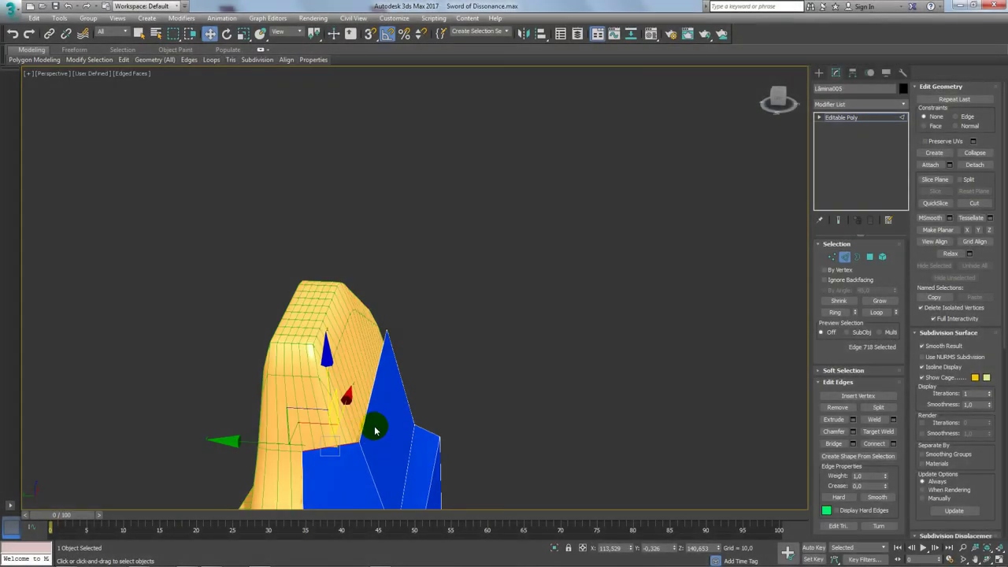
- In Vertex mode, move the joint vertices where the blue blade meets the yellow guard toward the guard
mouse_move(376, 427)
middle_mouse_down("alt")
mouse_move(410, 443)
mouse_move(711, 293)
mouse_move(627, 303)
middle_mouse_up("alt")
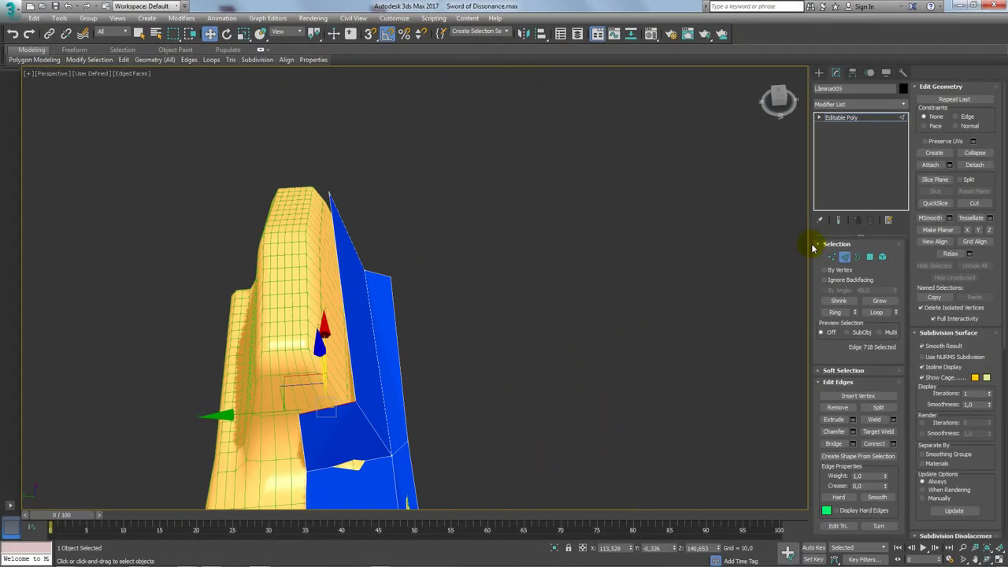
left_click(830, 258)
middle_click_drag(391, 454, 356, 399, "alt")
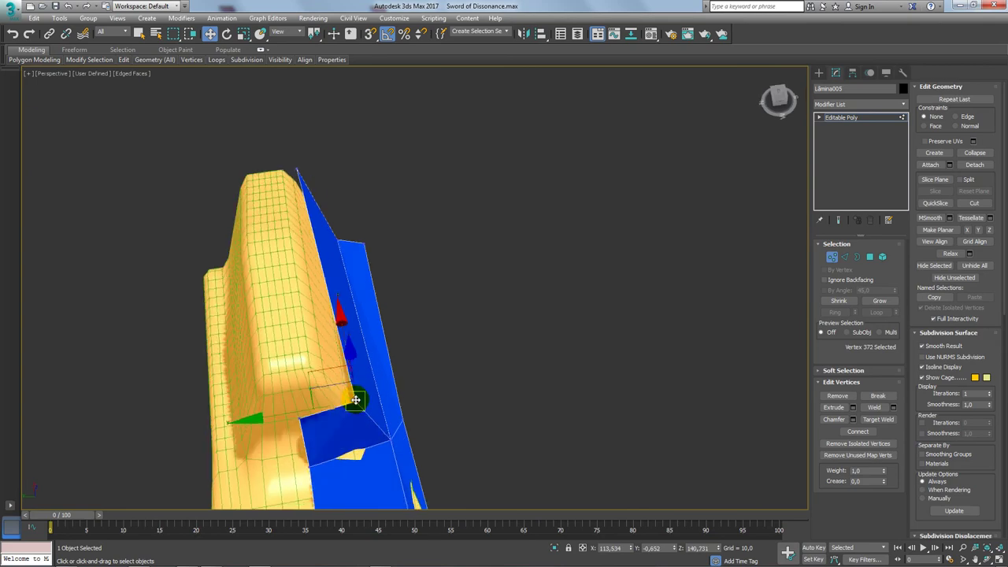
left_click_drag(326, 369, 312, 375)
mouse_move(412, 400)
middle_mouse_down("alt")
mouse_move(357, 396)
mouse_move(444, 344)
mouse_move(510, 409)
mouse_move(566, 370)
middle_mouse_up("alt")
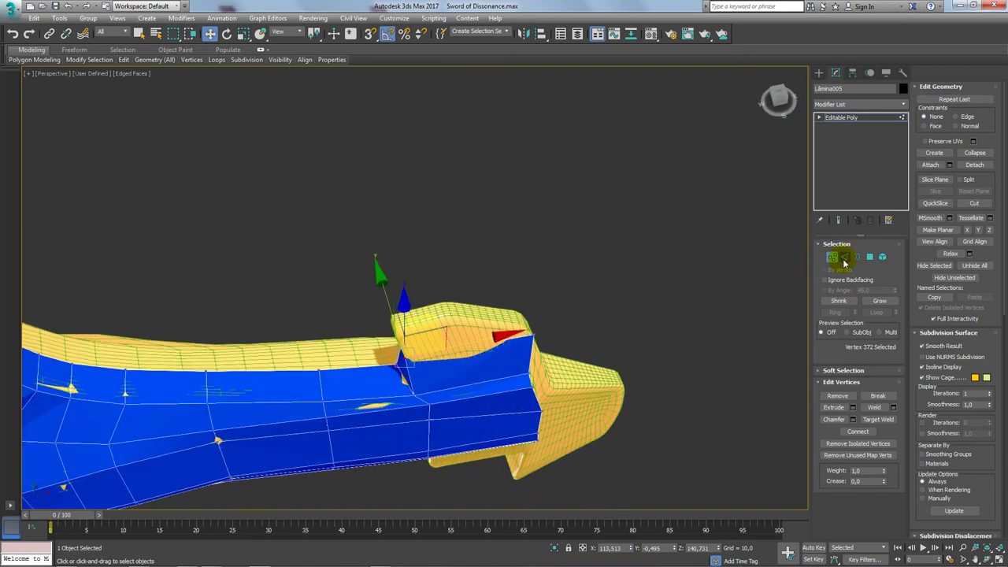
- Connect the selected blade edges to add a new edge across the blade near the guard
left_click(843, 260)
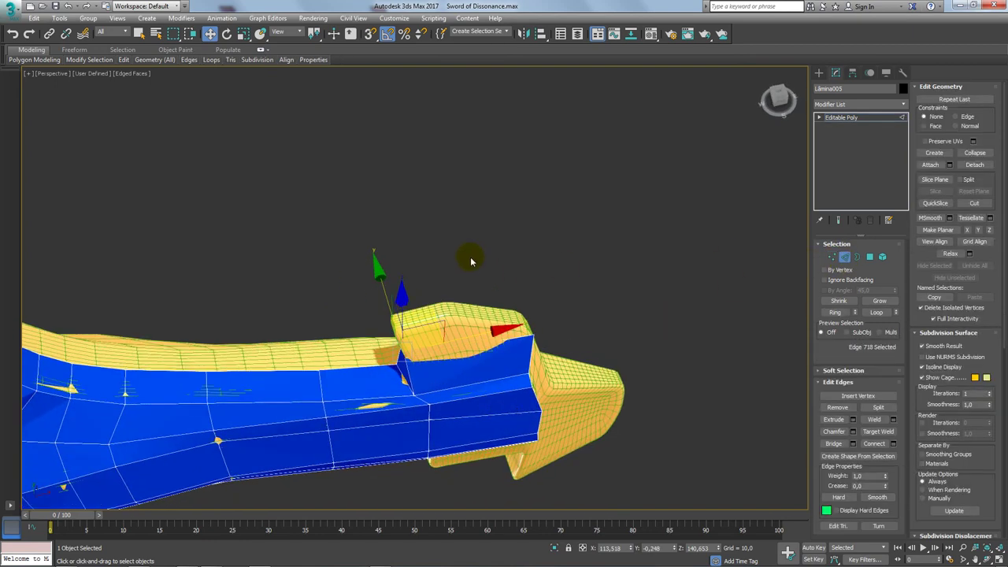
left_click(873, 444)
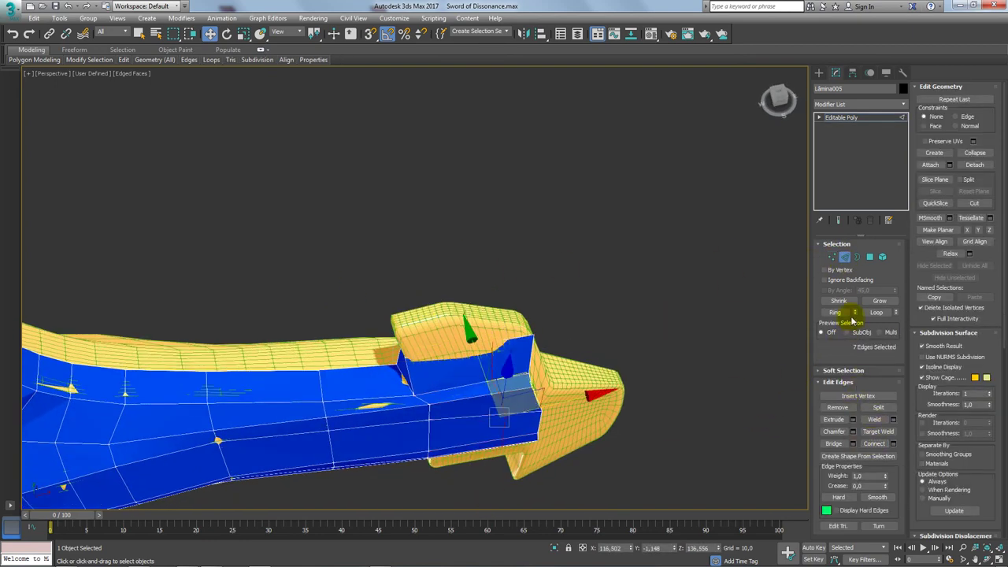
left_click(893, 444)
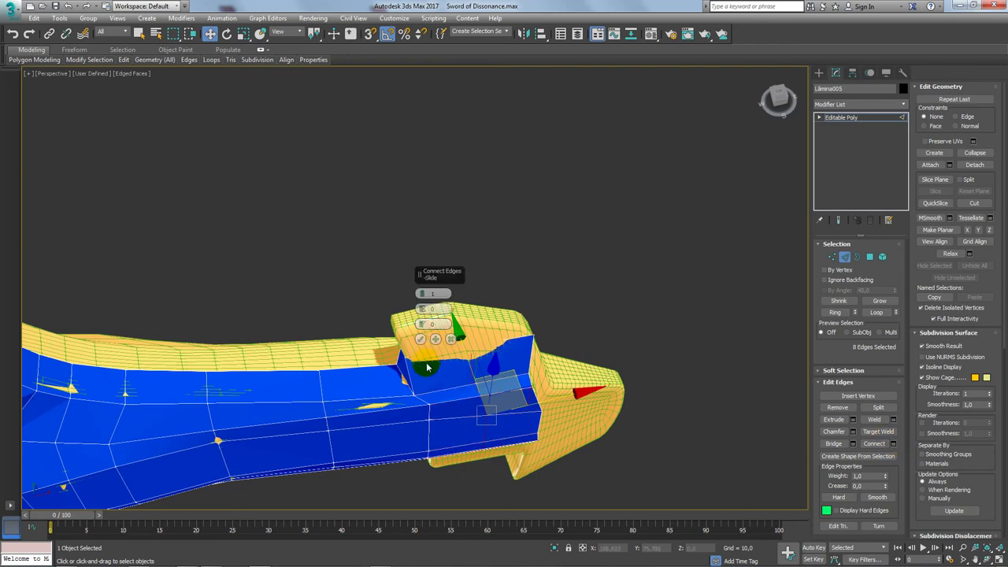
left_click(421, 340)
- Lift a vertex on the new edge to reshape the blue face at the notch
left_click(832, 257)
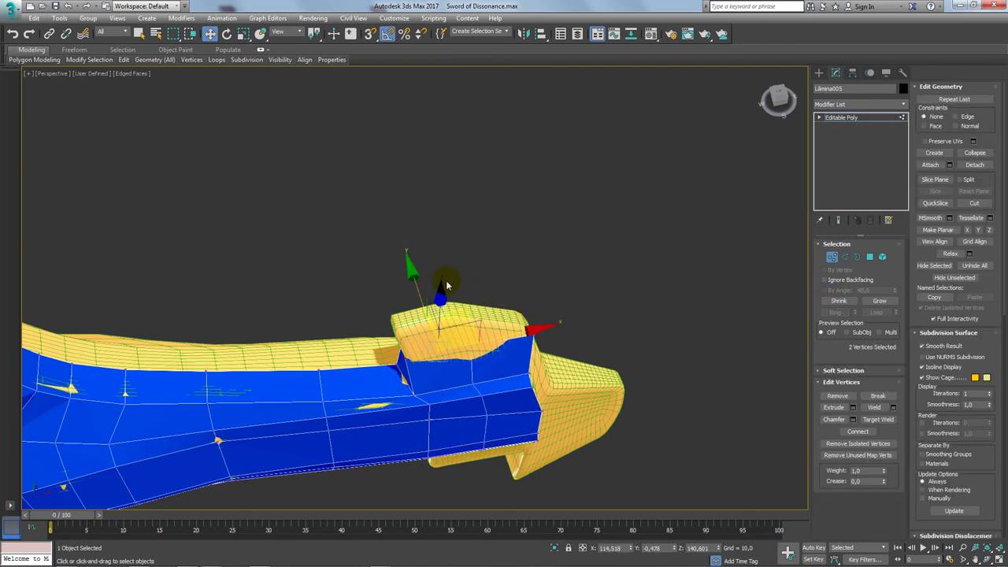
left_click(471, 337)
mouse_move(496, 358)
middle_mouse_down("alt")
mouse_move(401, 318)
mouse_move(397, 244)
middle_mouse_up("alt")
left_click_drag(396, 213, 540, 360)
middle_click_drag(459, 374, 482, 360, "alt")
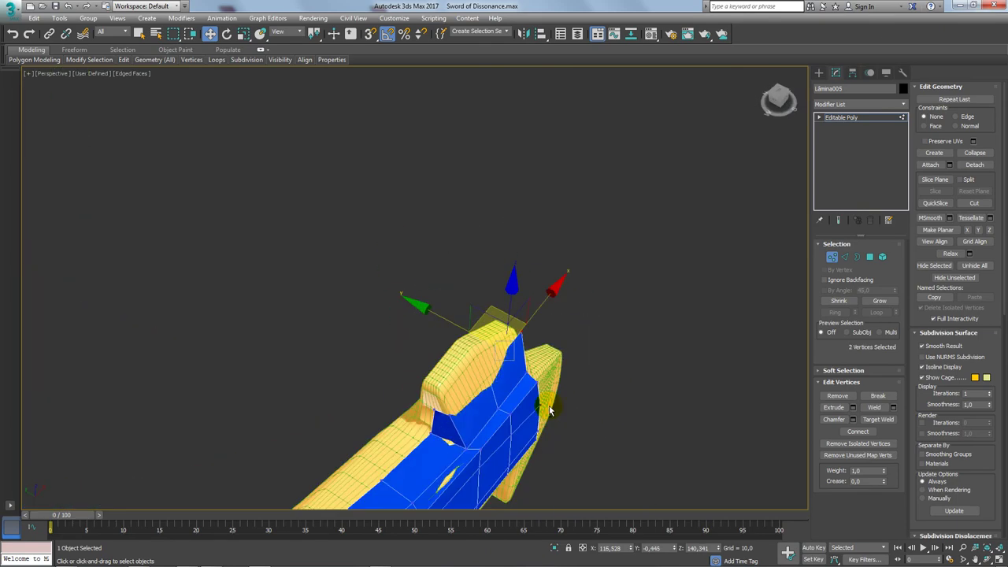
left_click(482, 361, "alt")
left_click_drag(455, 316, 451, 314)
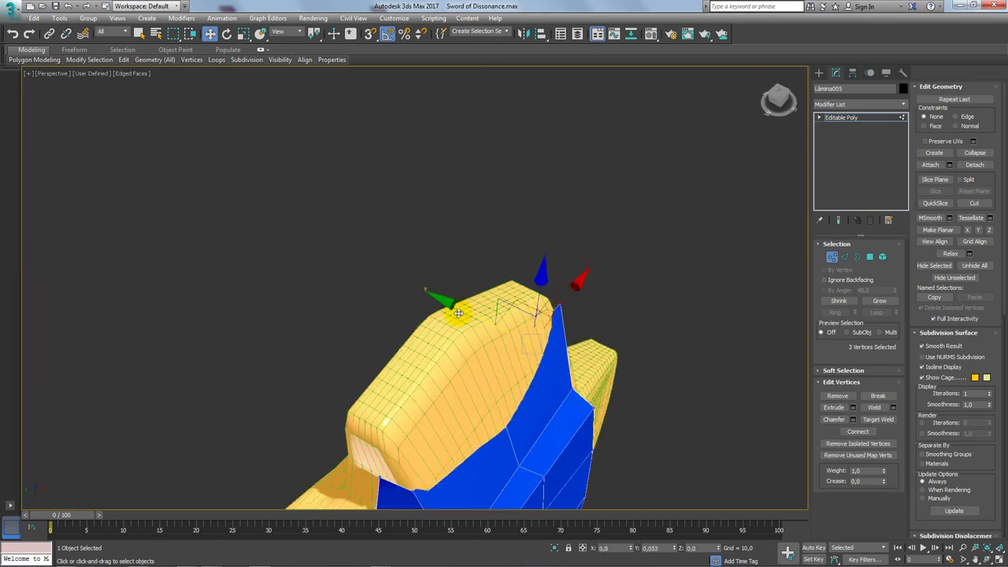
key("ctrl+z")
key("ctrl+z")
key("ctrl+z")
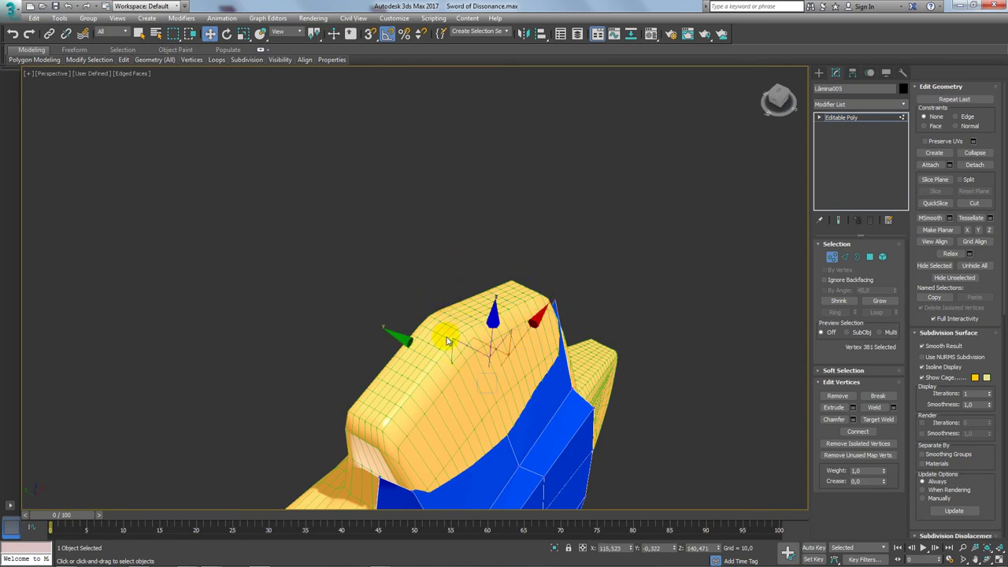
left_click_drag(424, 351, 440, 367)
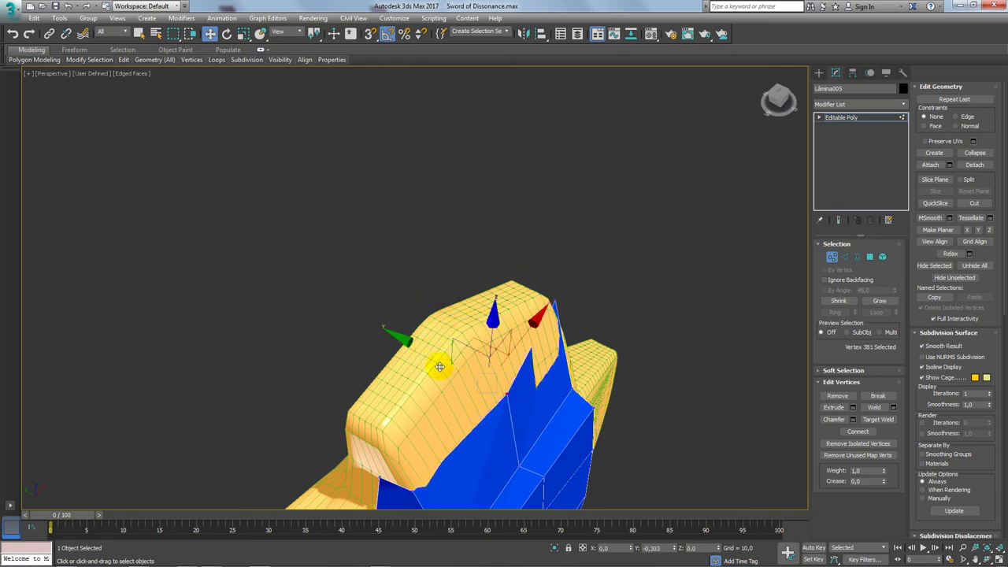
- Nudge the notch's lower-corner vertex right and select its neighbouring vertex
mouse_move(440, 367)
middle_mouse_down("alt")
mouse_move(414, 448)
mouse_move(394, 412)
middle_mouse_up("alt")
left_click(397, 455)
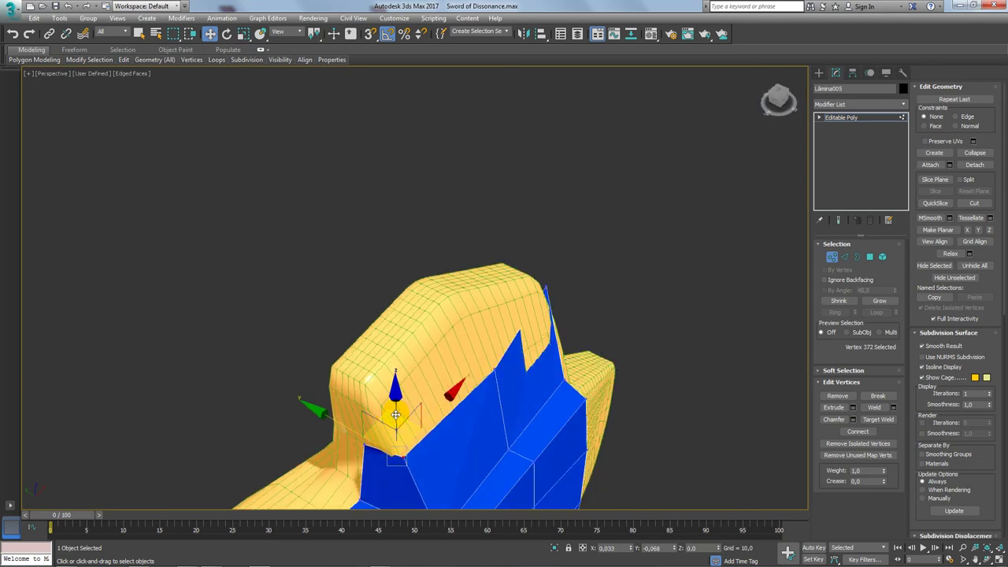
left_click_drag(395, 414, 402, 410)
left_click(545, 288)
mouse_move(545, 288)
middle_mouse_down("alt")
mouse_move(580, 292)
mouse_move(544, 314)
mouse_move(506, 308)
mouse_move(499, 322)
mouse_move(540, 318)
mouse_move(528, 303)
mouse_move(522, 367)
mouse_move(489, 396)
mouse_move(546, 384)
middle_mouse_up("alt")
- Drag vertex 373 to straighten the blue panel's edge
scroll(596, 263, "up", 5)
mouse_move(545, 384)
left_mouse_down()
mouse_move(512, 378)
mouse_move(528, 405)
left_mouse_up()
mouse_move(528, 405)
middle_mouse_down("alt")
mouse_move(539, 411)
mouse_move(513, 427)
mouse_move(577, 457)
mouse_move(739, 241)
middle_mouse_up("alt")
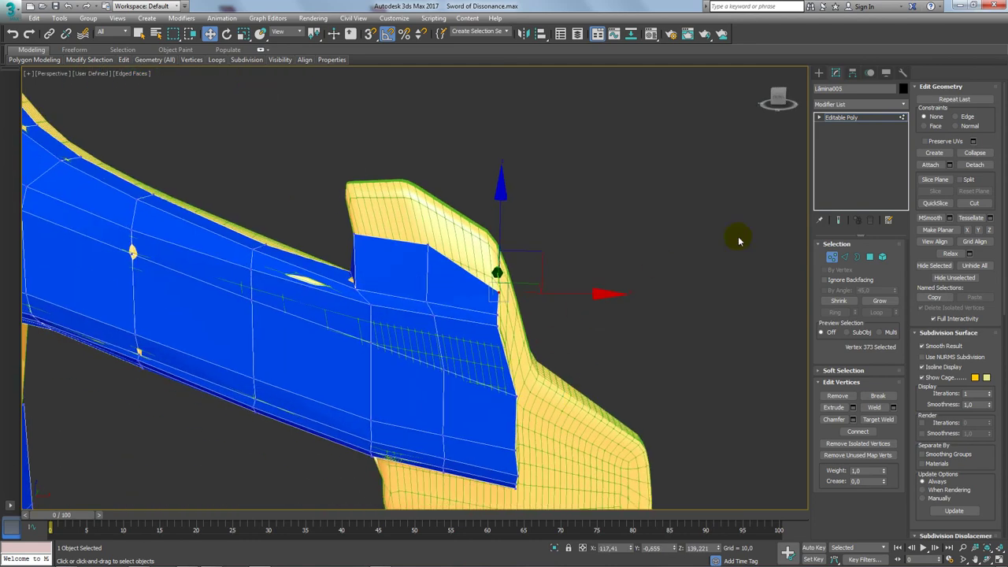
- Raise the blade block's top edge so the blue face stands taller with a level top
left_click(844, 260)
left_click(386, 240)
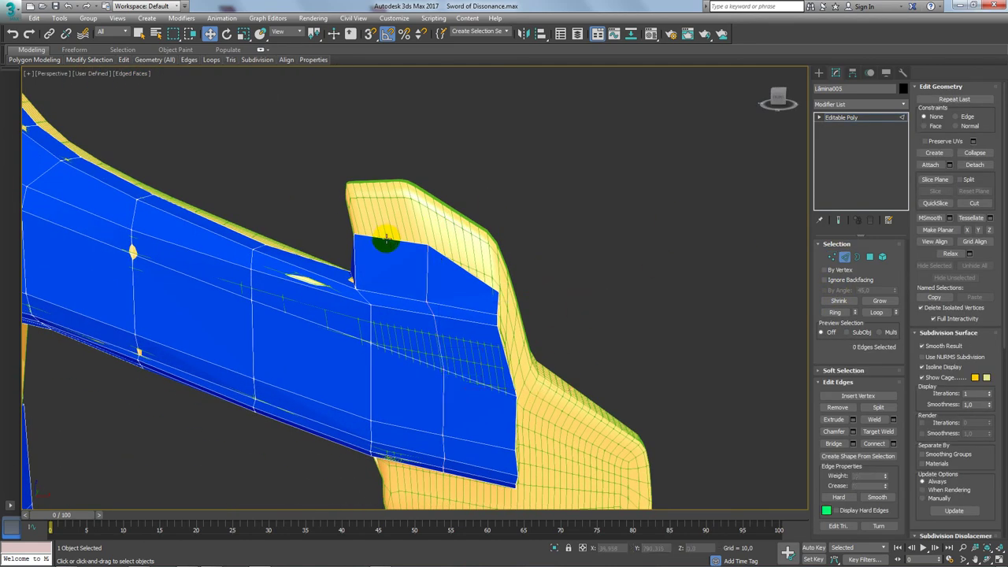
left_click(387, 241)
left_click_drag(396, 206, 392, 136)
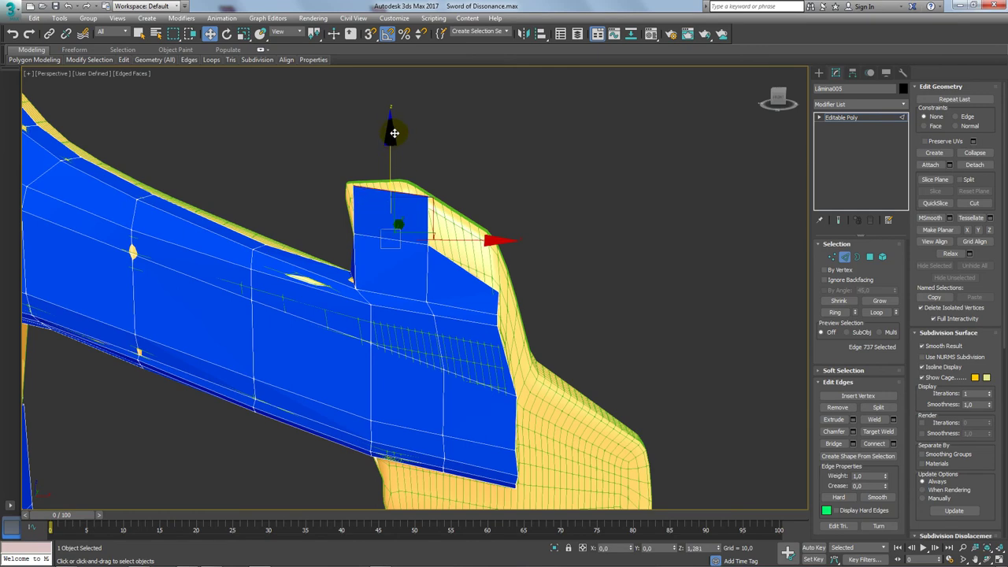
scroll(428, 279, "up", 5)
key("e")
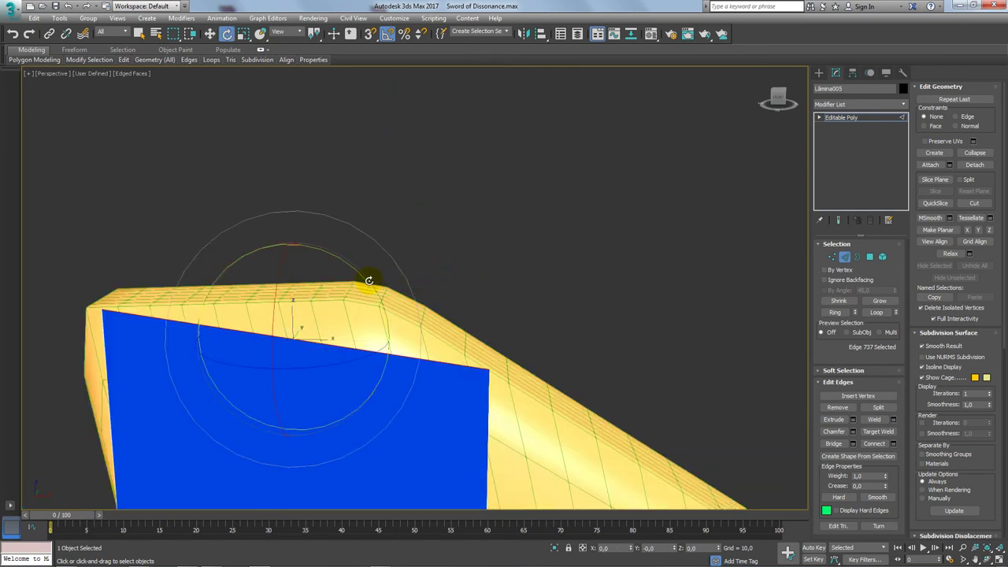
key("ctrl+z")
key("w")
left_click_drag(292, 322, 310, 341)
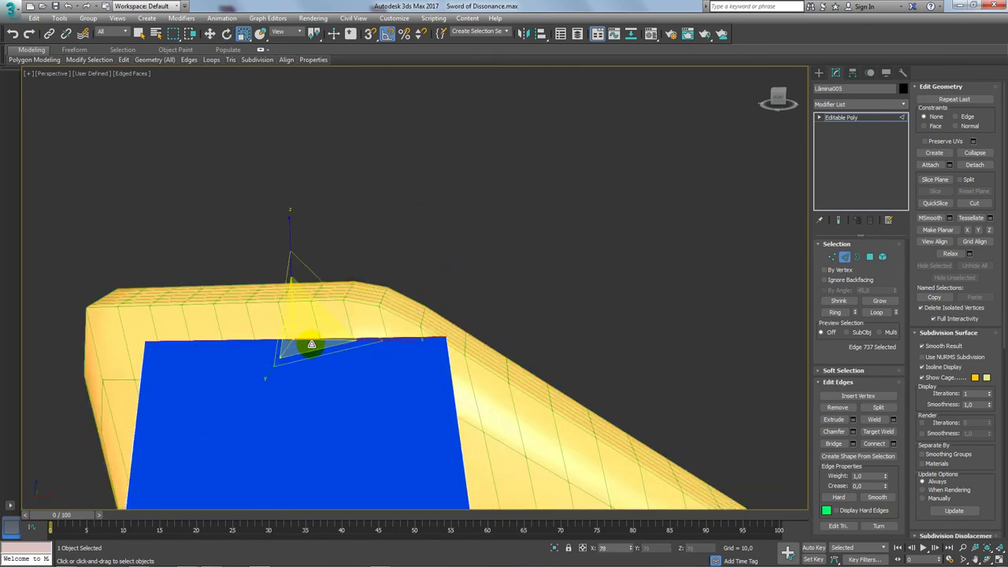
mouse_move(330, 297)
middle_mouse_down("alt")
mouse_move(261, 263)
mouse_move(328, 303)
mouse_move(276, 289)
mouse_move(300, 292)
mouse_move(287, 299)
middle_mouse_up("alt")
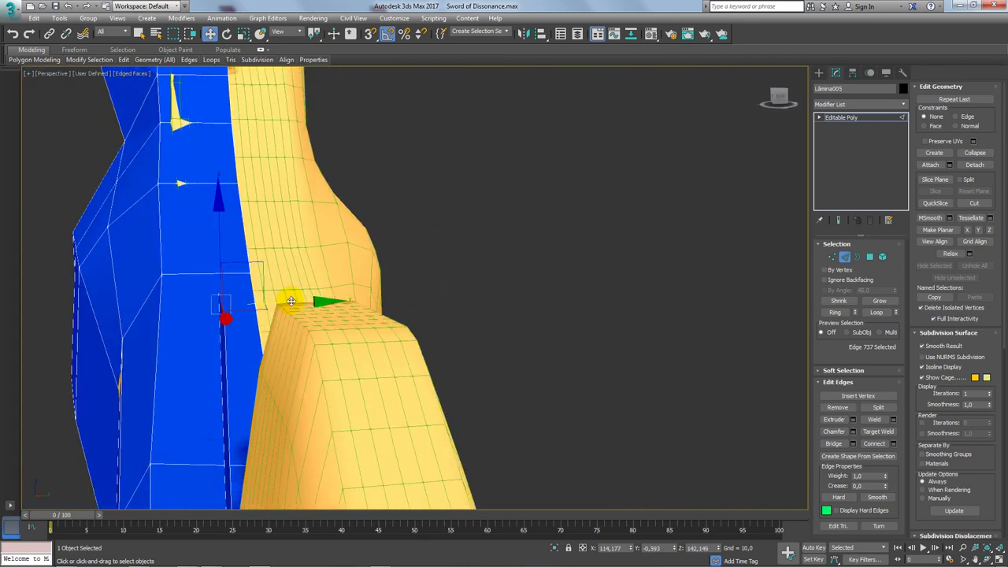
- Slide the blade's top edge left to expose a wider blue strip
left_click_drag(287, 301, 352, 310)
right_click(354, 304)
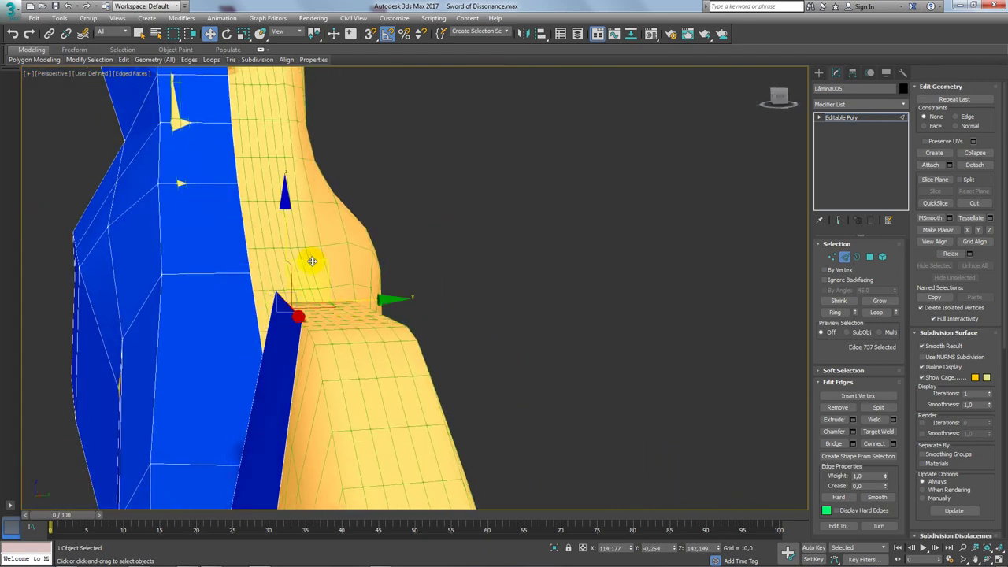
mouse_move(335, 289)
middle_mouse_down("alt")
mouse_move(449, 360)
mouse_move(353, 375)
mouse_move(407, 396)
mouse_move(291, 351)
mouse_move(301, 295)
mouse_move(289, 324)
middle_mouse_up("alt")
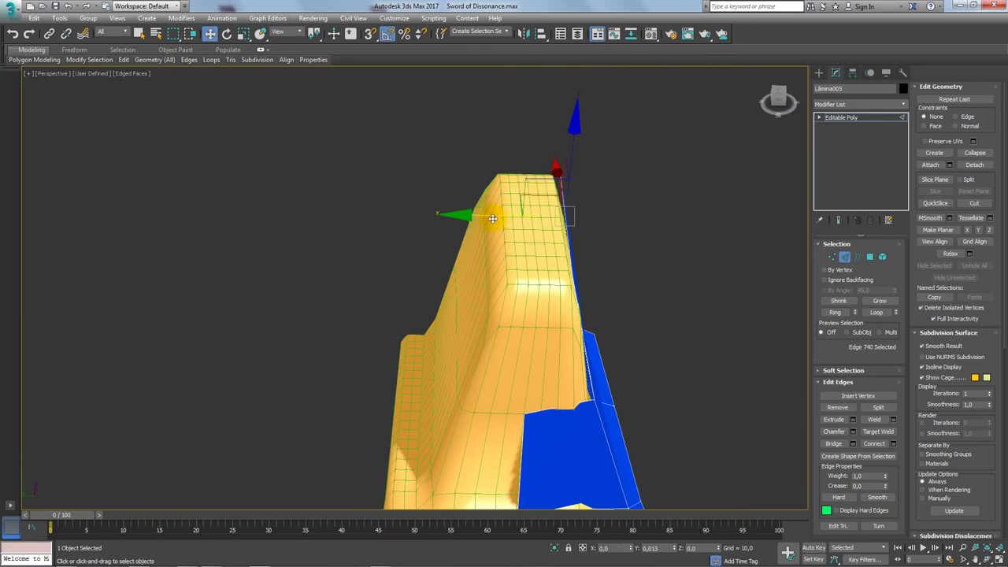
left_click_drag(491, 218, 462, 218)
left_click(673, 549)
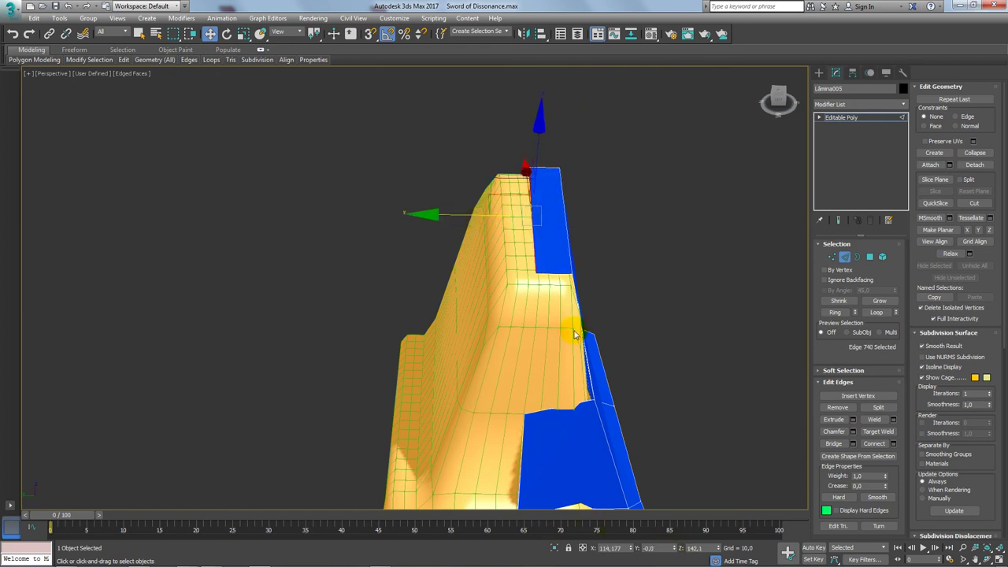
- Bridge two edges at the notch to close the gap
left_click(549, 273)
left_click(562, 406, "ctrl")
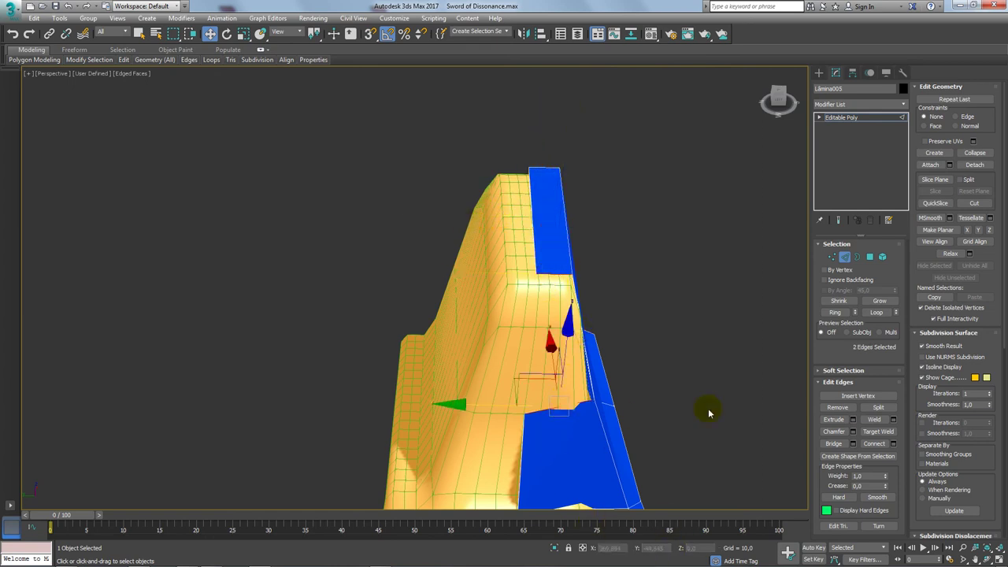
left_click(832, 444)
- Shift a vertex near the notch slightly to refine its shape
left_click(832, 257)
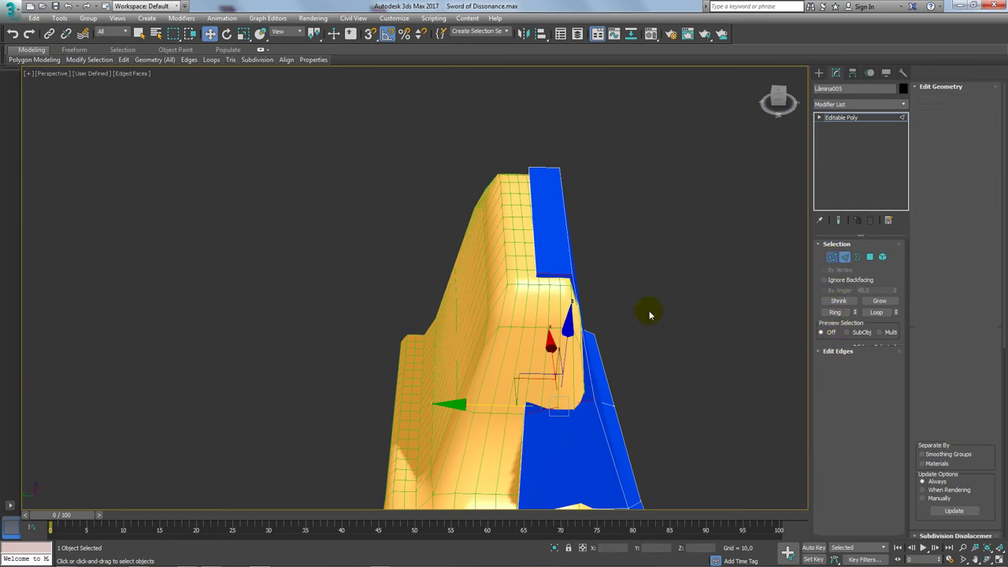
left_click(530, 410)
mouse_move(531, 415)
middle_mouse_down("alt")
mouse_move(549, 427)
mouse_move(569, 407)
middle_mouse_up("alt")
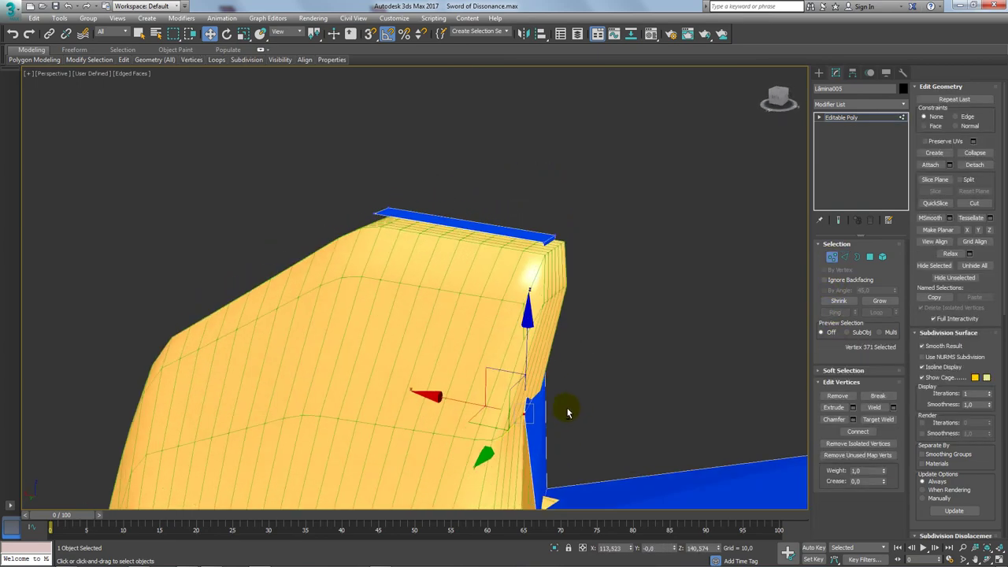
left_click_drag(499, 366, 504, 360)
mouse_move(505, 360)
middle_mouse_down("alt")
mouse_move(567, 354)
mouse_move(434, 344)
mouse_move(414, 333)
middle_mouse_up("alt")
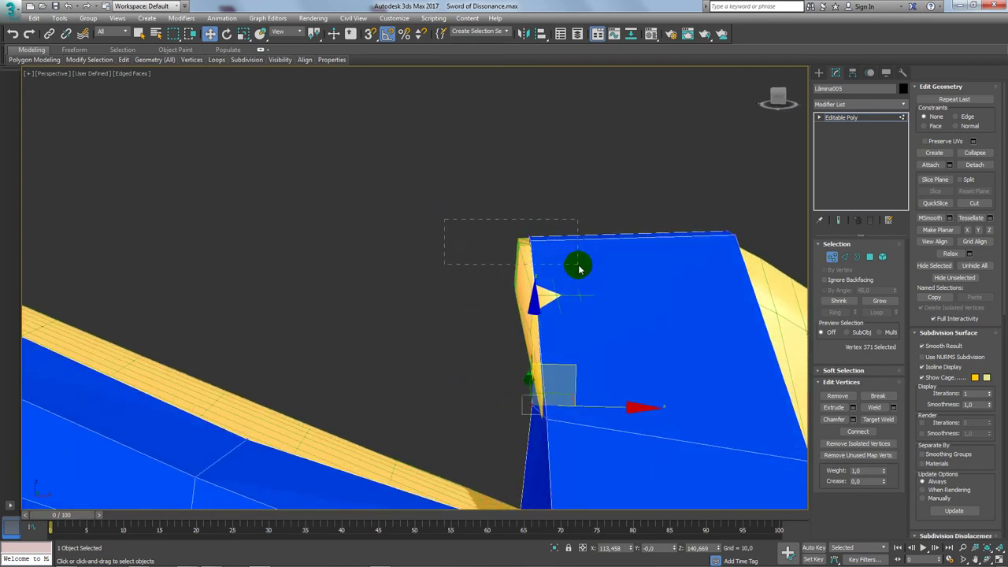
- Move the blade's two top-corner vertices up to the blue face's upper-left corner
left_click_drag(578, 269, 578, 269)
middle_click_drag(579, 270, 452, 259, "alt")
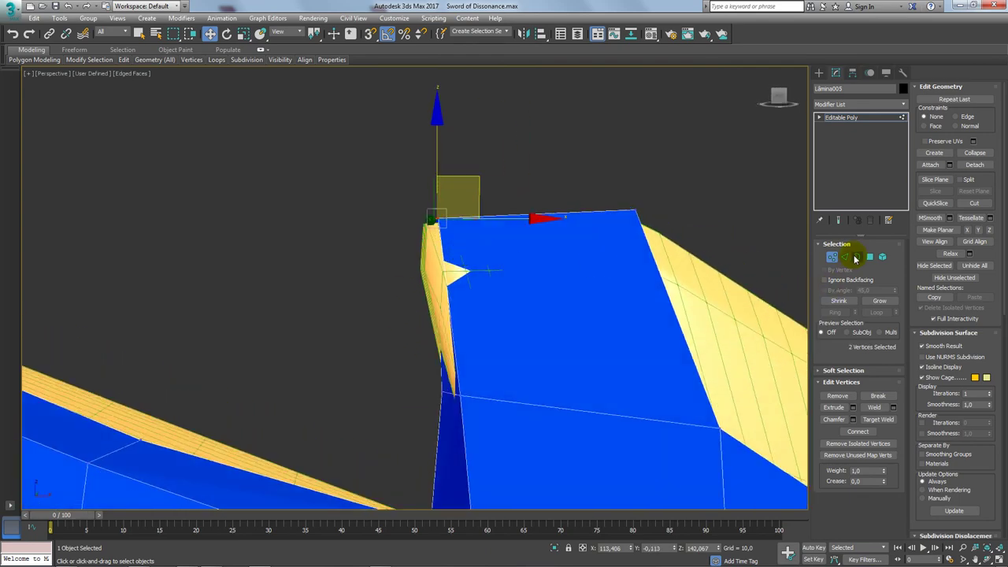
left_click(853, 257)
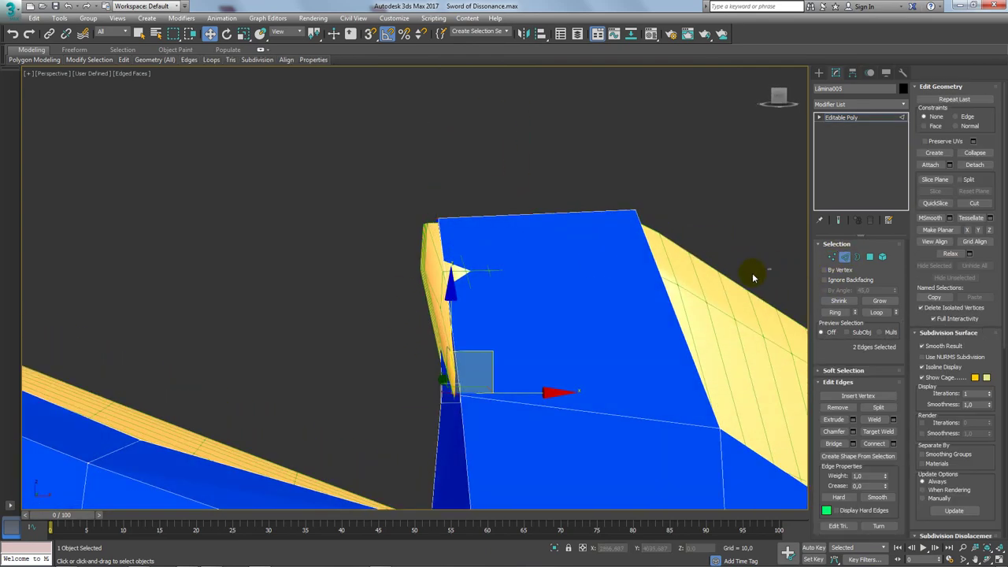
left_click(828, 258)
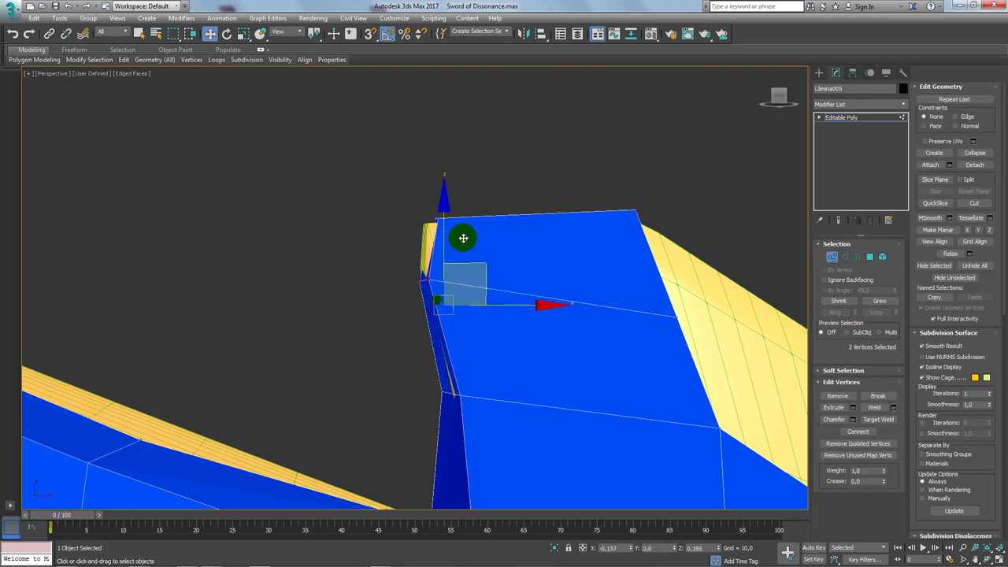
mouse_move(463, 237)
left_mouse_down()
mouse_move(459, 215)
mouse_move(460, 225)
mouse_move(476, 182)
mouse_move(648, 288)
mouse_move(622, 288)
left_mouse_up()
- Pull vertex 387 on the yellow side upward
left_click(677, 316)
mouse_move(711, 288)
left_mouse_down()
mouse_move(744, 260)
mouse_move(727, 243)
mouse_move(724, 291)
left_mouse_up()
scroll(725, 291, "down", 3)
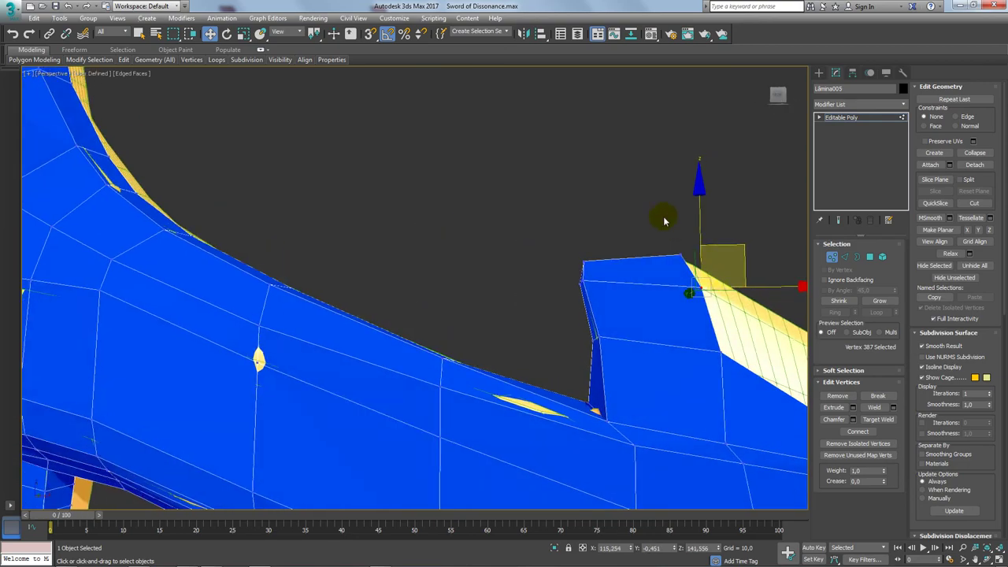
- Nudge the guard's top-corner edges toward the yellow mesh edge
left_click_drag(661, 234, 685, 275)
scroll(550, 246, "up", 4)
middle_click_drag(551, 246, 736, 274, "alt")
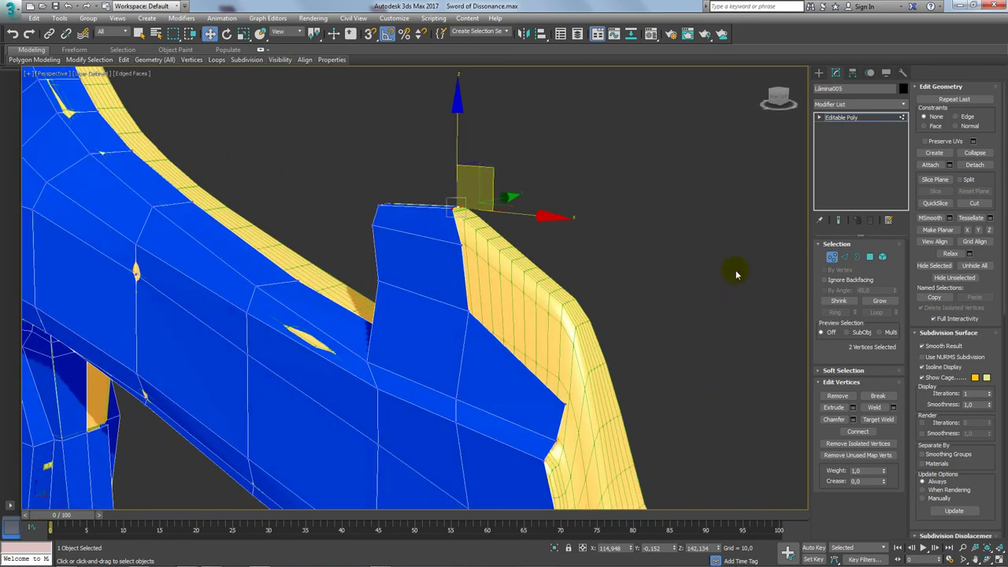
left_click(844, 258)
mouse_move(493, 202)
middle_mouse_down("alt")
mouse_move(501, 219)
mouse_move(497, 180)
middle_mouse_up("alt")
left_click(463, 211)
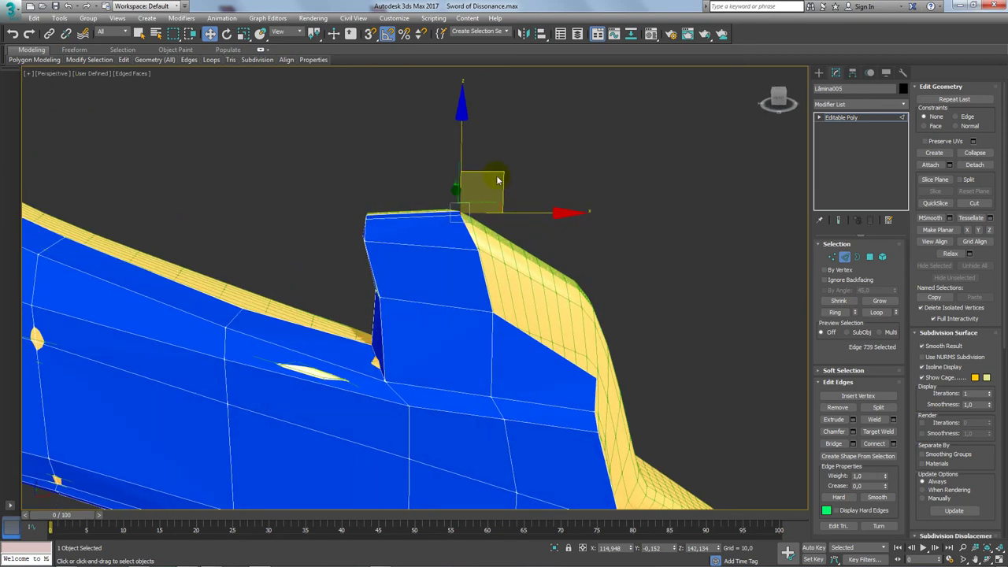
left_click(592, 292)
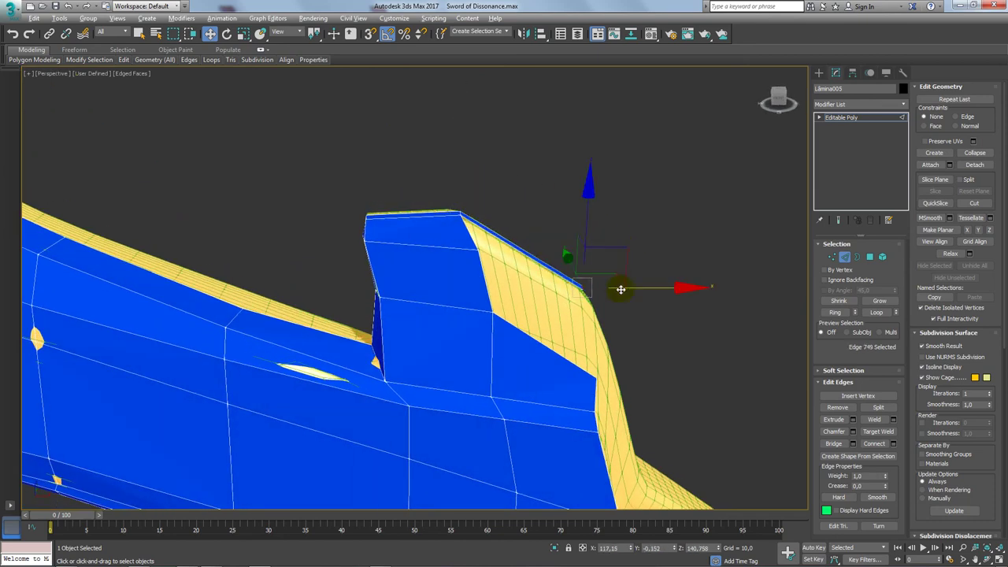
middle_click_drag(619, 288, 548, 263, "alt")
left_click(362, 175)
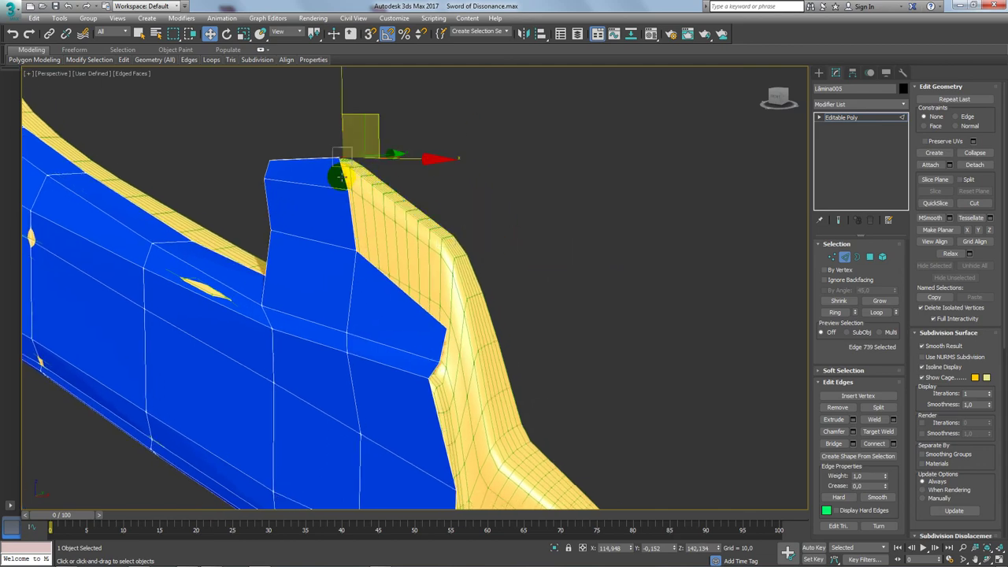
left_click(340, 177, "ctrl")
middle_click_drag(340, 177, 386, 123, "alt")
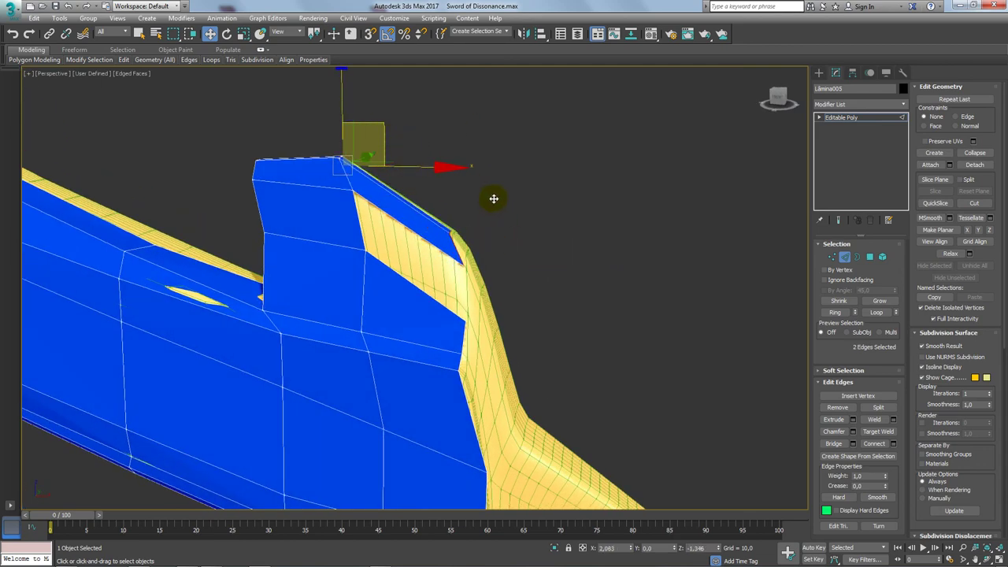
left_click_drag(494, 198, 498, 201)
- Pull corner vertex 391 on the slanted edge up onto the yellow edge
left_click(831, 256)
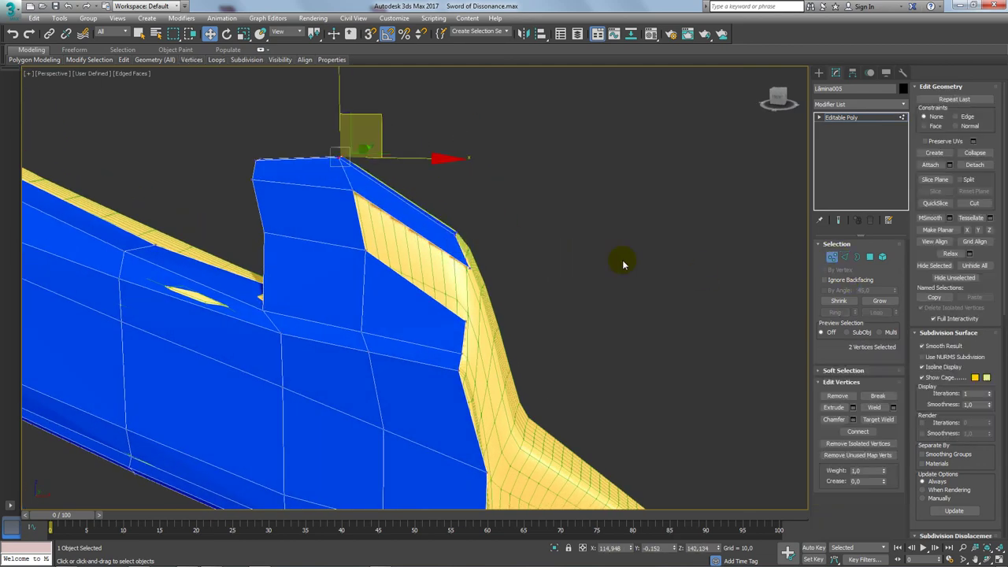
left_click_drag(468, 274, 466, 271)
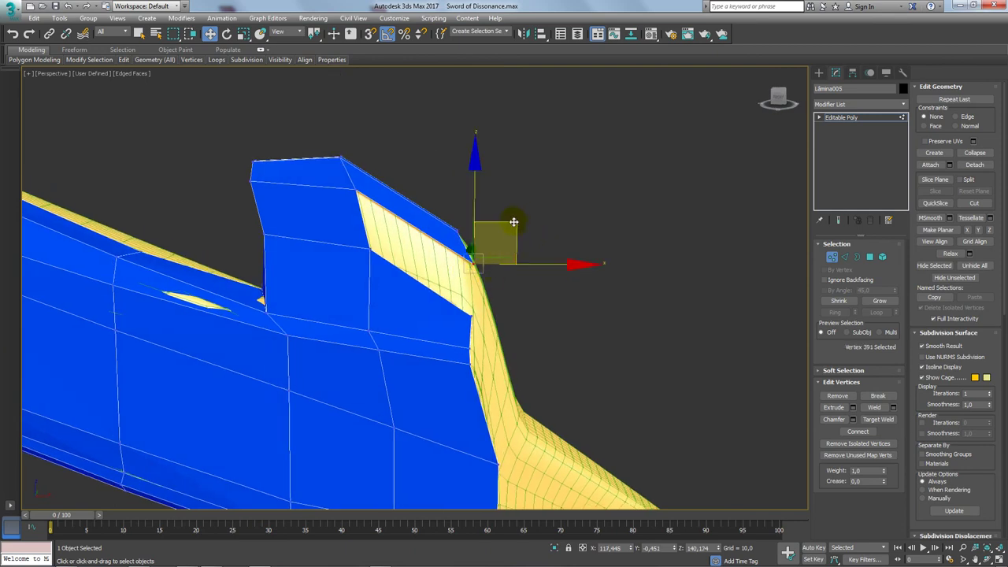
mouse_move(513, 222)
left_mouse_down()
mouse_move(483, 212)
mouse_move(496, 193)
left_mouse_up()
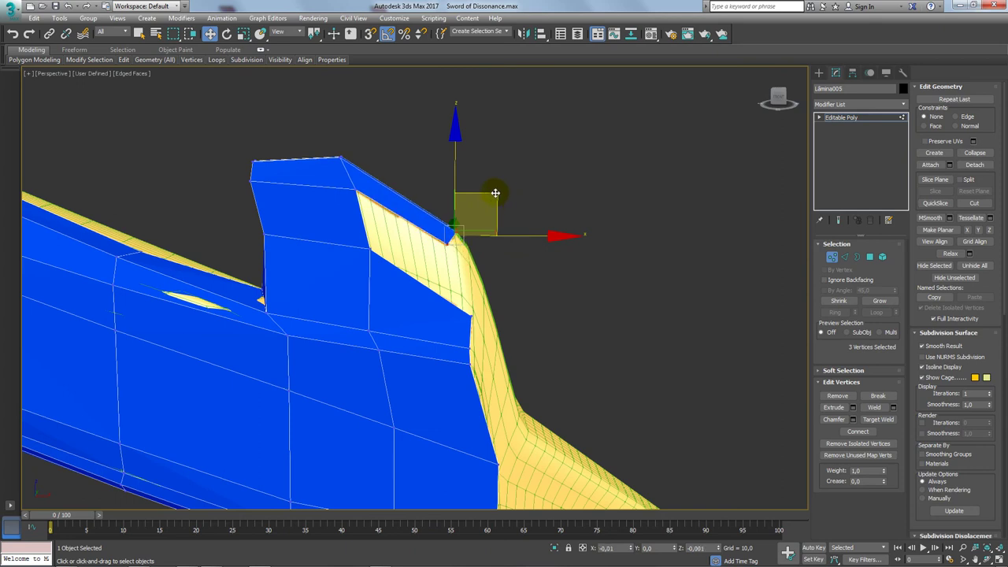
scroll(450, 240, "up", 2)
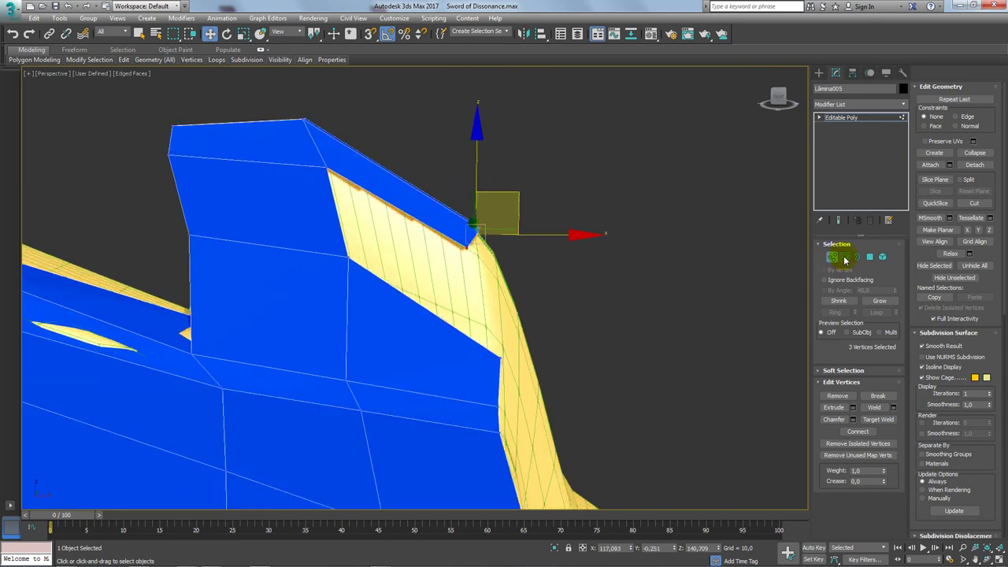
- Select the slanted face's edges around the guard corner
left_click(845, 259)
left_click(441, 232)
left_click(428, 315, "ctrl")
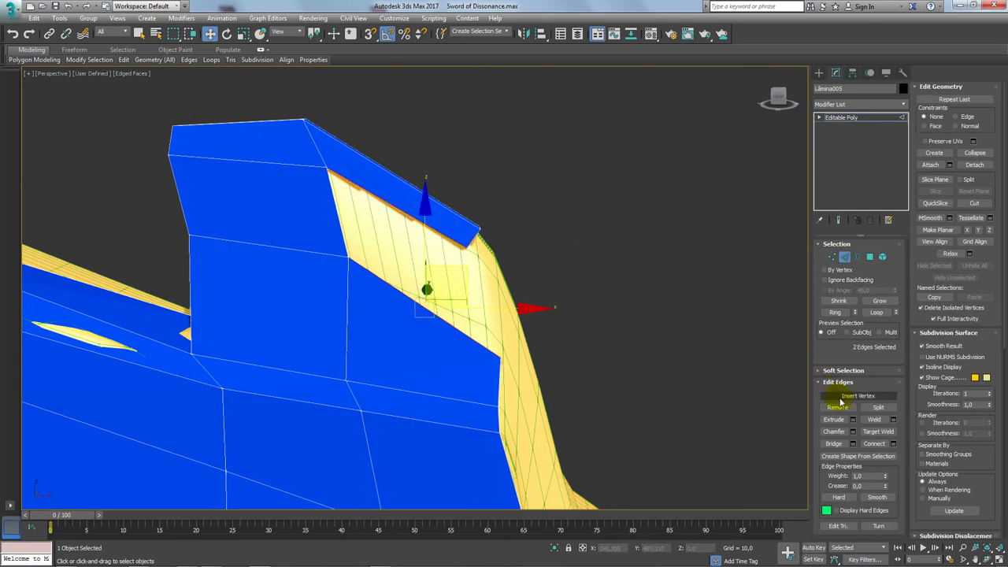
mouse_move(709, 378)
middle_mouse_down("alt")
mouse_move(599, 344)
mouse_move(502, 111)
middle_mouse_up("alt")
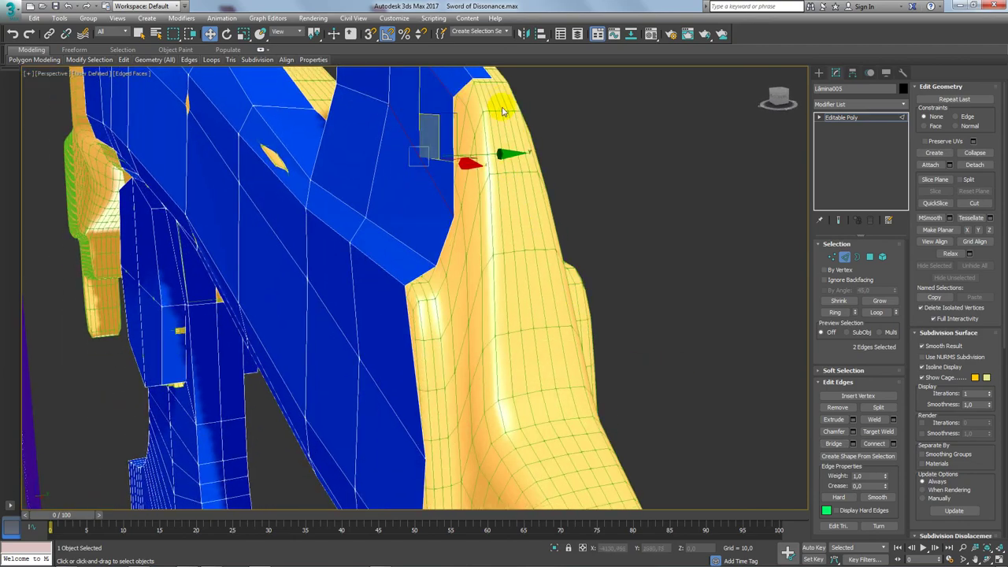
left_click(502, 111)
mouse_move(483, 74)
middle_mouse_down("alt")
mouse_move(490, 165)
mouse_move(508, 191)
mouse_move(538, 99)
middle_mouse_up("alt")
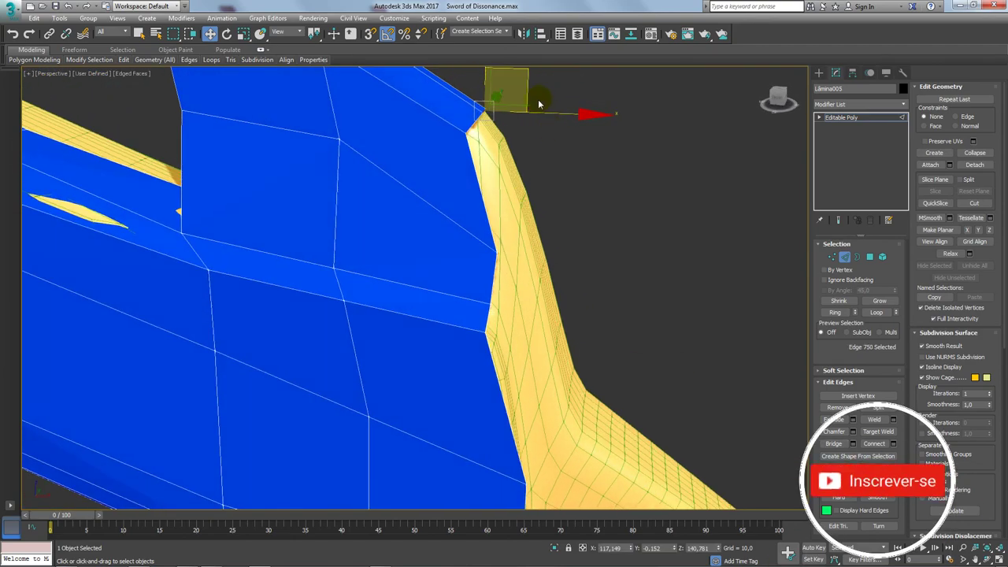
left_click(508, 128)
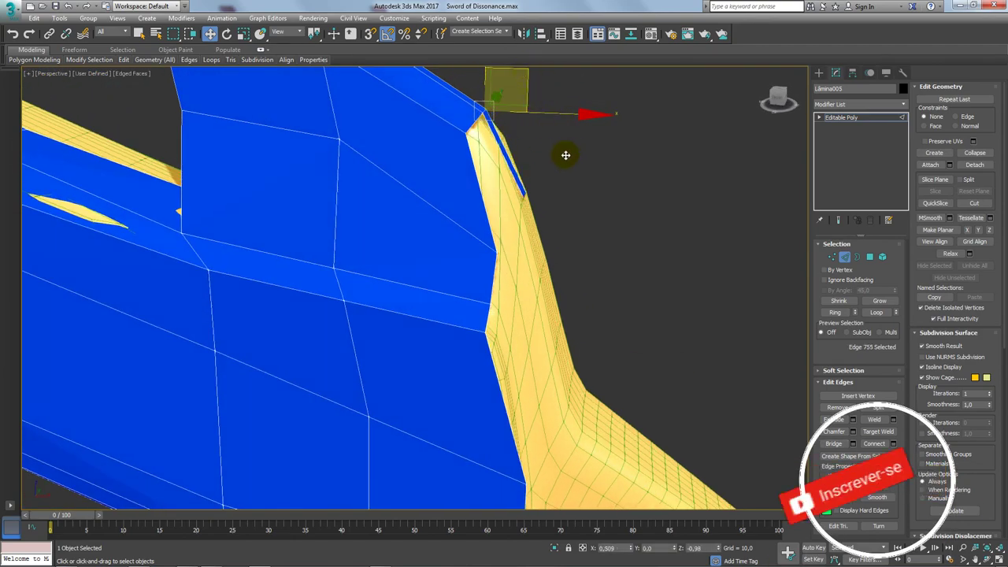
left_click(508, 157)
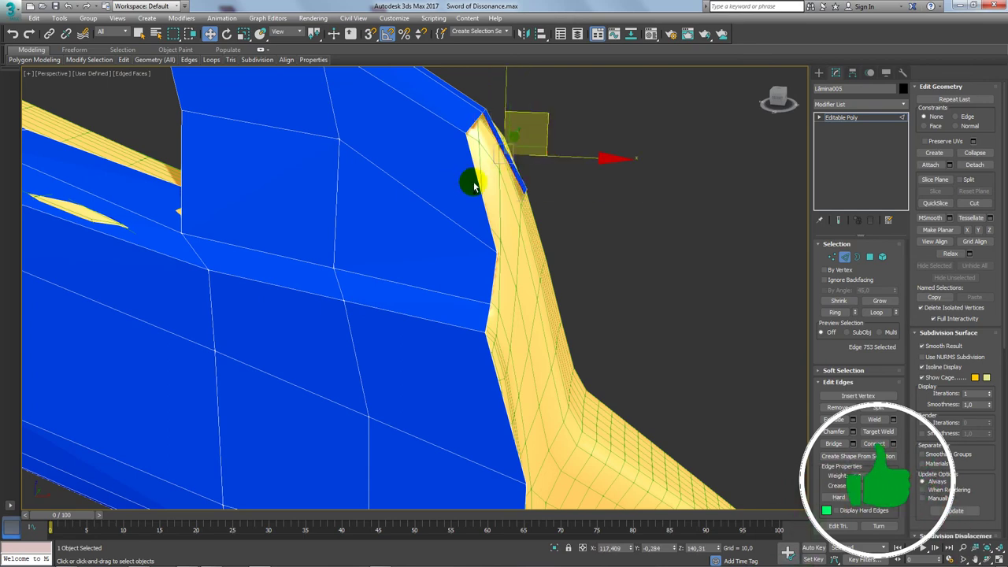
left_click(476, 186, "ctrl")
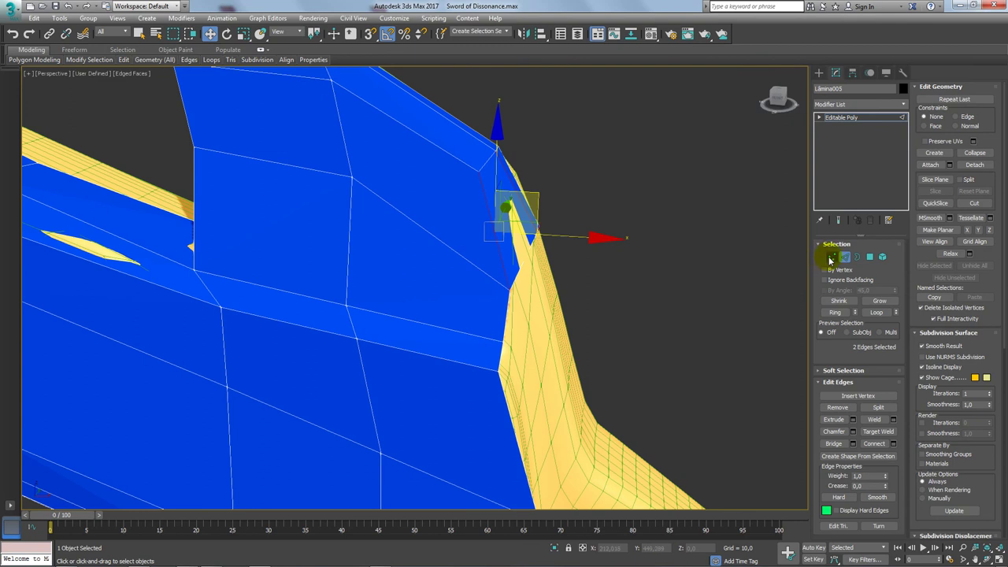
- Raise vertex 373 to meet the yellow guard surface
left_click(831, 258, "ctrl")
left_click(506, 287)
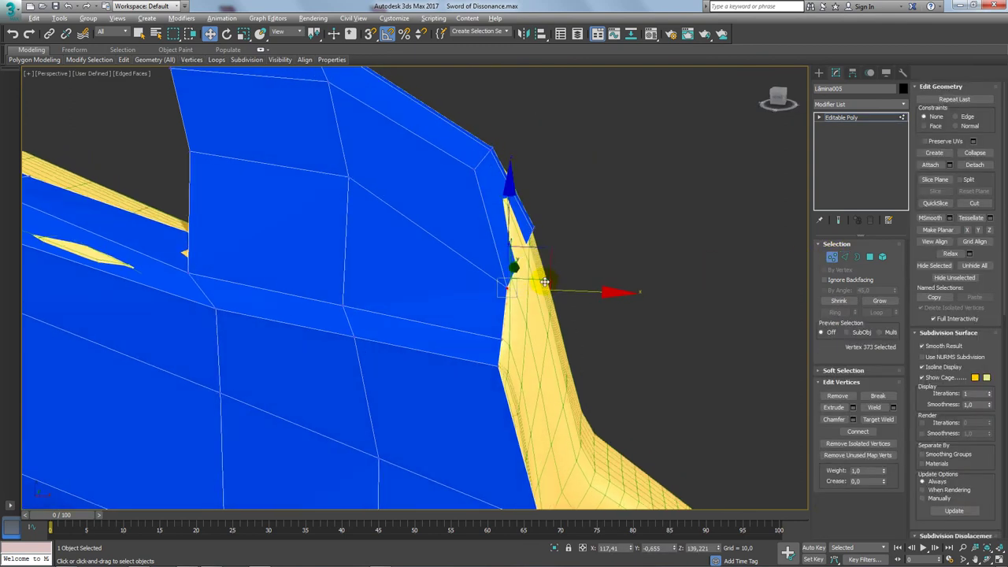
left_click_drag(551, 233, 549, 217)
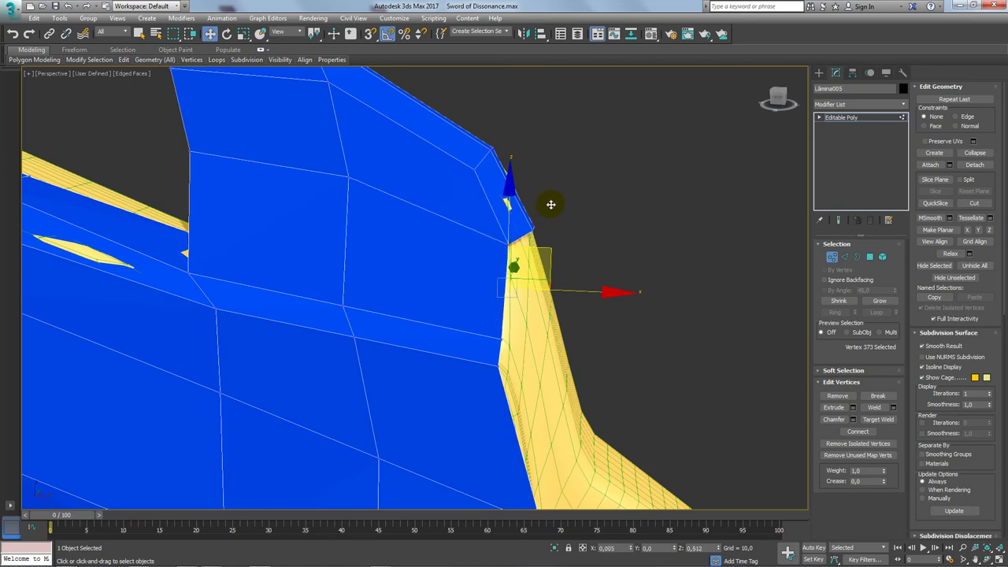
middle_click_drag(546, 206, 591, 236, "alt")
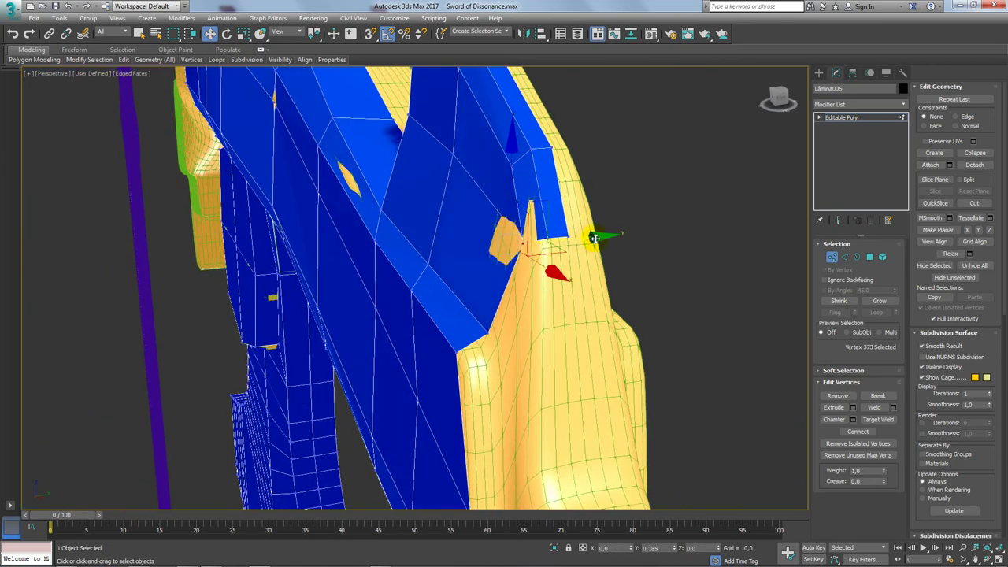
mouse_move(583, 240)
middle_mouse_down("alt")
mouse_move(559, 254)
mouse_move(743, 245)
middle_mouse_up("alt")
scroll(560, 255, "up", 5)
- Shift edge 755 outward onto the yellow surface
left_click(843, 257)
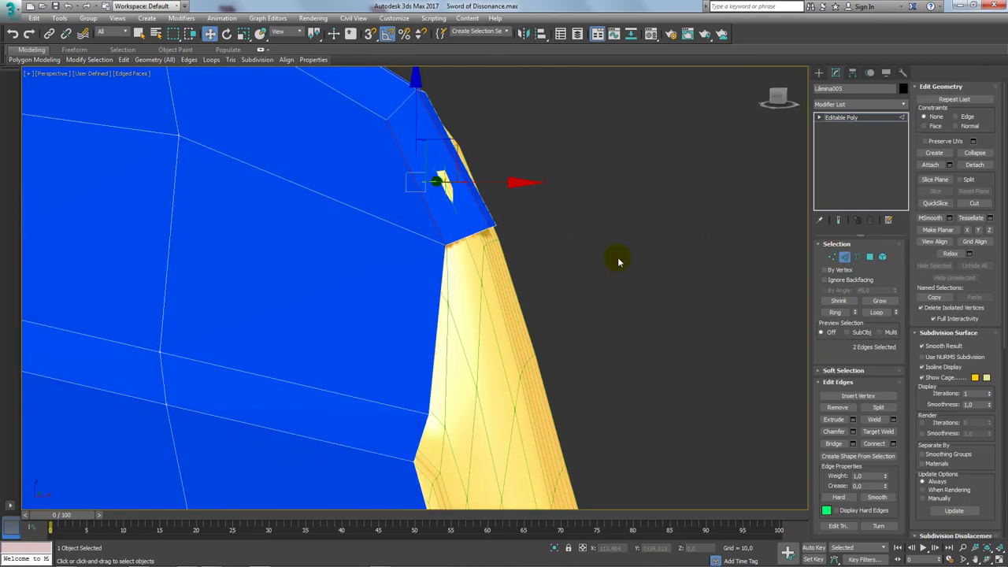
mouse_move(499, 233)
middle_mouse_down("alt")
mouse_move(491, 224)
mouse_move(520, 212)
middle_mouse_up("alt")
left_click(491, 224)
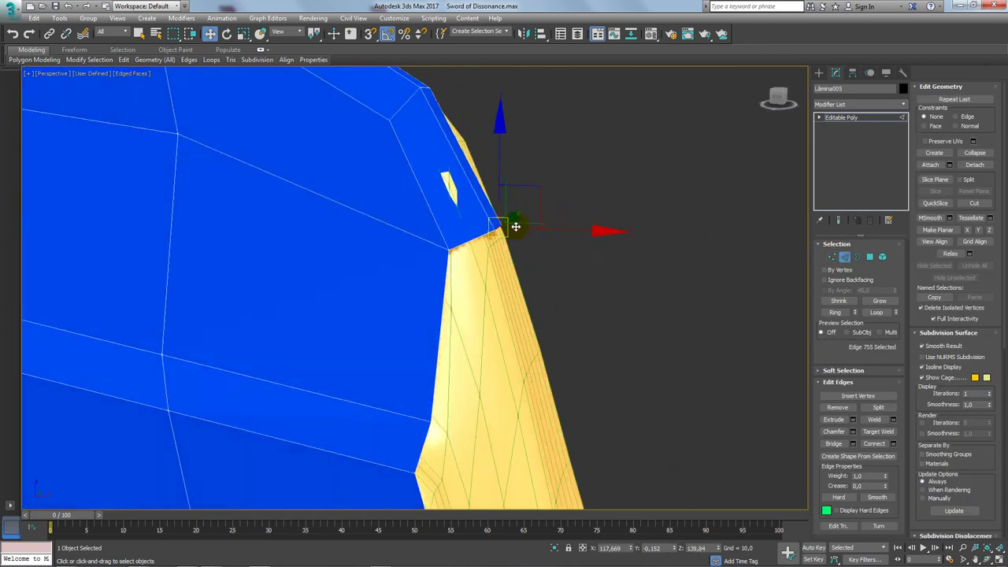
left_click_drag(540, 196, 523, 178)
scroll(528, 177, "down", 5)
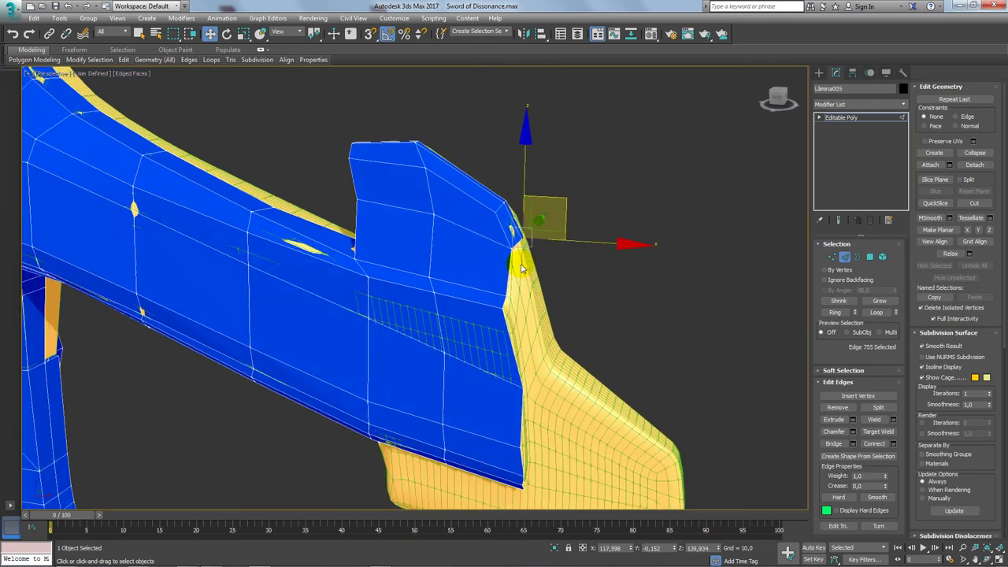
middle_click_drag(542, 254, 532, 244, "alt")
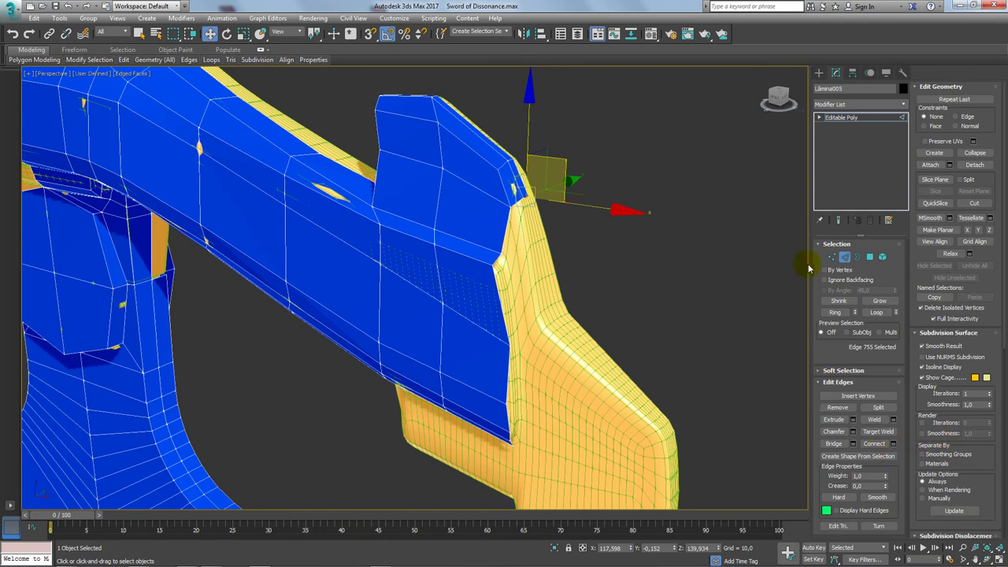
- Shift-drag the border edges to extrude a narrow blue strip down the yellow guard's edge
left_click_drag(861, 263, 909, 264)
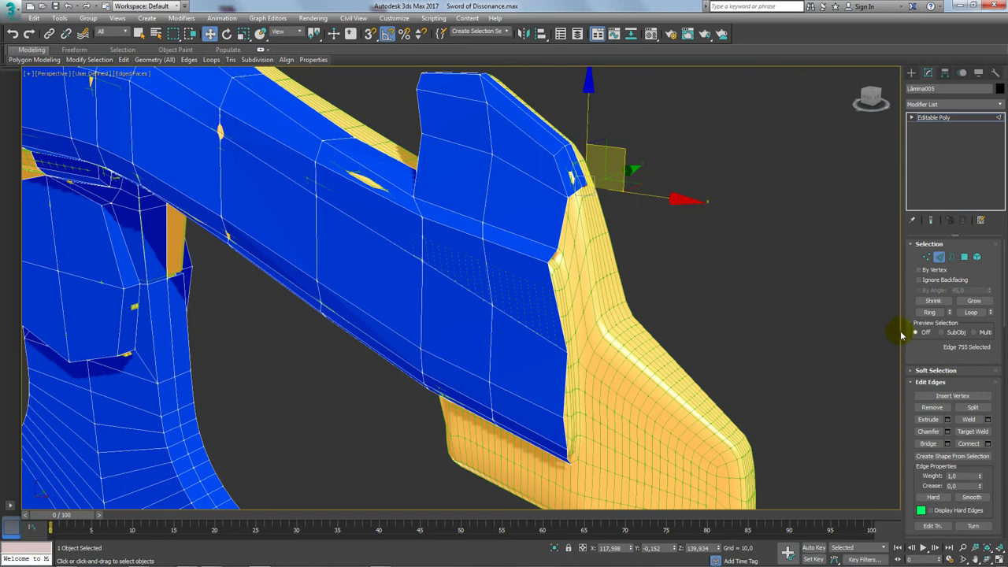
left_click_drag(902, 334, 765, 332)
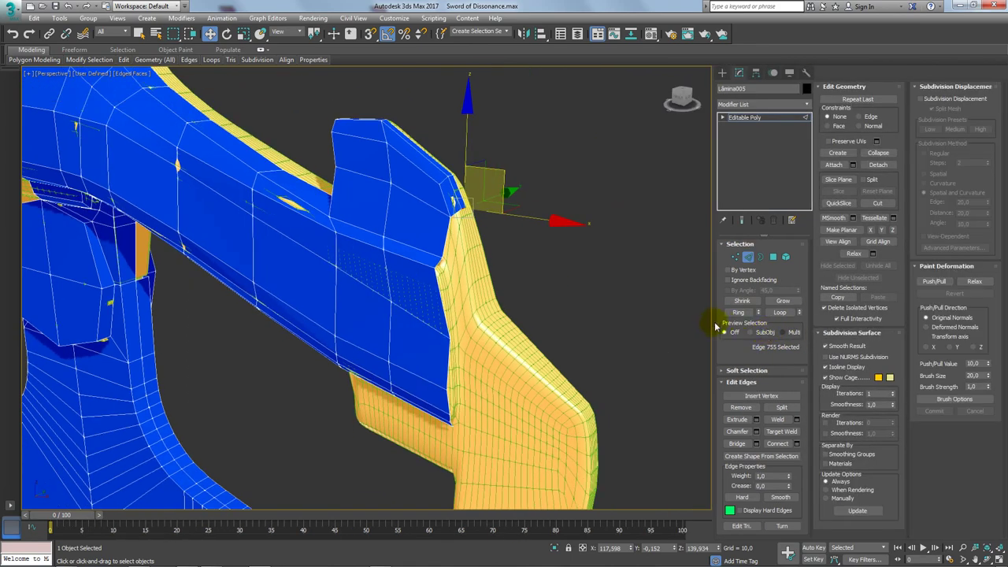
left_click_drag(803, 316, 901, 275)
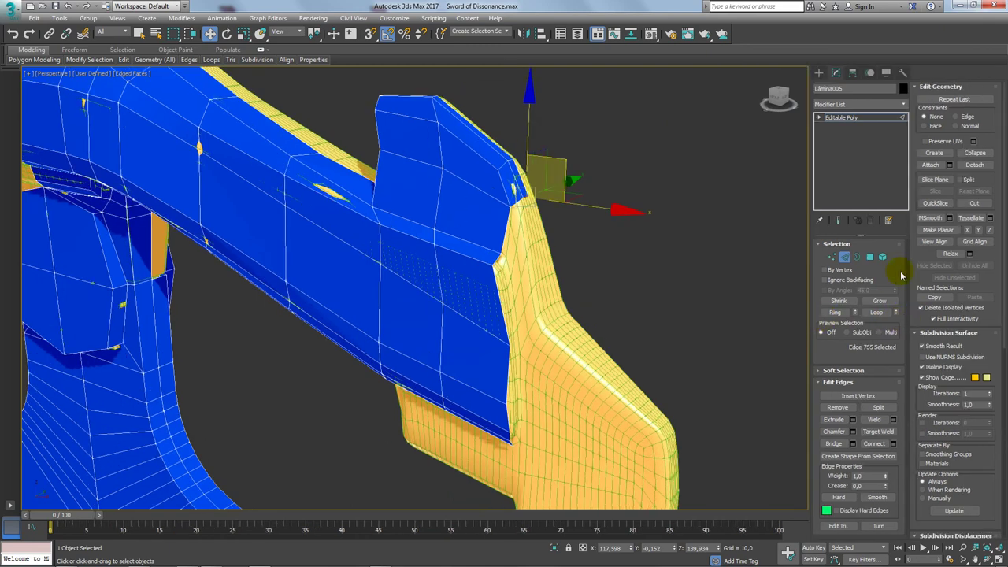
scroll(572, 258, "up", 1)
scroll(580, 231, "up", 1)
scroll(590, 225, "up", 1)
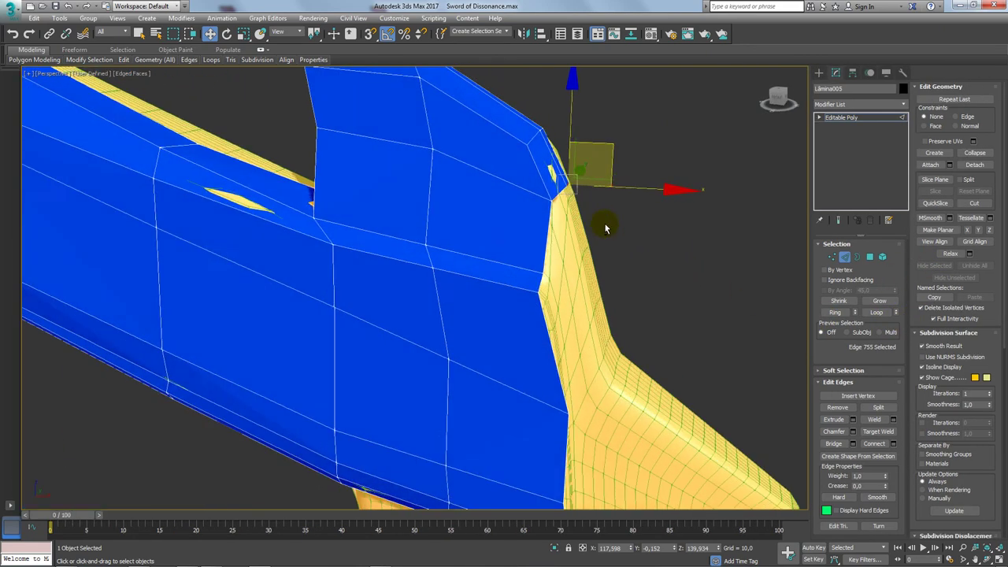
scroll(607, 218, "up", 1)
mouse_move(605, 140)
left_mouse_down("shift")
mouse_move(682, 285)
mouse_move(656, 323)
left_mouse_up("shift")
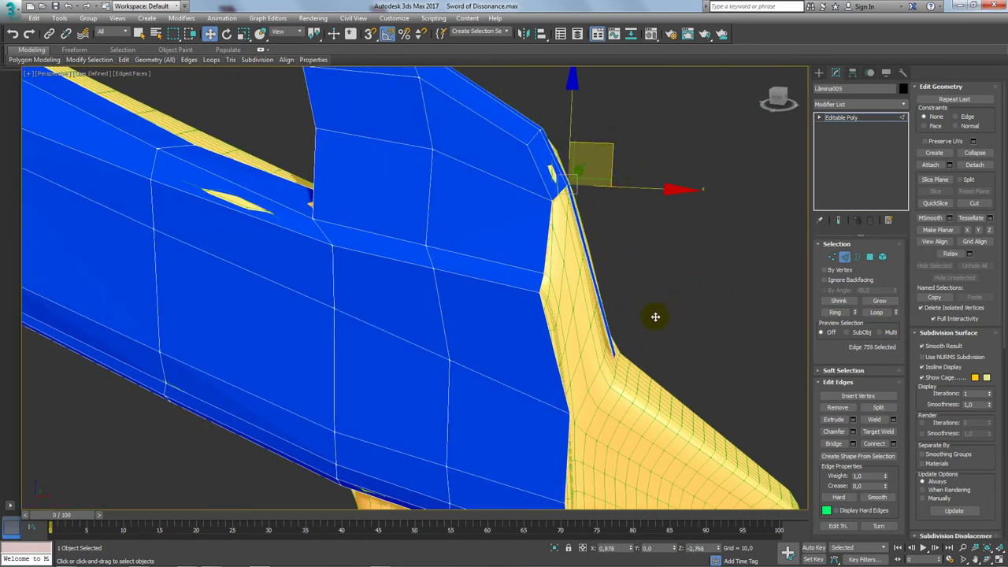
middle_click_drag(655, 316, 622, 307, "alt")
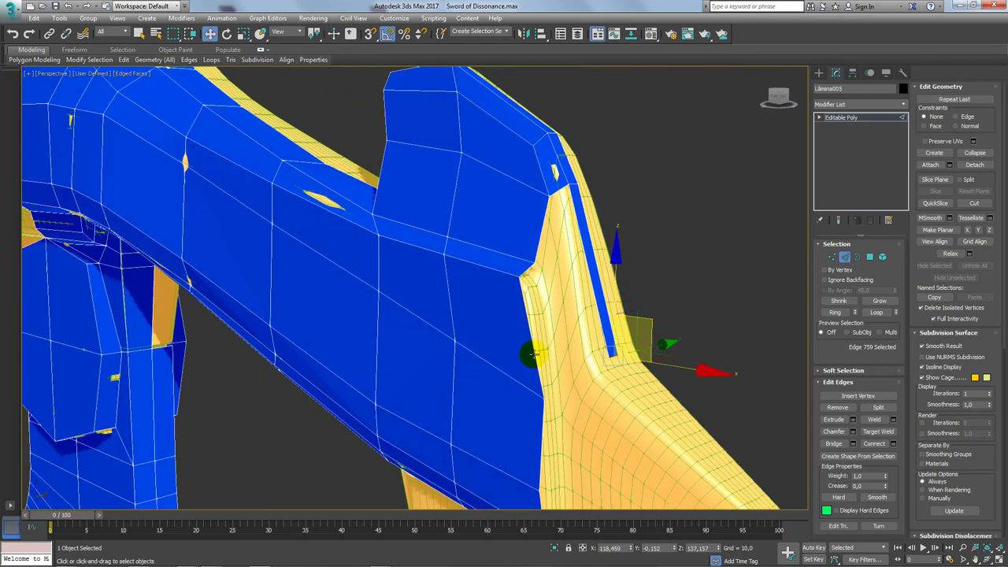
middle_click_drag(543, 315, 562, 322, "alt")
mouse_move(583, 331)
left_mouse_down("shift")
mouse_move(627, 337)
mouse_move(611, 314)
left_mouse_up("shift")
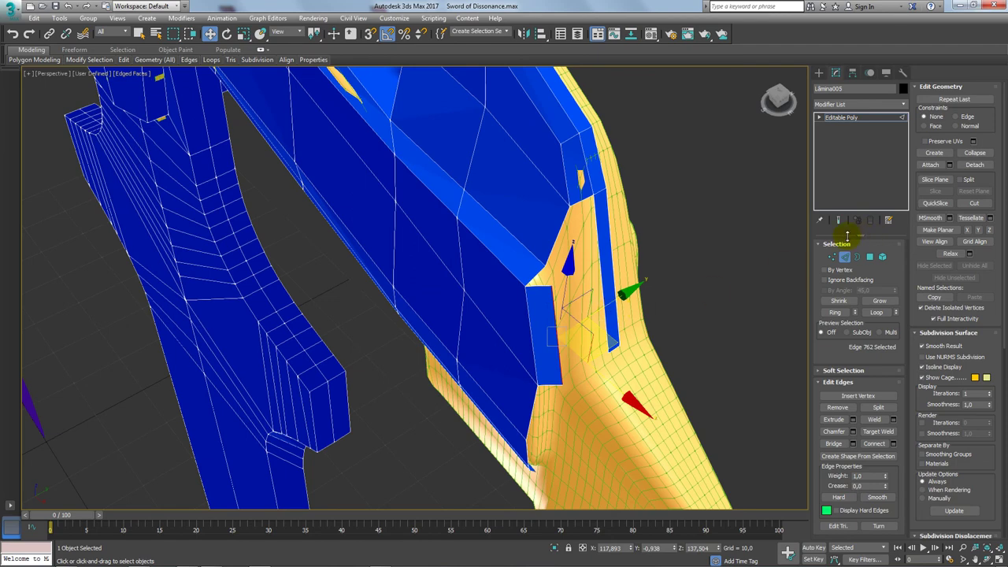
- Target Weld the stray vertex at the top of the blue strip onto its neighbour
left_click(831, 257)
left_click(877, 419)
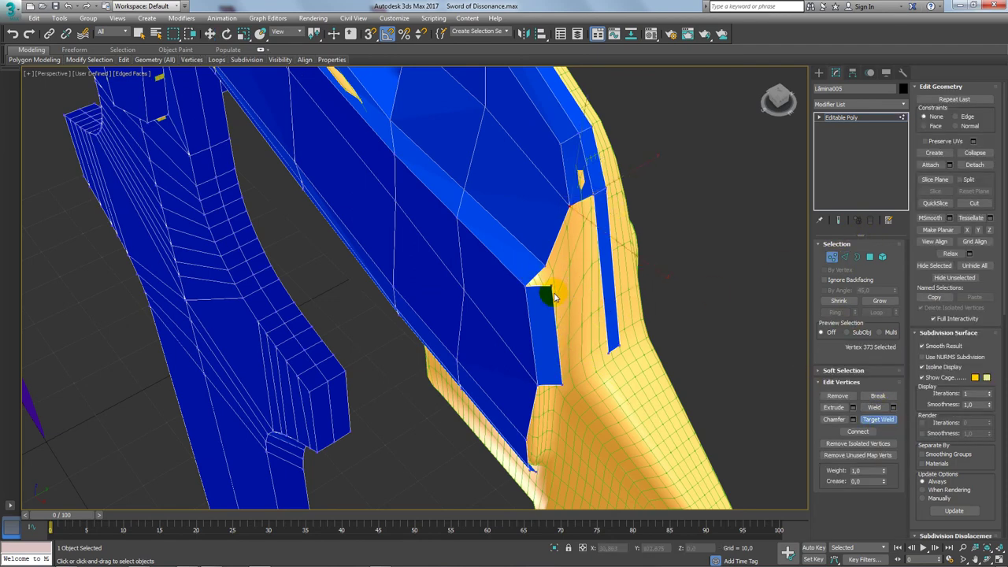
left_click(543, 266)
right_click(702, 301)
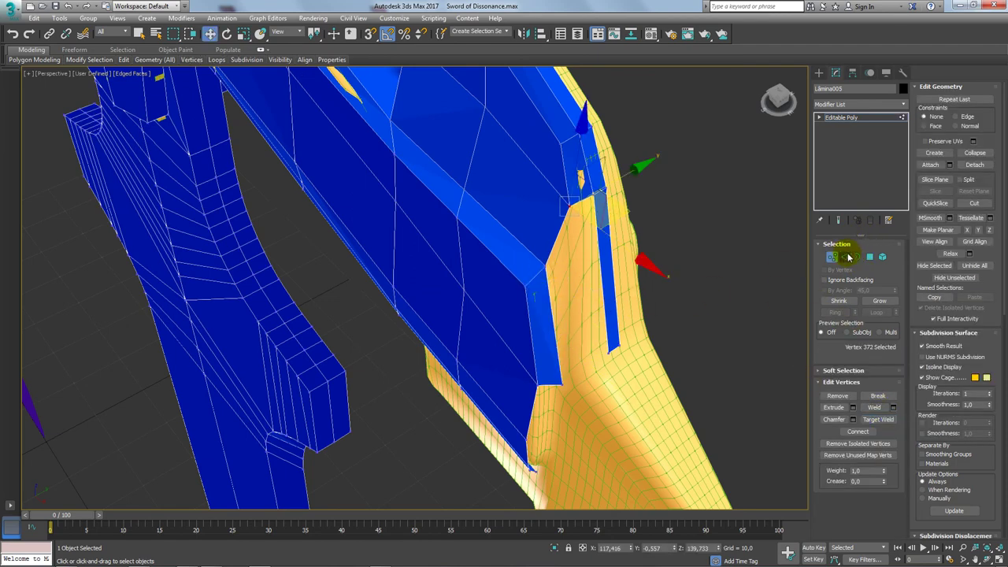
- Move the two edges at the blade corner along the blade
left_click(847, 256)
middle_click_drag(615, 264, 688, 272, "alt")
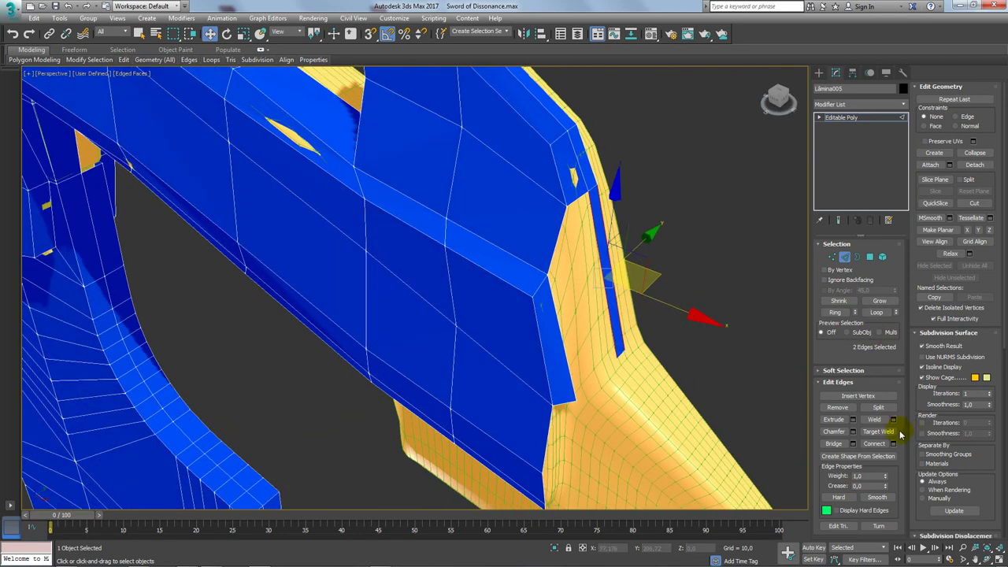
scroll(642, 263, "up", 3)
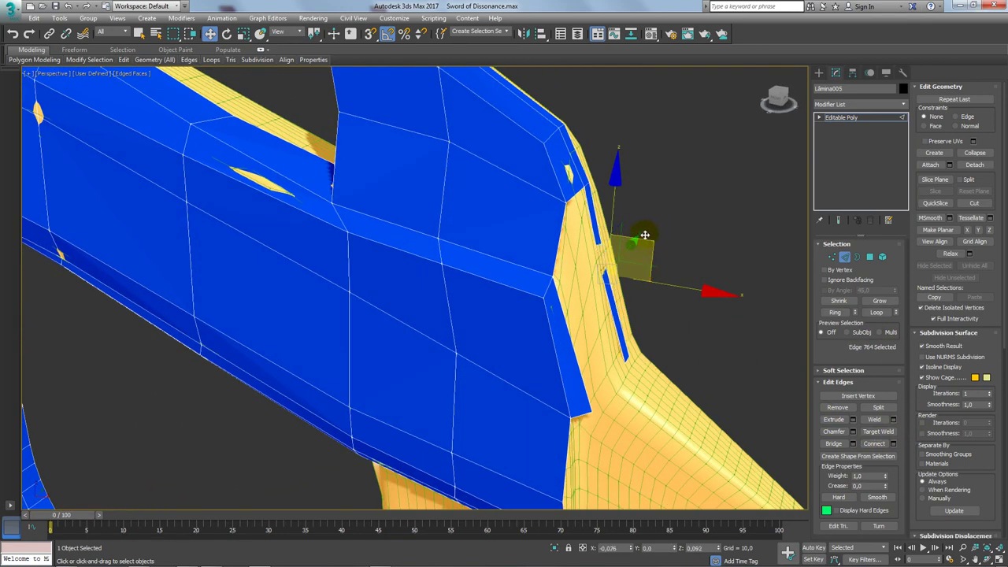
left_click(580, 241)
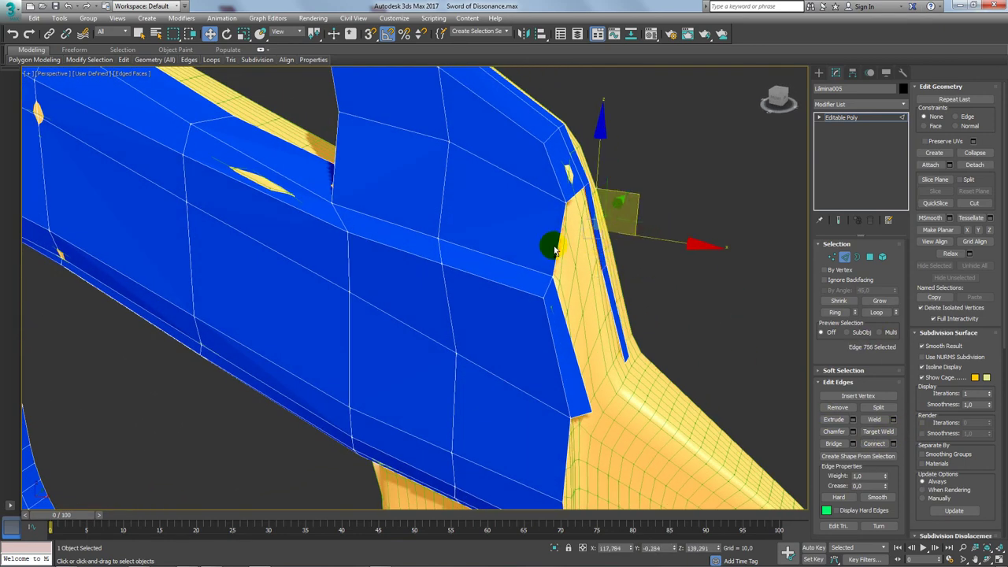
left_click(601, 272, "ctrl")
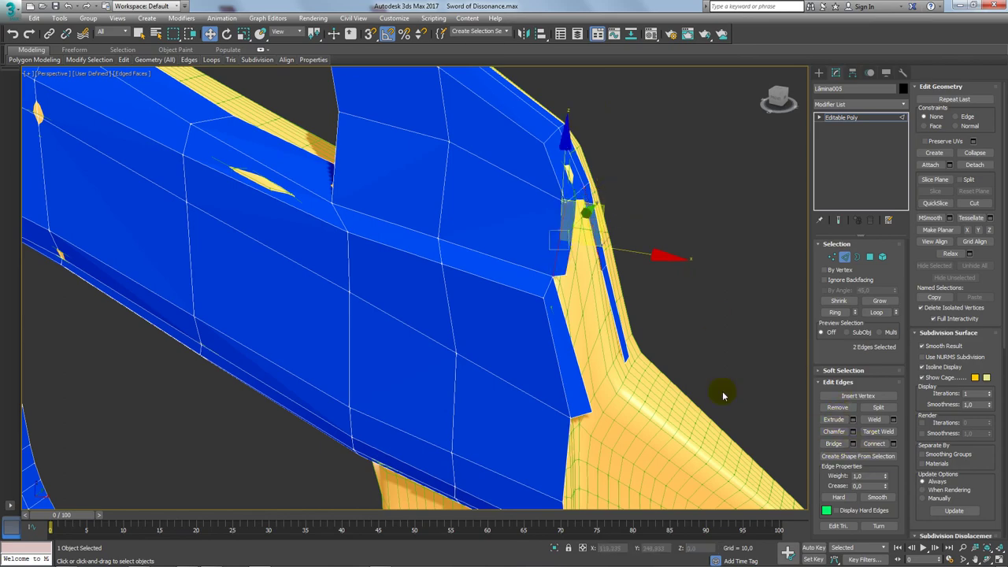
middle_click_drag(579, 325, 569, 308, "alt")
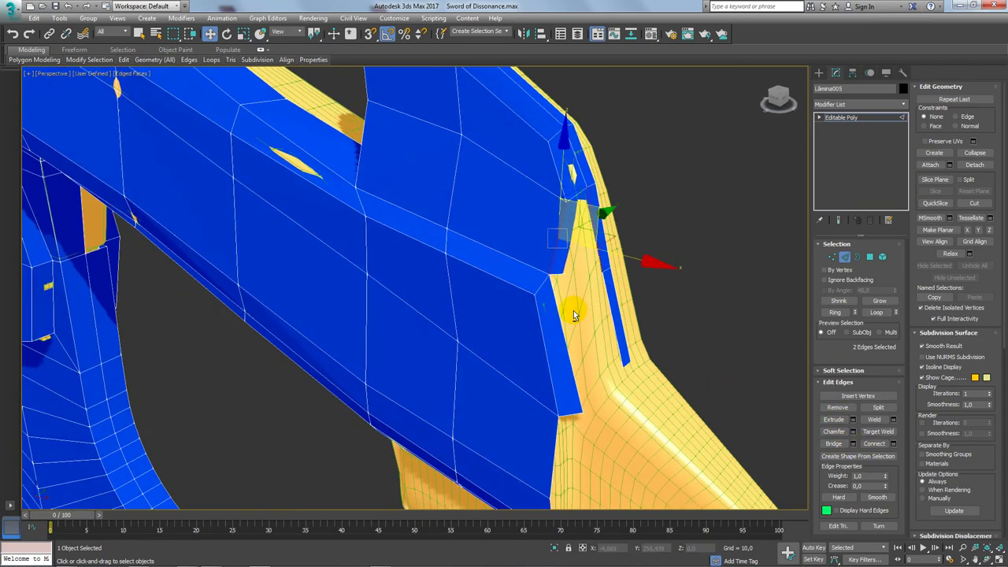
scroll(576, 265, "up", 2)
scroll(591, 302, "up", 2)
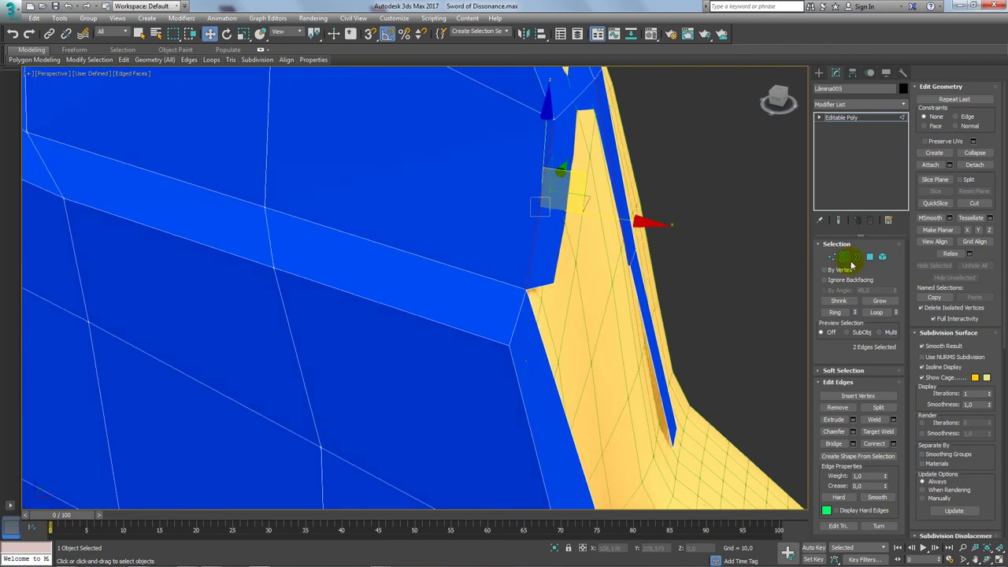
middle_click_drag(764, 286, 636, 268, "alt")
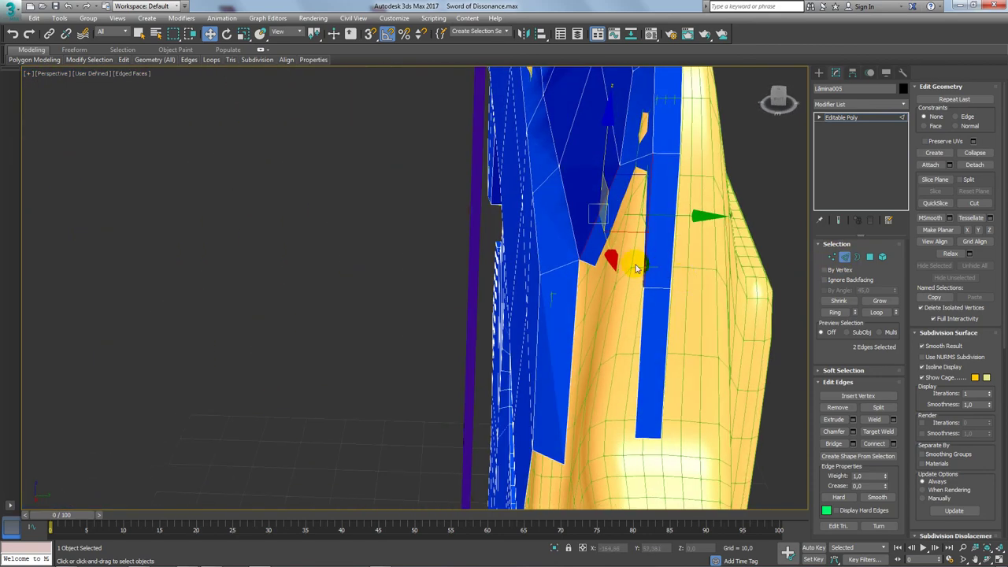
mouse_move(644, 273)
left_mouse_down()
mouse_move(646, 304)
mouse_move(697, 293)
left_mouse_up()
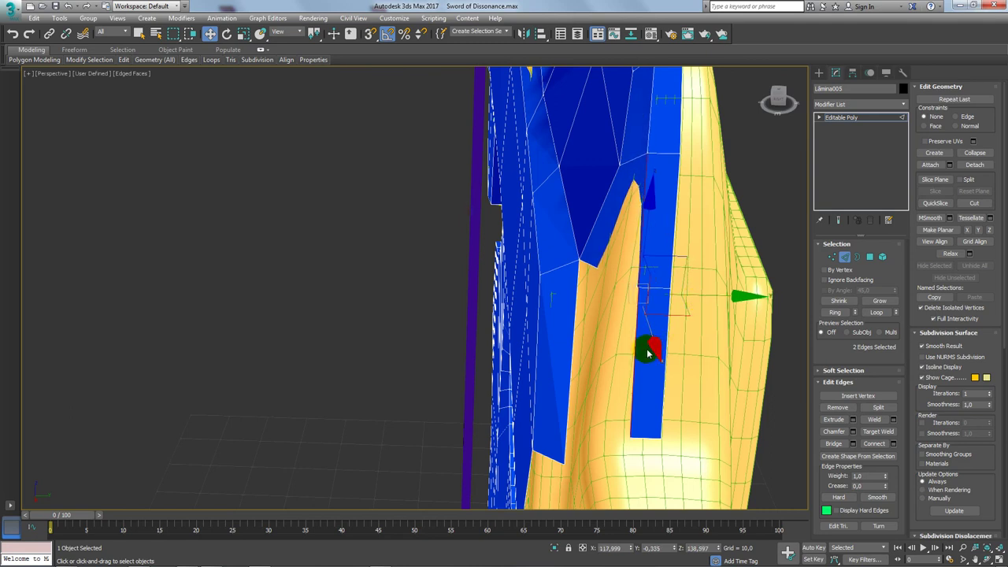
- Shift the blue strip's edge left to widen it, then select the strip's end edges
left_click(701, 366)
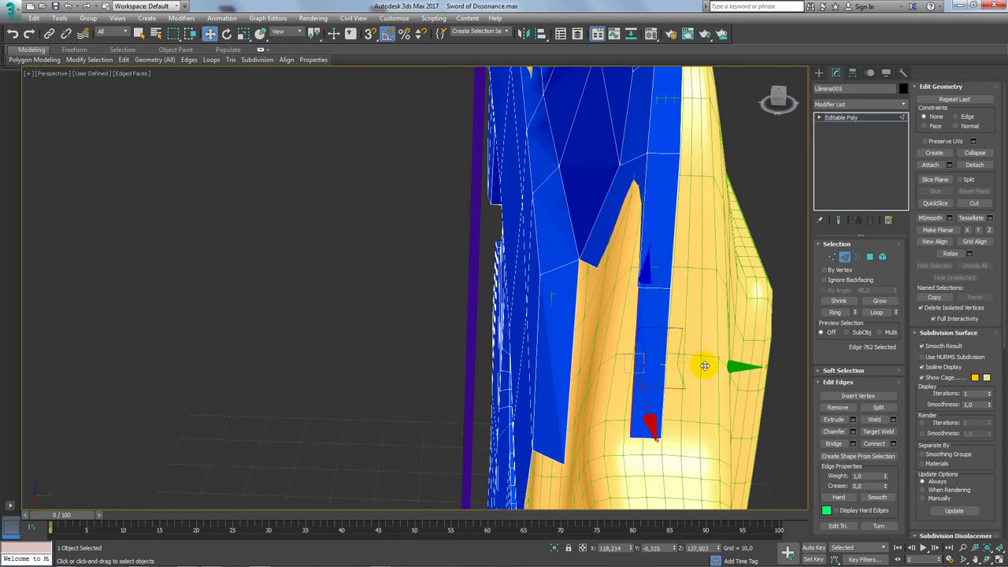
left_click_drag(705, 366, 682, 367)
key("e")
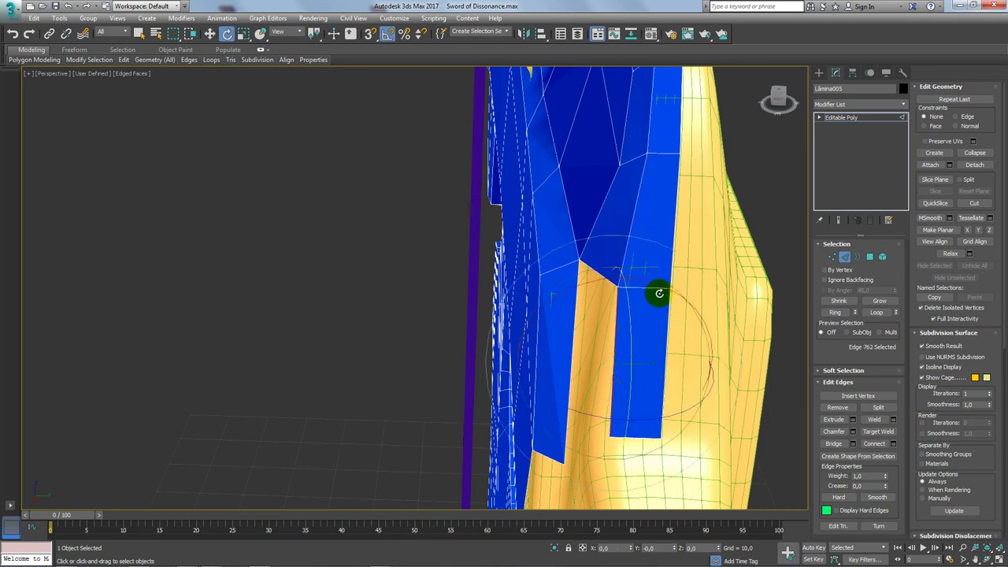
key("w")
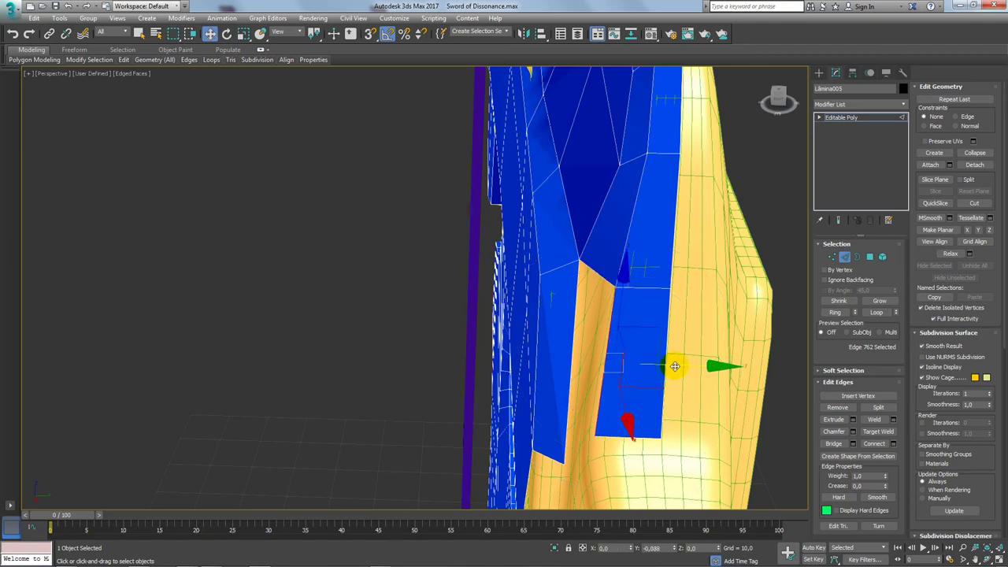
mouse_move(677, 366)
middle_mouse_down("alt")
mouse_move(643, 380)
mouse_move(551, 383)
middle_mouse_up("alt")
left_click(553, 385, "ctrl")
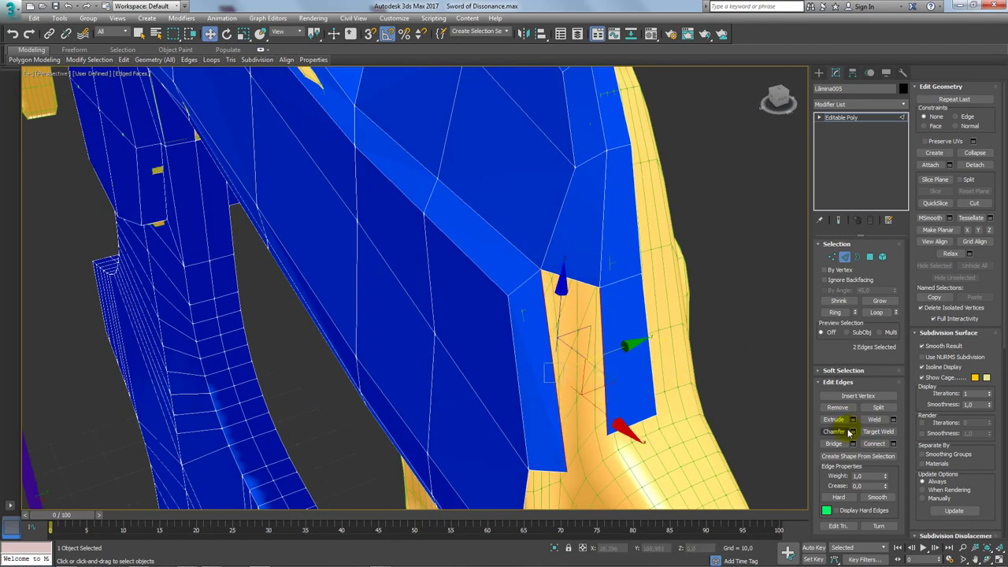
mouse_move(636, 452)
middle_mouse_down("alt")
mouse_move(601, 292)
mouse_move(546, 294)
mouse_move(596, 218)
middle_mouse_up("alt")
- Extrude a new blue edge strip down the guard's outer edge to its bottom corner
left_click_drag(596, 218, 716, 287)
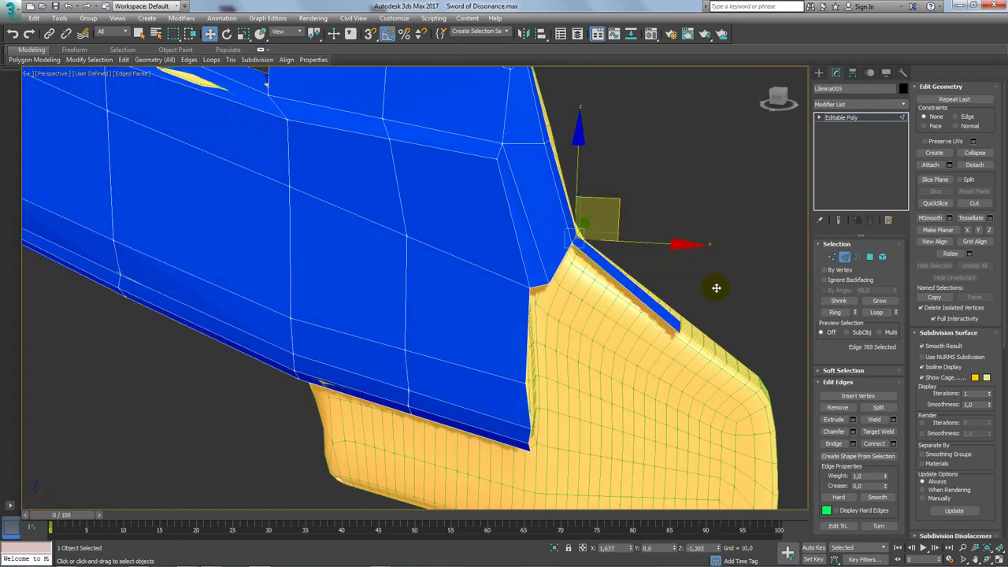
mouse_move(728, 295)
middle_mouse_down("alt")
mouse_move(685, 310)
mouse_move(502, 179)
middle_mouse_up("alt")
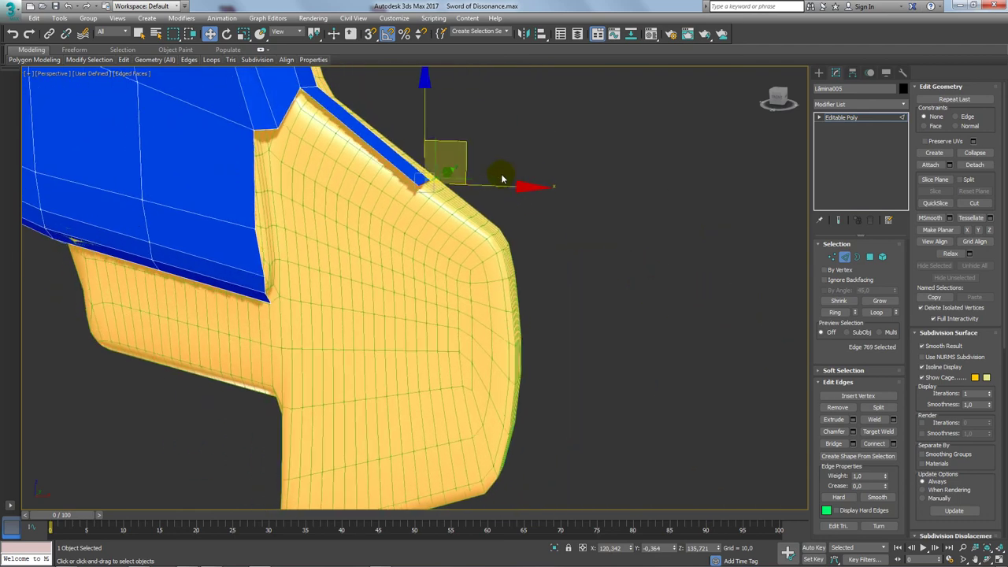
mouse_move(457, 141)
left_mouse_down()
mouse_move(551, 204)
mouse_move(541, 206)
mouse_move(553, 358)
left_mouse_up()
middle_click_drag(553, 358, 574, 271, "alt")
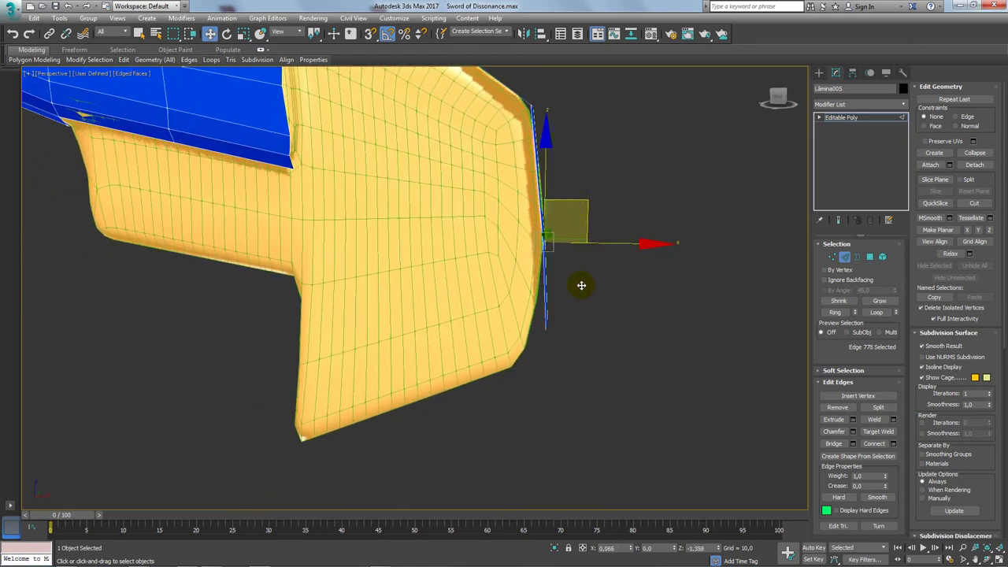
left_click_drag(565, 290, 548, 328)
left_click_drag(446, 366, 435, 370)
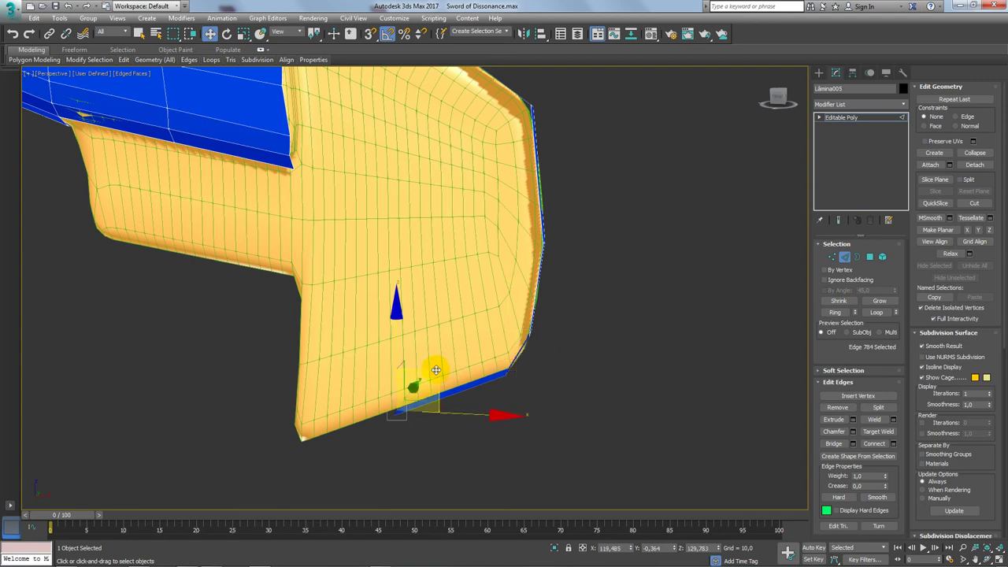
- Reshape the guard's bottom corner and extend the strip along its underside
mouse_move(337, 407)
left_mouse_down()
mouse_move(388, 375)
mouse_move(437, 372)
left_mouse_up()
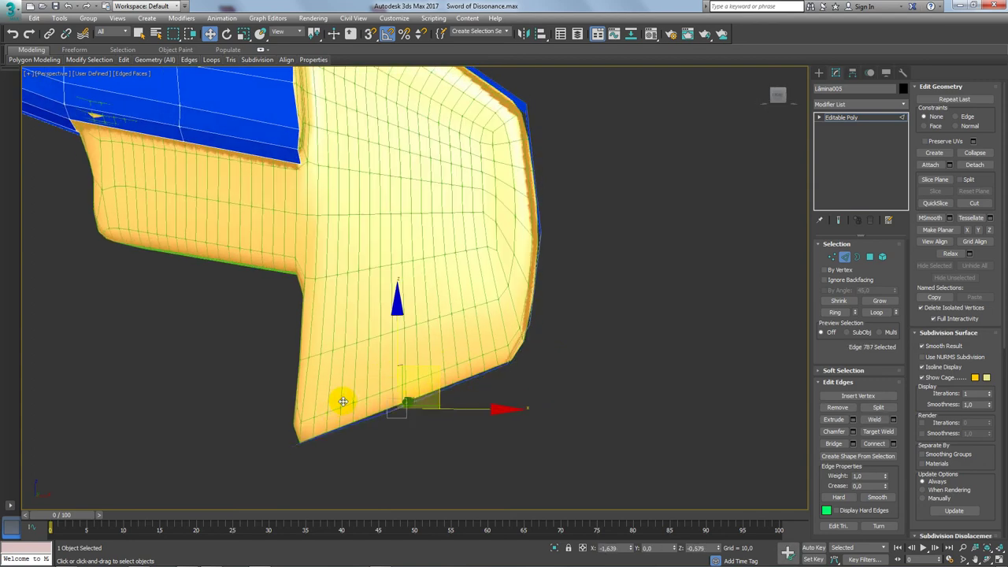
middle_click_drag(344, 401, 364, 401, "alt")
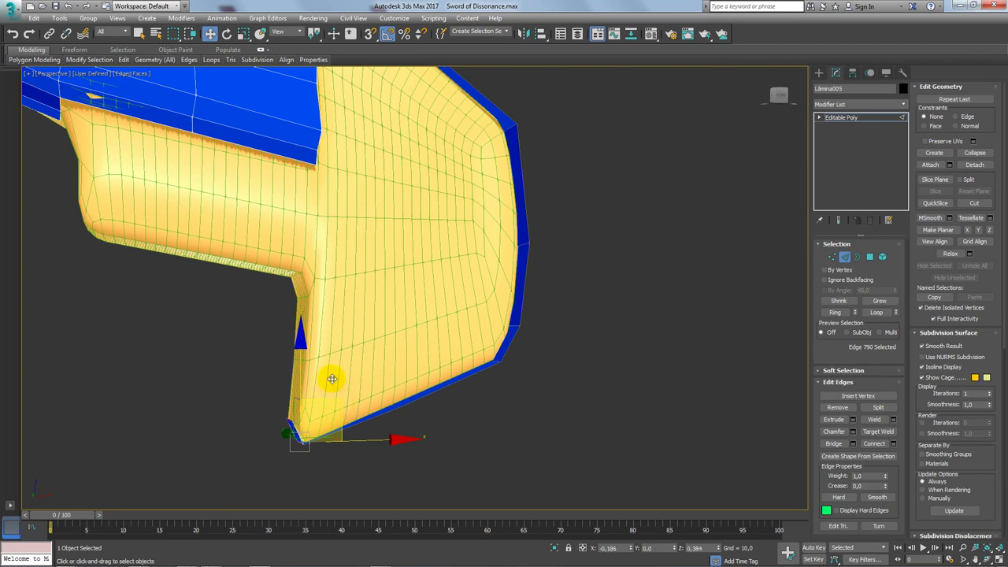
mouse_move(331, 378)
left_mouse_down()
mouse_move(346, 253)
mouse_move(227, 224)
left_mouse_up()
left_click(216, 216)
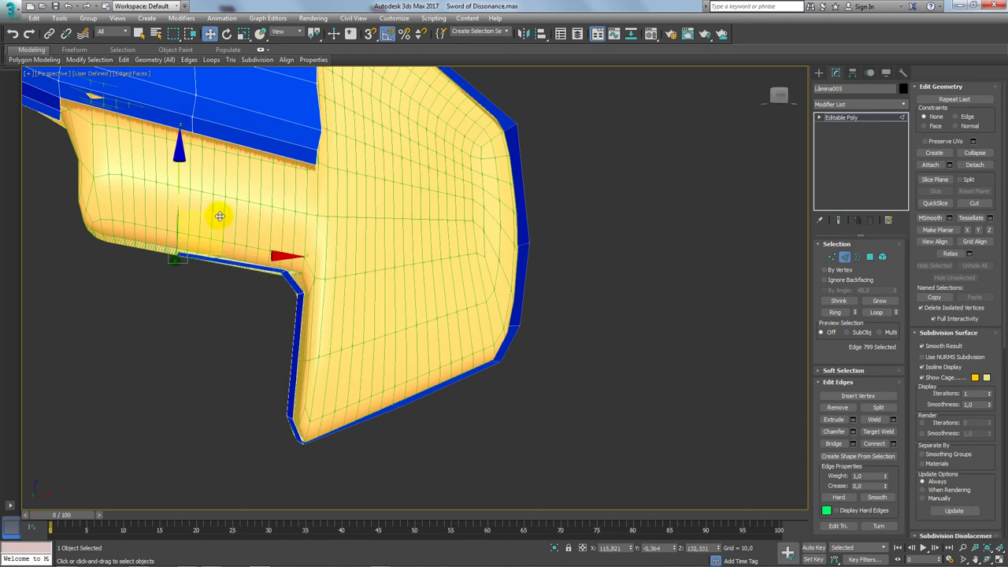
left_click(134, 198)
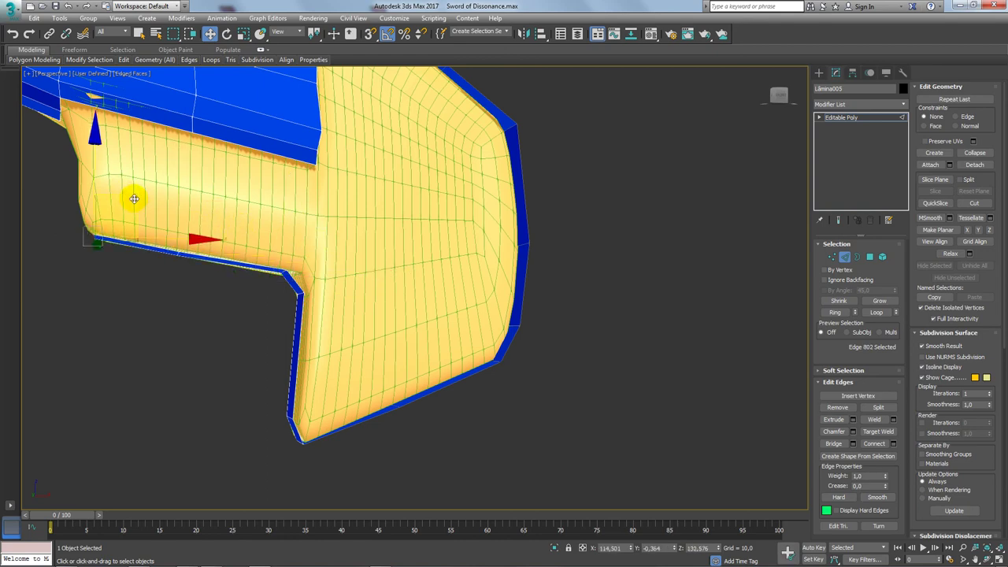
mouse_move(117, 174)
middle_mouse_down("alt")
mouse_move(281, 220)
mouse_move(228, 171)
middle_mouse_up("alt")
left_click(400, 238, "ctrl")
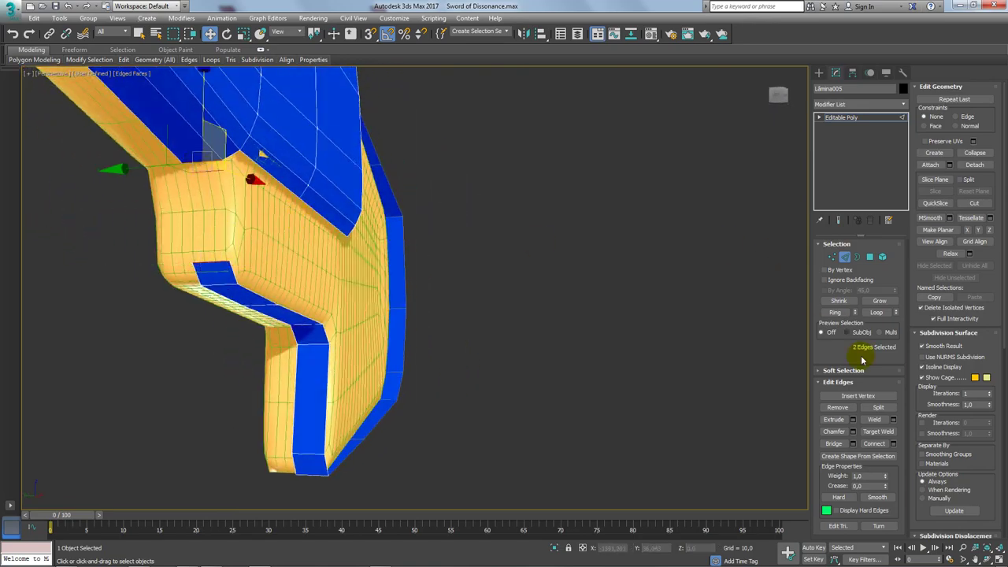
left_click(835, 447)
mouse_move(558, 378)
middle_mouse_down("alt")
mouse_move(434, 427)
mouse_move(477, 423)
mouse_move(294, 225)
mouse_move(330, 175)
mouse_move(378, 219)
mouse_move(339, 197)
middle_mouse_up("alt")
key("1")
mouse_move(281, 117)
middle_mouse_down("alt")
mouse_move(326, 214)
mouse_move(210, 193)
mouse_move(138, 347)
mouse_move(96, 317)
middle_mouse_up("alt")
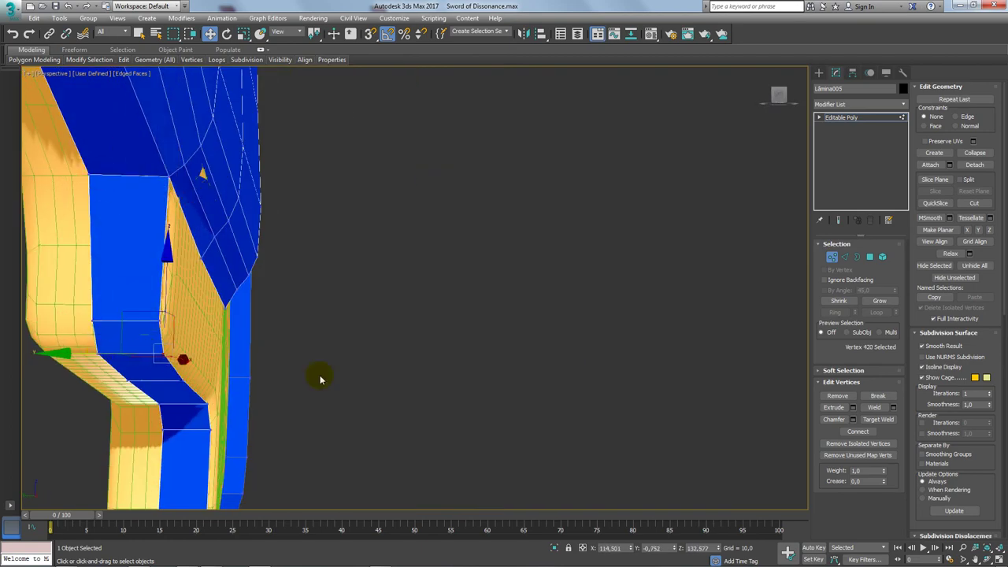
key("2")
mouse_move(321, 377)
middle_mouse_down("alt")
mouse_move(225, 278)
mouse_move(267, 292)
middle_mouse_up("alt")
mouse_move(346, 299)
middle_mouse_down("alt")
mouse_move(322, 317)
mouse_move(236, 326)
mouse_move(275, 315)
mouse_move(300, 288)
middle_mouse_up("alt")
left_click(236, 326, "alt")
left_click(878, 447)
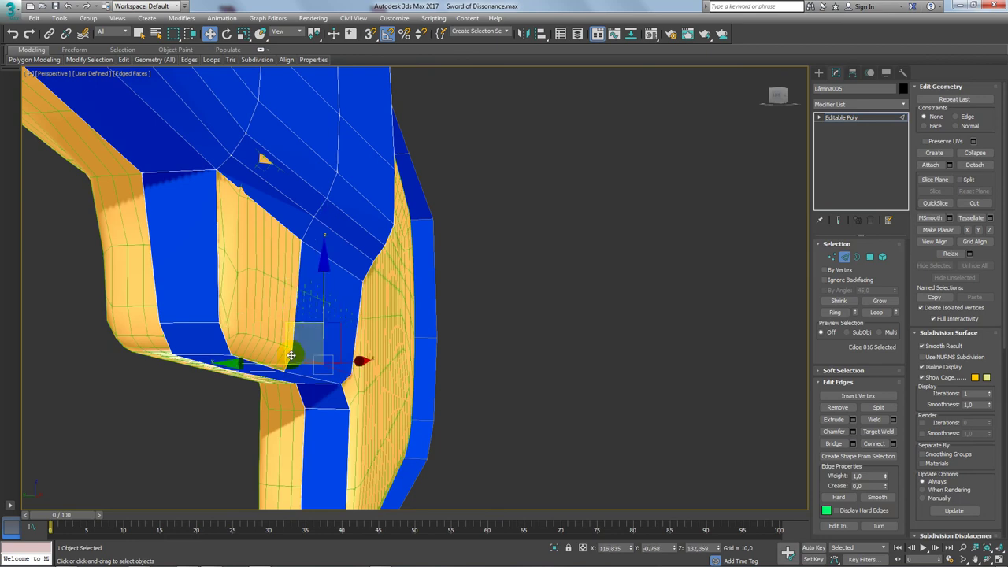
key("ctrl+z")
key("shift+z")
key("shift+z")
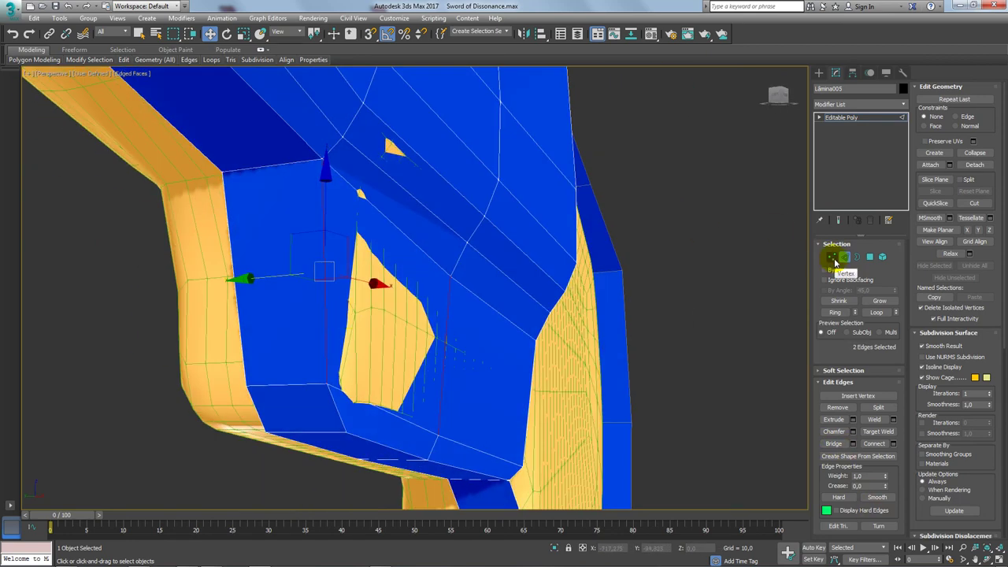
key("shift+z")
key("shift+z")
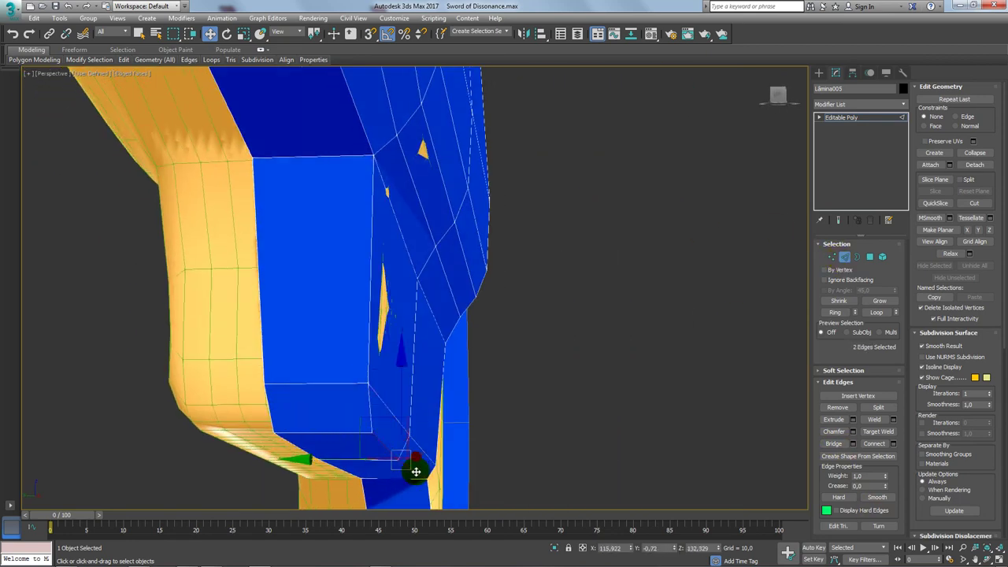
key("shift+z")
key("shift+z")
key("ctrl+z")
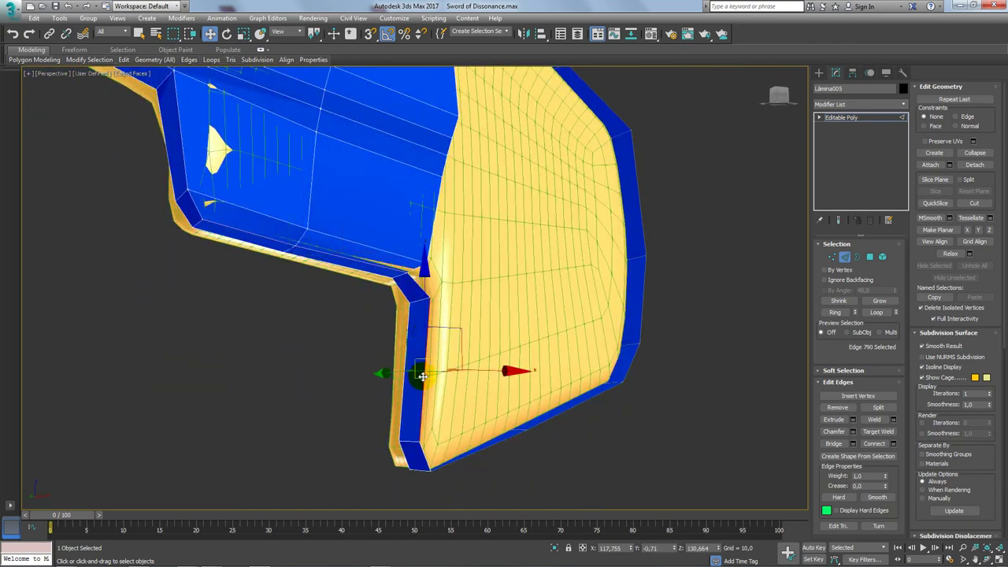
key("shift+z")
key("ctrl+z")
key("shift+z")
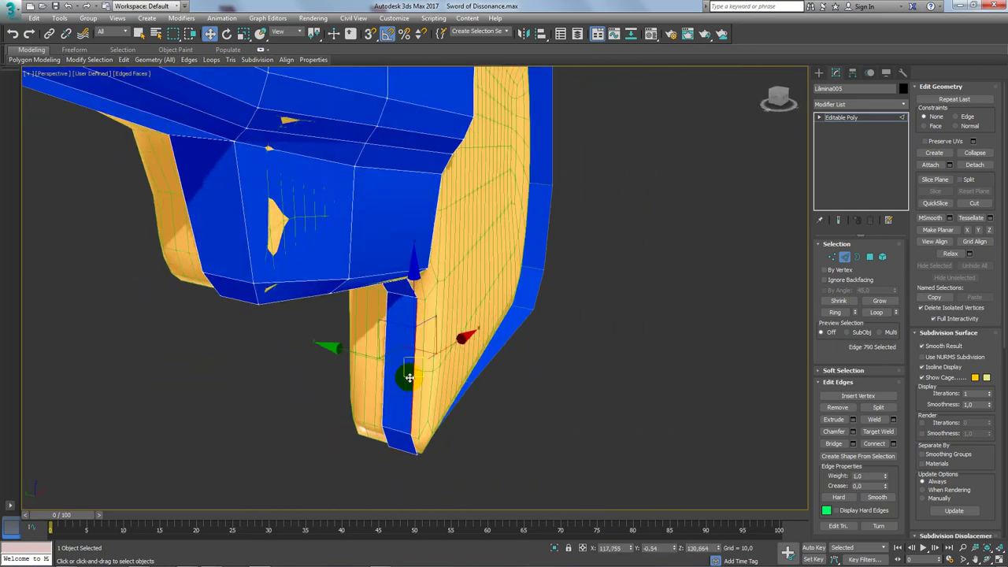
key("shift+z")
key("shift+z")
key("ctrl+z")
key("shift+z")
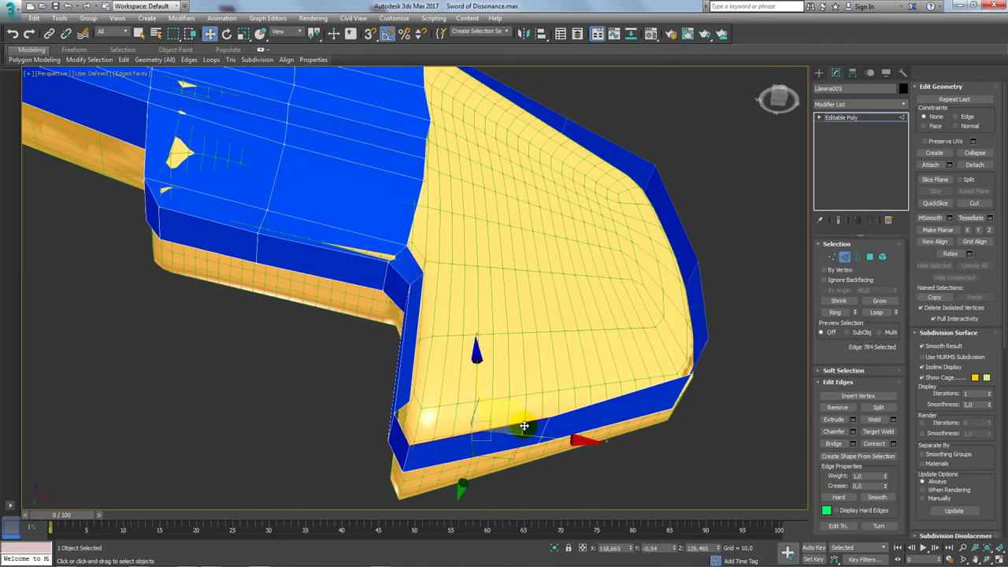
key("shift+z")
key("ctrl+z")
key("shift+z")
key("shift+z")
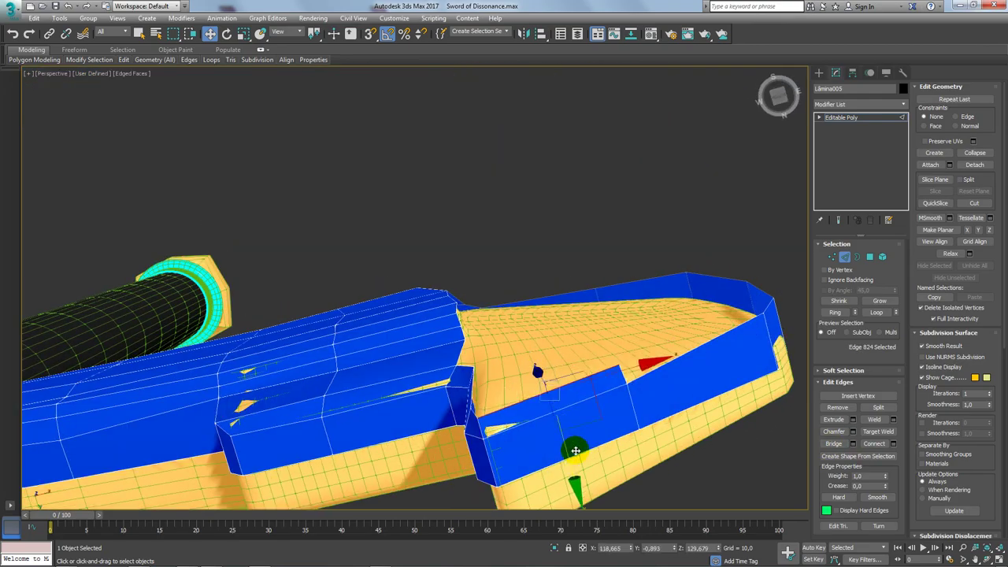
key("shift+z")
key("shift+z")
key("shift+z")
key("shift+z")
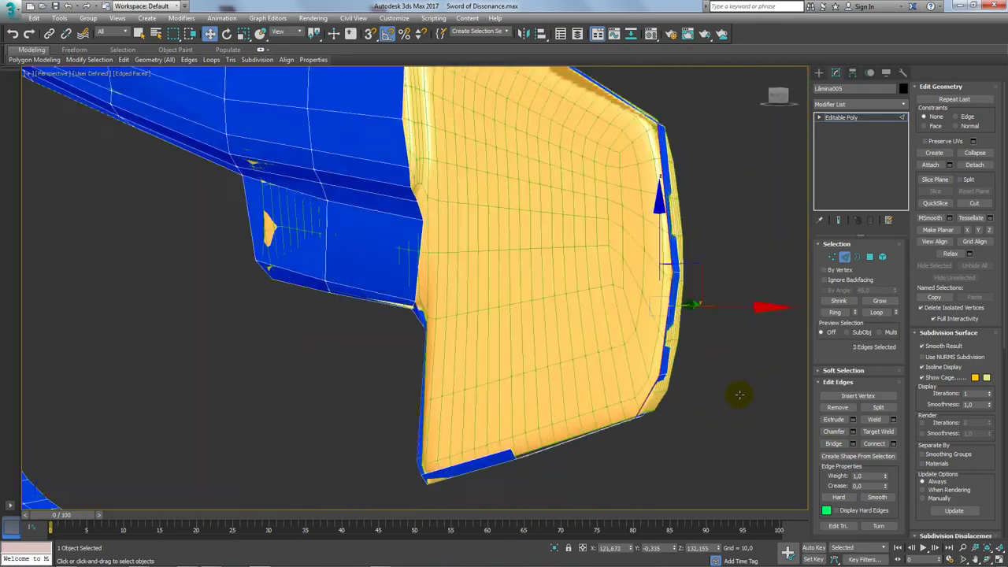
key("shift+z")
key("ctrl+z")
key("shift+z")
key("ctrl+z")
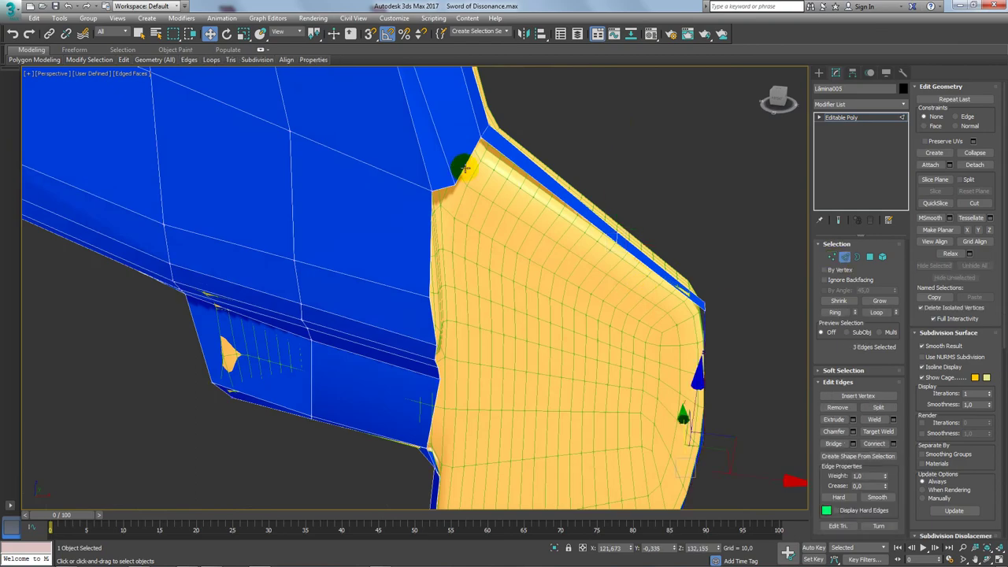
key("shift+z")
key("shift+z")
key("shift+z")
key("shift+z")
key("shift+z")
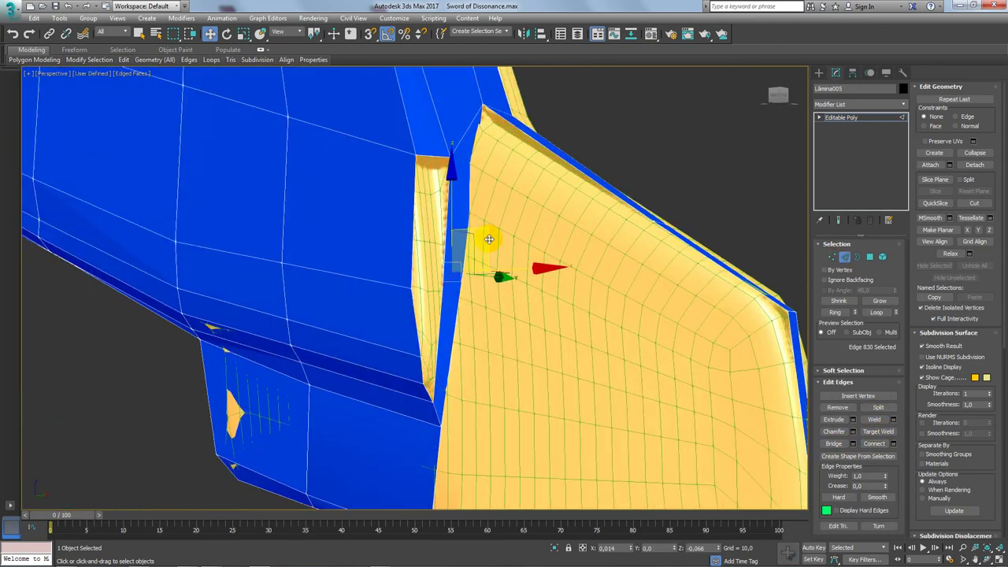
key("shift+z")
key("ctrl+z")
left_click(452, 364)
left_click(470, 245)
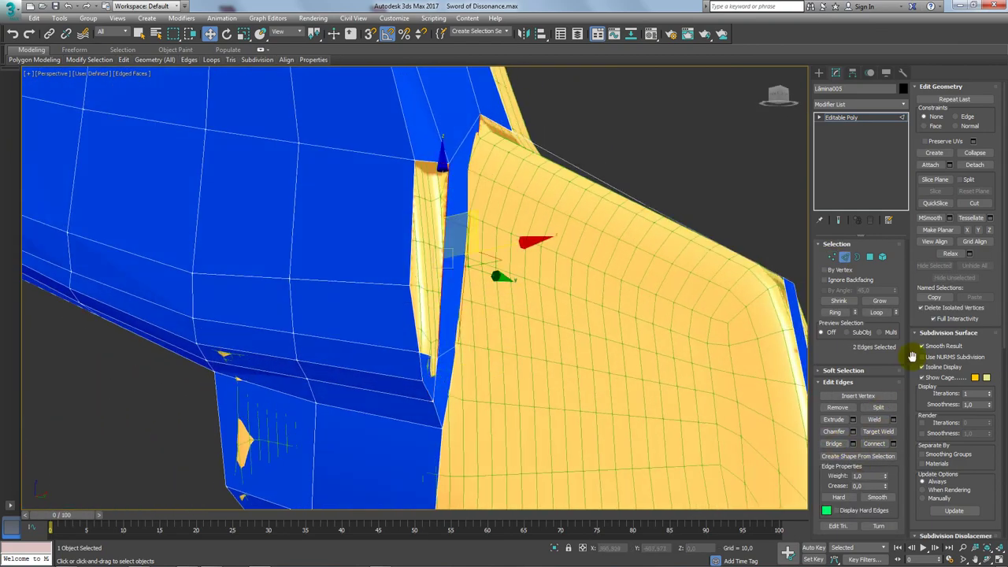
left_click(481, 230)
left_click(441, 317)
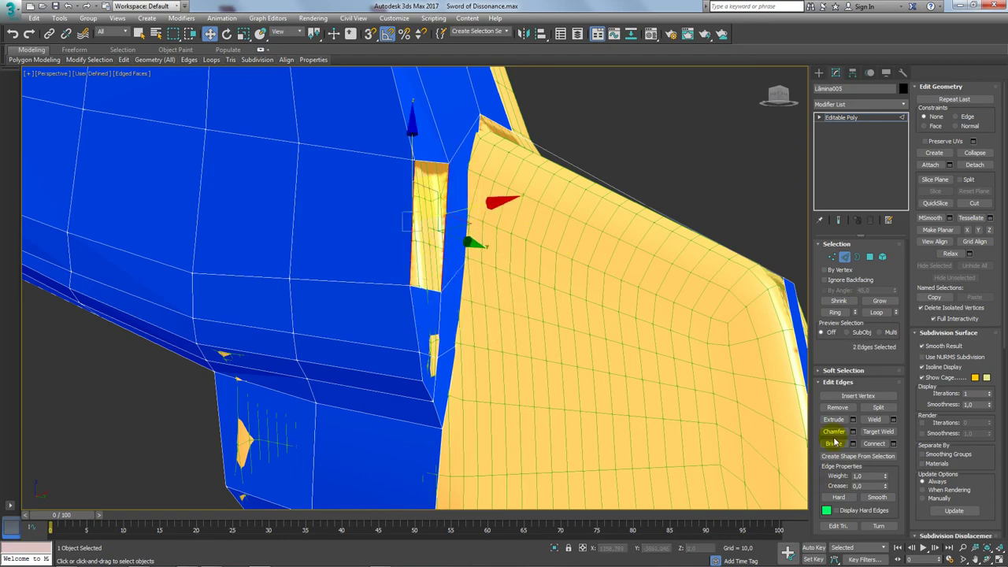
key("1")
left_click(453, 255)
scroll(472, 260, "up", 3)
left_click(453, 339)
mouse_move(497, 325)
middle_mouse_down("alt")
mouse_move(481, 359)
mouse_move(540, 310)
middle_mouse_up("alt")
left_click(473, 335)
left_click(484, 387)
left_click(508, 372, "ctrl")
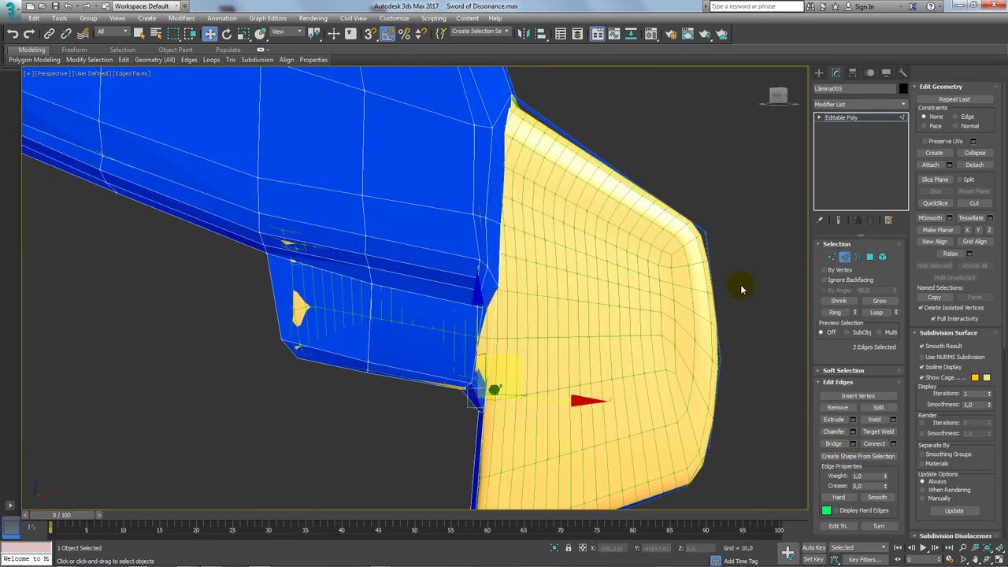
left_click(517, 370, "ctrl")
mouse_move(517, 369)
middle_mouse_down("alt")
mouse_move(478, 287)
mouse_move(529, 259)
mouse_move(562, 330)
mouse_move(640, 331)
mouse_move(639, 398)
middle_mouse_up("alt")
key("2")
left_click(639, 399)
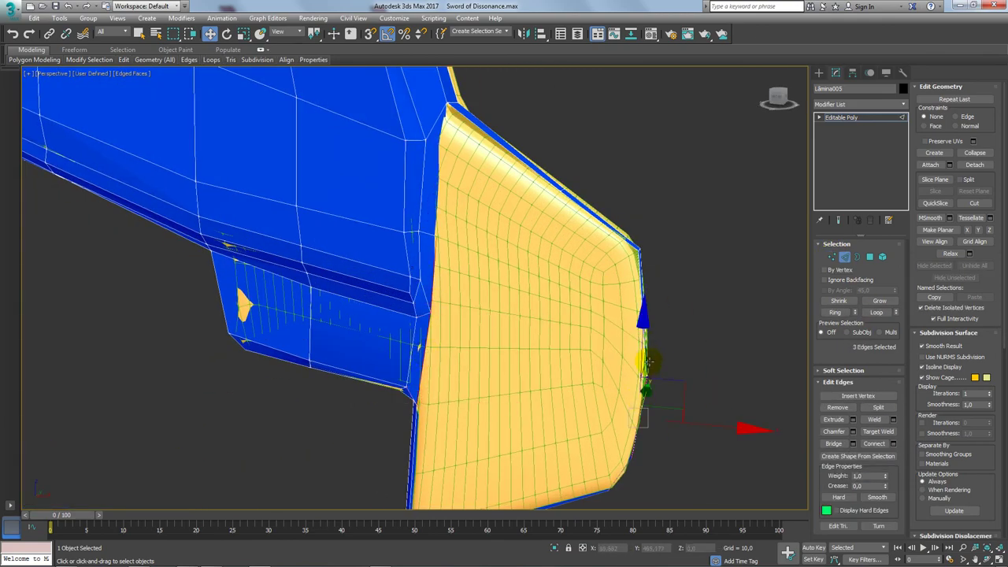
middle_click_drag(647, 362, 798, 254, "alt")
key("1")
- Select the open border around the hole in the blade's side and cap it with a new face
left_click(470, 251)
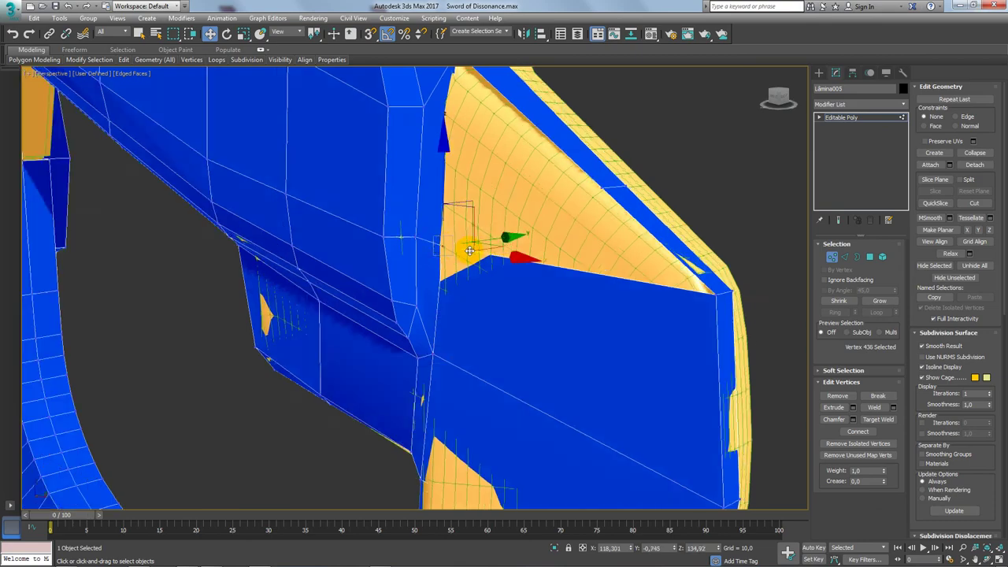
mouse_move(469, 251)
middle_mouse_down("alt")
mouse_move(469, 198)
mouse_move(499, 265)
middle_mouse_up("alt")
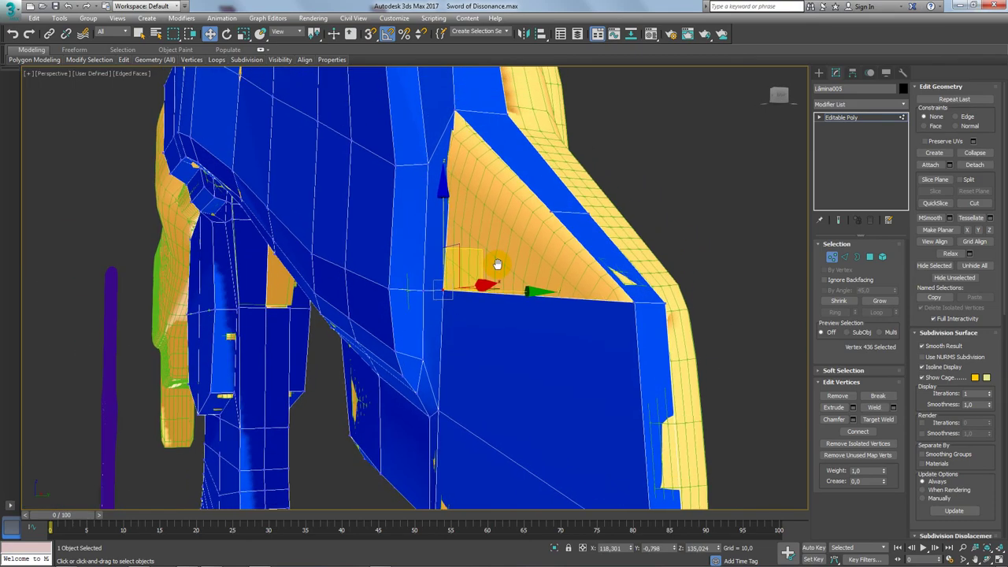
scroll(572, 266, "up", 3)
left_click(854, 258)
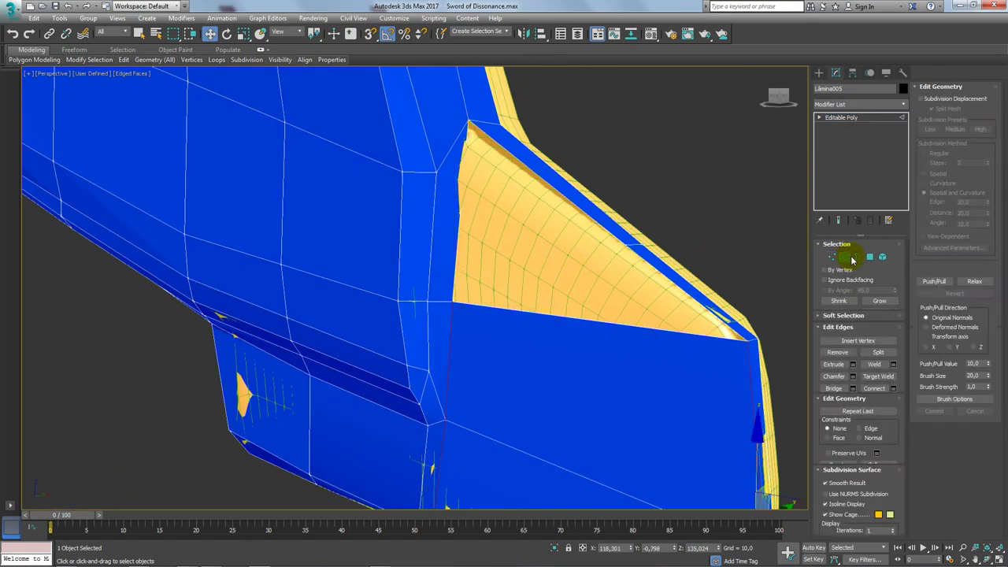
left_click(661, 273)
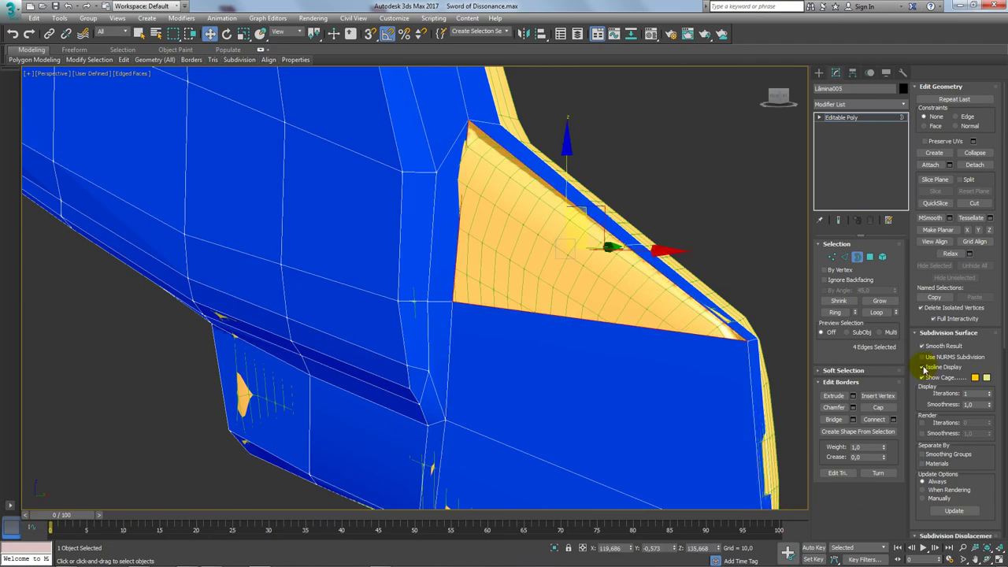
left_click(877, 407)
mouse_move(508, 292)
middle_mouse_down("alt")
mouse_move(530, 288)
mouse_move(517, 270)
mouse_move(603, 308)
mouse_move(587, 281)
mouse_move(567, 275)
middle_mouse_up("alt")
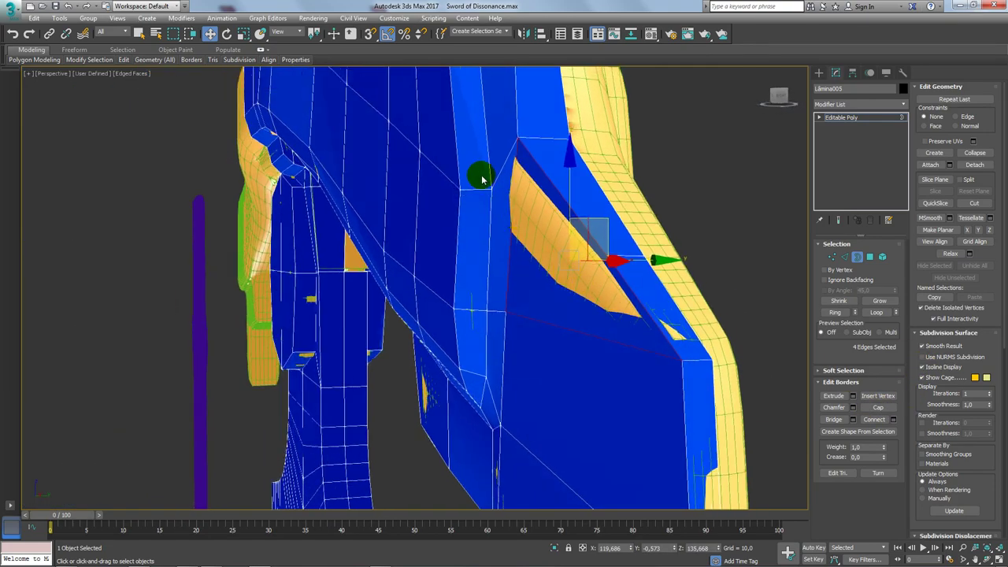
mouse_move(483, 180)
middle_mouse_down("alt")
mouse_move(536, 209)
mouse_move(536, 198)
mouse_move(508, 223)
middle_mouse_up("alt")
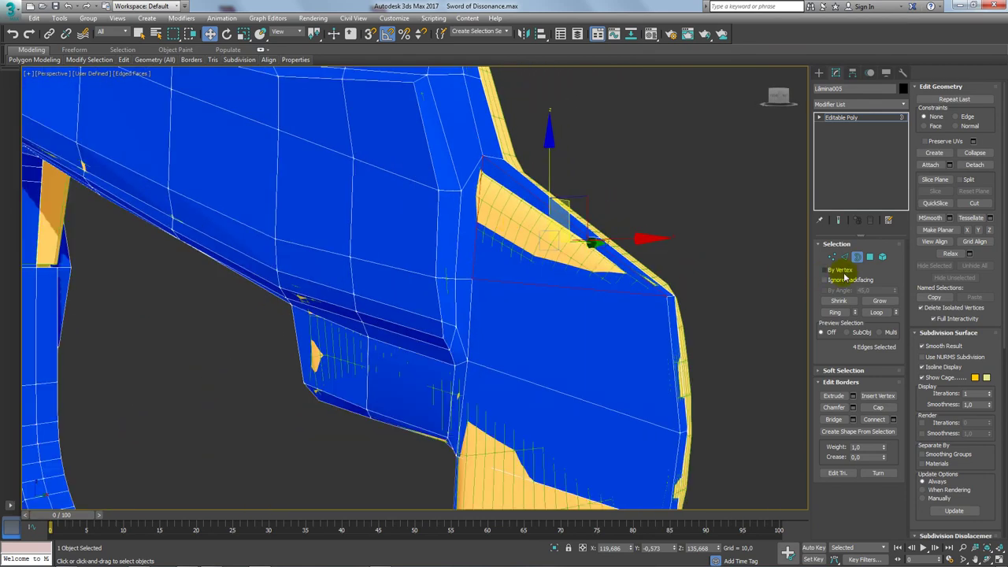
- Cut a new edge from the corner vertex and move the new vertex to shrink the yellow sliver
left_click(836, 259)
scroll(539, 237, "up", 3)
right_click(442, 223)
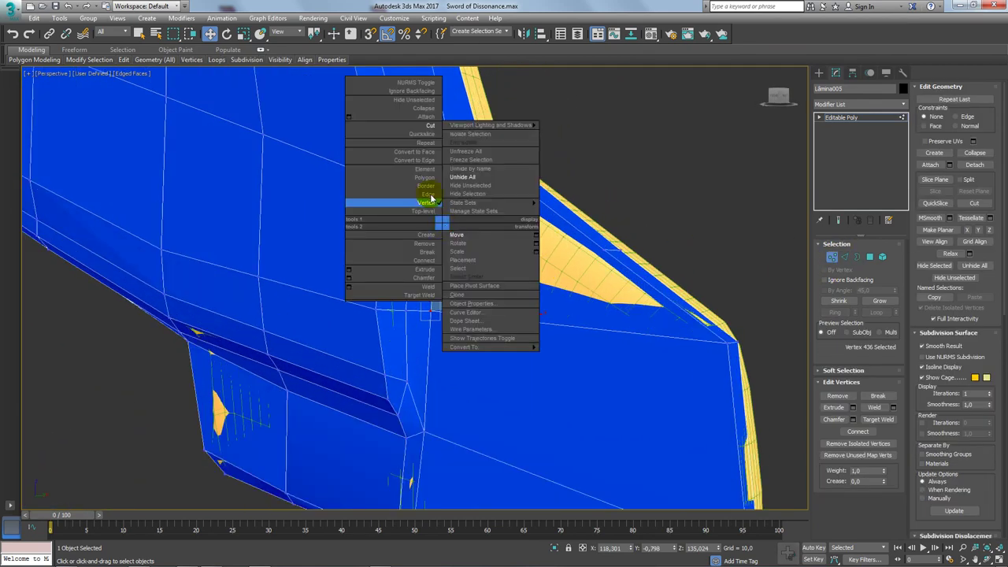
left_click(427, 128)
left_click(414, 180)
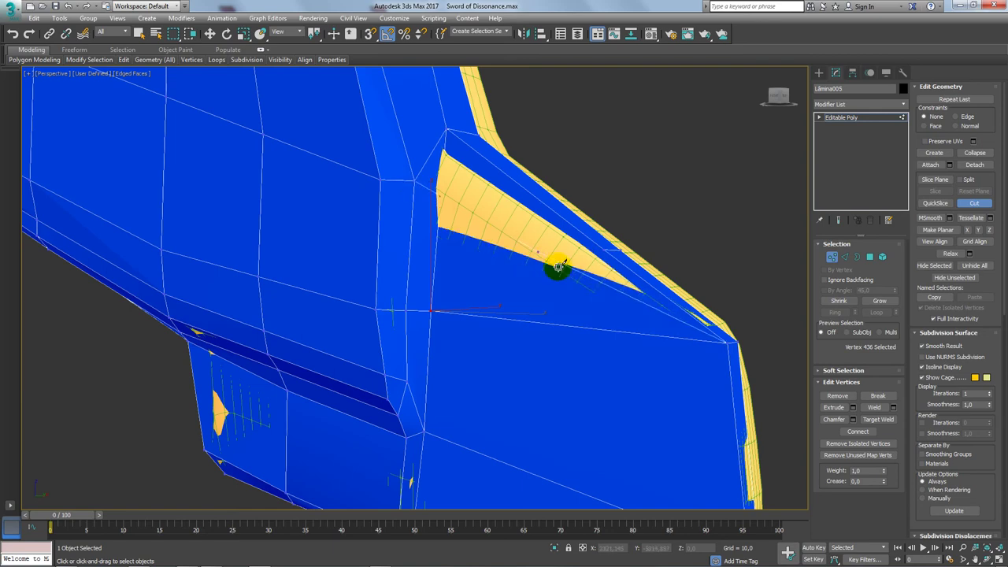
right_click(659, 318)
key("w")
scroll(432, 199, "up", 3)
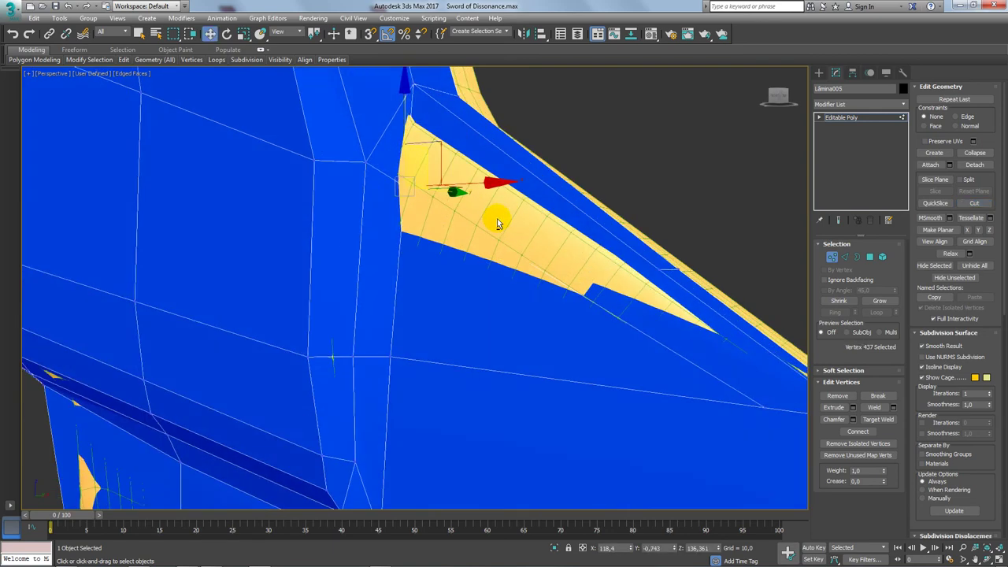
middle_click_drag(497, 223, 472, 192, "alt")
left_click_drag(472, 191, 446, 200)
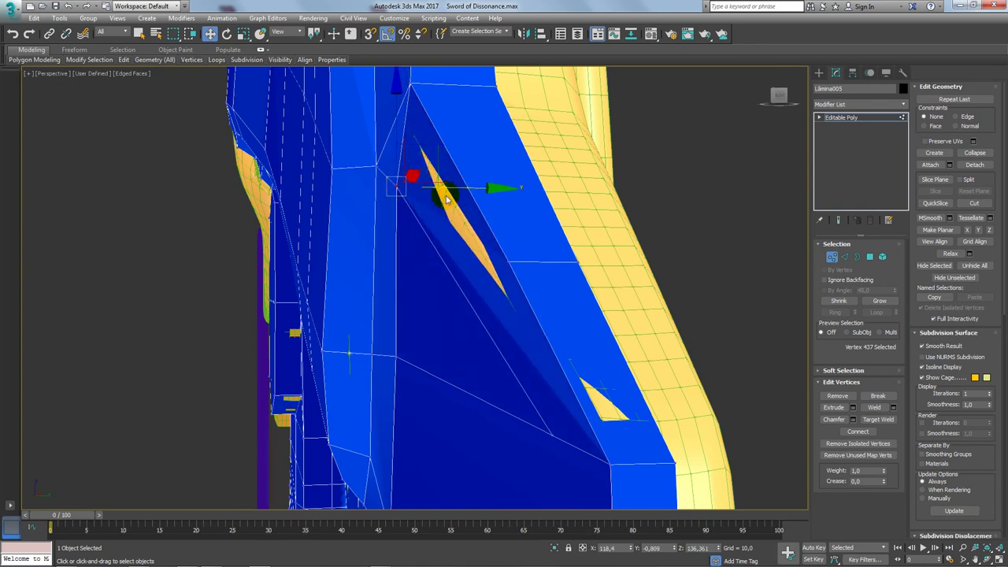
scroll(446, 200, "up", 3)
middle_click_drag(446, 200, 487, 317, "alt")
- Cut another edge across the faces, then remove the stray edge beside the sliver
right_click(487, 318)
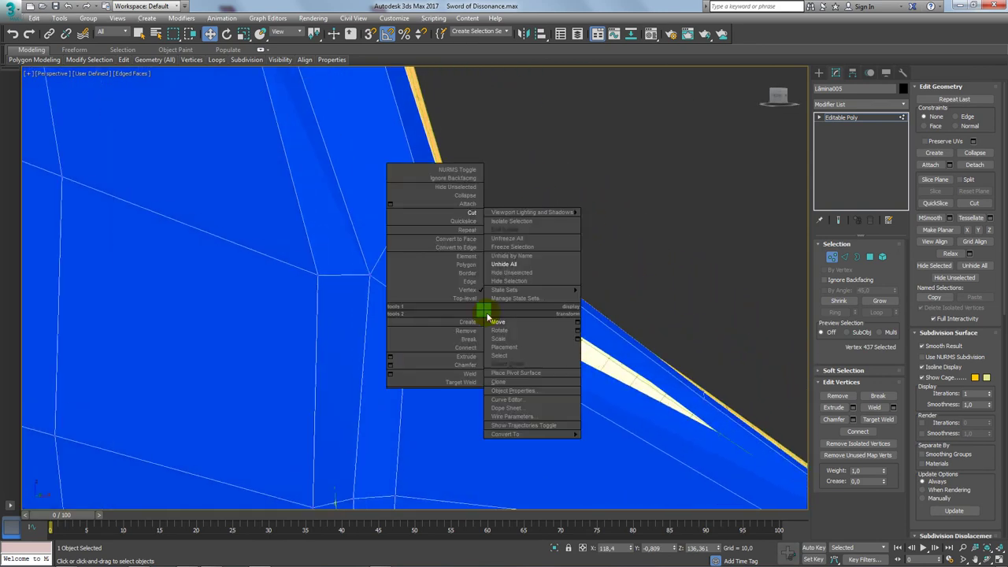
left_click(472, 212)
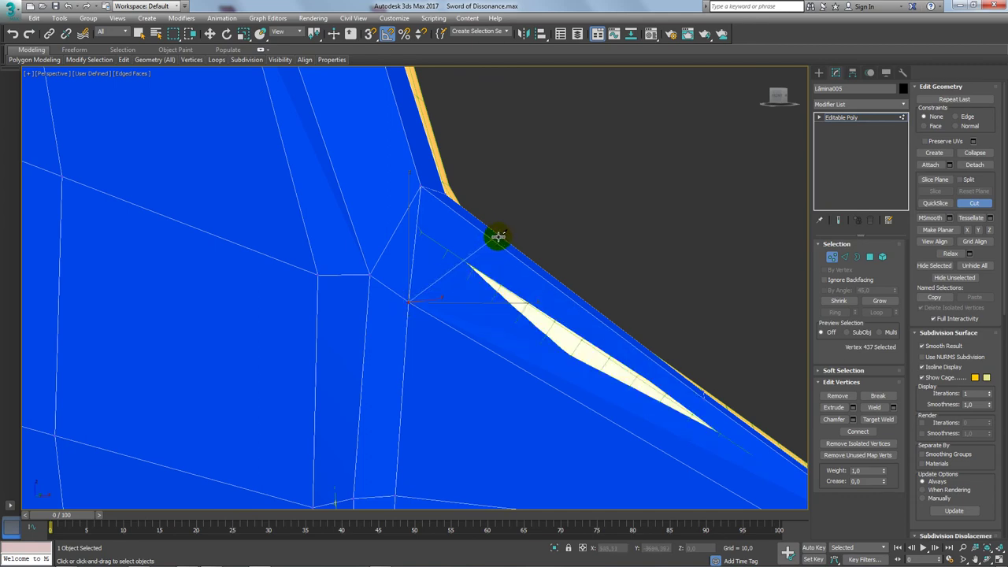
middle_click_drag(534, 230, 524, 232, "alt")
key("w")
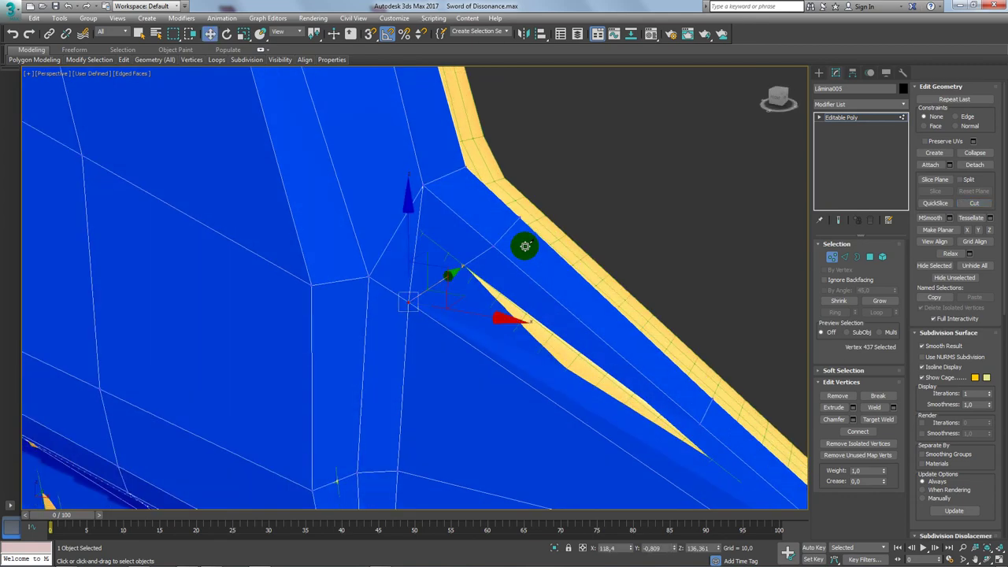
left_click(844, 256)
left_click_drag(506, 225, 416, 231)
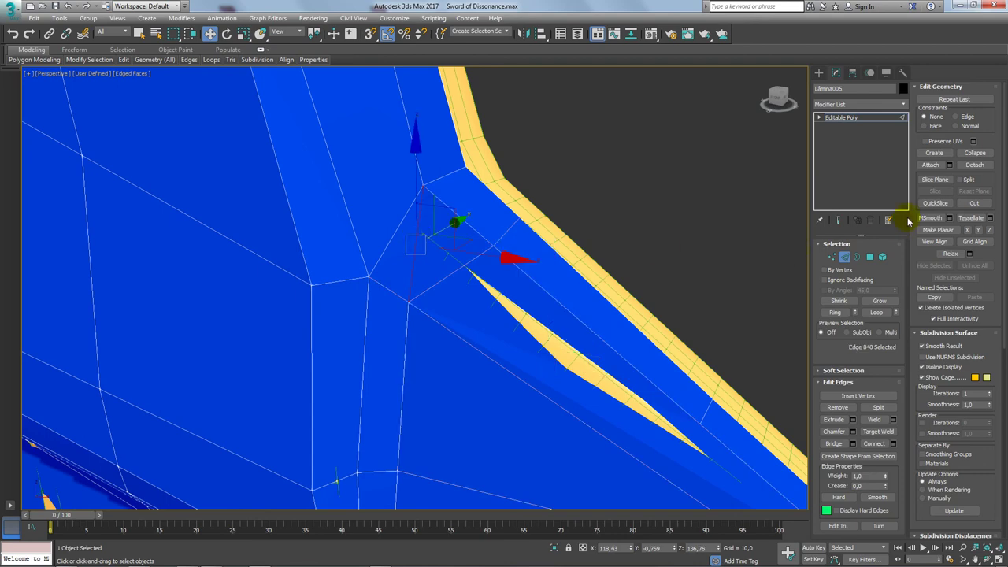
left_click(837, 408)
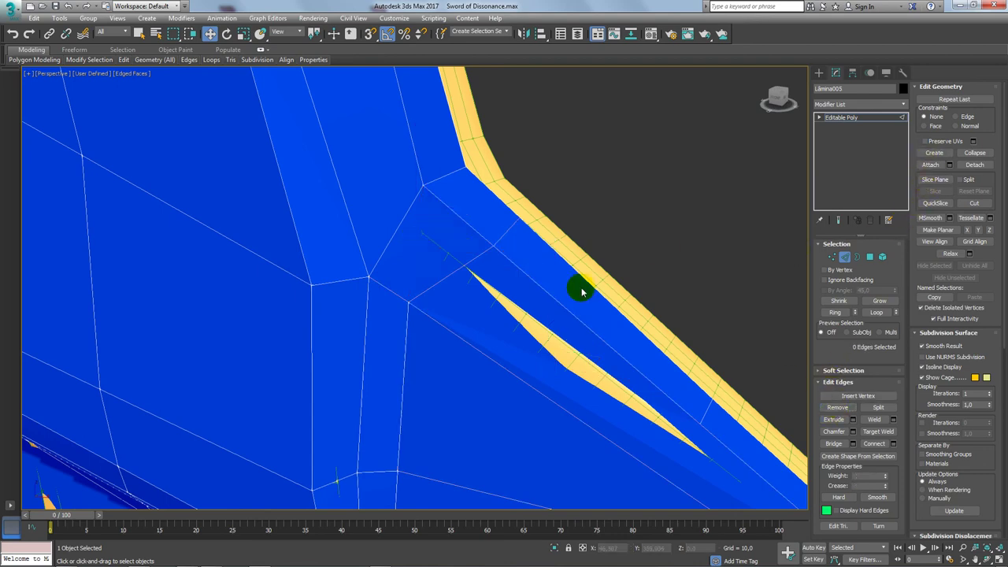
- Select the large face beside the sliver and inspect it around the guard's corner
left_click(869, 257)
left_click(416, 236)
left_click(636, 383)
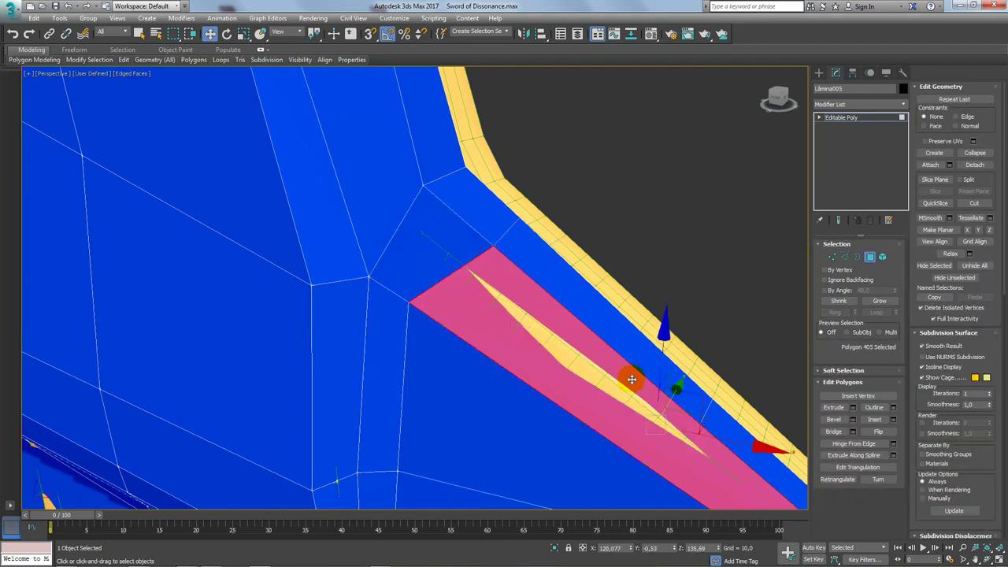
mouse_move(636, 383)
middle_mouse_down()
mouse_move(594, 347)
mouse_move(669, 237)
middle_mouse_up()
scroll(595, 347, "down", 3)
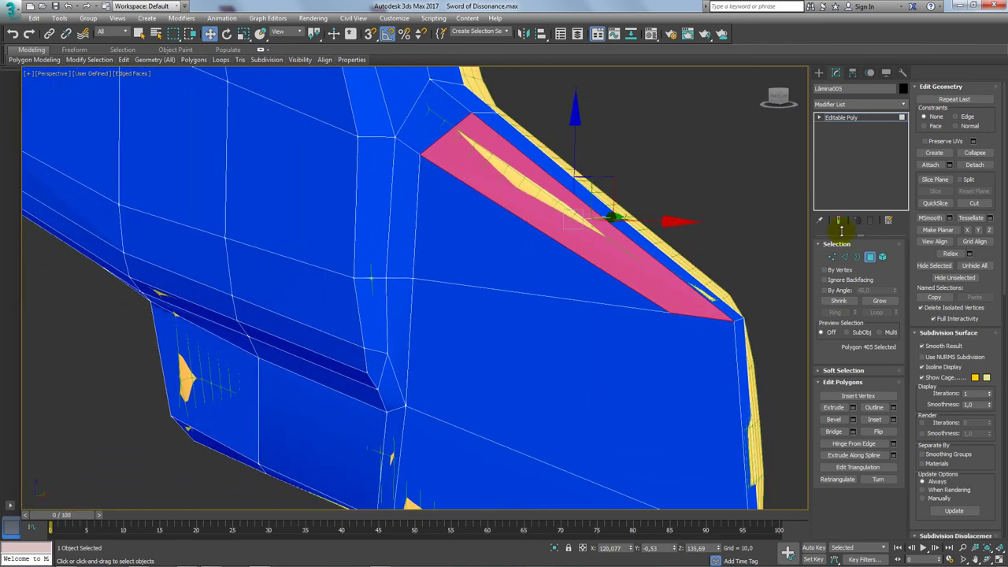
left_click(832, 257)
mouse_move(603, 250)
middle_mouse_down("alt")
mouse_move(630, 256)
mouse_move(654, 297)
mouse_move(630, 324)
mouse_move(614, 281)
mouse_move(614, 297)
mouse_move(534, 303)
middle_mouse_up("alt")
- Cut a new edge starting from the top edge point beside the gap
right_click(534, 303)
left_click(510, 201)
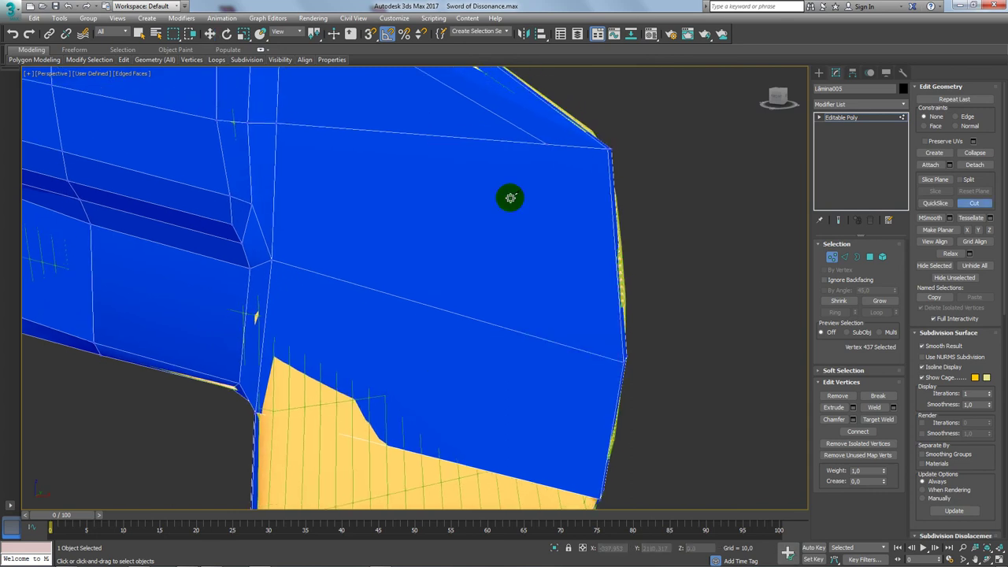
left_click(547, 143)
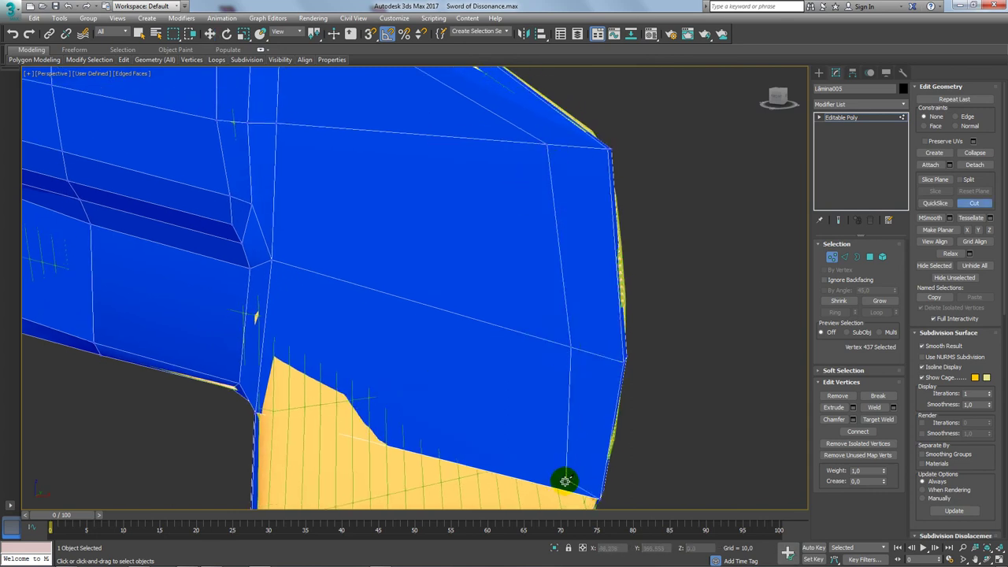
middle_click_drag(560, 476, 585, 320)
key("w")
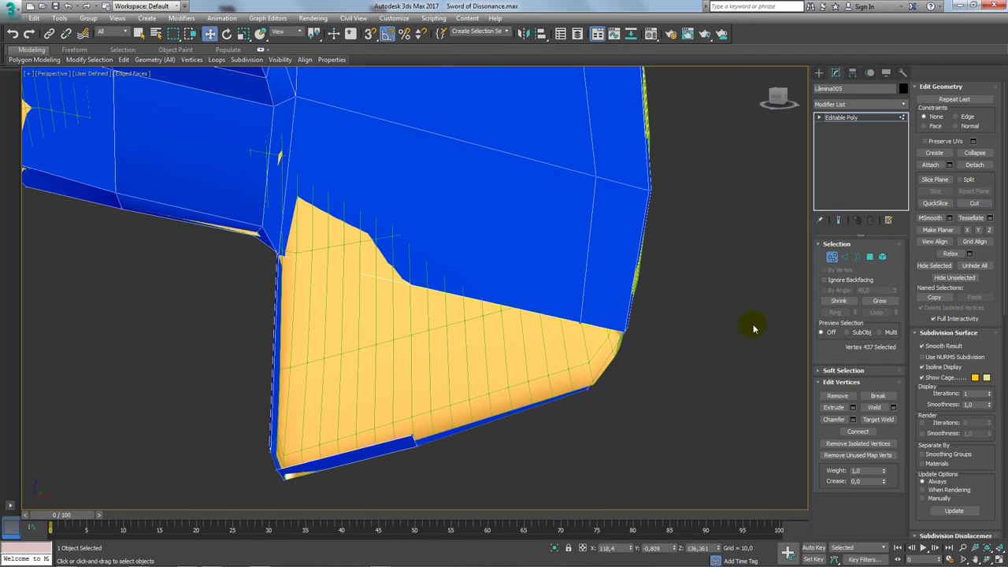
middle_click_drag(696, 338, 669, 306, "alt")
- Bridge the two opposite edges of the gap with a new blue strip
left_click(844, 256)
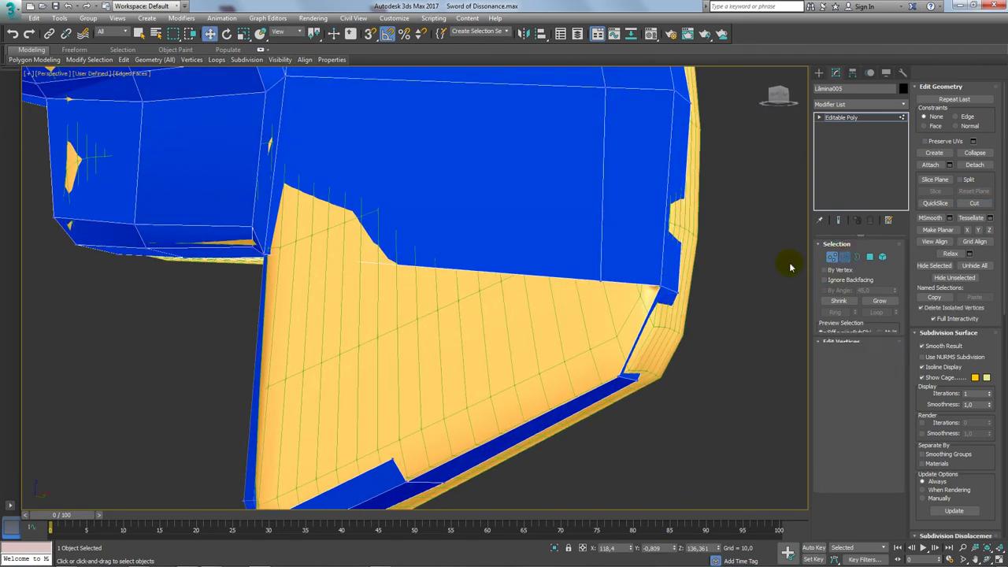
left_click(619, 280)
left_click(415, 471)
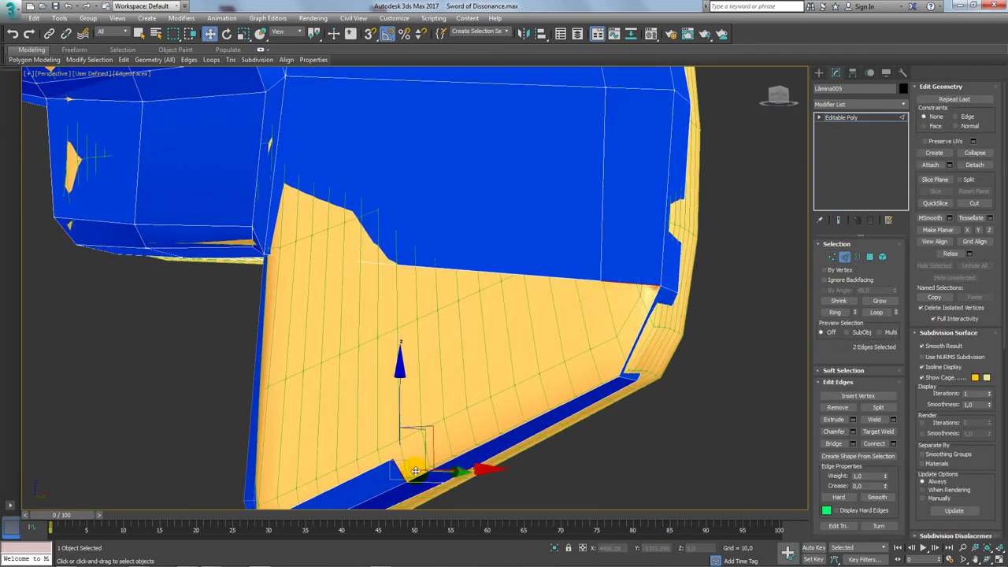
left_click(836, 444)
left_click(532, 353)
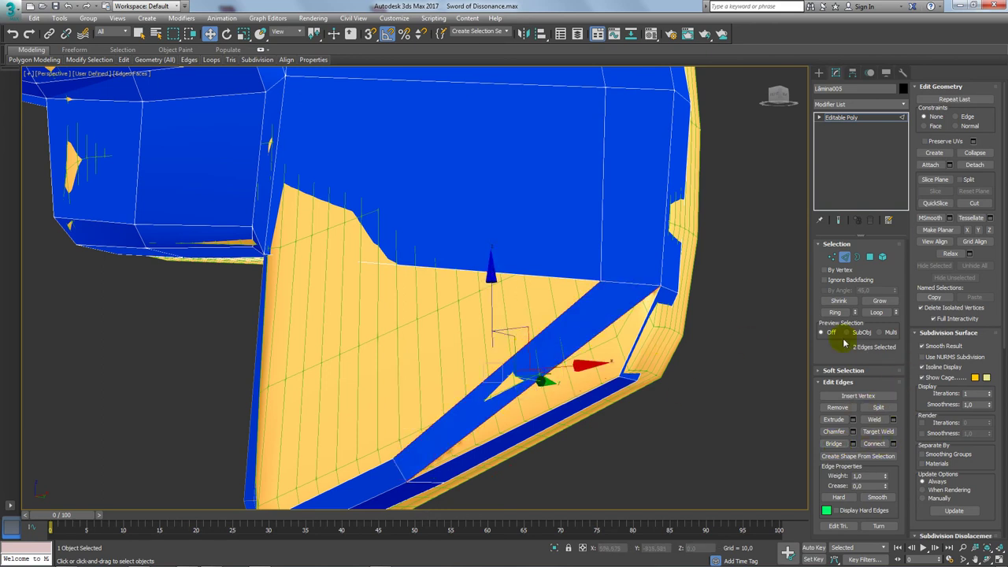
- Weld the stray vertex onto its neighbour and move the corner vertex down and right
left_click(832, 257)
right_click(641, 341)
left_click(596, 252)
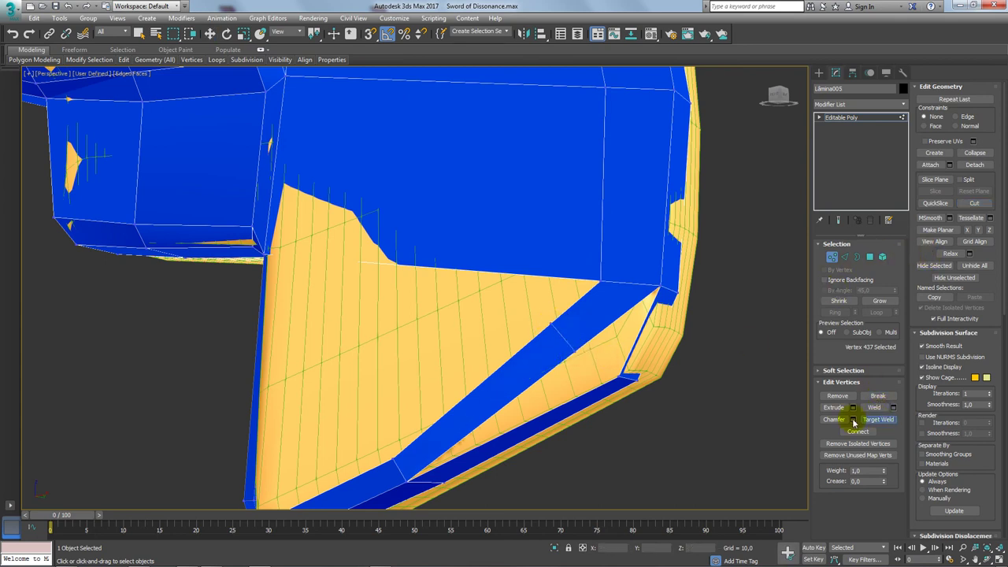
left_click_drag(618, 376, 572, 340)
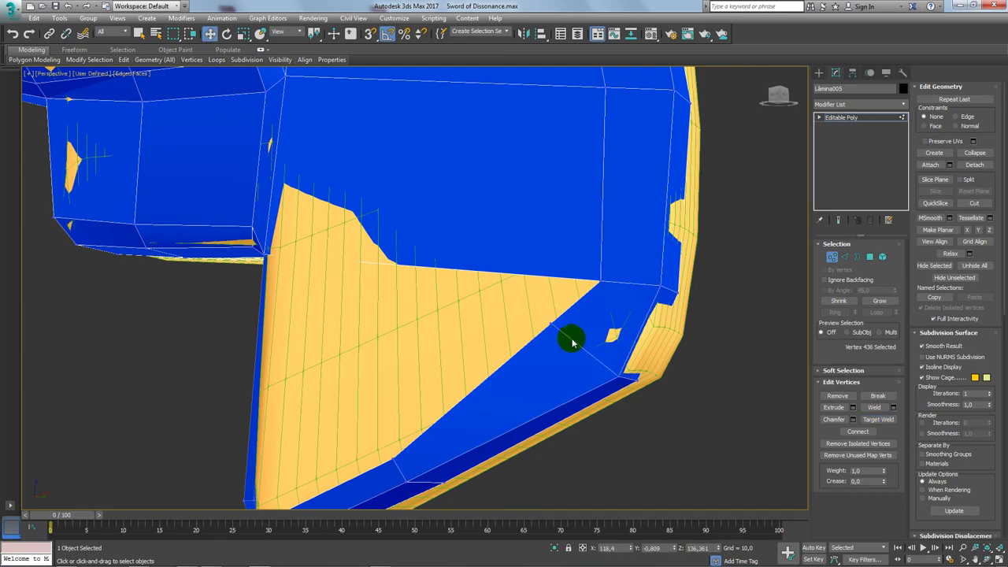
middle_click_drag(550, 323, 567, 314, "alt")
left_click_drag(596, 322, 640, 367)
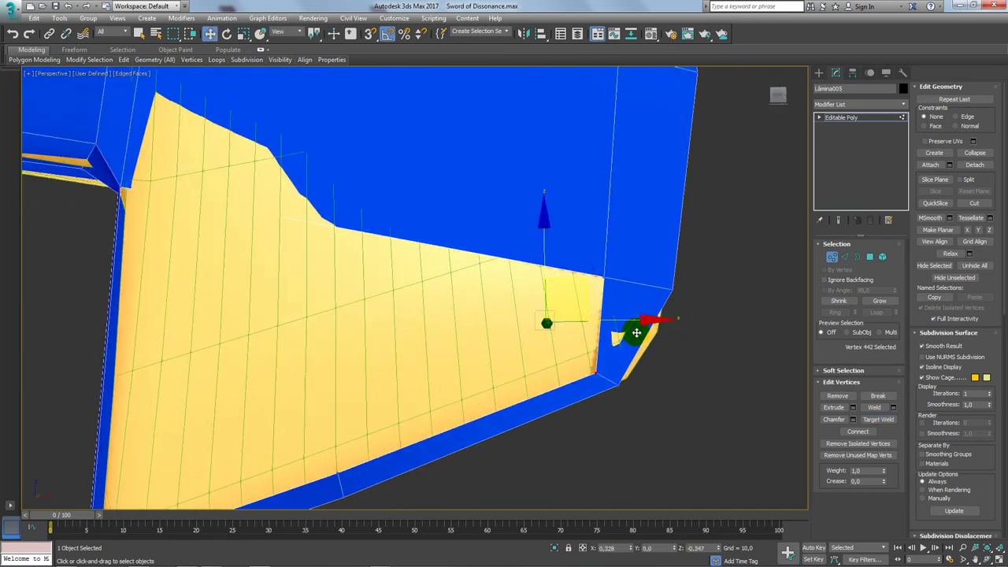
middle_click_drag(640, 367, 592, 370, "alt")
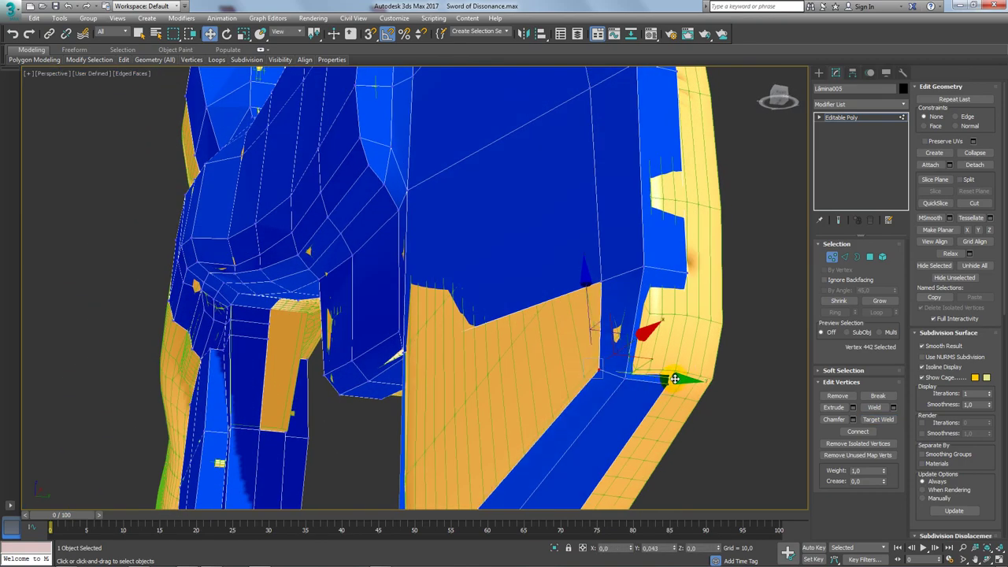
mouse_move(675, 379)
middle_mouse_down("alt")
mouse_move(674, 412)
mouse_move(697, 371)
mouse_move(673, 322)
mouse_move(614, 353)
mouse_move(696, 381)
mouse_move(739, 458)
middle_mouse_up("alt")
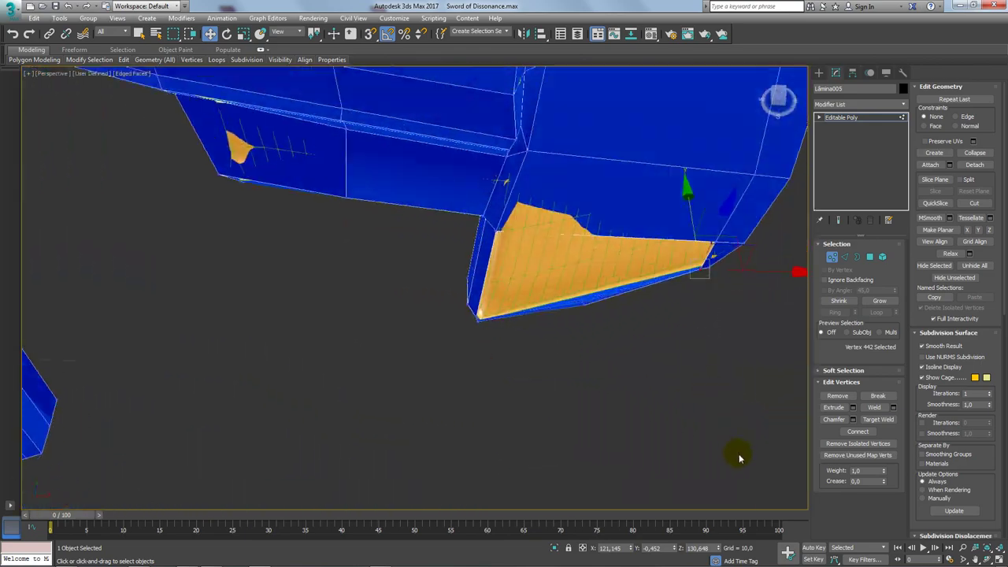
- Select the pair of corner vertices, then vertex 429 at the notch's inner corner
left_click(577, 305)
middle_click_drag(637, 355, 533, 294, "alt")
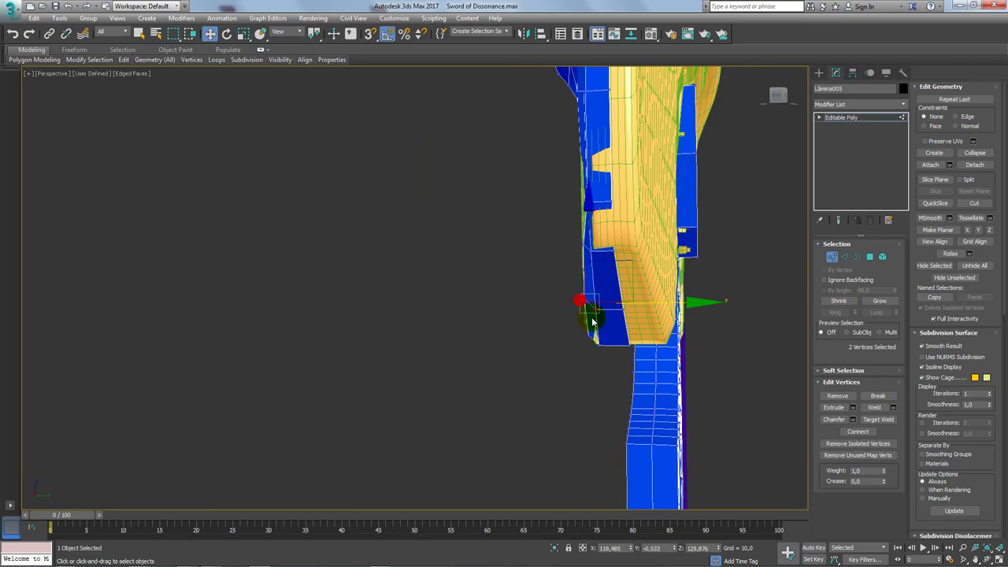
mouse_move(593, 315)
middle_mouse_down("alt")
mouse_move(625, 322)
mouse_move(611, 386)
mouse_move(648, 389)
mouse_move(472, 394)
mouse_move(455, 417)
mouse_move(483, 416)
mouse_move(488, 342)
mouse_move(507, 329)
mouse_move(477, 337)
mouse_move(517, 338)
mouse_move(518, 348)
mouse_move(554, 314)
middle_mouse_up("alt")
left_click(445, 402)
mouse_move(574, 265)
middle_mouse_down("alt")
mouse_move(551, 261)
mouse_move(519, 128)
middle_mouse_up("alt")
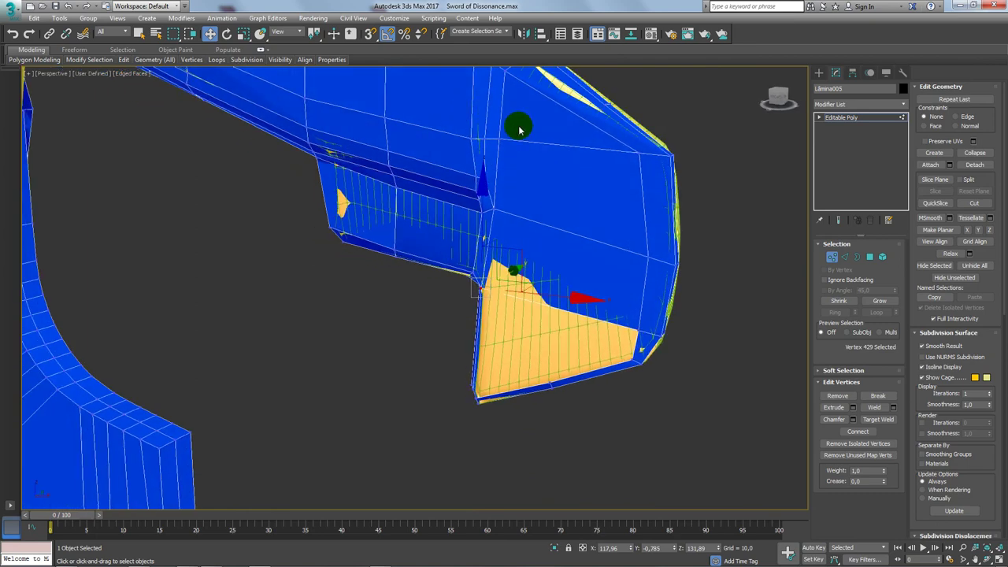
mouse_move(536, 245)
middle_mouse_down()
mouse_move(540, 302)
mouse_move(508, 276)
mouse_move(612, 310)
mouse_move(589, 239)
mouse_move(610, 240)
middle_mouse_up()
- Cap the open hole in the blue face with a new polygon
left_click(856, 258)
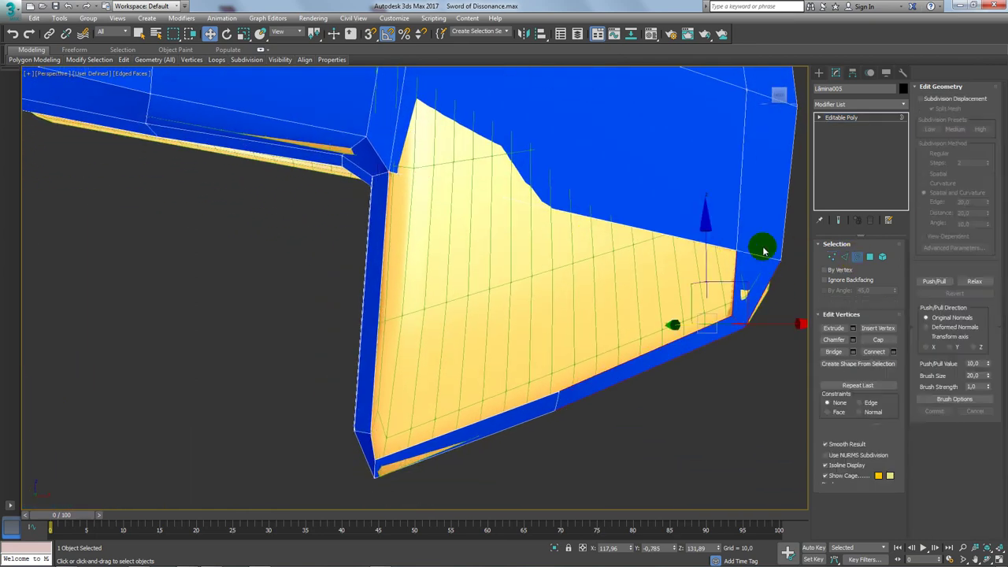
left_click(876, 409)
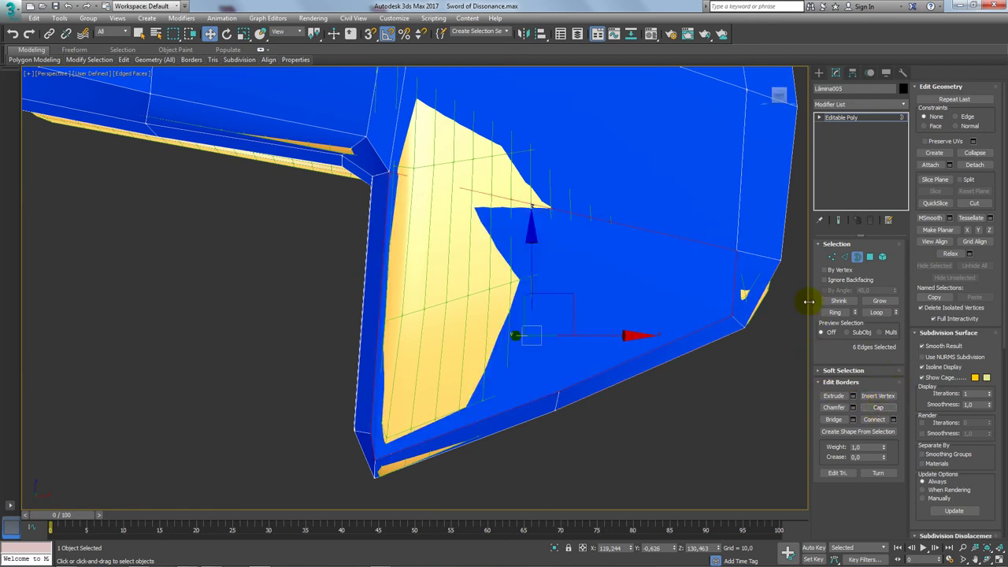
left_click(833, 257)
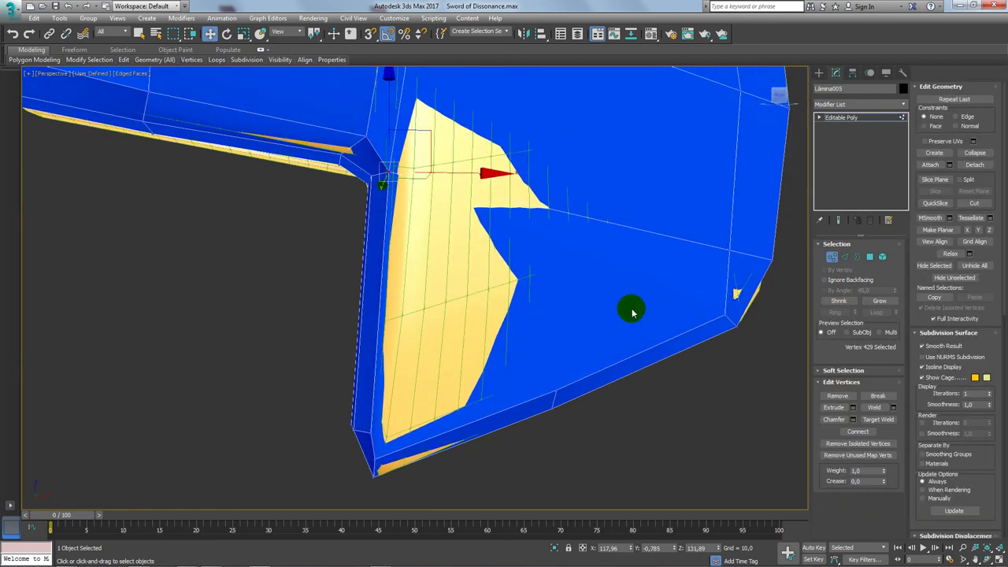
middle_click_drag(526, 356, 536, 343, "alt")
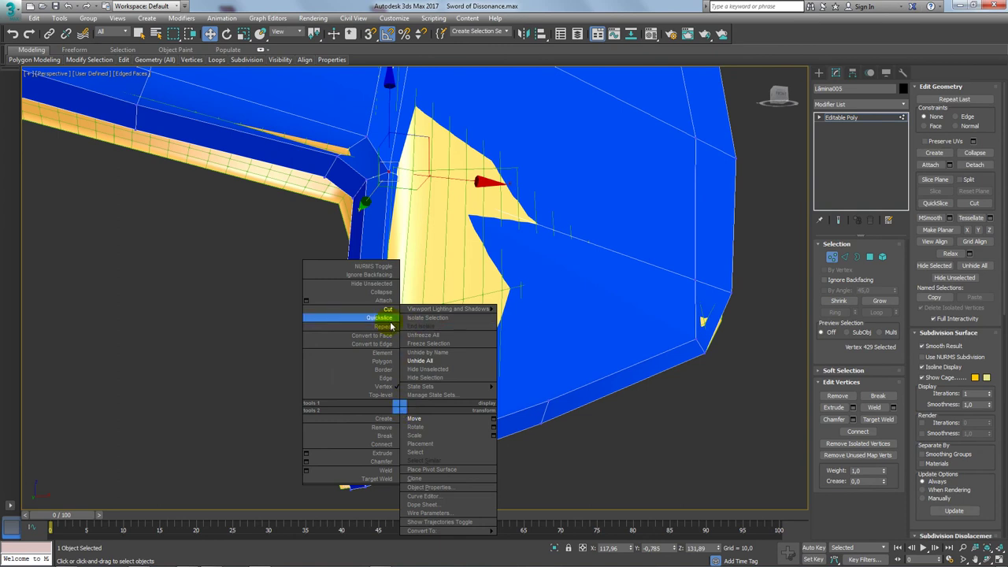
- Cut edges across the new face from its corner vertices to the lower edge
left_click(386, 309)
left_click(367, 432)
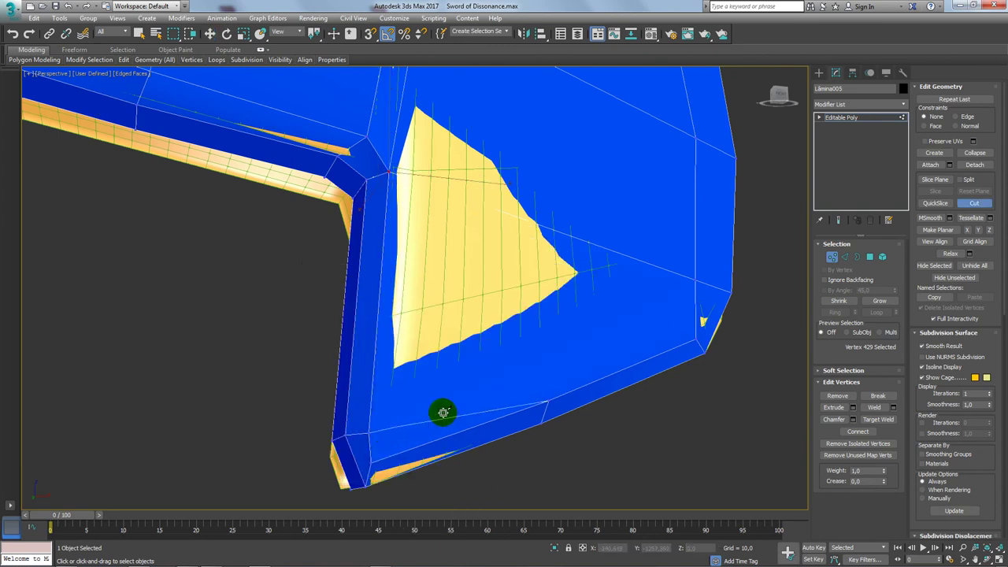
left_click(547, 356)
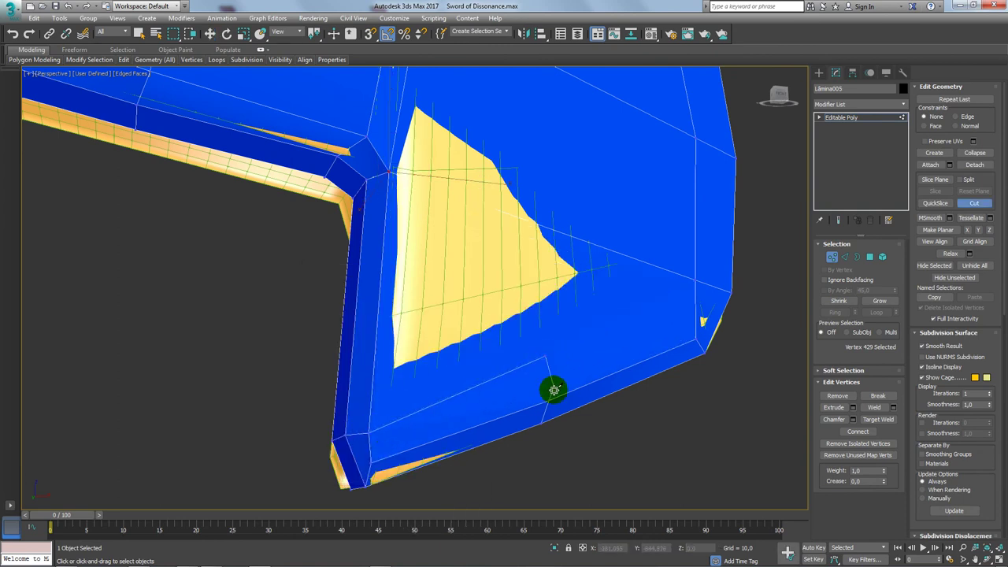
left_click(547, 403)
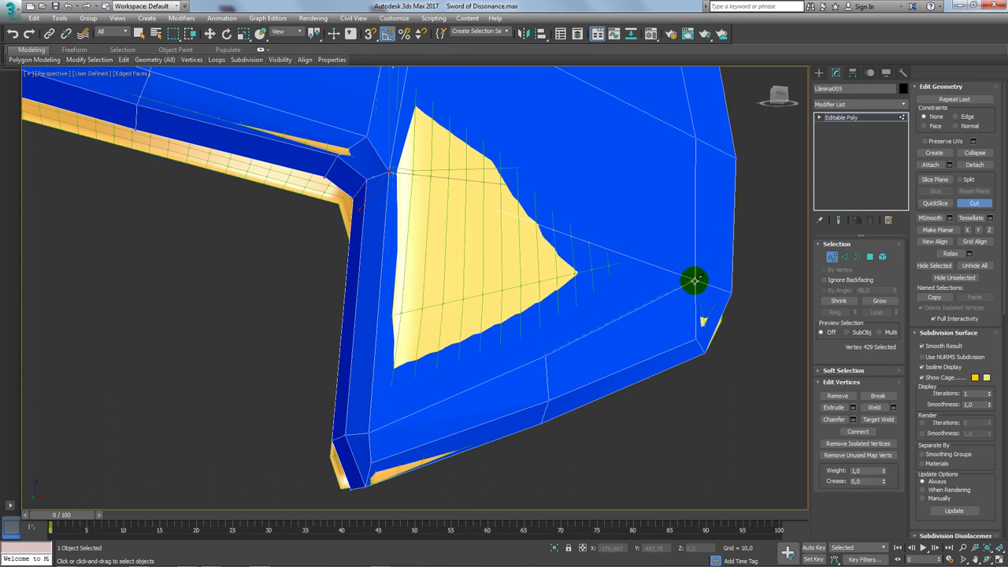
mouse_move(730, 277)
middle_mouse_down("alt")
mouse_move(670, 283)
mouse_move(632, 330)
mouse_move(436, 299)
mouse_move(410, 284)
middle_mouse_up("alt")
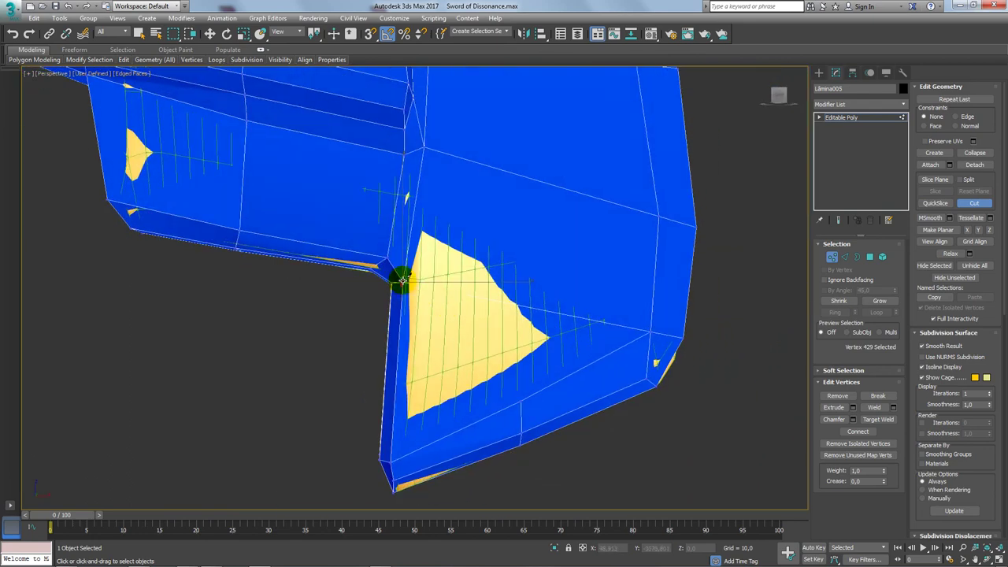
left_click(401, 281)
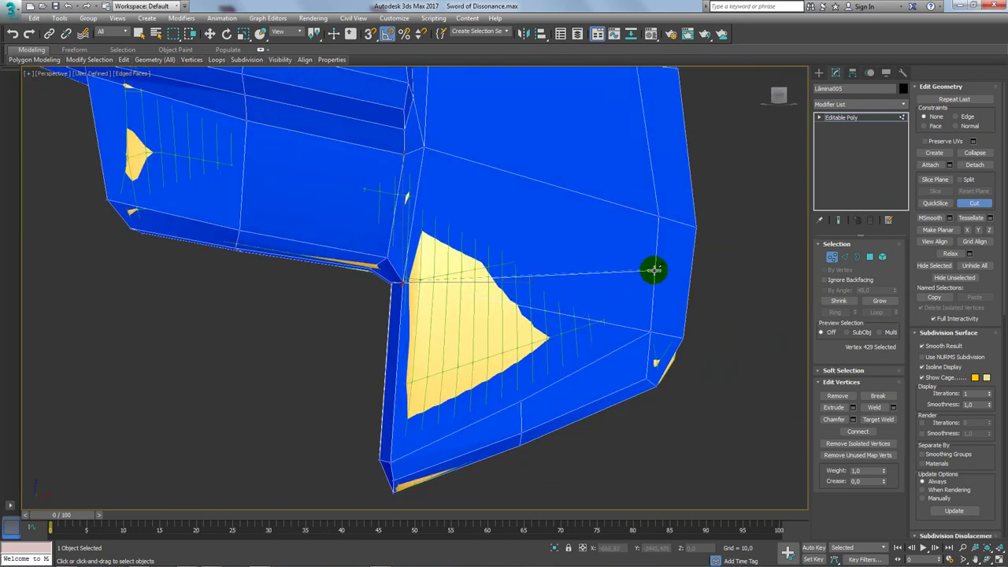
mouse_move(689, 277)
middle_mouse_down("alt")
mouse_move(654, 288)
mouse_move(650, 256)
mouse_move(580, 320)
middle_mouse_up("alt")
key("w")
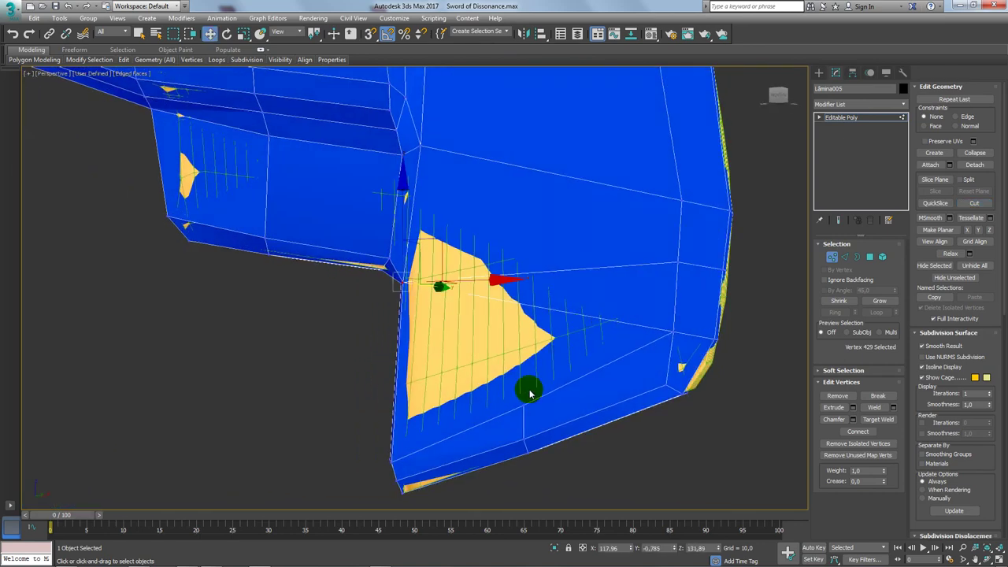
- Cut an edge down the blue face between its lower and upper edges
right_click(523, 400)
left_click(522, 326)
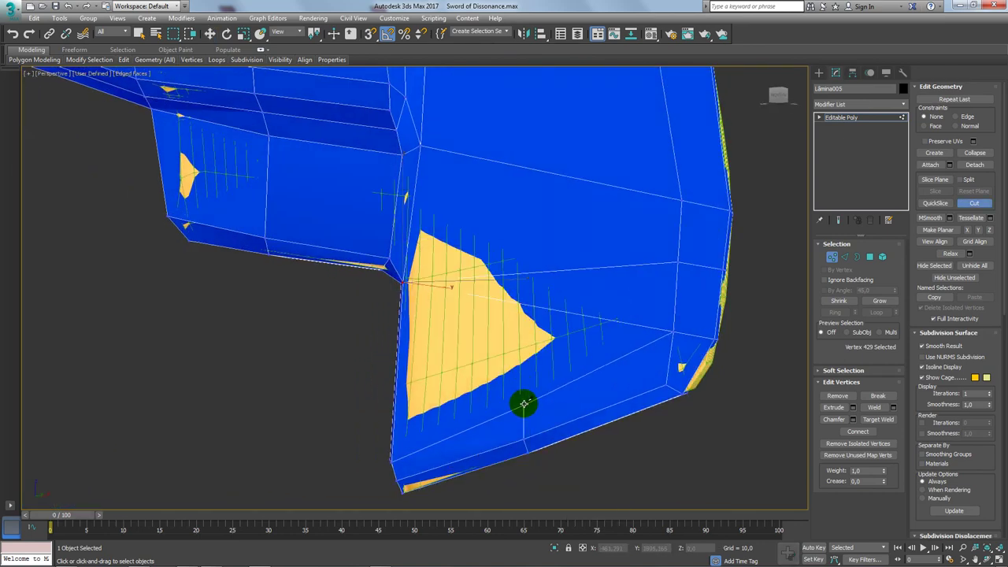
left_click(522, 406)
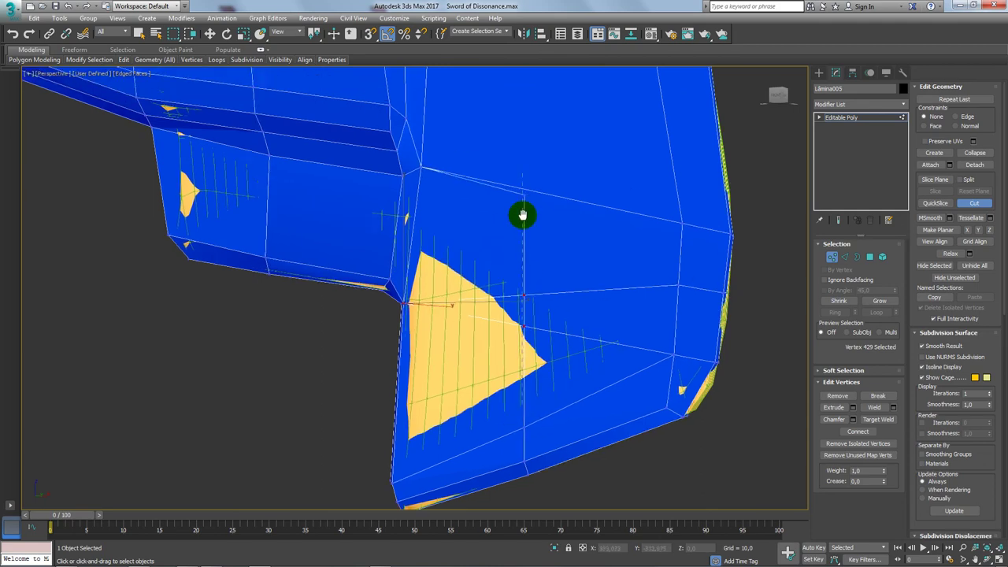
middle_click_drag(522, 214, 520, 329, "alt")
left_click(521, 319)
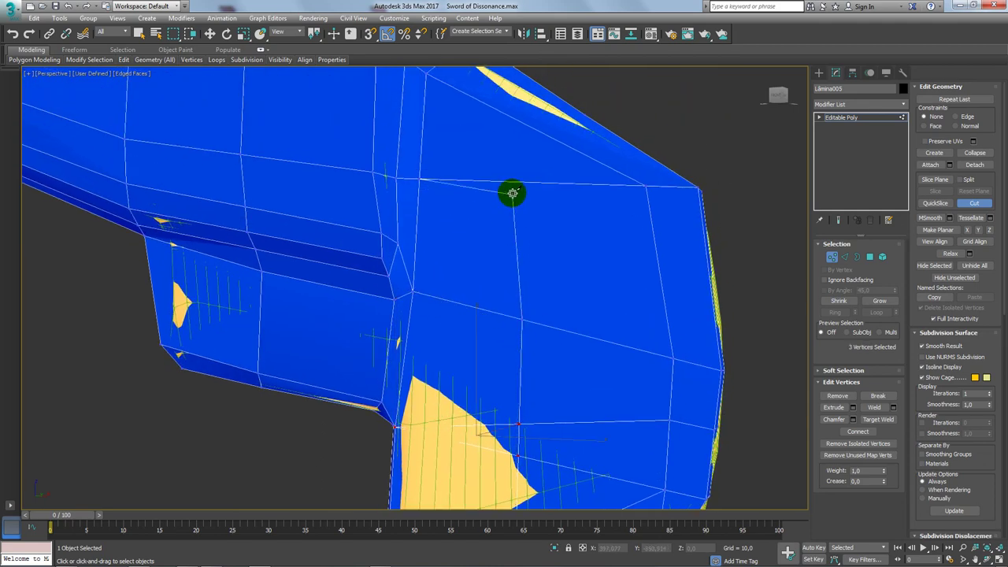
right_click(513, 180)
key("w")
middle_click_drag(536, 185, 525, 196, "alt")
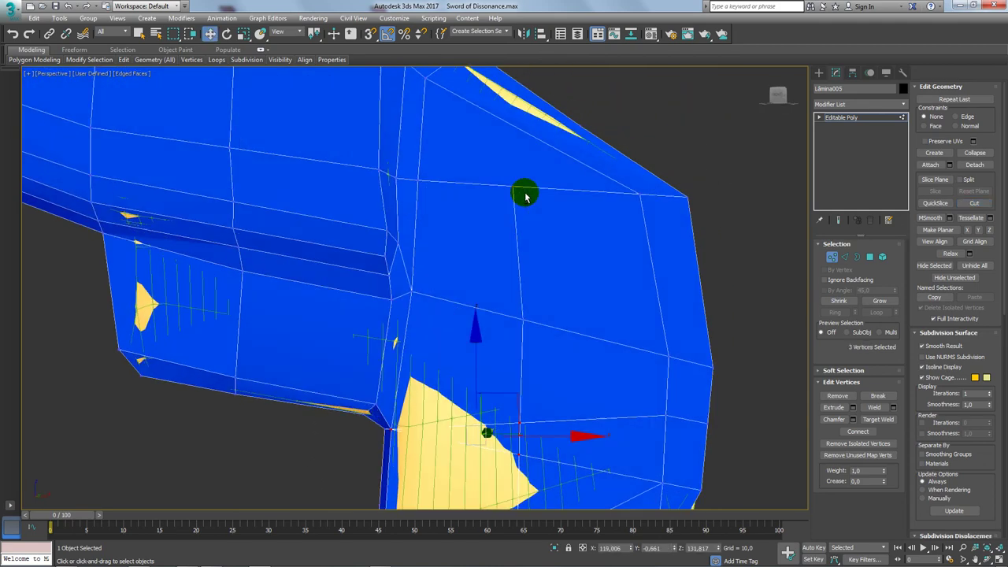
- Move the new vertex on the cut line along the edge and down slightly
left_click(869, 259)
left_click(524, 163)
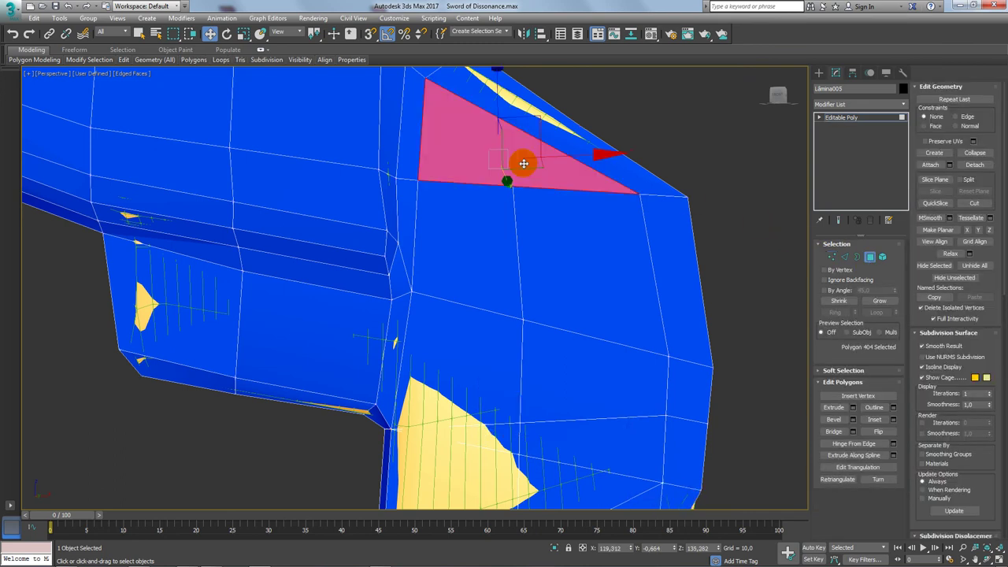
left_click(831, 256)
left_click(513, 184)
left_click_drag(535, 152, 558, 168)
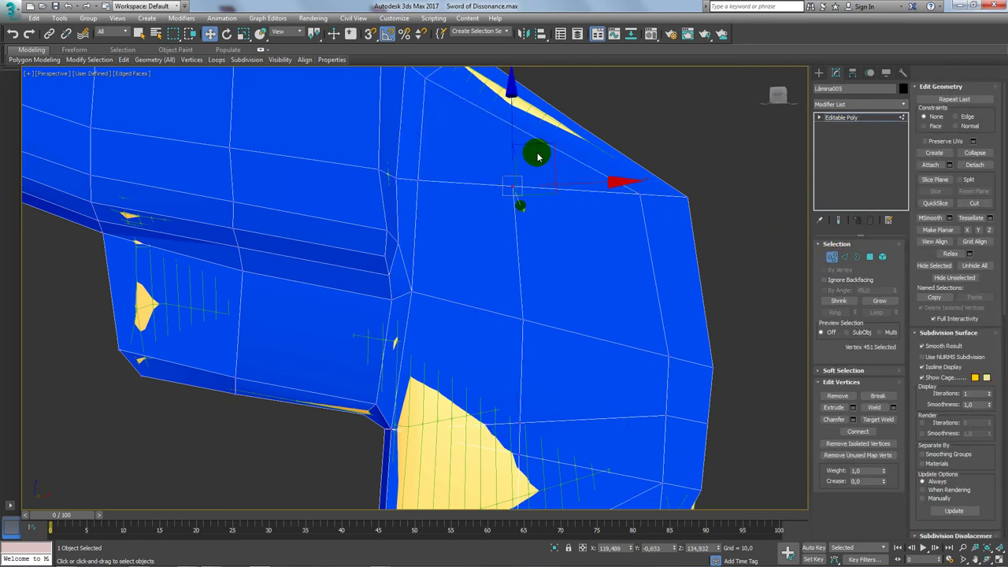
left_click_drag(564, 210, 542, 339)
mouse_move(542, 339)
middle_mouse_down("alt")
mouse_move(540, 322)
mouse_move(571, 433)
mouse_move(551, 384)
middle_mouse_up("alt")
- Shift the guard's corner vertex to close the yellow gap
left_click(844, 258)
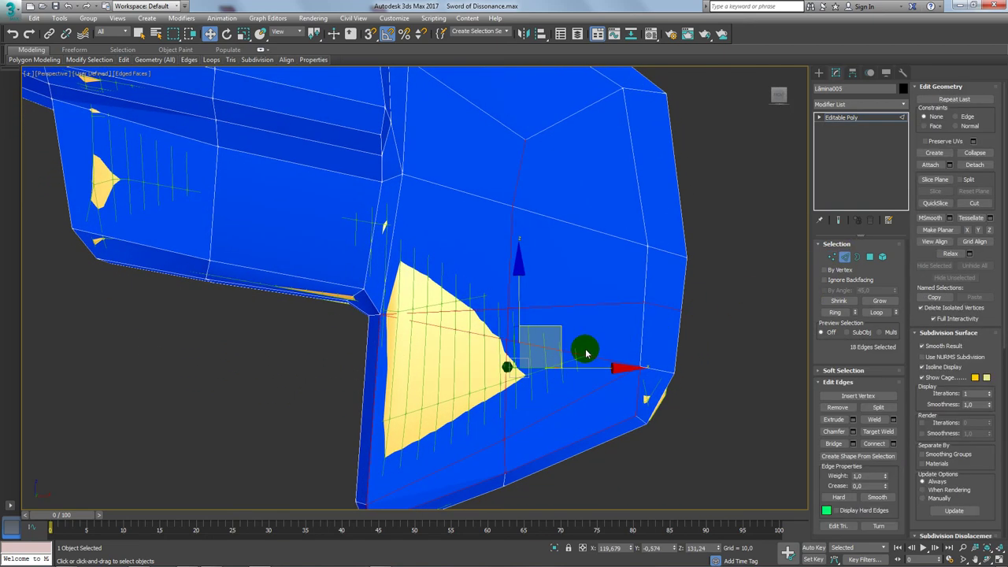
left_click(459, 330)
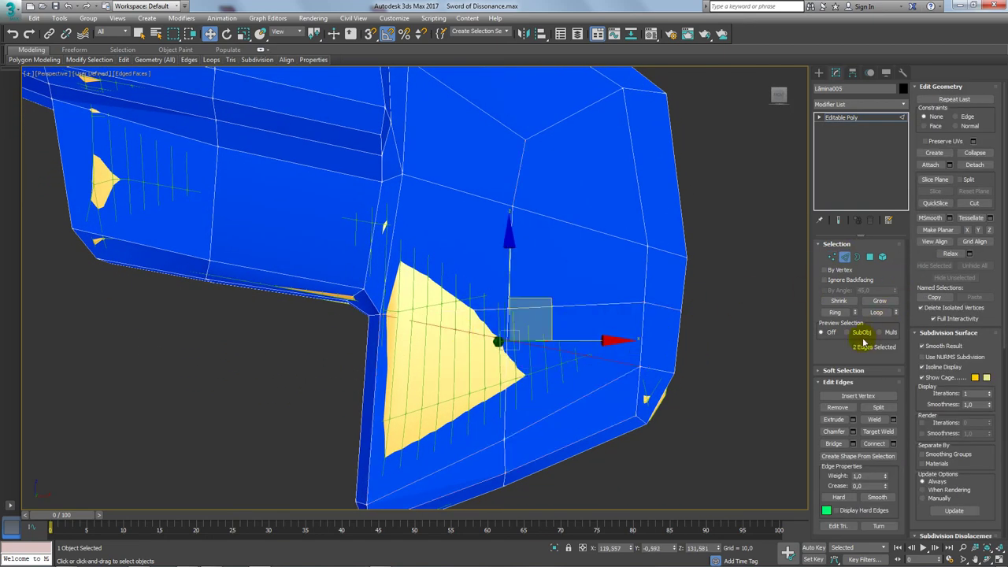
left_click(536, 379)
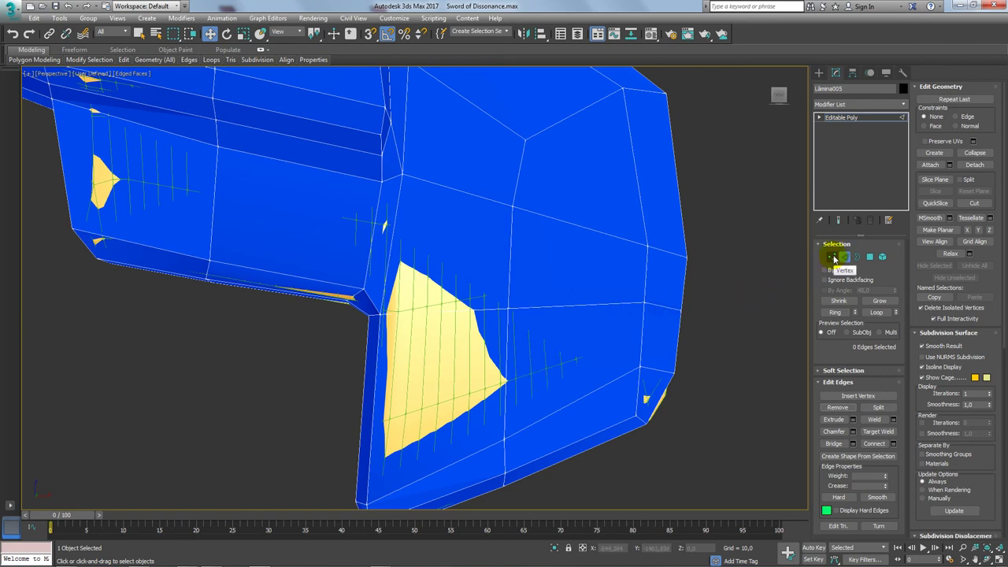
left_click(832, 257)
left_click(378, 315)
mouse_move(378, 314)
middle_mouse_down("alt")
mouse_move(349, 333)
mouse_move(397, 340)
middle_mouse_up("alt")
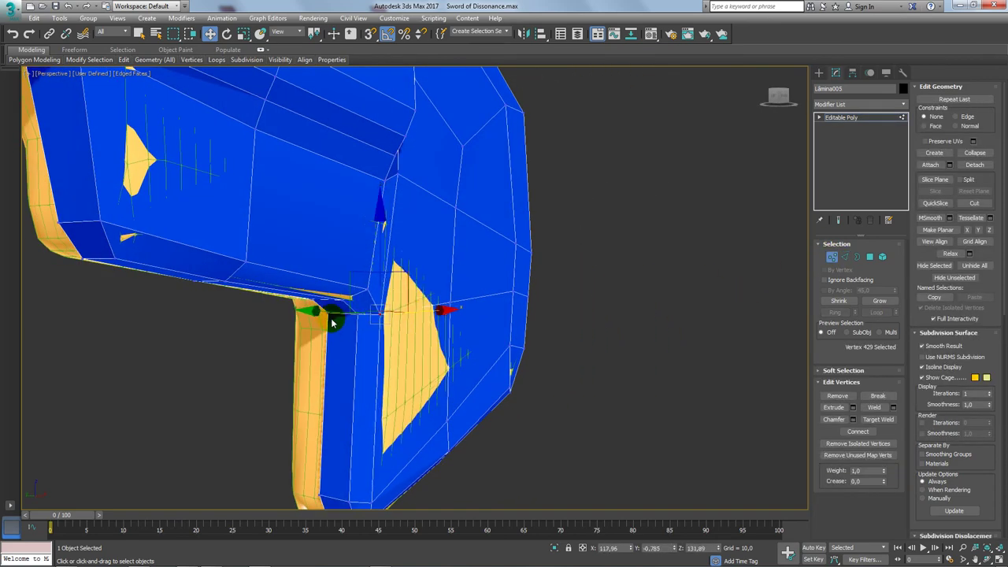
left_click_drag(330, 314, 328, 311)
mouse_move(328, 311)
middle_mouse_down("alt")
mouse_move(383, 355)
mouse_move(142, 197)
mouse_move(198, 245)
mouse_move(376, 306)
mouse_move(315, 308)
middle_mouse_up("alt")
mouse_move(444, 389)
middle_mouse_down("alt")
mouse_move(428, 357)
mouse_move(383, 393)
mouse_move(474, 399)
middle_mouse_up("alt")
- Box-select the vertices at the guard's bottom corner
left_click(343, 423)
middle_click_drag(343, 422, 347, 417, "alt")
left_click_drag(344, 421, 381, 381)
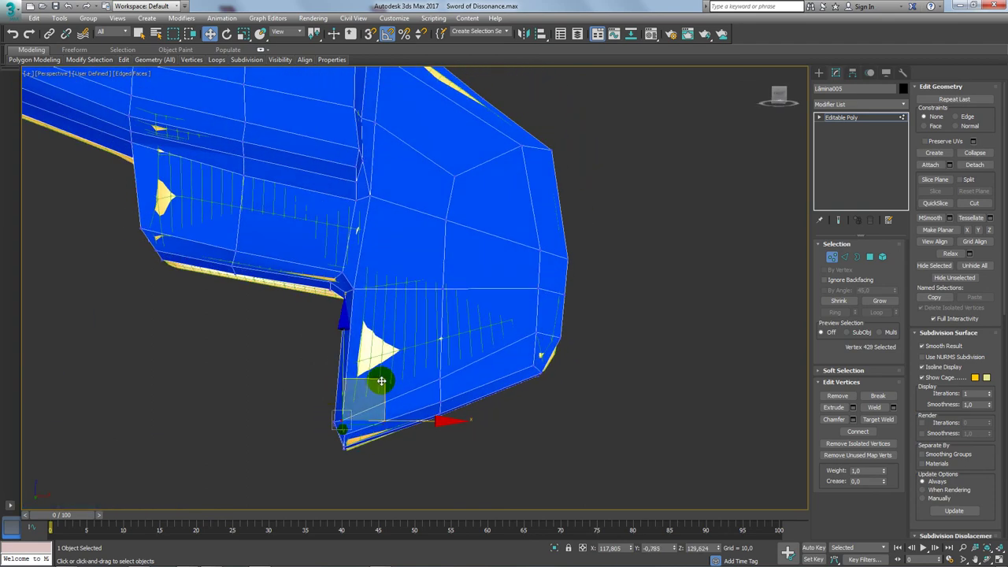
mouse_move(384, 370)
middle_mouse_down("alt")
mouse_move(423, 407)
mouse_move(282, 418)
mouse_move(337, 410)
middle_mouse_up("alt")
left_click_drag(337, 405, 374, 368)
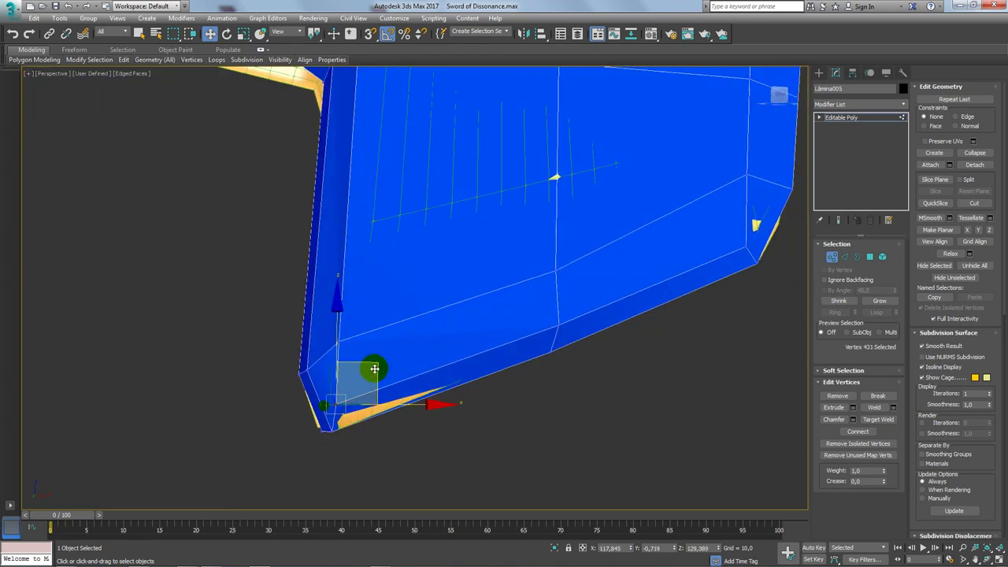
- Select the guard's centre edge and add a Symmetry modifier via the xsymm search
scroll(423, 344, "down", 3)
scroll(441, 276, "down", 3)
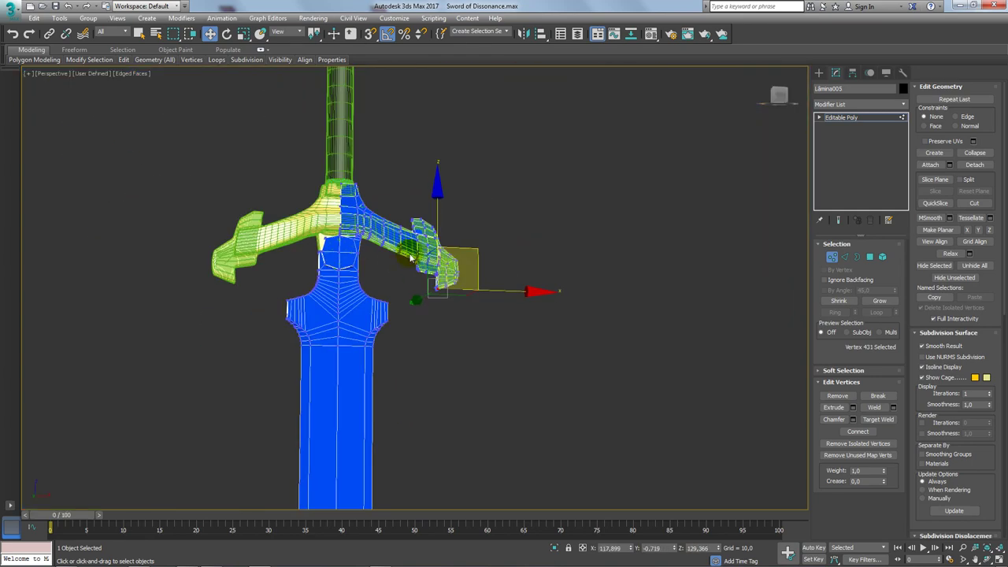
scroll(410, 251, "down", 3)
scroll(412, 292, "up", 1)
scroll(418, 274, "up", 3)
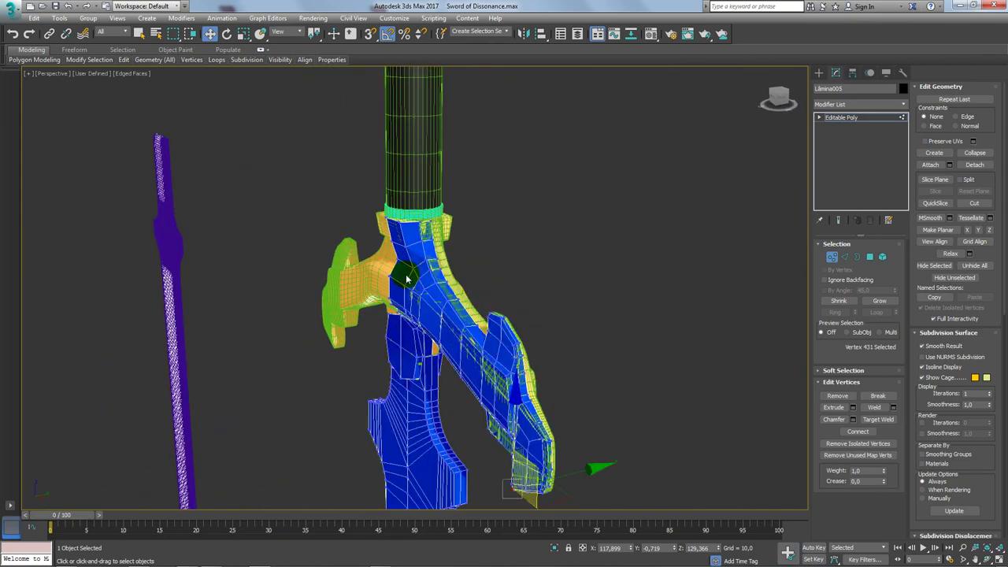
scroll(407, 278, "up", 3)
scroll(259, 281, "down", 2)
scroll(311, 244, "down", 2)
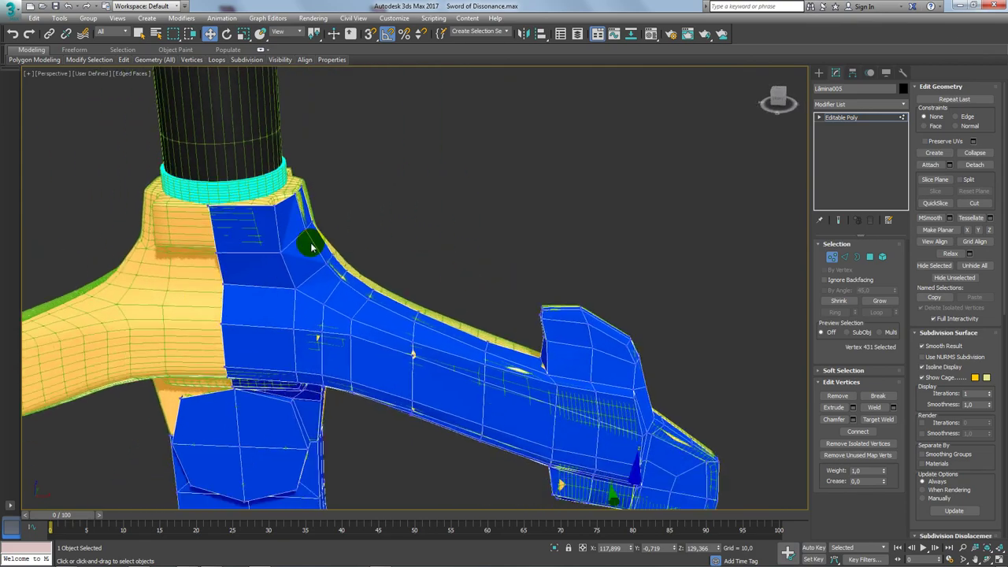
scroll(386, 227, "down", 3)
mouse_move(347, 275)
middle_mouse_down()
mouse_move(401, 288)
mouse_move(620, 137)
middle_mouse_up()
left_click(845, 257)
scroll(431, 177, "up", 4)
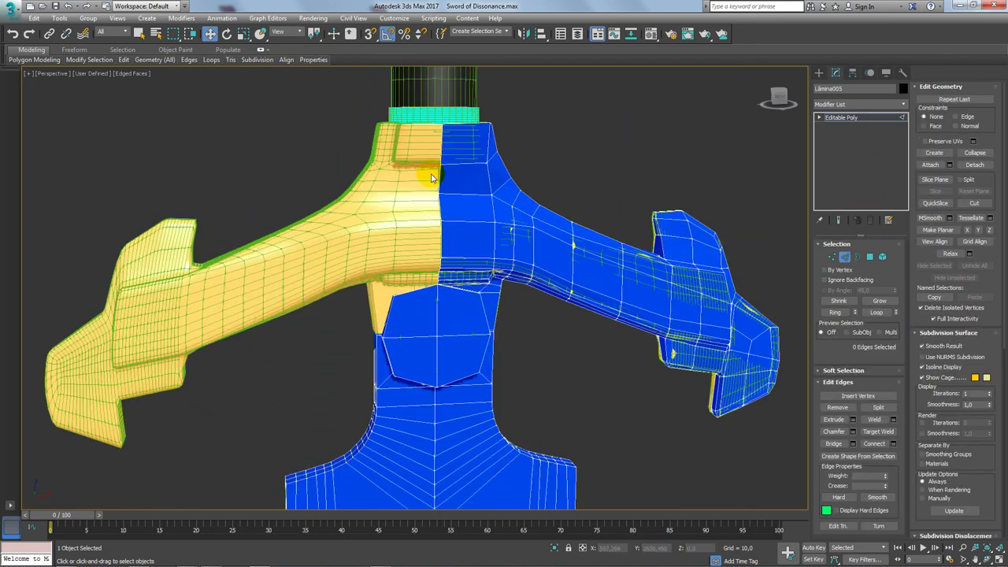
left_click(438, 205)
type("x")
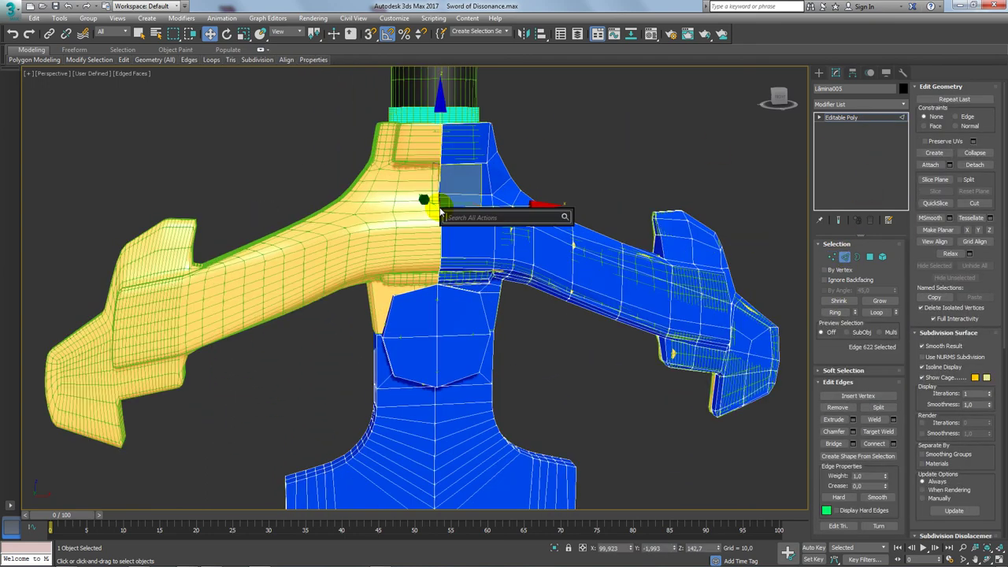
type("symm")
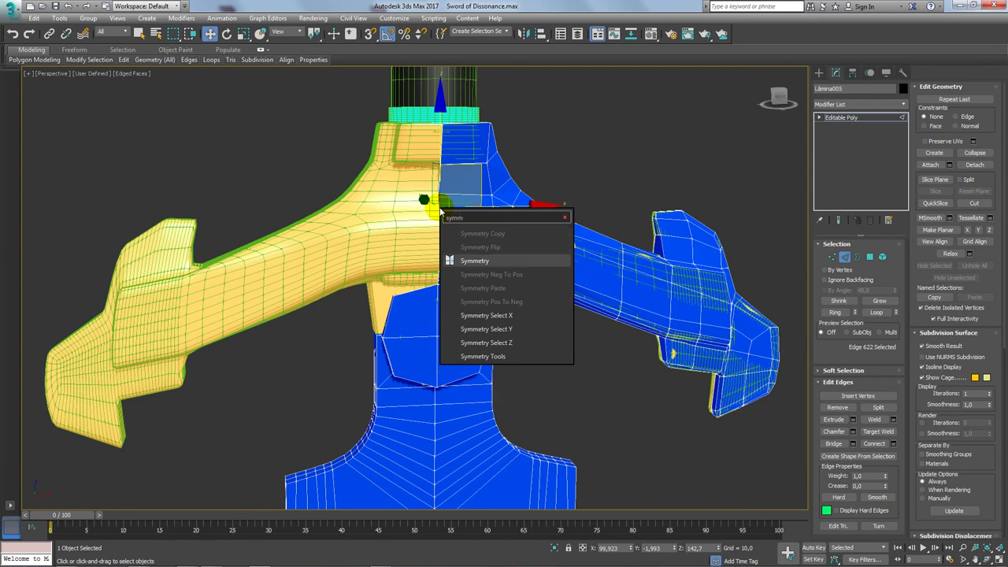
key("Return")
- Flip the symmetry and collapse the guard to an Editable Poly
left_click(848, 274)
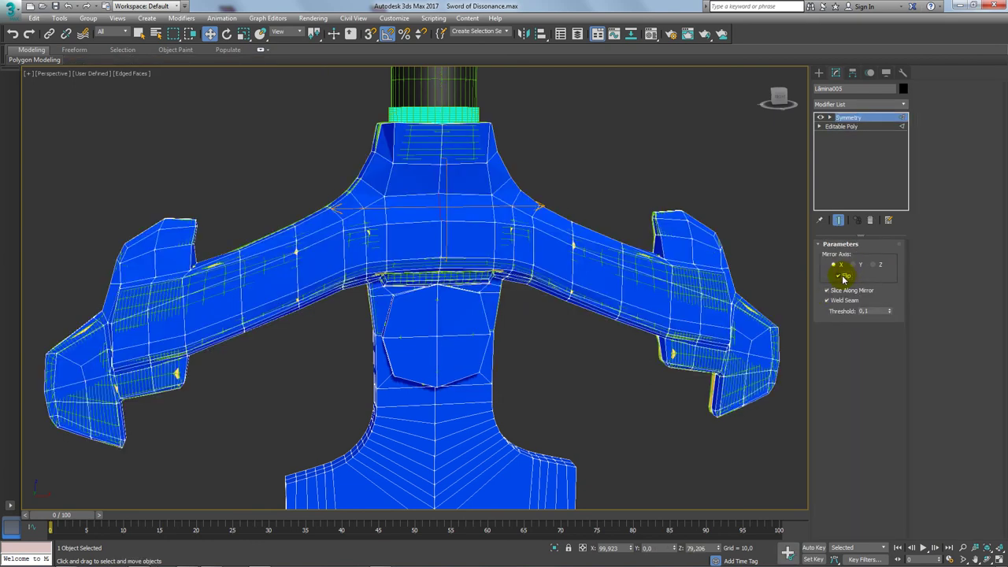
middle_click_drag(601, 285, 437, 206, "alt")
right_click(436, 206)
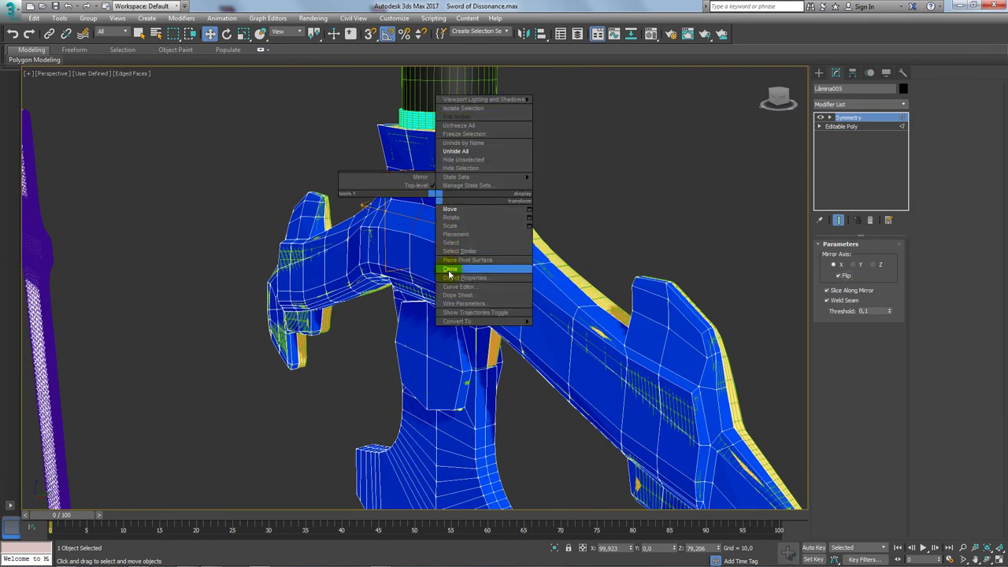
left_click(564, 329)
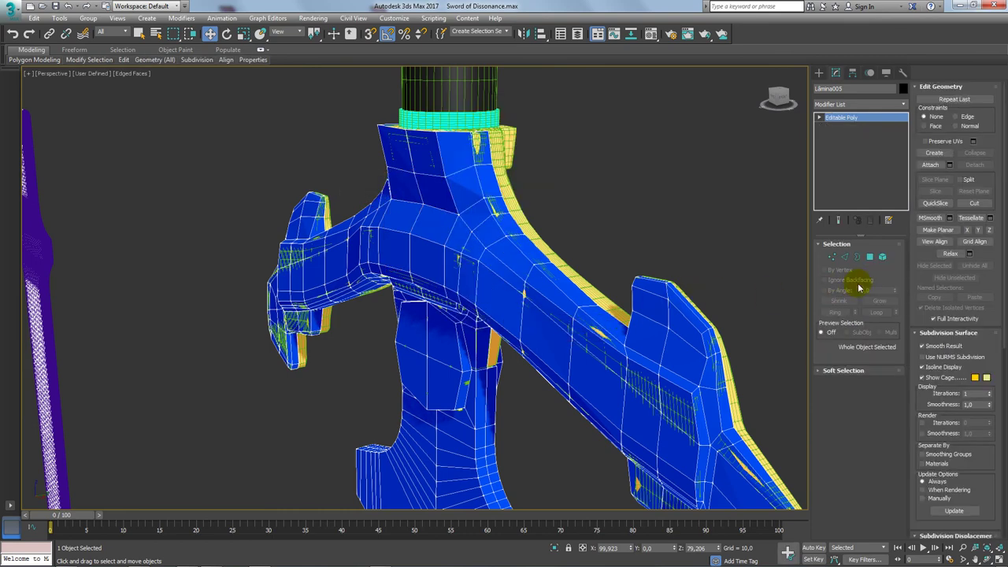
- Add a second Symmetry modifier with the mirror axis set to Z
left_click(844, 258)
left_click(535, 250)
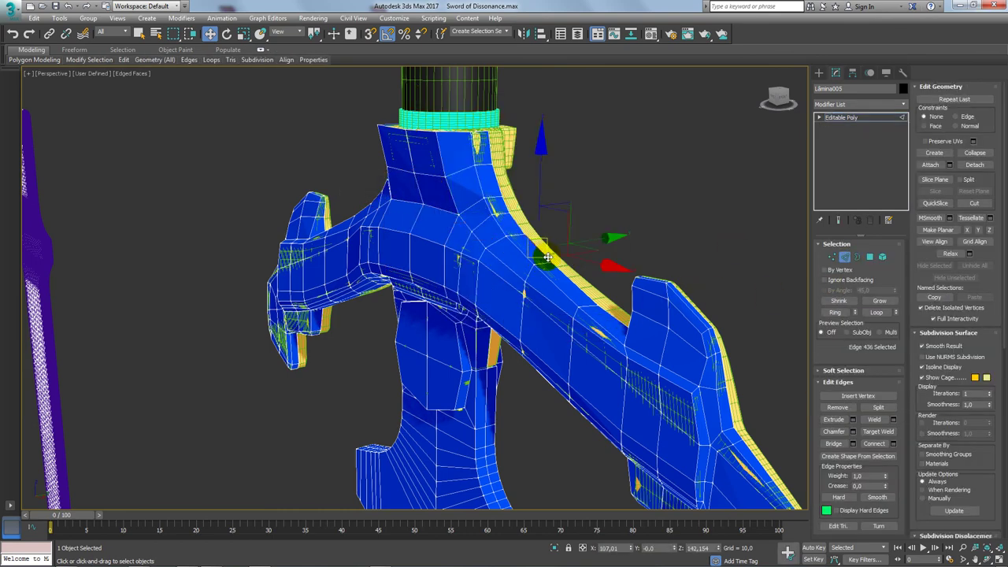
type("xs")
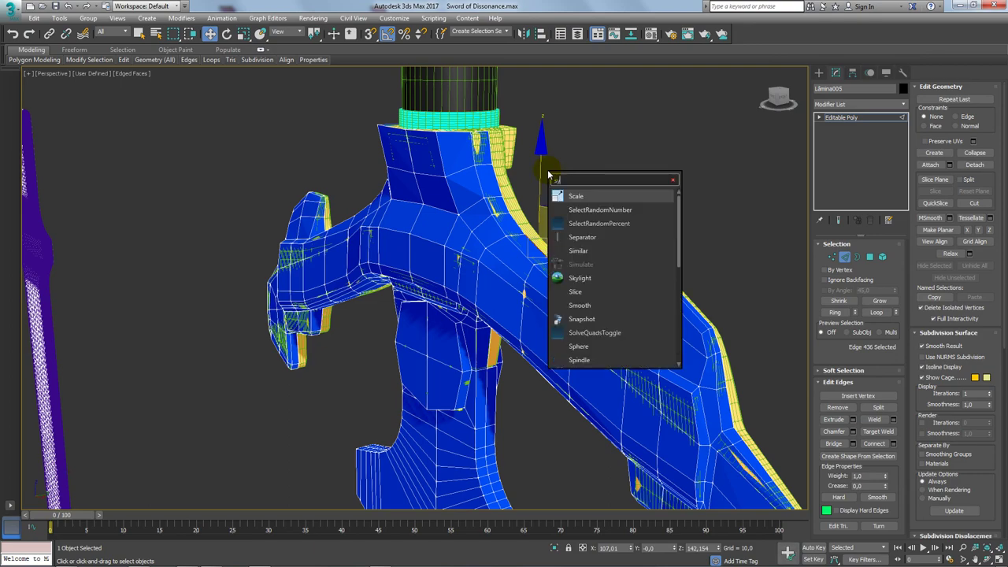
type("ymm")
key("Down")
key("Return")
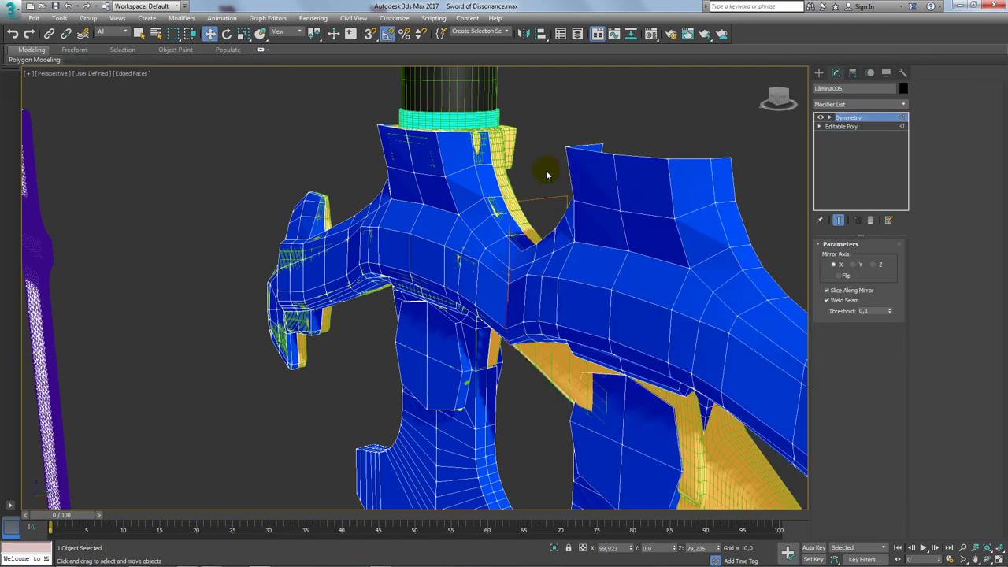
left_click(852, 265)
left_click(870, 265)
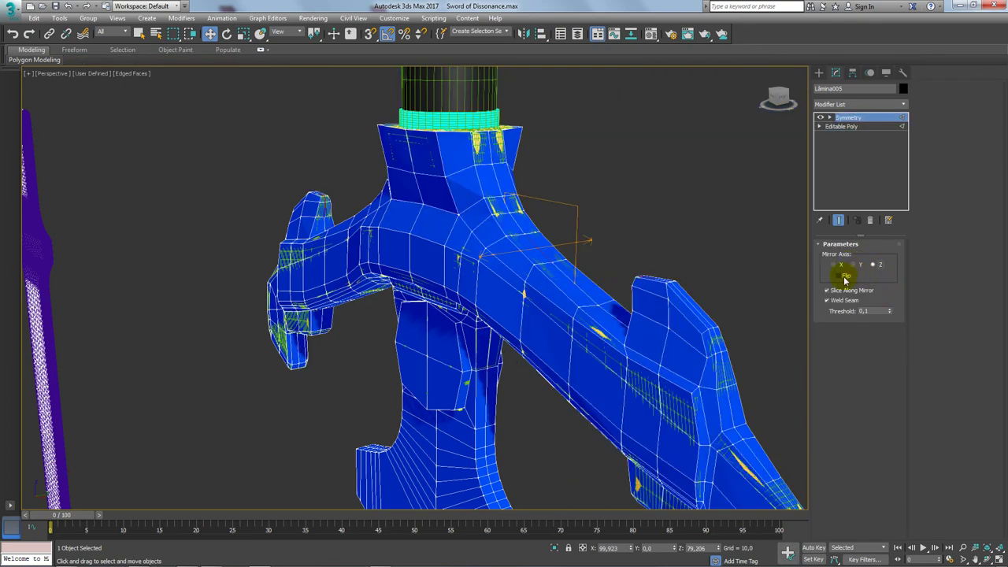
- Collapse the Z-mirrored guard back into an Editable Poly
middle_click_drag(598, 272, 495, 270, "alt")
scroll(495, 270, "down", 3)
middle_click_drag(540, 310, 419, 209, "alt")
right_click(419, 208)
mouse_move(468, 337)
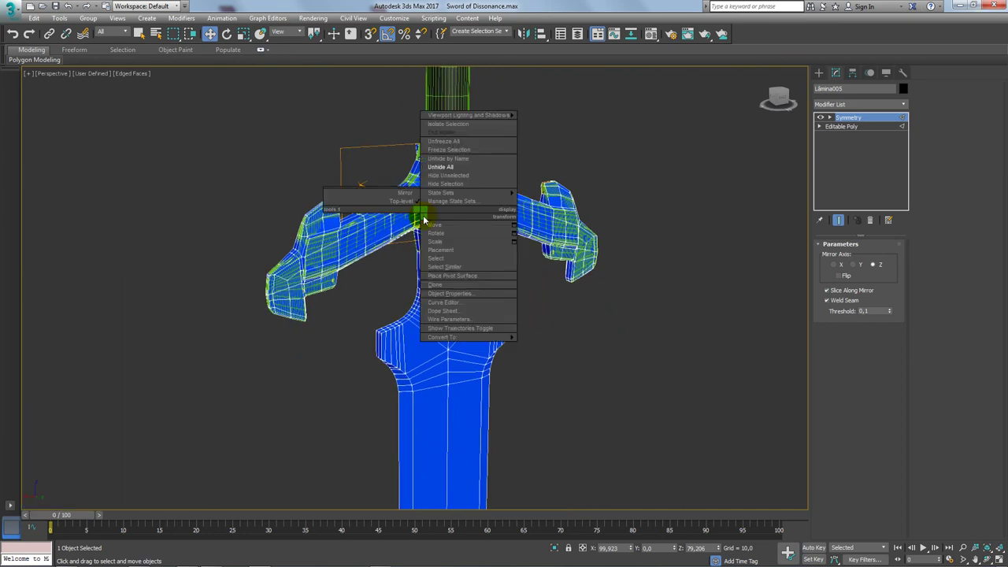
left_click(554, 345)
scroll(515, 314, "up", 2)
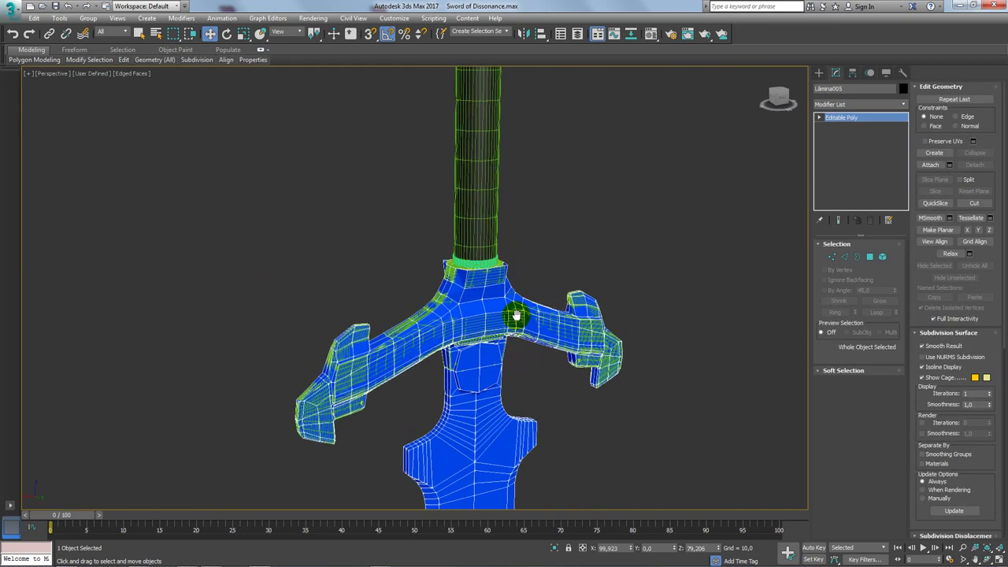
scroll(552, 228, "up", 4)
- Select the open border around the grip collar and look down into it
left_click(857, 263)
left_click(197, 155)
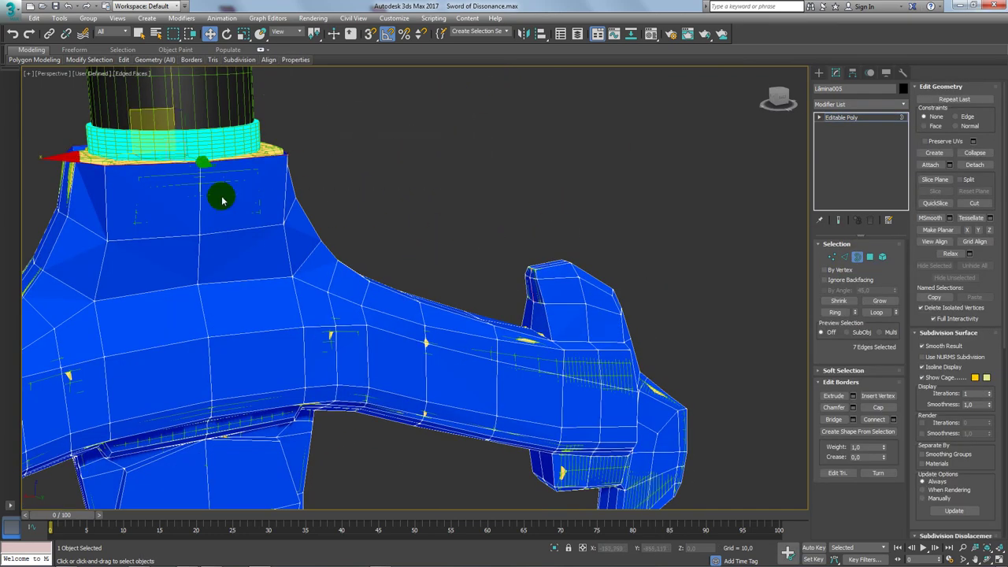
middle_click_drag(220, 195, 421, 283, "alt")
scroll(421, 284, "up", 3)
middle_click_drag(315, 266, 321, 223, "alt")
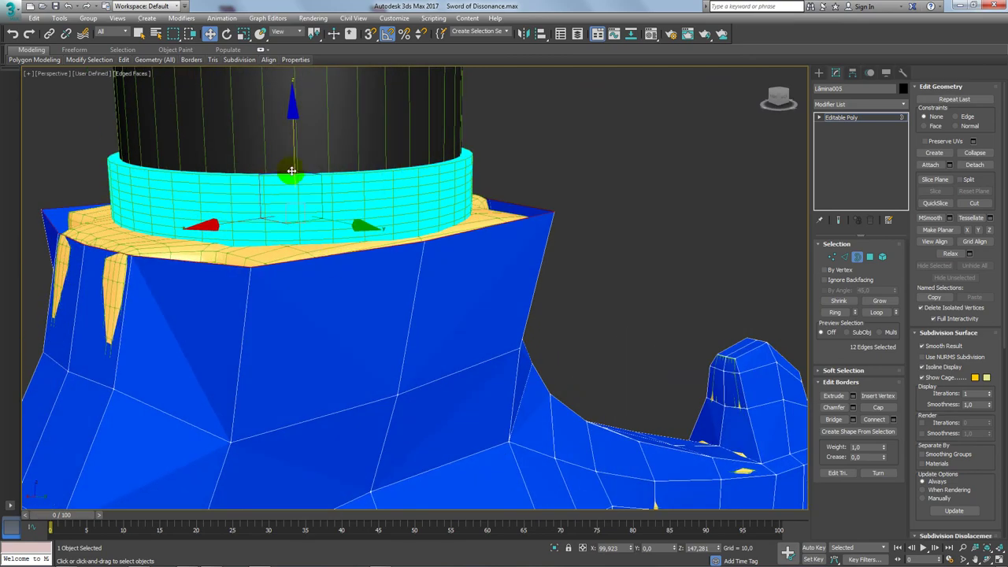
mouse_move(291, 161)
middle_mouse_down("alt")
mouse_move(326, 184)
mouse_move(337, 234)
mouse_move(292, 210)
mouse_move(284, 193)
middle_mouse_up("alt")
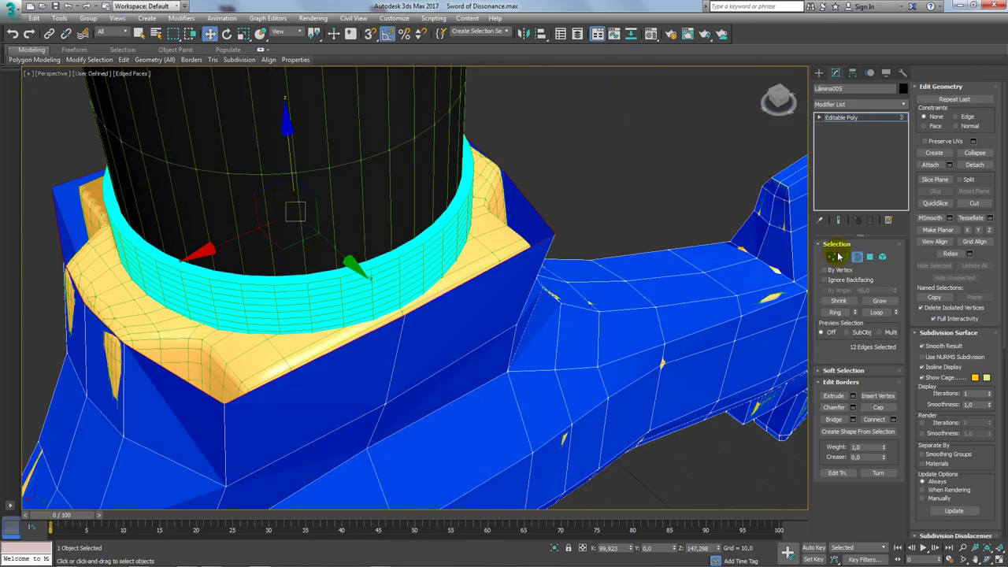
- Select the collar's corner vertices and scale them inward to 91%
left_click(837, 256)
mouse_move(197, 284)
middle_mouse_down("alt")
mouse_move(113, 288)
mouse_move(97, 236)
middle_mouse_up("alt")
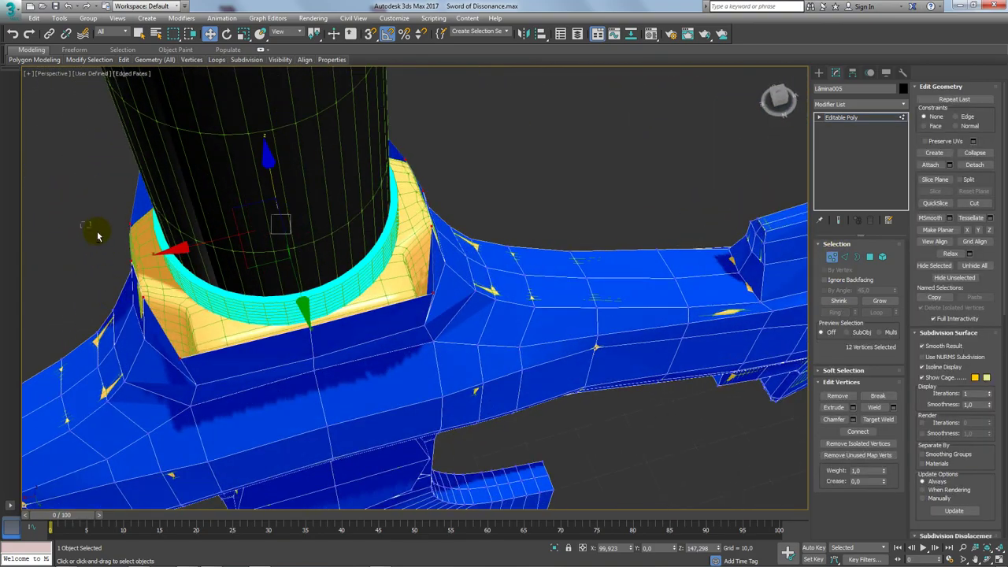
left_click_drag(163, 312, 164, 308, "alt")
middle_click_drag(164, 308, 409, 241, "alt")
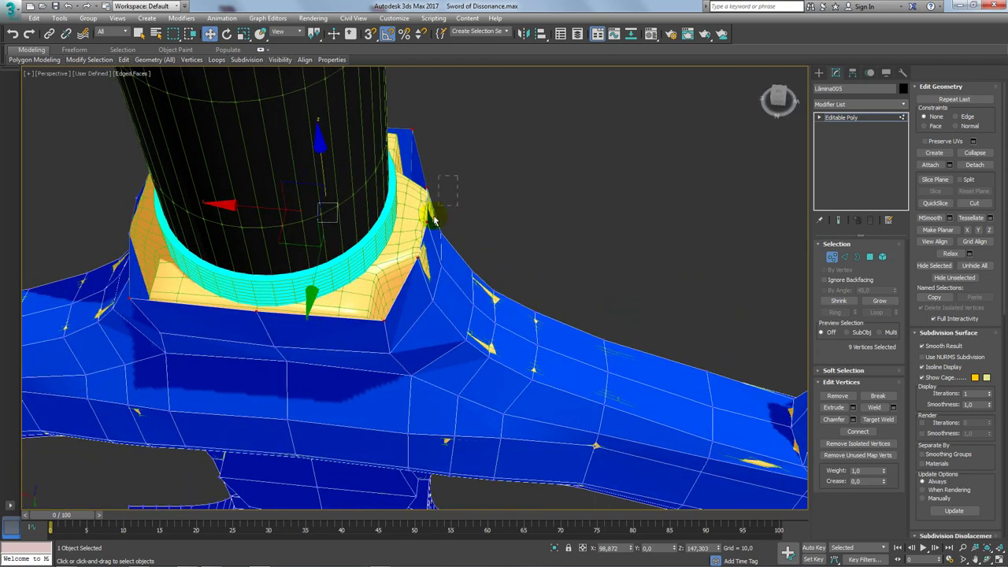
left_click(433, 220, "alt")
key("r")
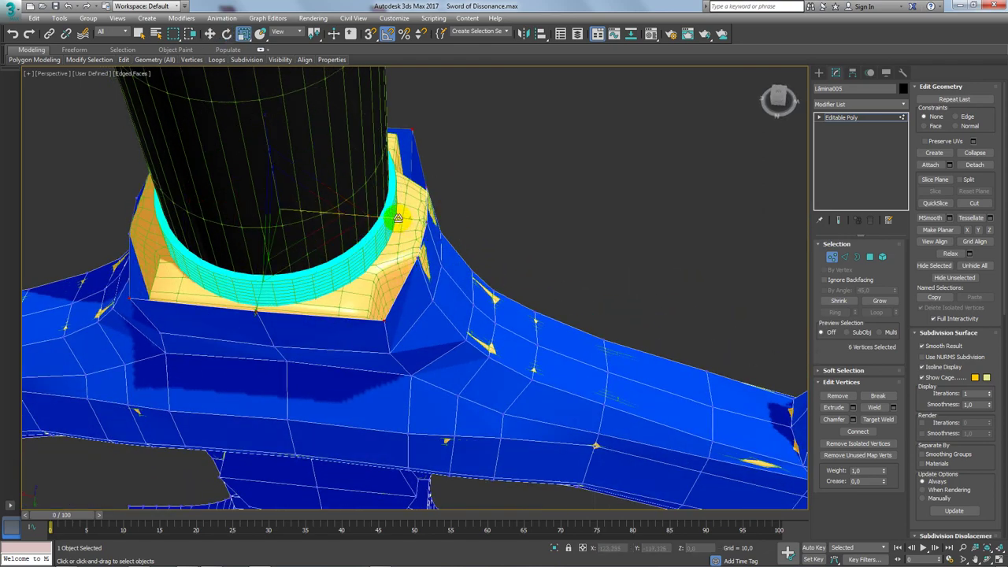
left_click_drag(400, 219, 392, 219)
middle_click_drag(391, 219, 391, 225, "alt")
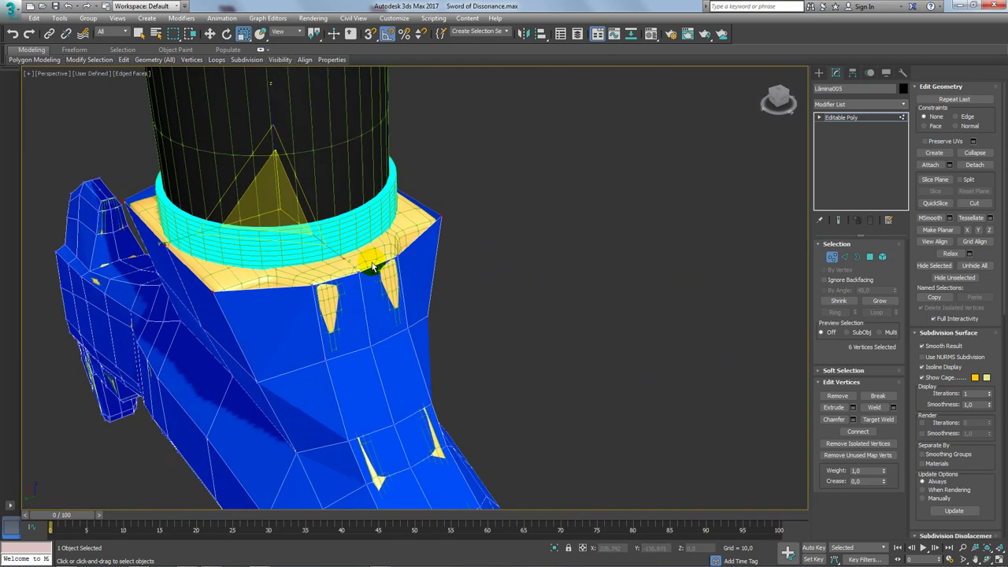
- Select the left bevel corner vertices and view the guard arm from the side
left_click(161, 229)
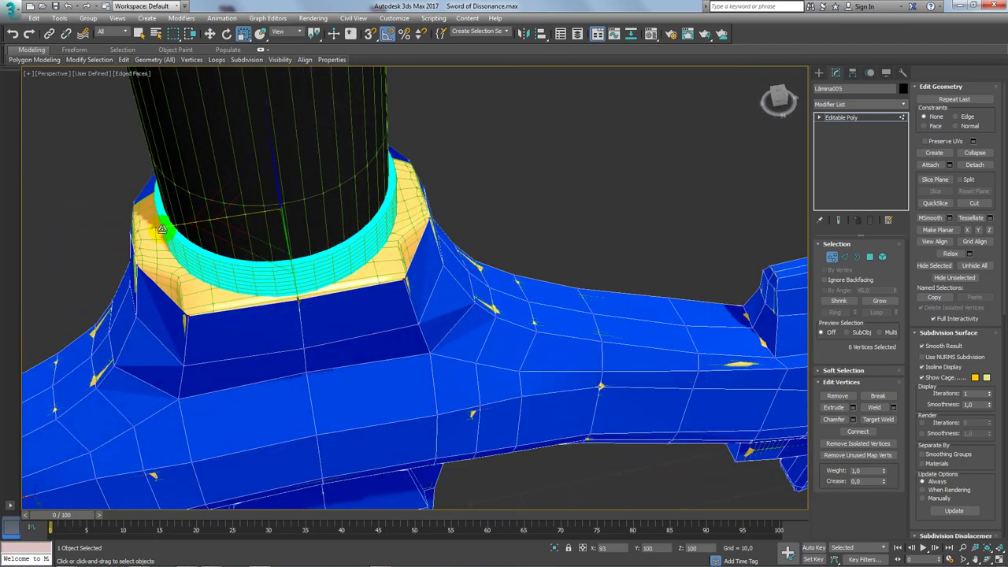
mouse_move(161, 229)
middle_mouse_down("alt")
mouse_move(202, 254)
mouse_move(236, 243)
middle_mouse_up("alt")
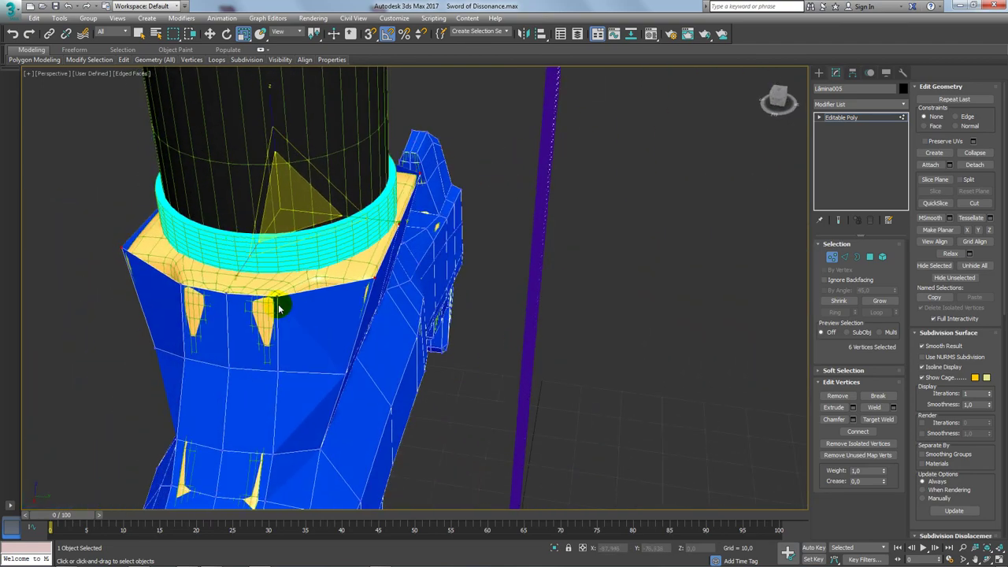
middle_click_drag(402, 252, 635, 235, "alt")
- Reselect the collar border, isolate the sword, and zoom extents on the border
left_click(858, 257)
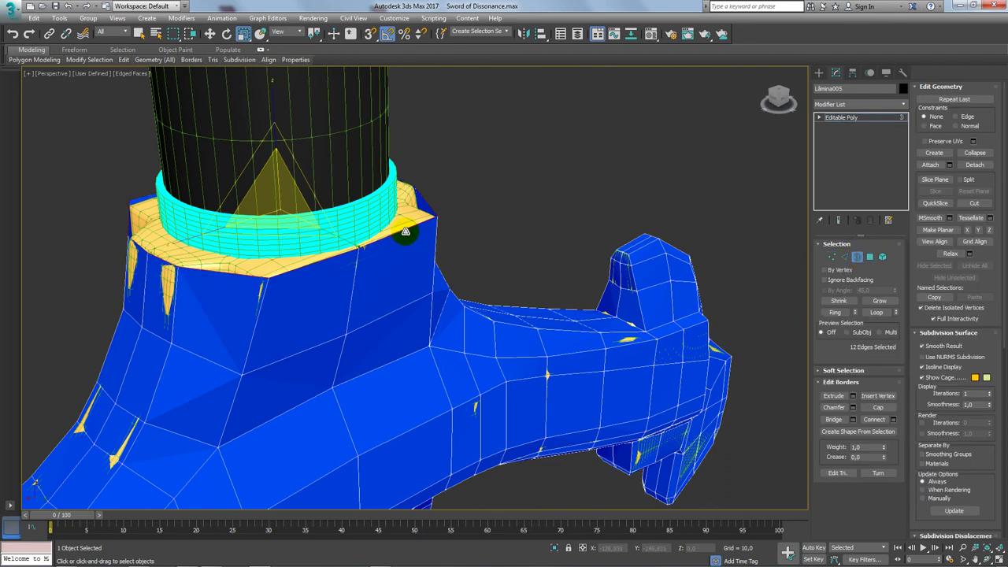
middle_click_drag(378, 239, 398, 293, "alt")
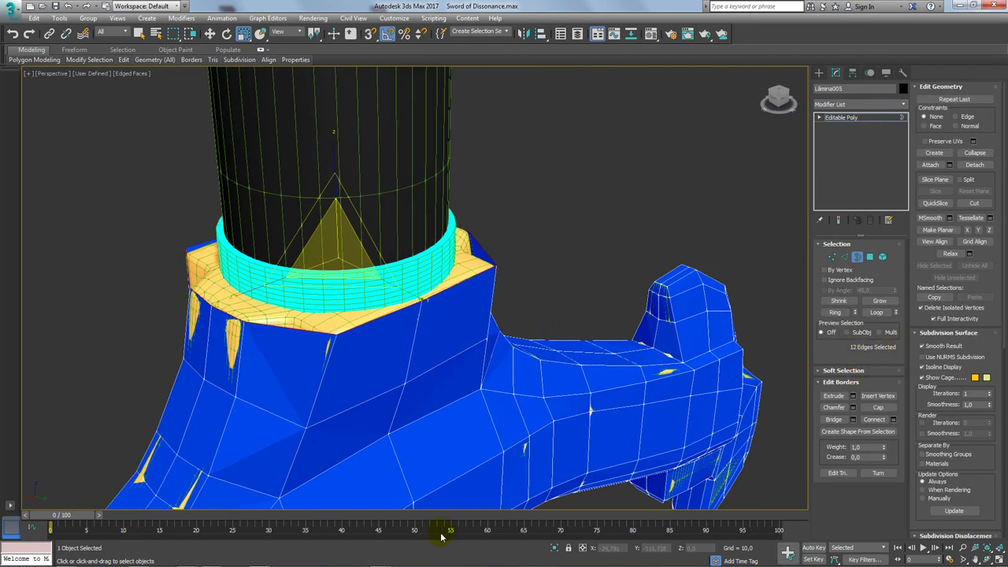
left_click(558, 548)
mouse_move(449, 304)
middle_mouse_down("alt")
mouse_move(551, 333)
mouse_move(573, 378)
middle_mouse_up("alt")
key("z")
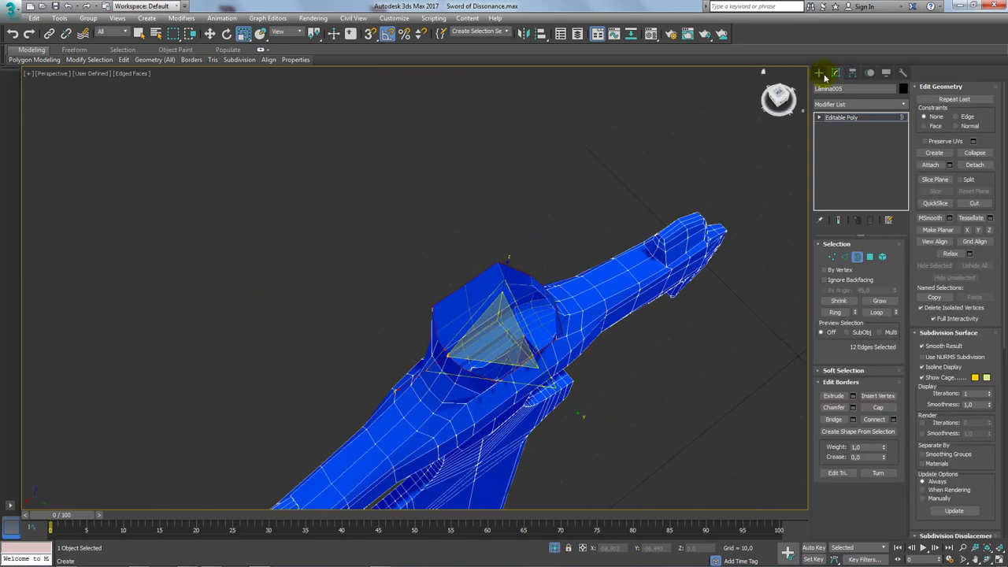
- Cap the open border atop the hilt and draw a new cylinder on the grid
left_click(876, 408)
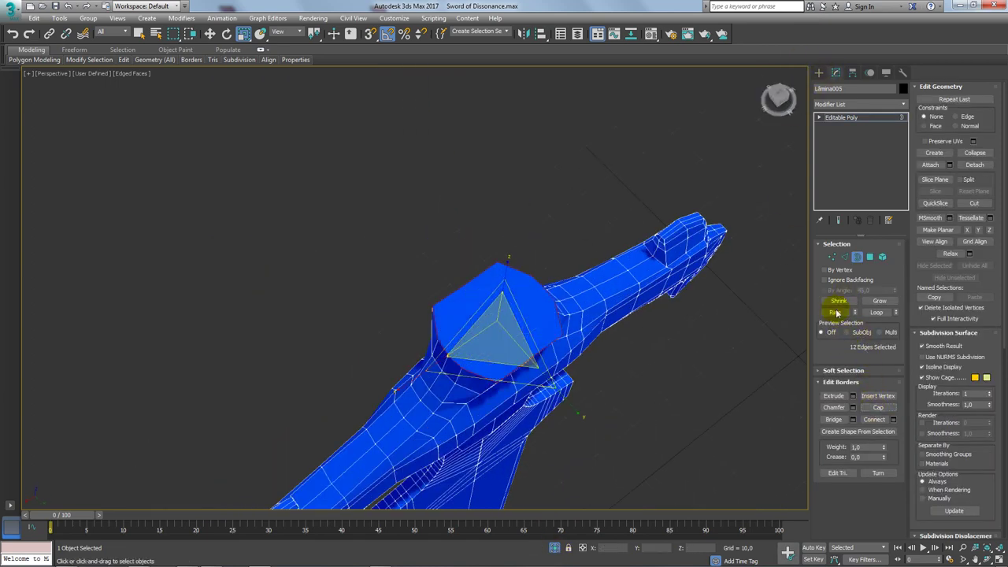
left_click(841, 117)
left_click(818, 73)
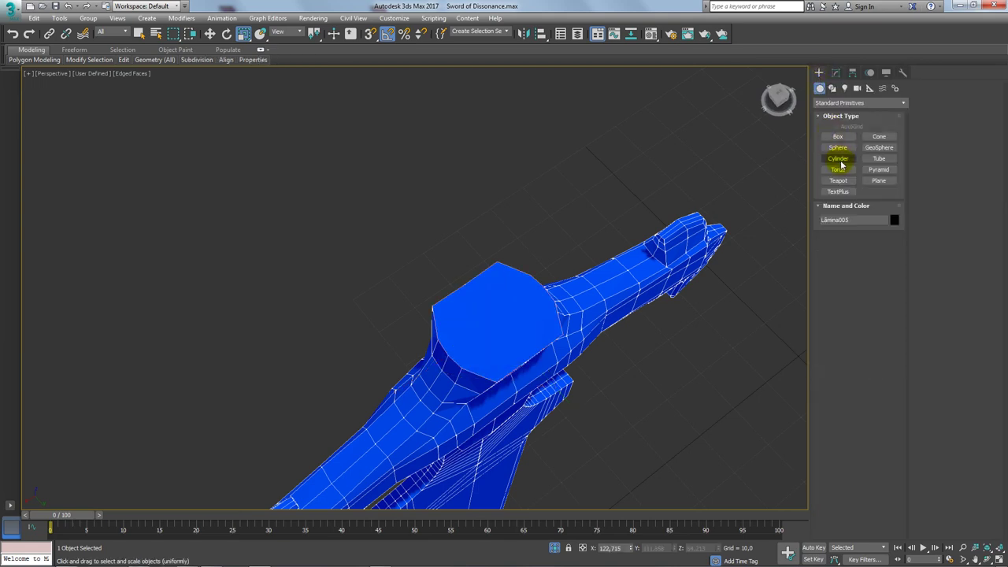
left_click(839, 161)
left_click_drag(668, 421, 697, 439)
left_click(732, 363)
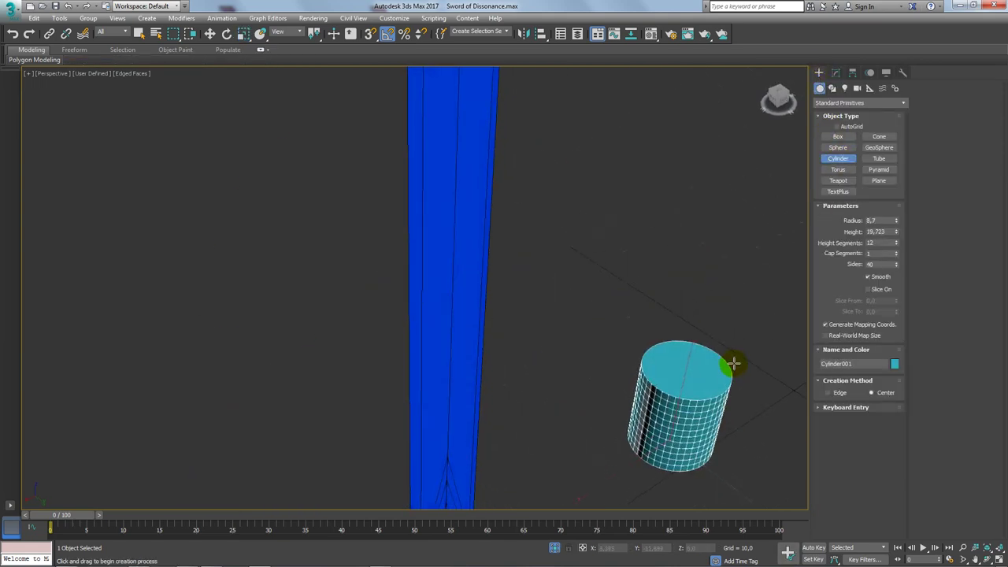
middle_click_drag(732, 363, 828, 315, "alt")
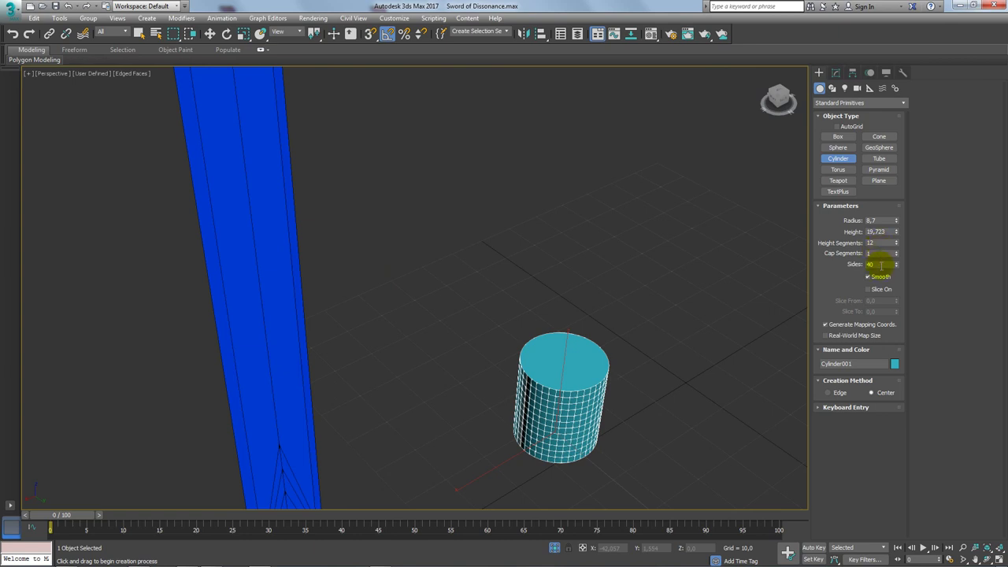
type("12")
- Give the cylinder 12 sides and 1 height segment
key("Return")
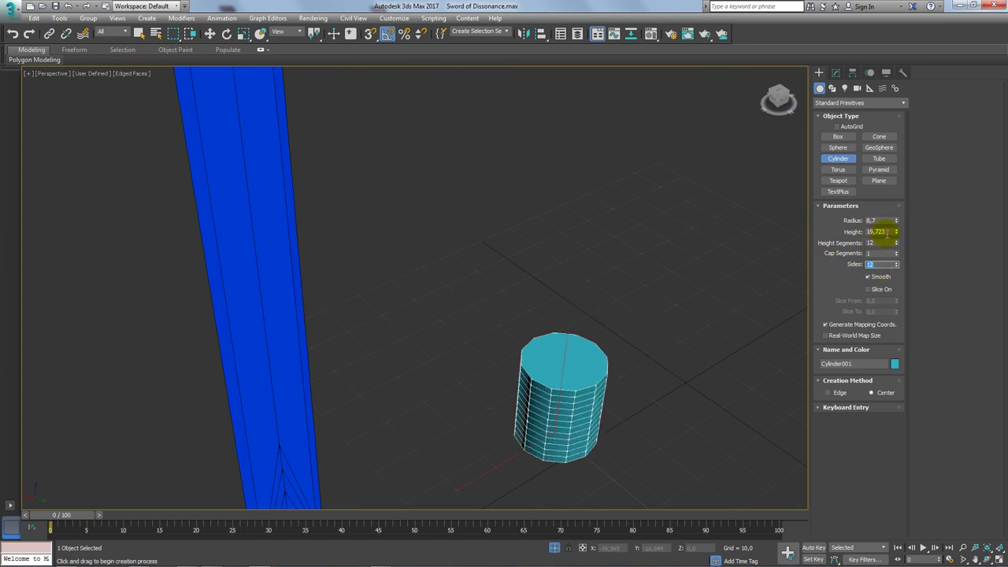
right_click(896, 244)
scroll(570, 296, "down", 5)
scroll(571, 338, "down", 2)
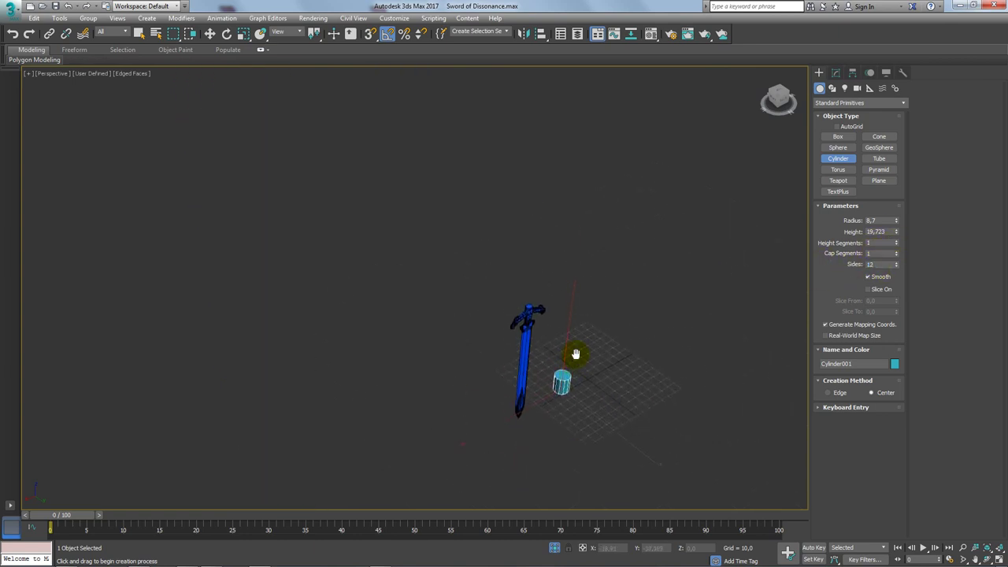
scroll(522, 329, "up", 8)
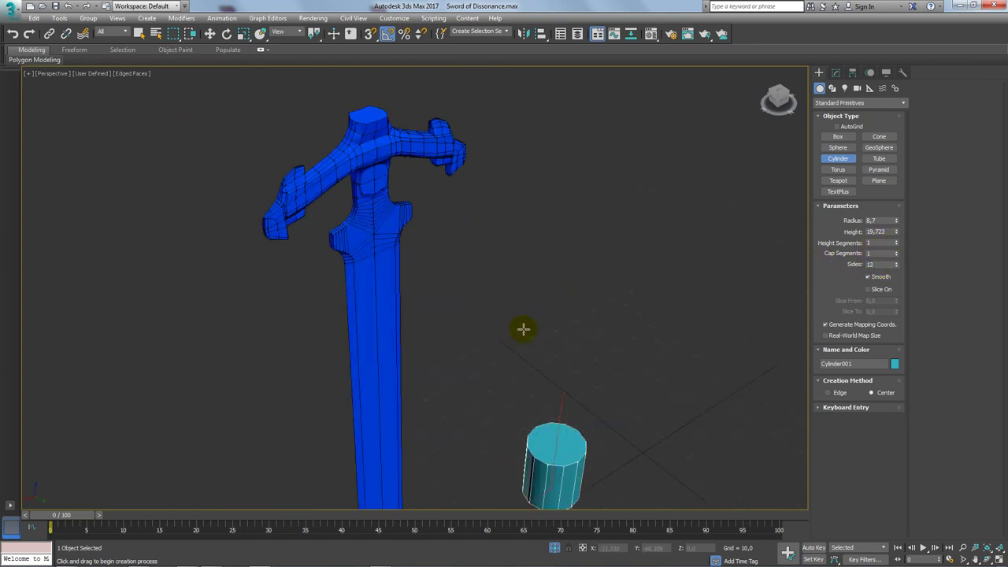
- Place the cylinder on top of the sword's hilt with Select and Place
left_click(261, 33)
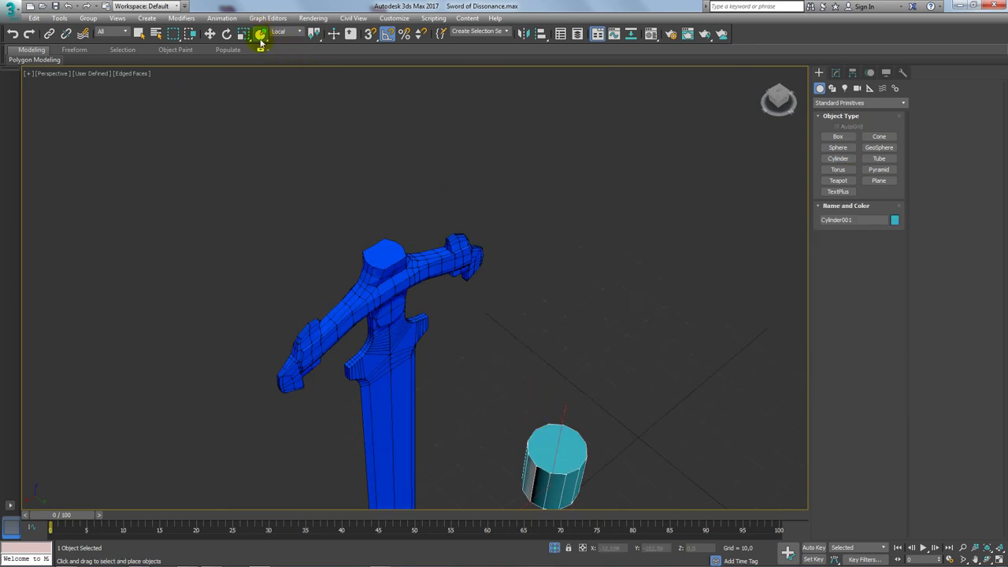
left_click_drag(572, 449, 388, 249)
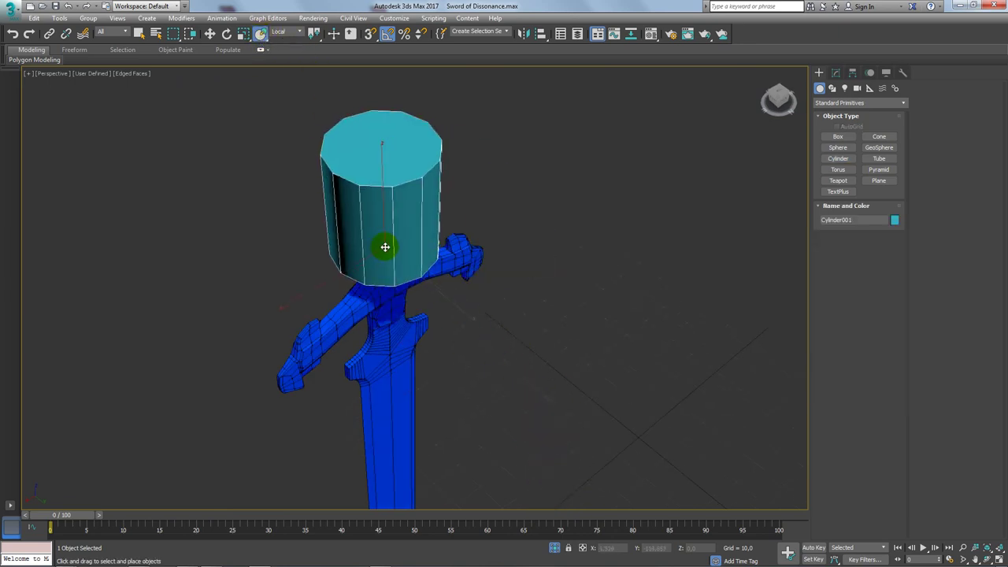
scroll(388, 249, "up", 3)
middle_click_drag(388, 249, 465, 166, "alt")
- Set the cylinder's radius to 3.48
left_click(835, 72)
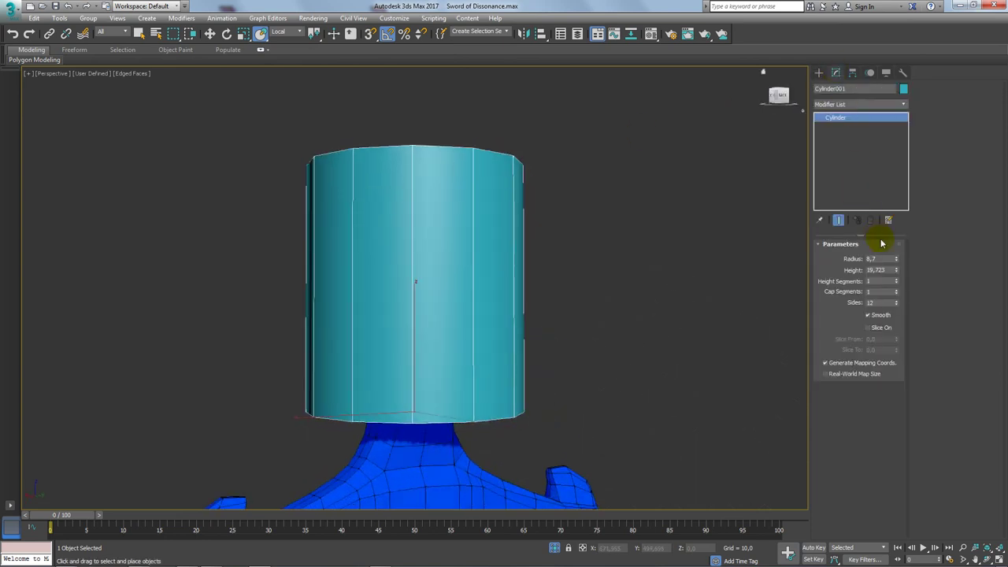
left_click_drag(896, 264, 894, 288)
middle_click_drag(515, 375, 527, 78, "alt")
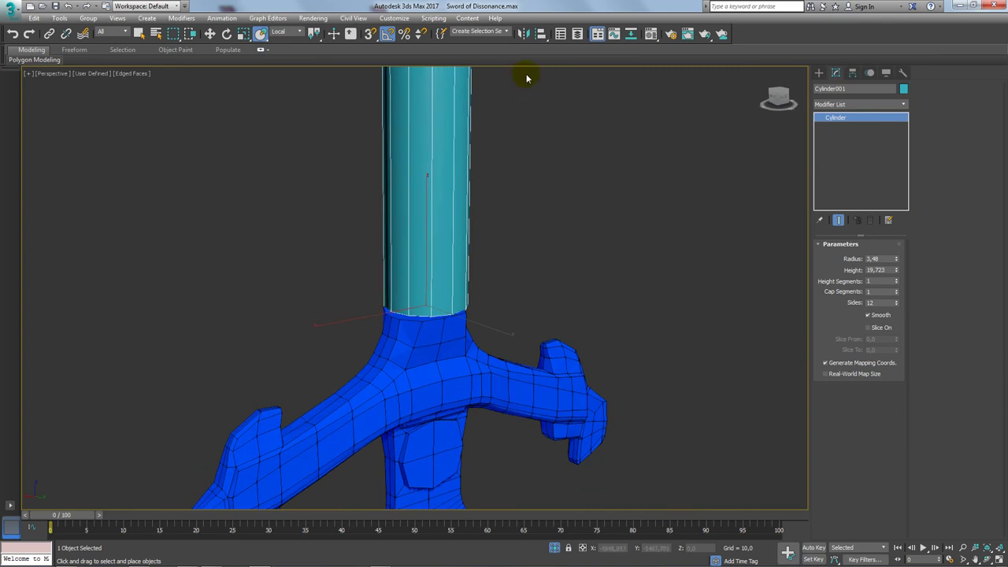
- Align the cylinder to the sword guard with X and Y orientation alignment off
left_click(540, 35)
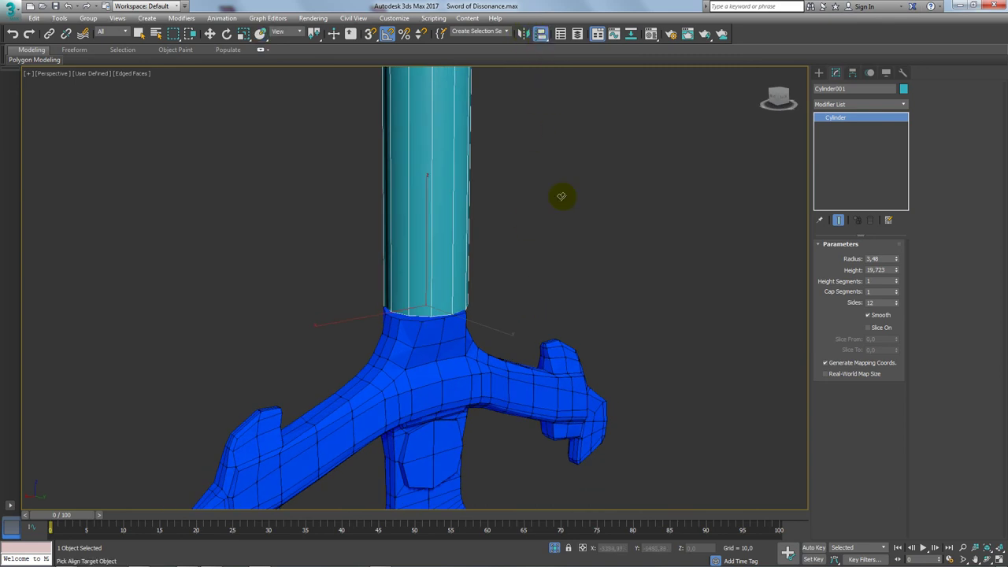
left_click(431, 341)
left_click(466, 318)
left_click(491, 319)
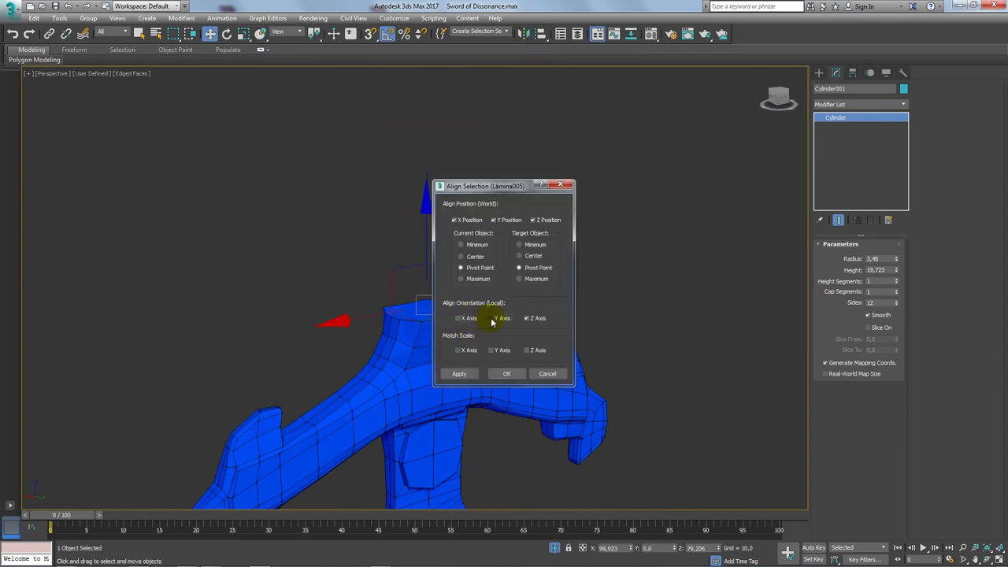
left_click_drag(489, 188, 592, 116)
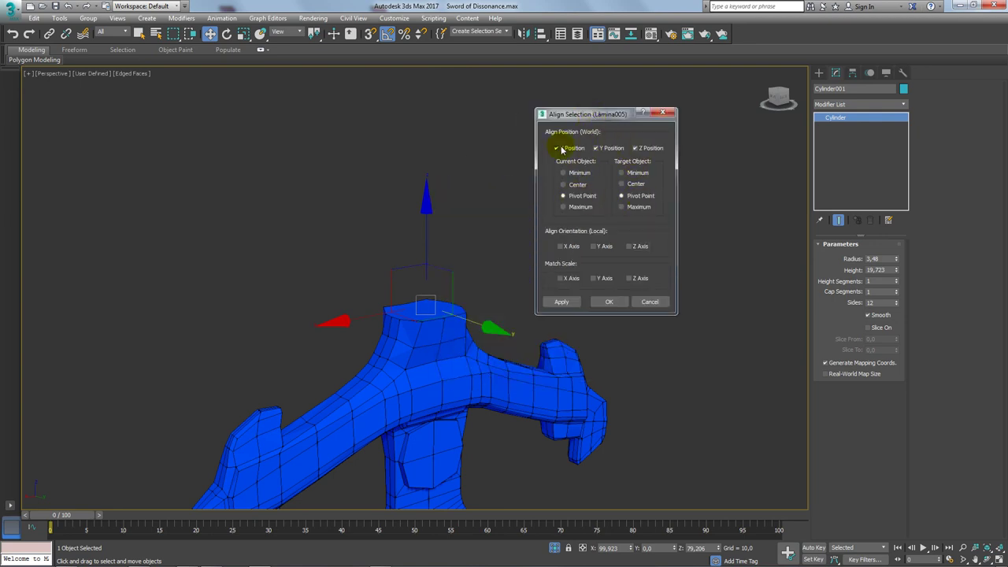
- Align only X and Y positions, leaving Z off, and confirm the alignment
left_click(646, 149)
left_click(559, 149)
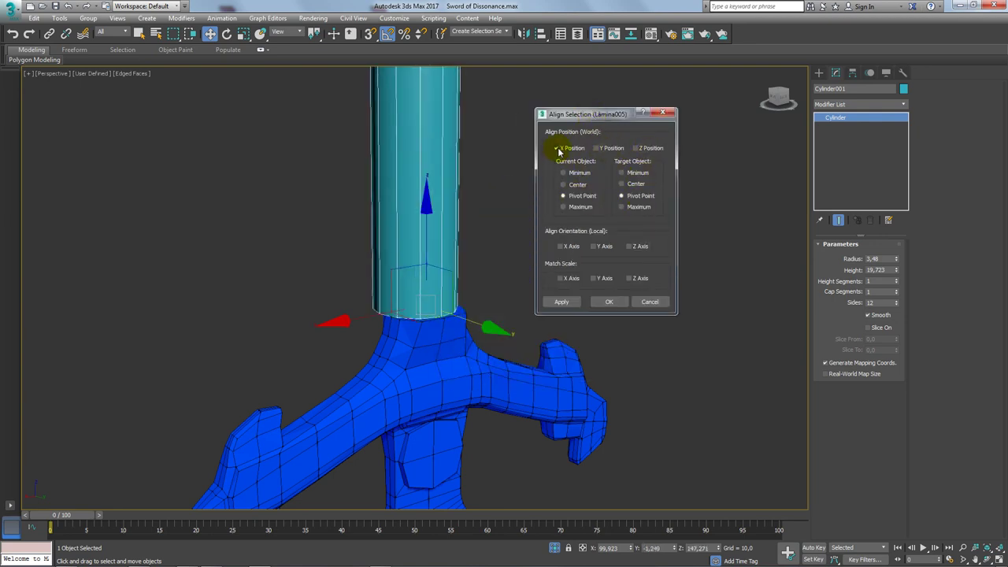
left_click(603, 149)
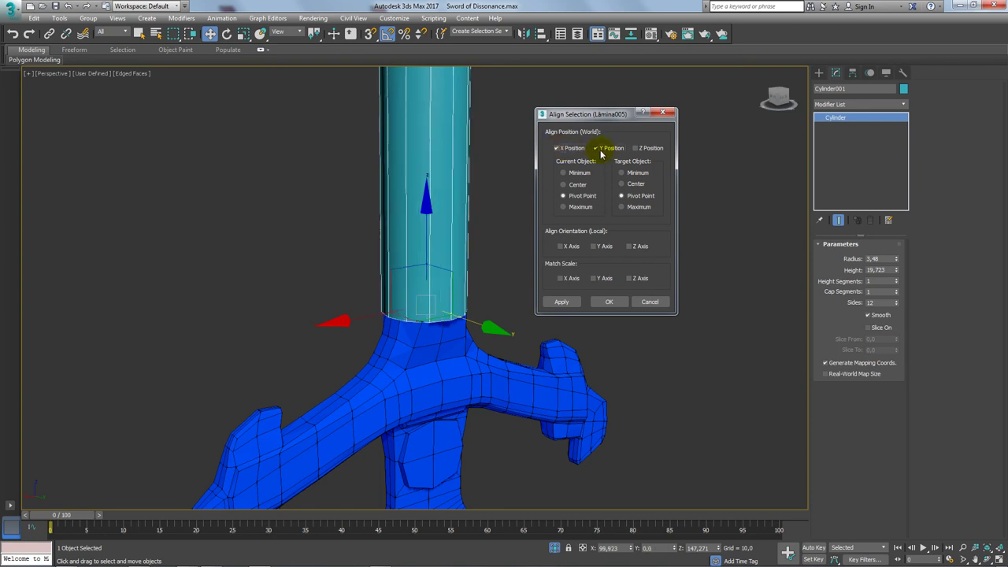
left_click(640, 149)
left_click(639, 149)
left_click(611, 302)
middle_click_drag(501, 336, 441, 292, "alt")
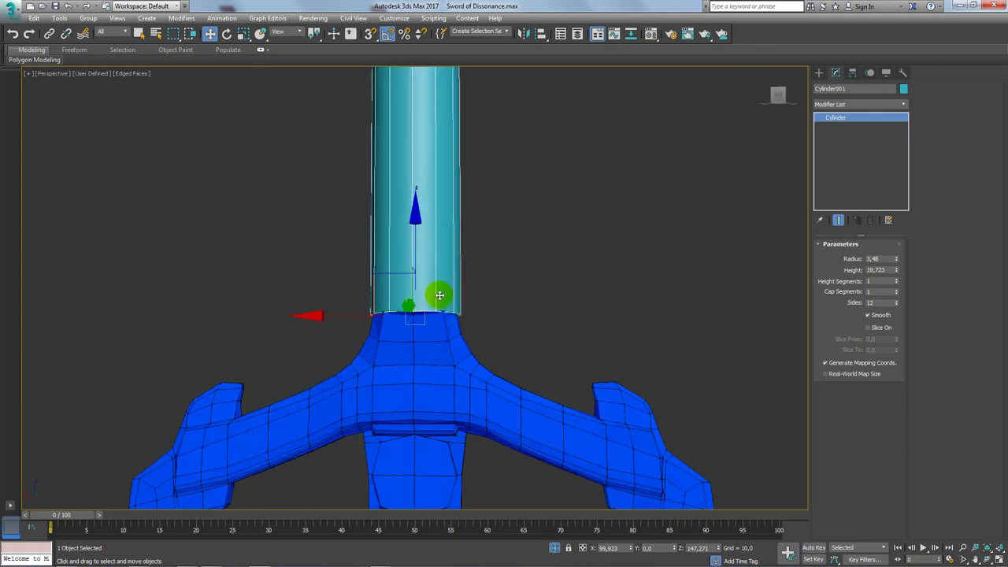
right_click(405, 263)
- Convert the cylinder to Editable Poly and delete its side polygons
left_click(542, 396)
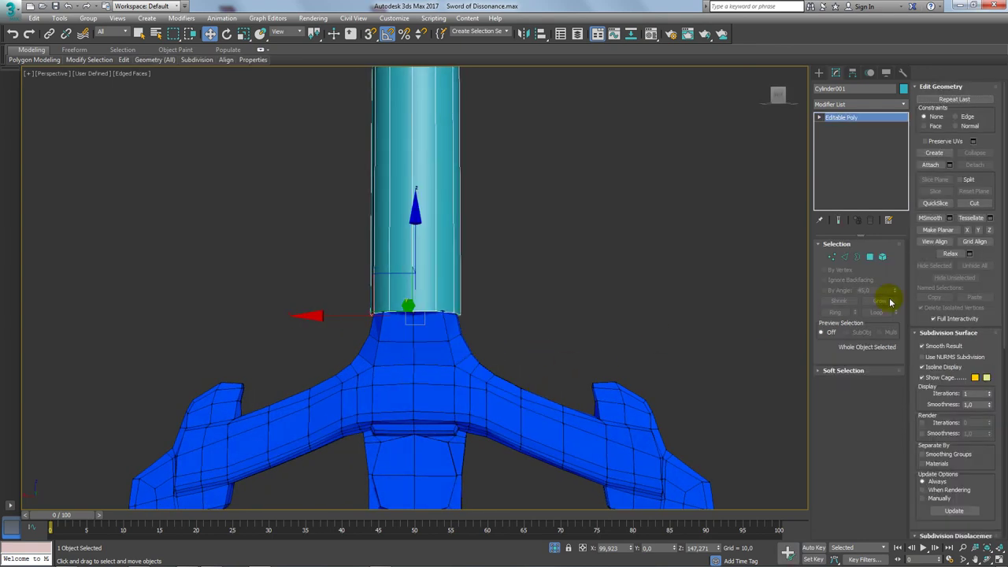
left_click(869, 256)
left_click_drag(607, 192, 158, 225)
scroll(260, 204, "down", 3)
scroll(360, 176, "down", 2)
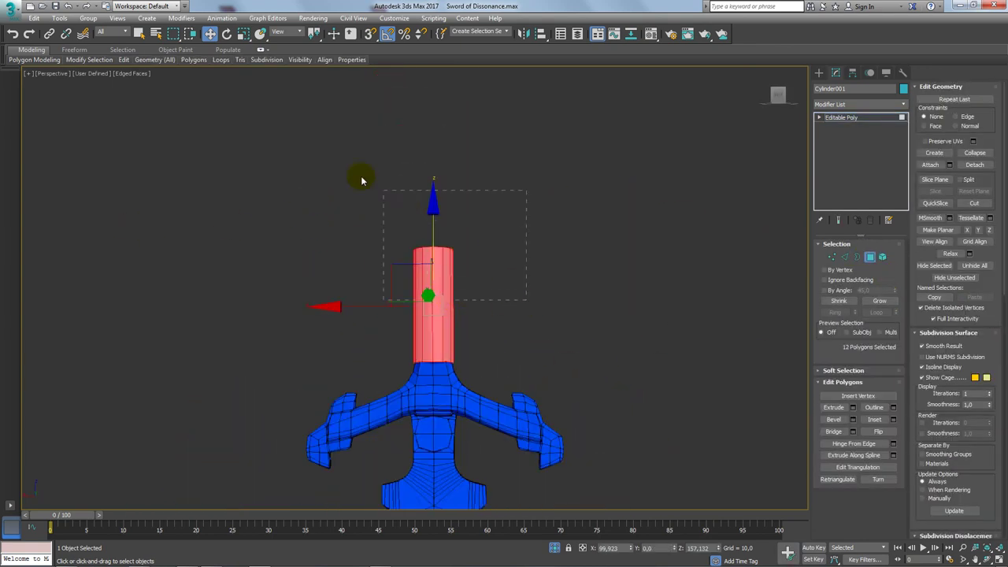
key("Delete")
scroll(502, 247, "up", 3)
scroll(477, 284, "up", 3)
- Scale the cylinder's bottom cap polygon to 71% in X and Y
left_click(477, 282)
middle_click_drag(477, 288, 491, 360, "alt")
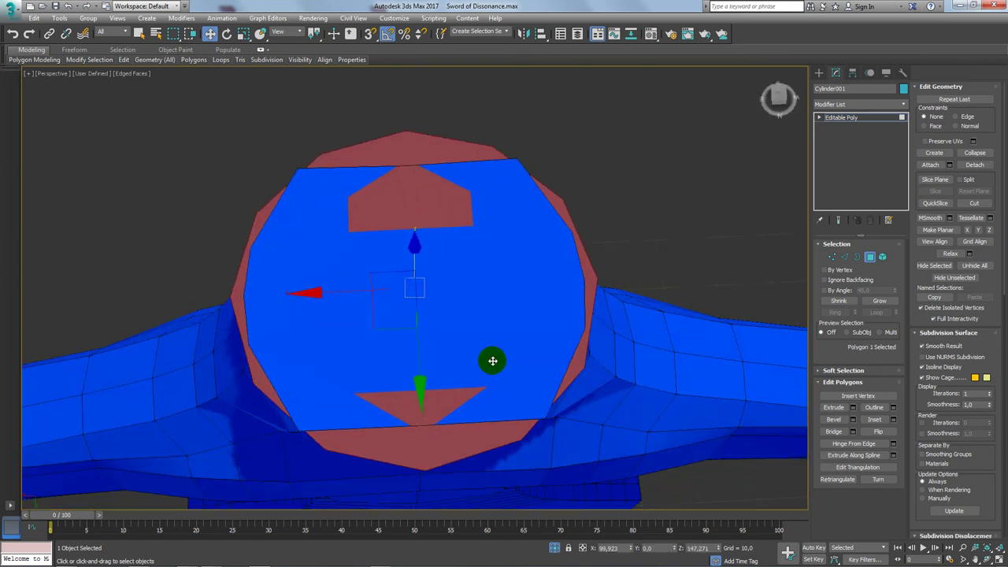
key("r")
left_click_drag(390, 359, 399, 329)
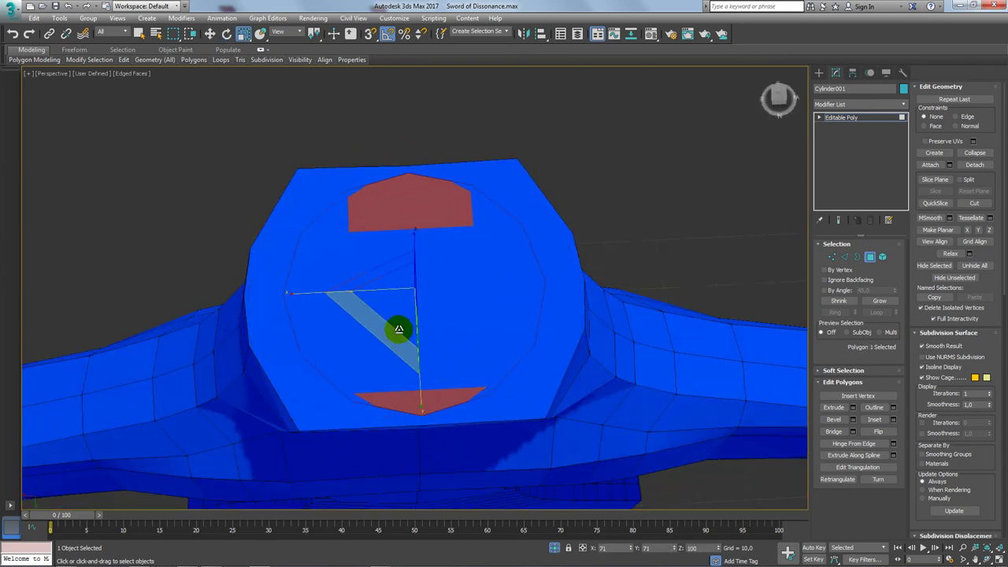
middle_click_drag(398, 329, 581, 329, "alt")
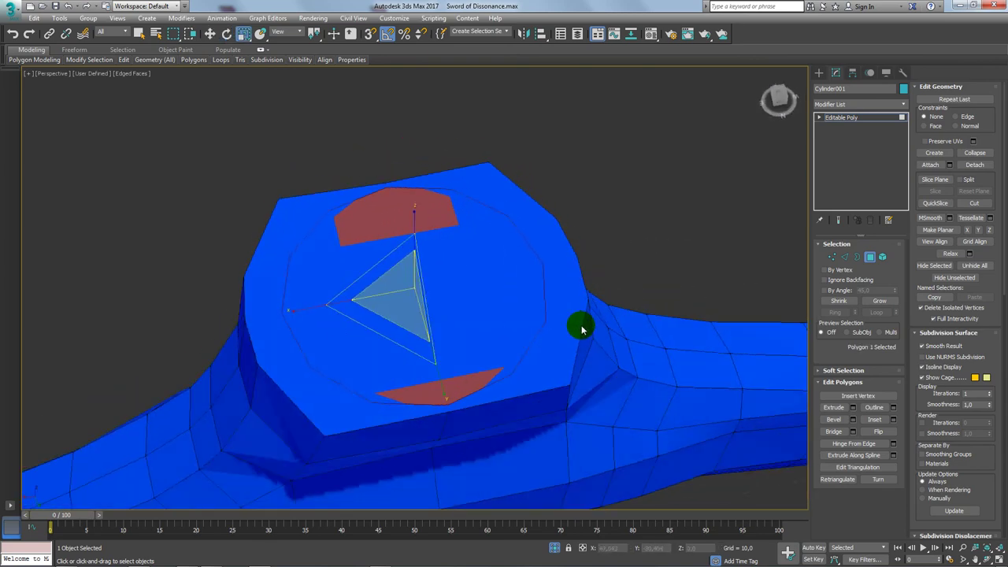
- Select the guard's large cap polygon atop the hilt and flip its normal
left_click(841, 118)
left_click(552, 320)
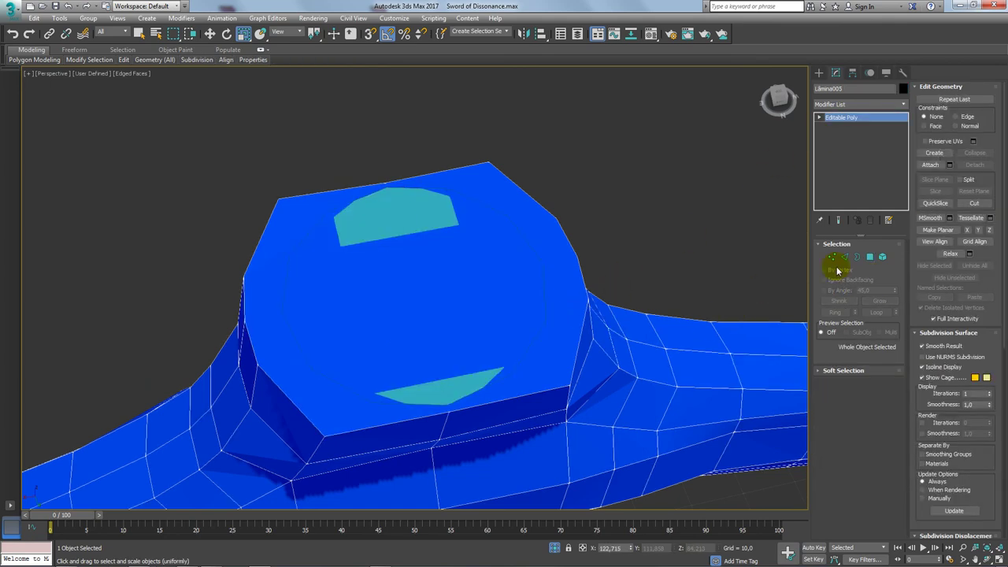
left_click(870, 257)
left_click(560, 281)
left_click(698, 319)
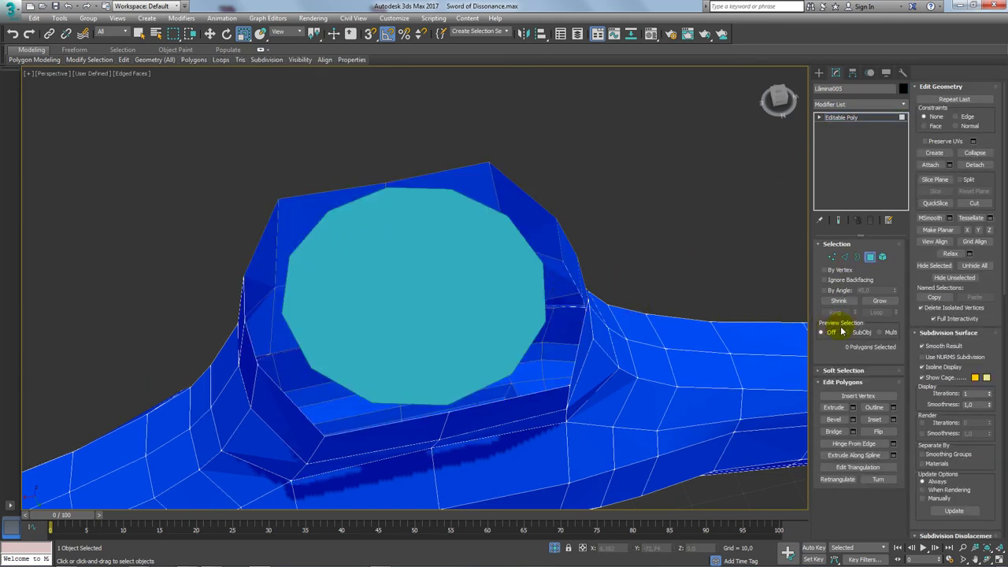
left_click(451, 298)
key("w")
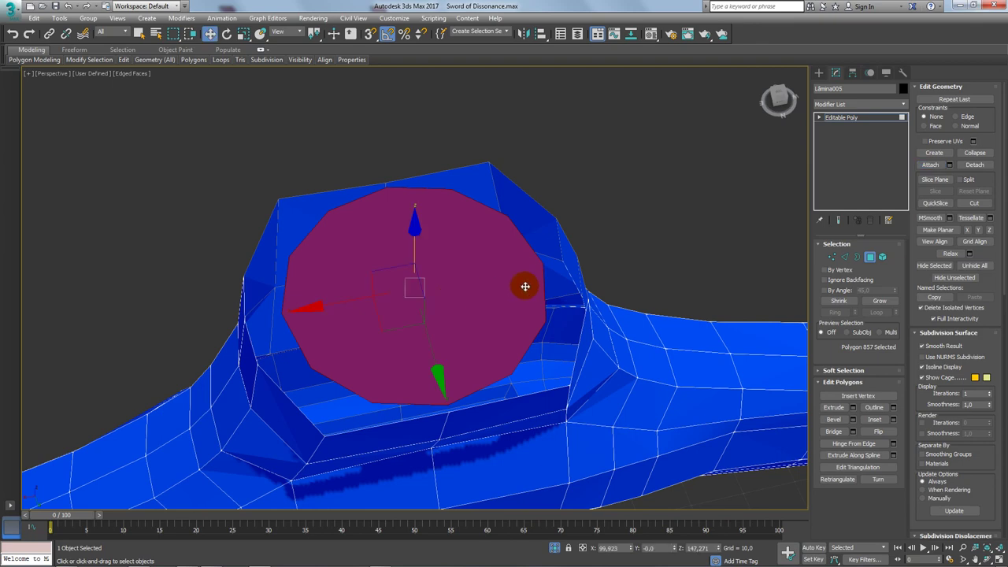
middle_click_drag(524, 286, 622, 275, "alt")
left_click(874, 433)
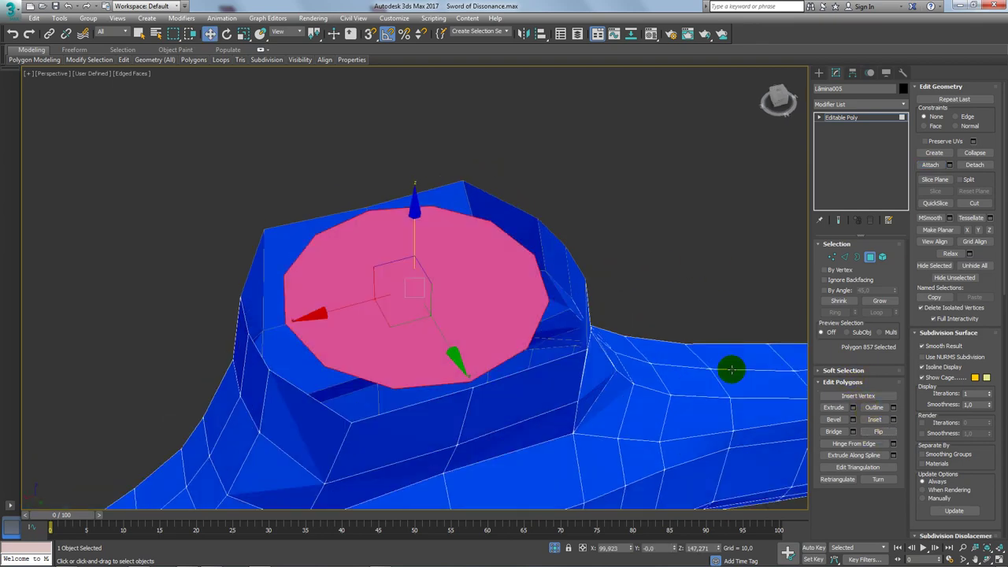
- Bridge the open border at the top of the hilt closed and clear the face selection
left_click(857, 257)
left_click(510, 331)
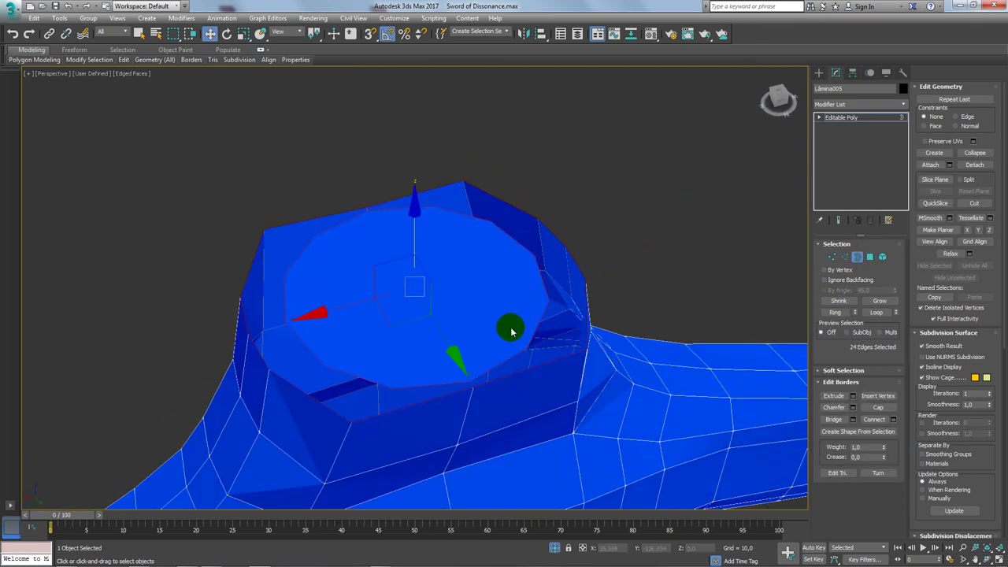
left_click(836, 421)
middle_click_drag(535, 301, 540, 319, "alt")
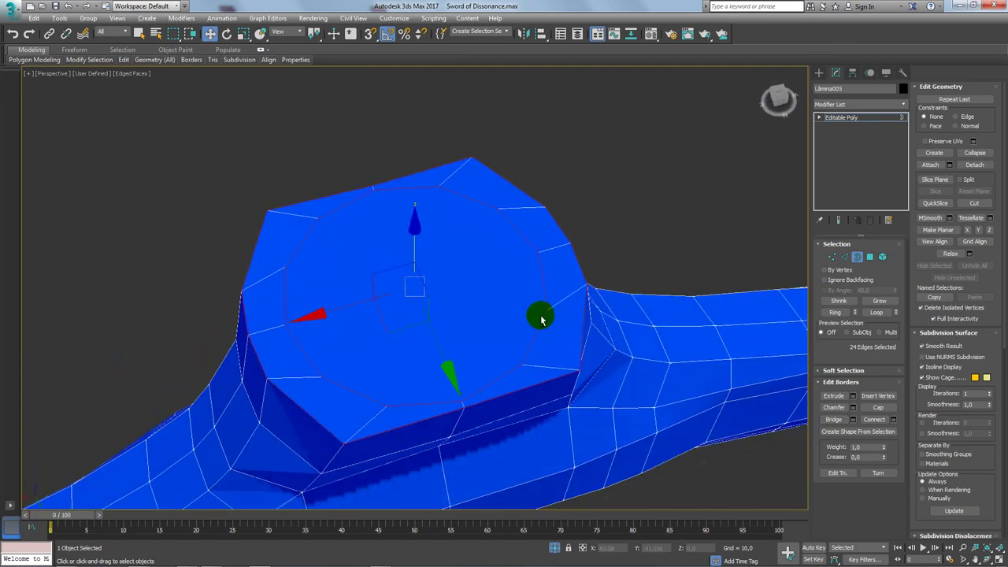
left_click(871, 259)
left_click(640, 225)
- Select the grip-base border, frame it, and toggle isolation to inspect the guard opening
scroll(638, 225, "down", 5)
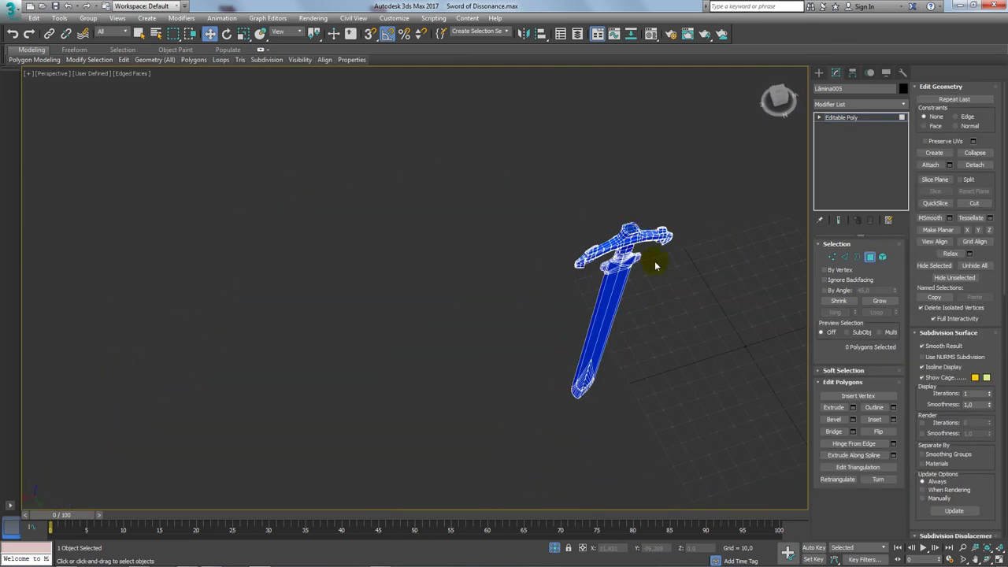
scroll(632, 223, "up", 3)
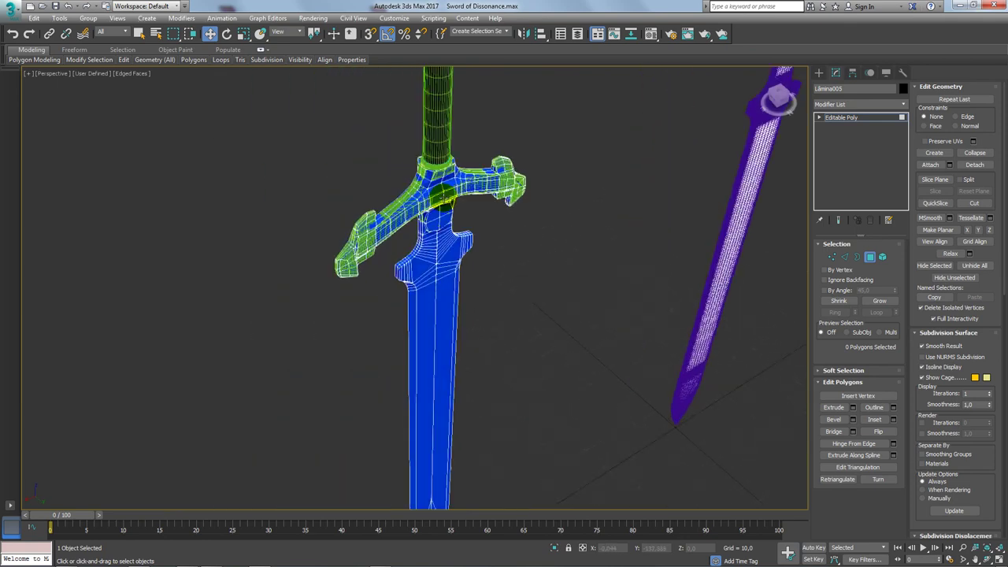
left_click(857, 256)
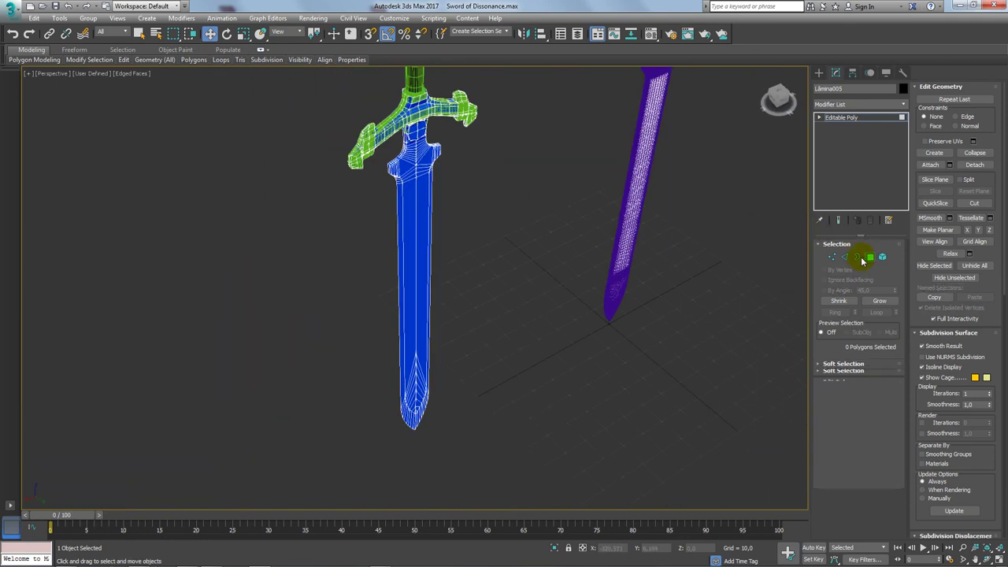
key("z")
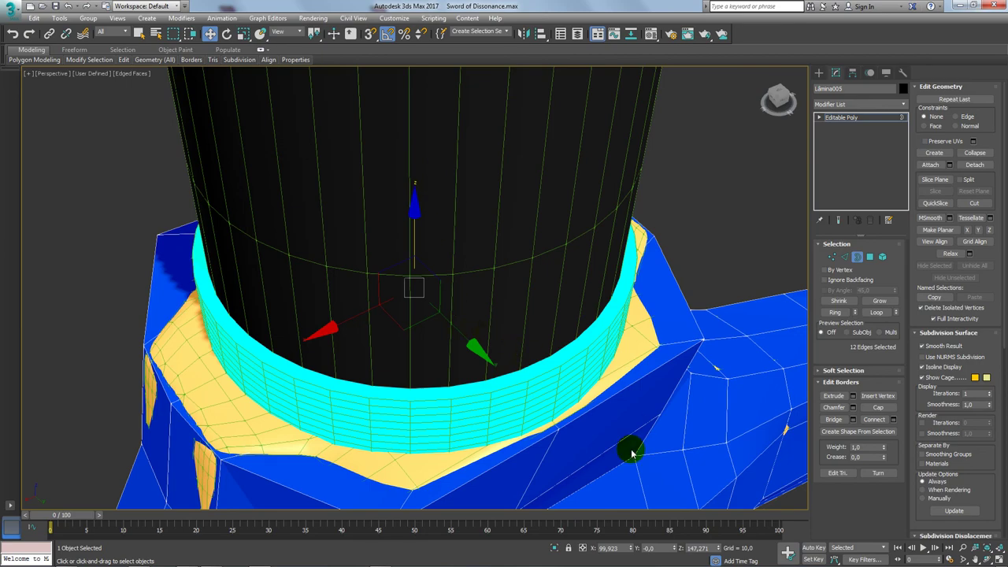
left_click(550, 550)
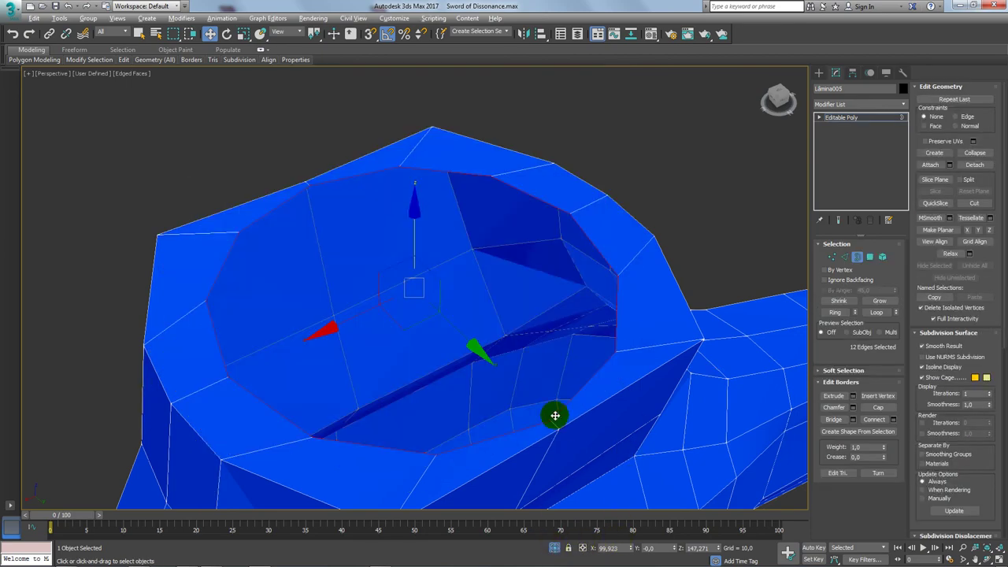
scroll(549, 406, "up", 2)
left_click(554, 549)
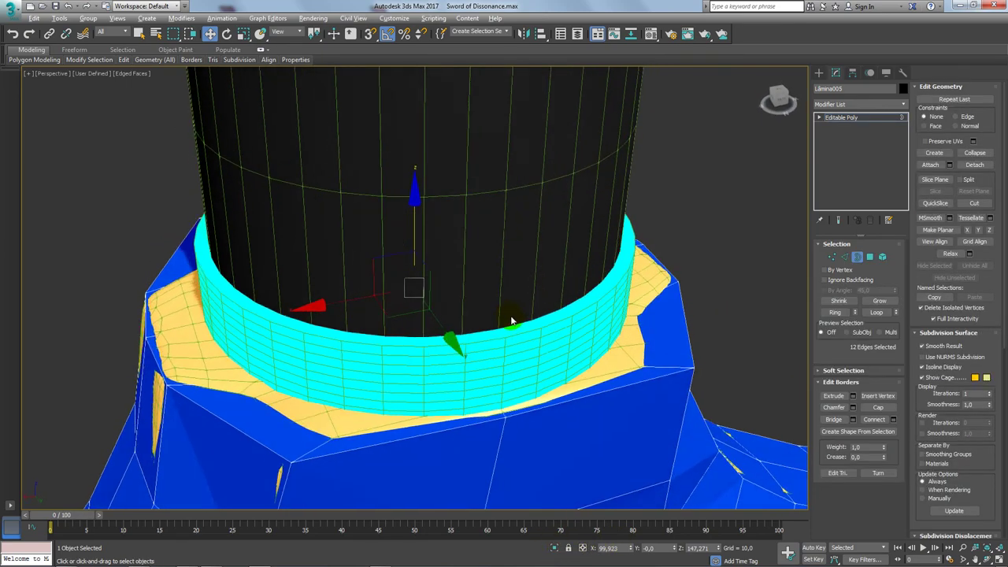
mouse_move(529, 333)
middle_mouse_down("alt")
mouse_move(517, 299)
mouse_move(481, 270)
middle_mouse_up("alt")
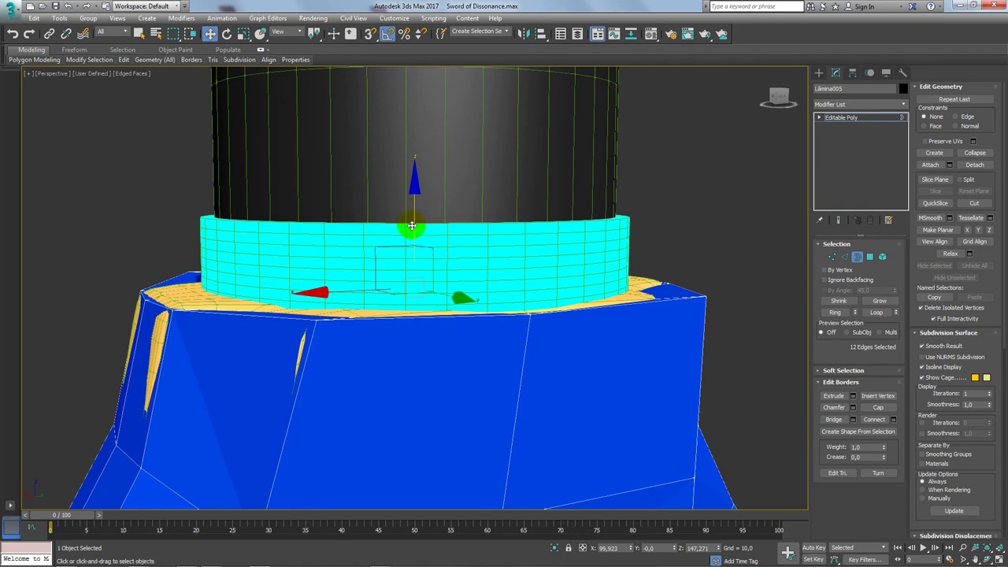
left_click_drag(411, 226, 415, 203)
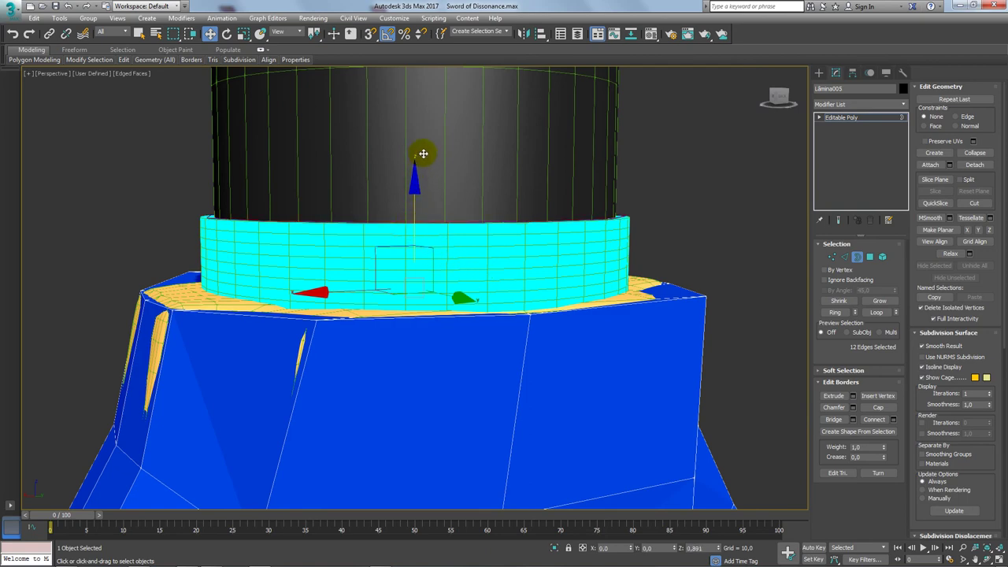
mouse_move(423, 153)
middle_mouse_down("alt")
mouse_move(473, 221)
mouse_move(675, 268)
middle_mouse_up("alt")
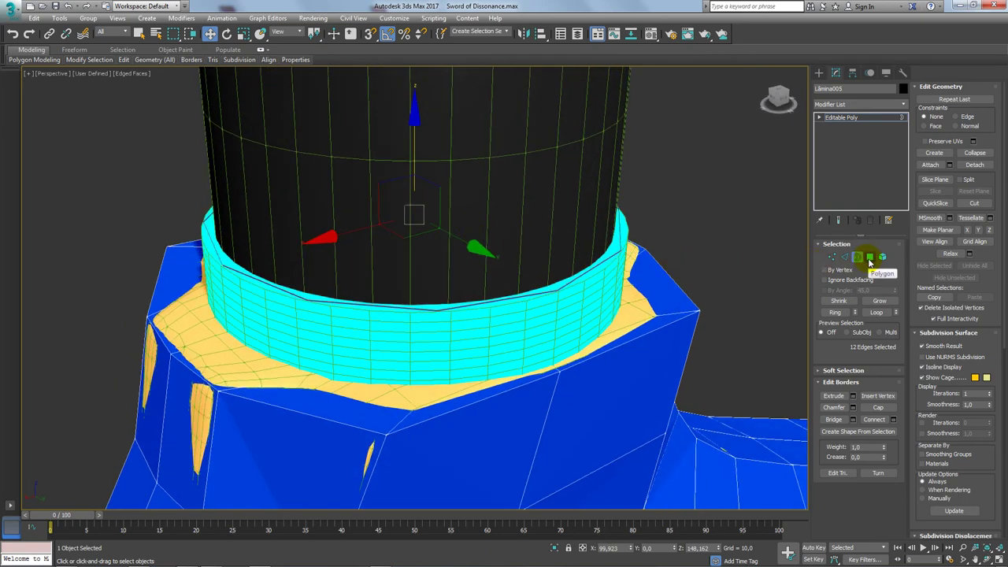
- Scale the ring polygons to 104% in X and Y
left_click(869, 260)
key("r")
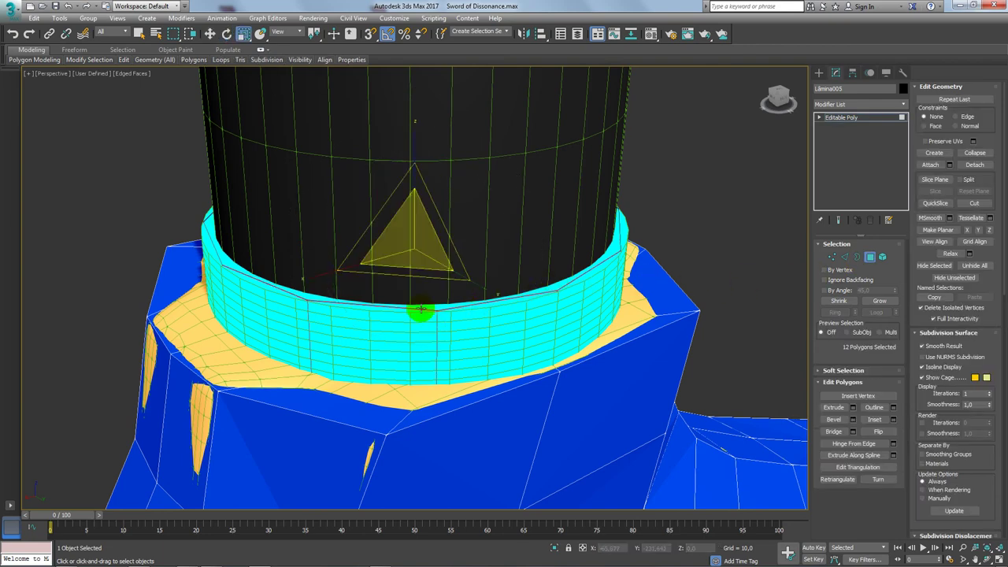
left_click_drag(394, 278, 392, 275)
- Scale the ring border slightly to fit the guard and zoom out
left_click(857, 257)
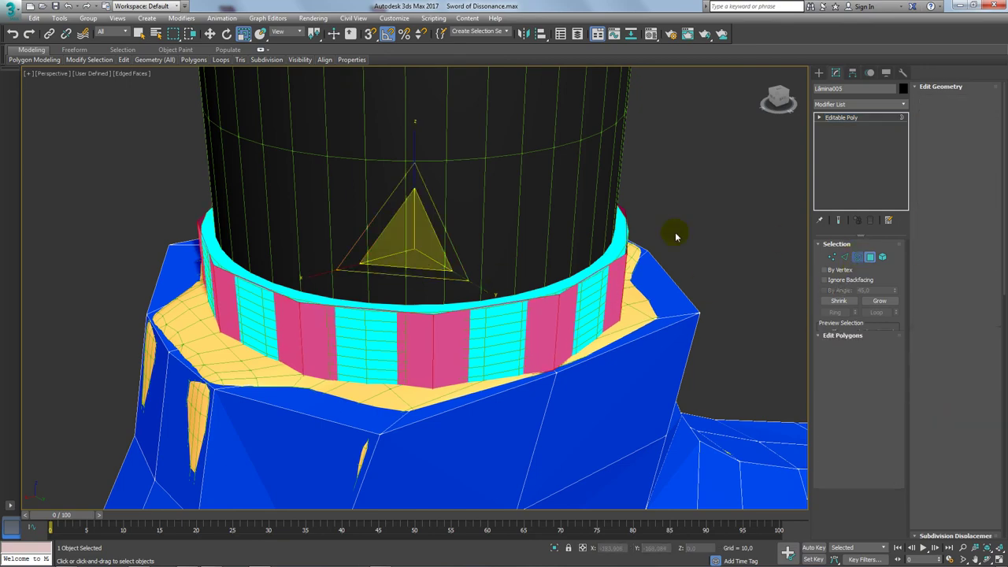
mouse_move(639, 299)
middle_mouse_down("alt")
mouse_move(595, 288)
mouse_move(622, 367)
middle_mouse_up("alt")
left_click_drag(380, 270, 387, 272)
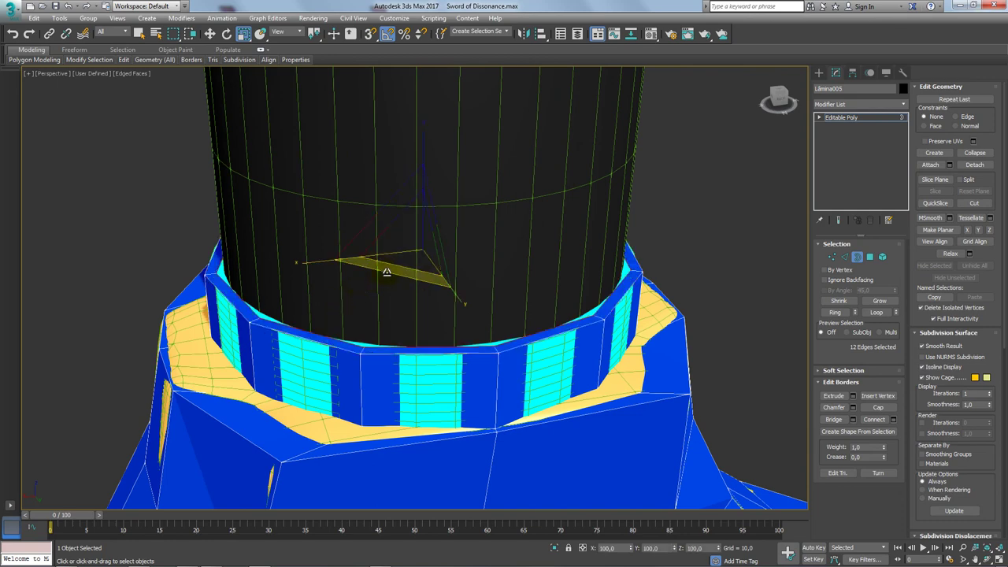
scroll(394, 275, "down", 2)
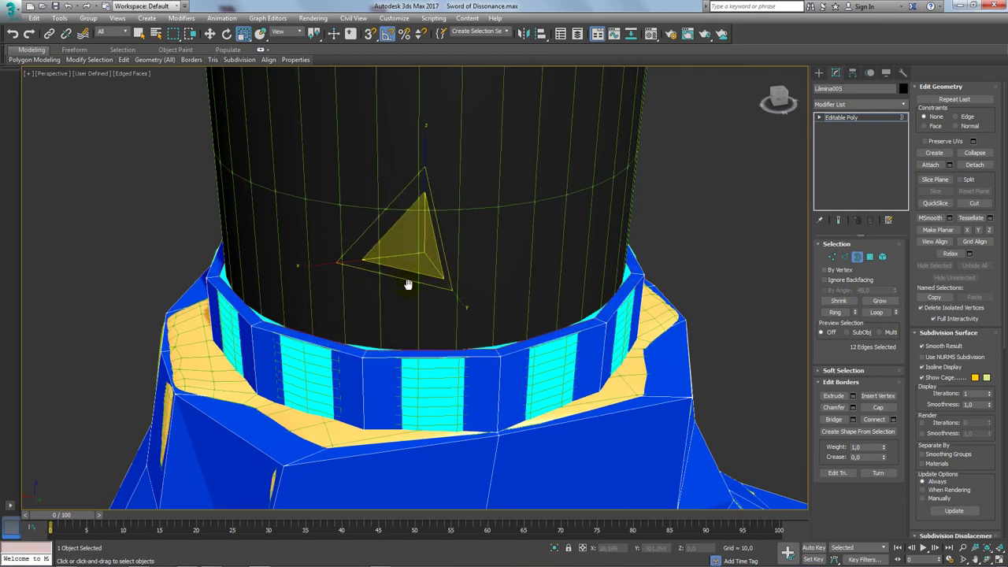
scroll(407, 283, "down", 4)
scroll(477, 276, "down", 3)
scroll(477, 328, "down", 2)
- Frame the grip's top ring and nudge it slightly down in Z
key("w")
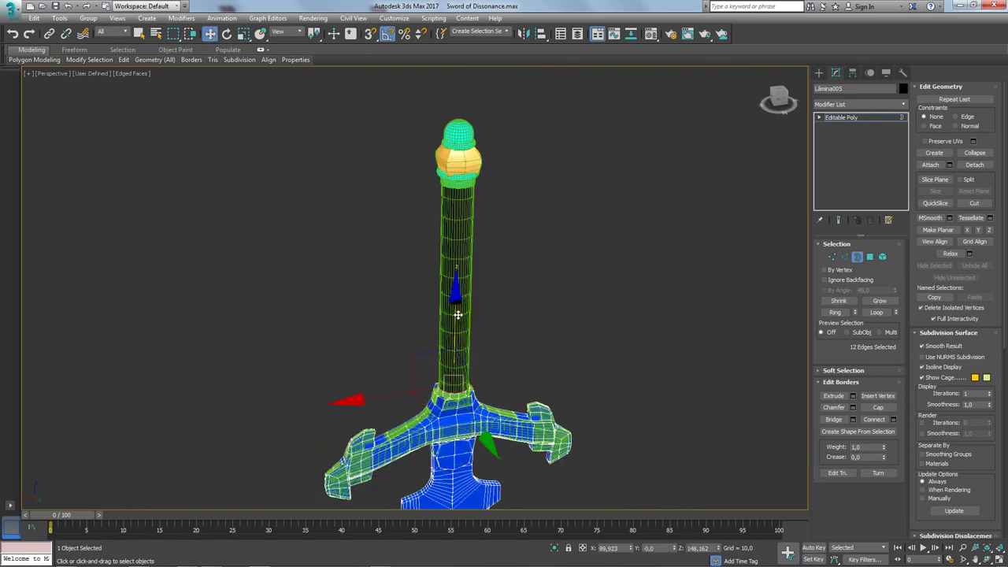
key("z")
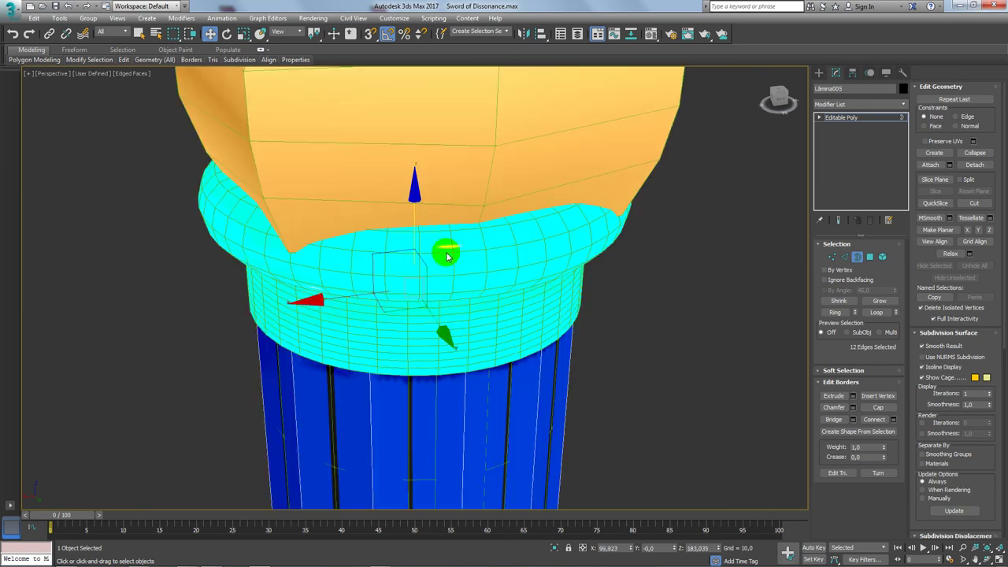
left_click_drag(413, 212, 417, 216)
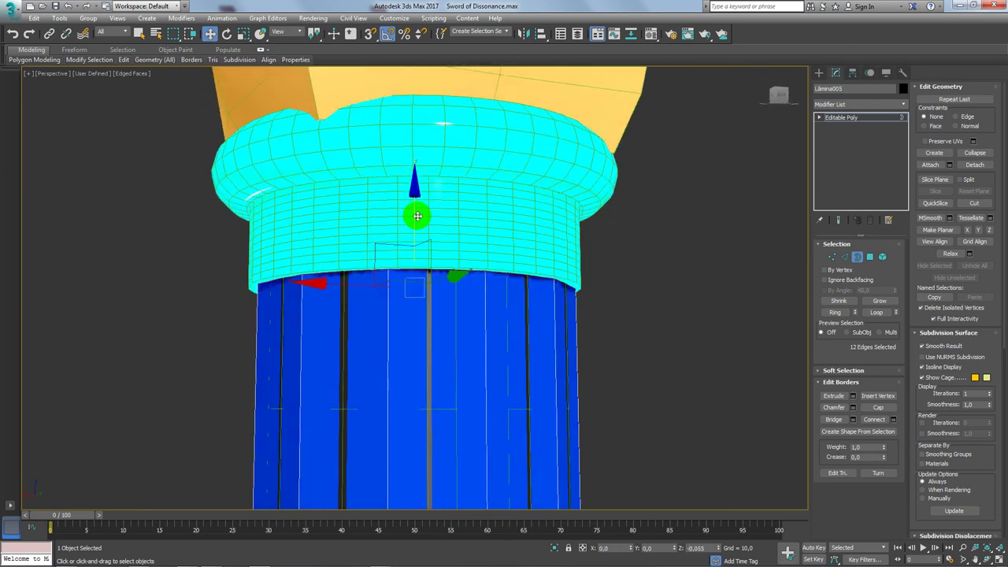
mouse_move(415, 217)
middle_mouse_down("alt")
mouse_move(428, 310)
mouse_move(428, 281)
mouse_move(418, 315)
mouse_move(426, 305)
mouse_move(434, 337)
mouse_move(495, 220)
mouse_move(508, 367)
mouse_move(453, 445)
middle_mouse_up("alt")
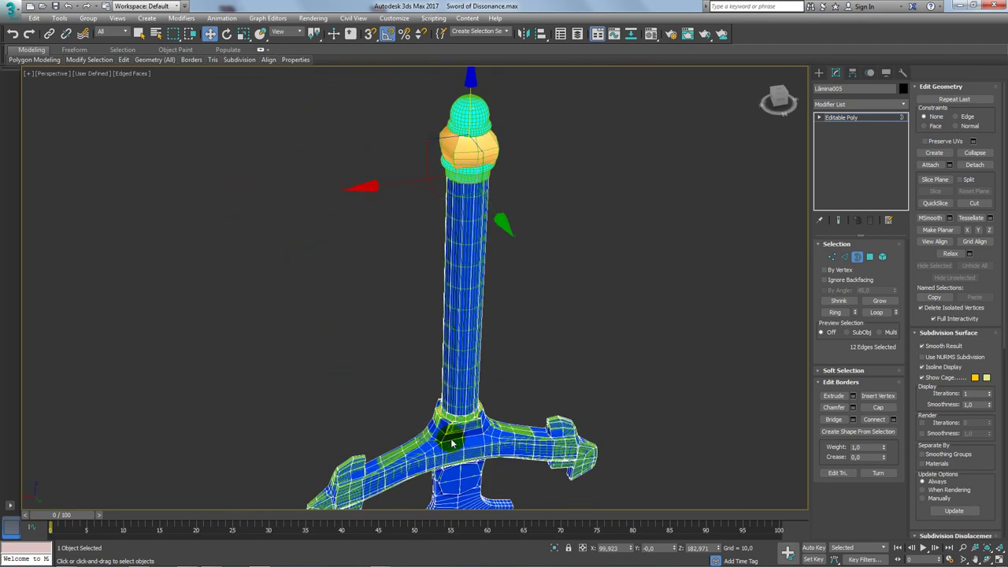
scroll(452, 444, "up", 5)
middle_click_drag(483, 393, 499, 373, "alt")
scroll(498, 373, "down", 3)
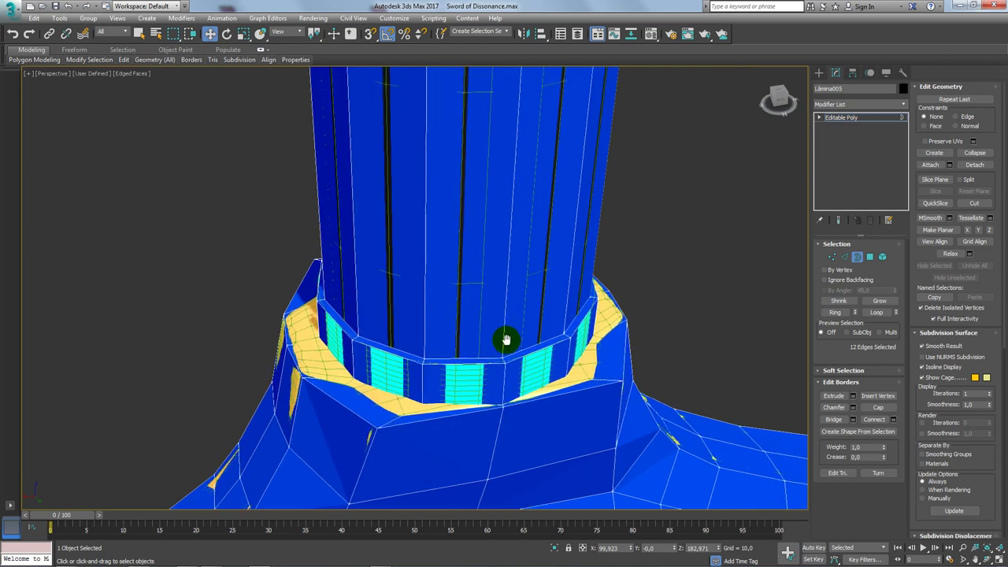
scroll(506, 338, "down", 5)
- Clear the face selection and return to the 12-edge border at the guard collar
left_click(869, 257)
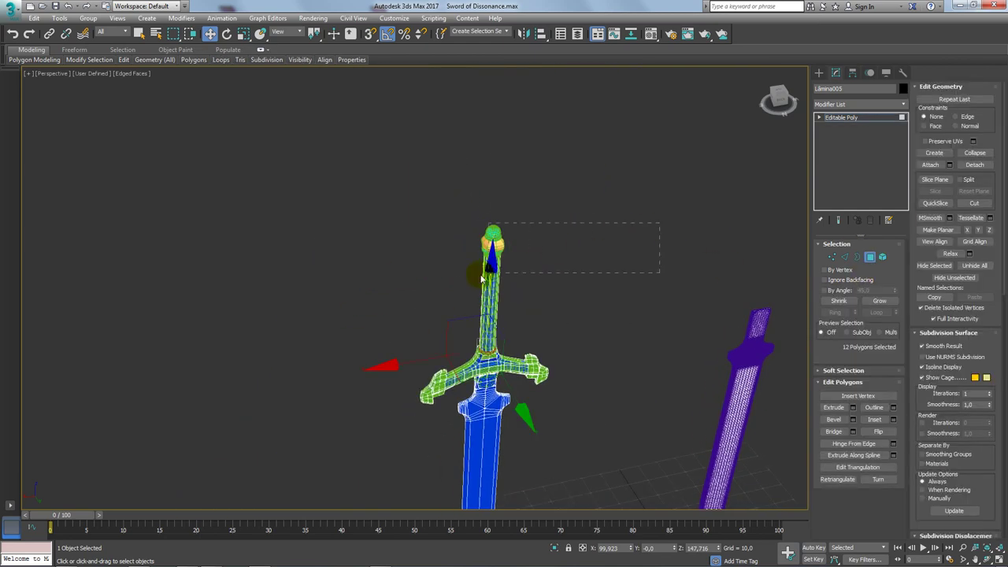
left_click_drag(656, 221, 453, 274)
scroll(461, 304, "up", 5)
scroll(577, 309, "up", 5)
scroll(699, 285, "up", 5)
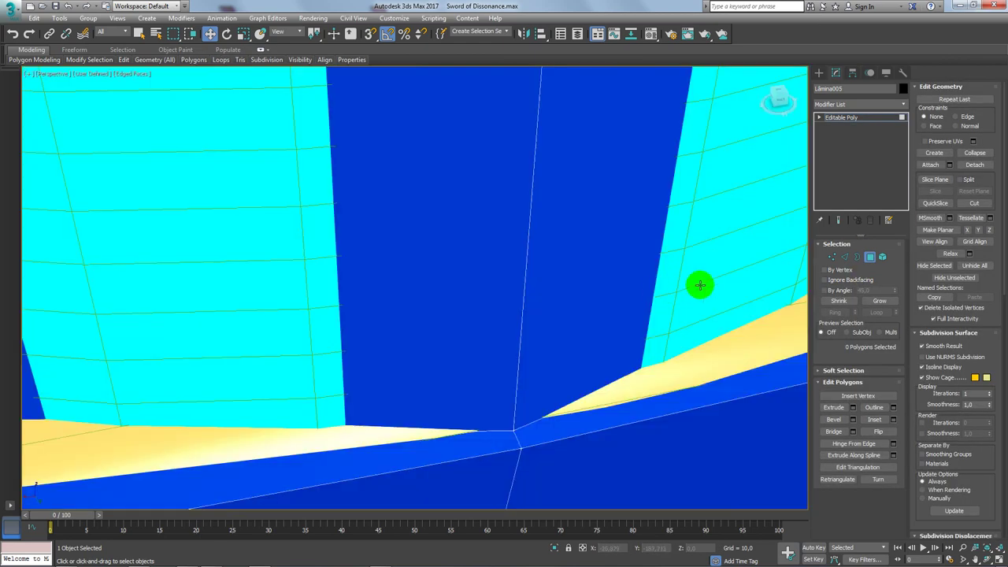
left_click(857, 257)
scroll(607, 243, "down", 5)
- Frame the grip and guard, then raise the selected open border upward
scroll(596, 211, "down", 1)
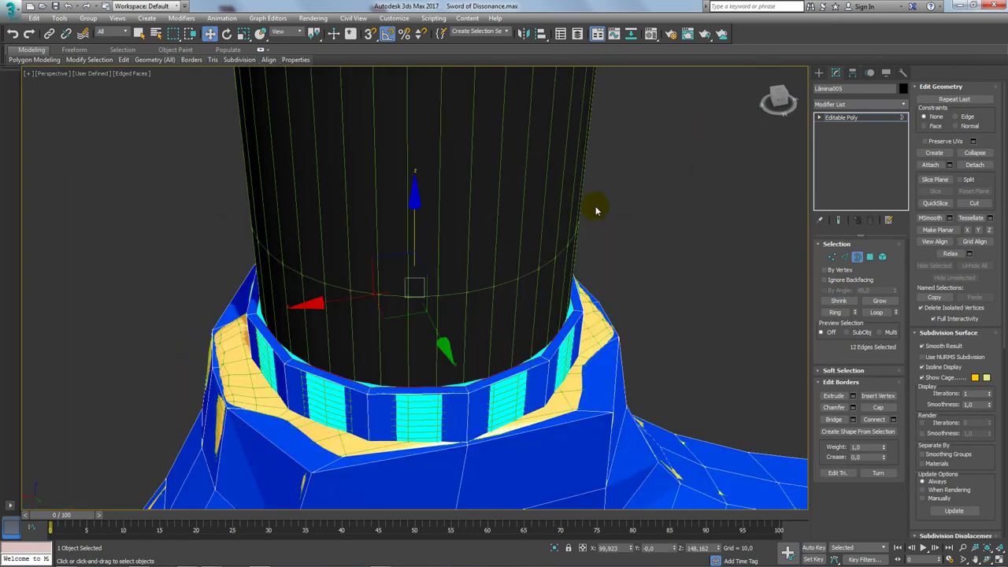
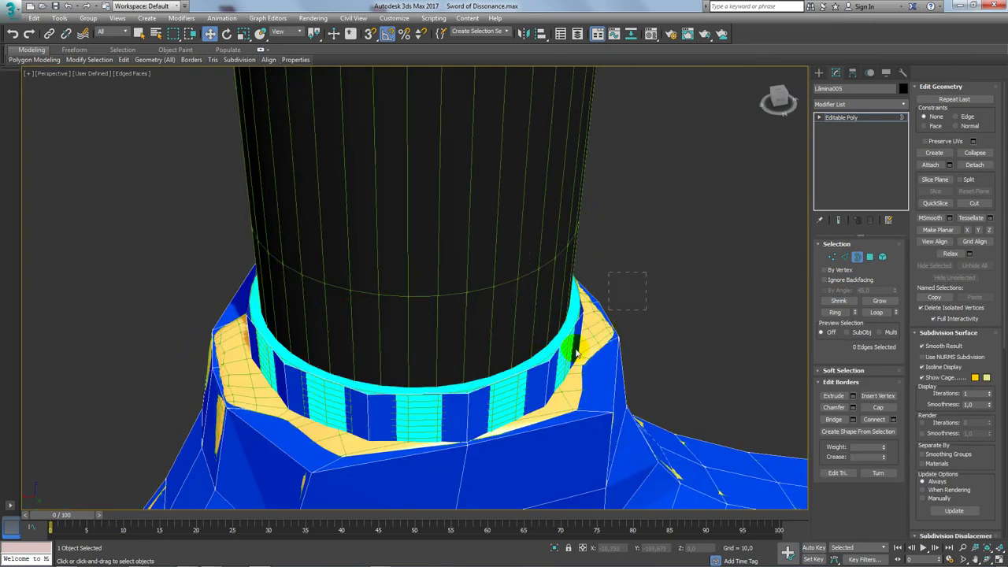
- Frame the grip and guard, then raise the selected open border upward
scroll(571, 318, "down", 3)
middle_click_drag(470, 227, 448, 308)
scroll(444, 299, "down", 2)
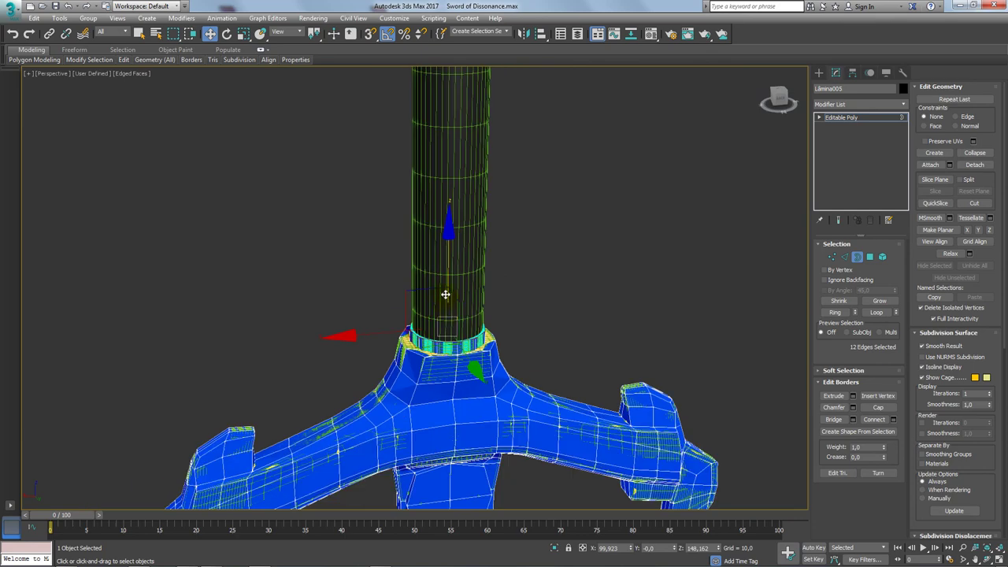
scroll(449, 337, "up", 4)
key("r")
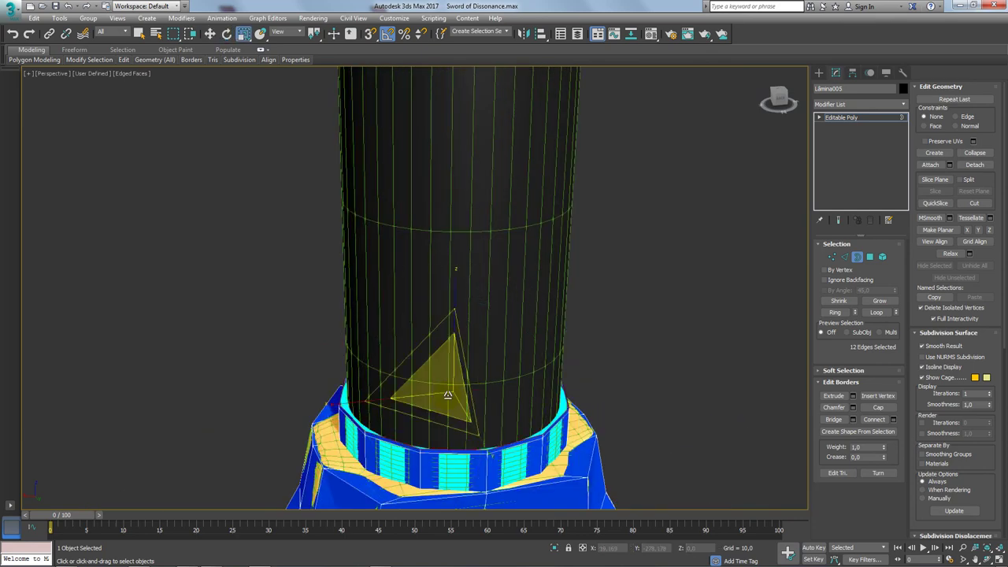
scroll(442, 391, "down", 1)
scroll(443, 388, "down", 1)
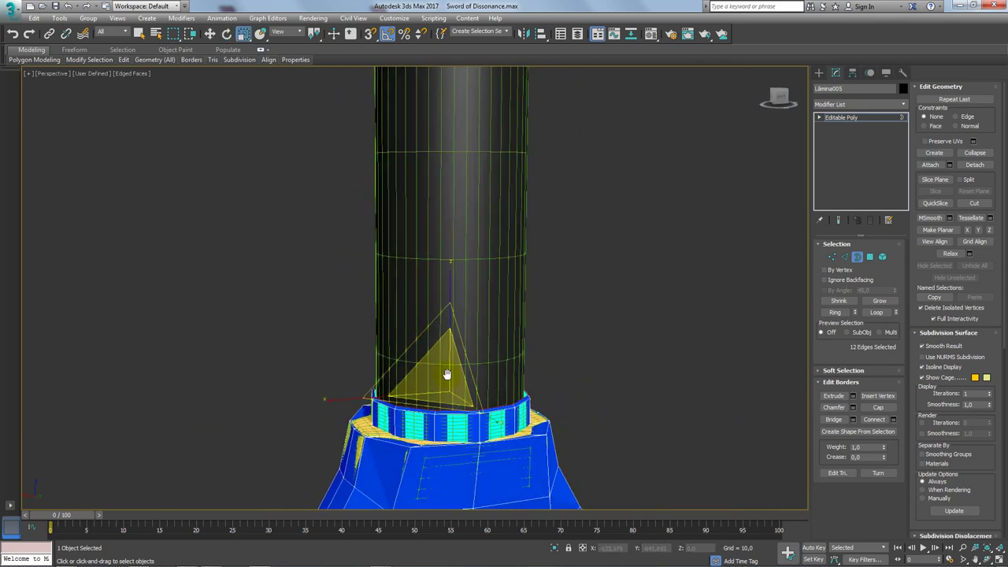
scroll(444, 389, "down", 2)
scroll(445, 389, "down", 2)
key("w")
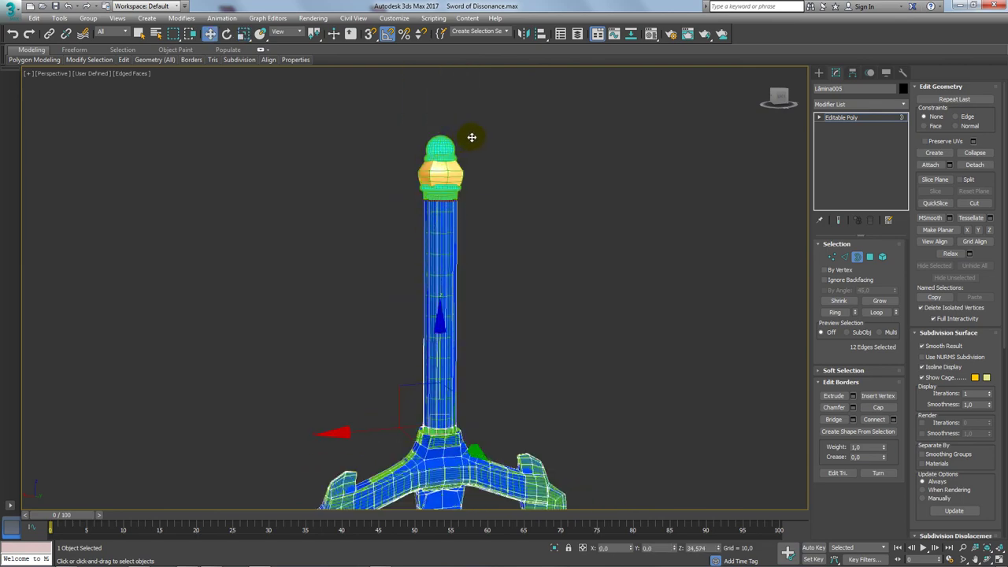
scroll(472, 137, "up", 5)
scroll(443, 256, "up", 1)
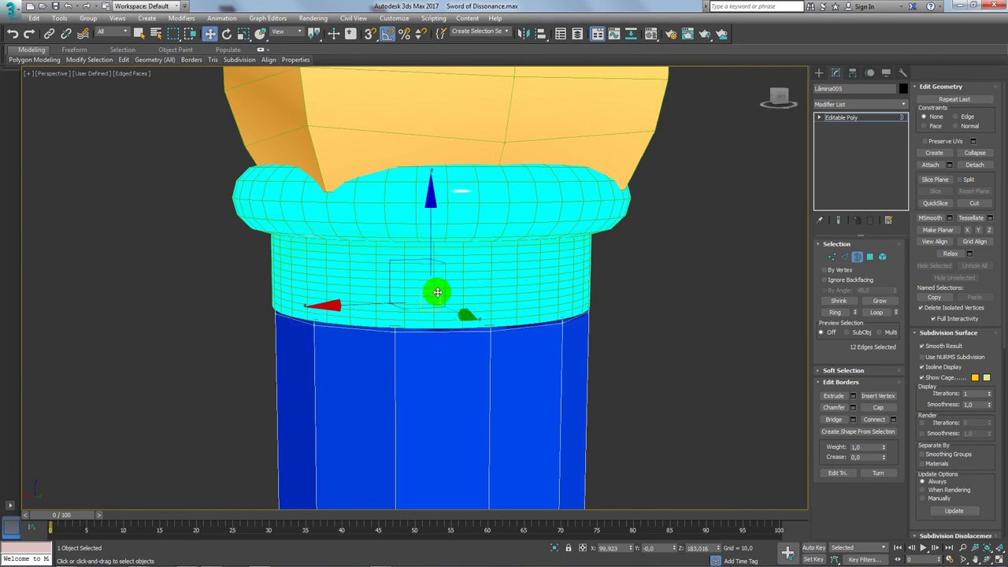
key("r")
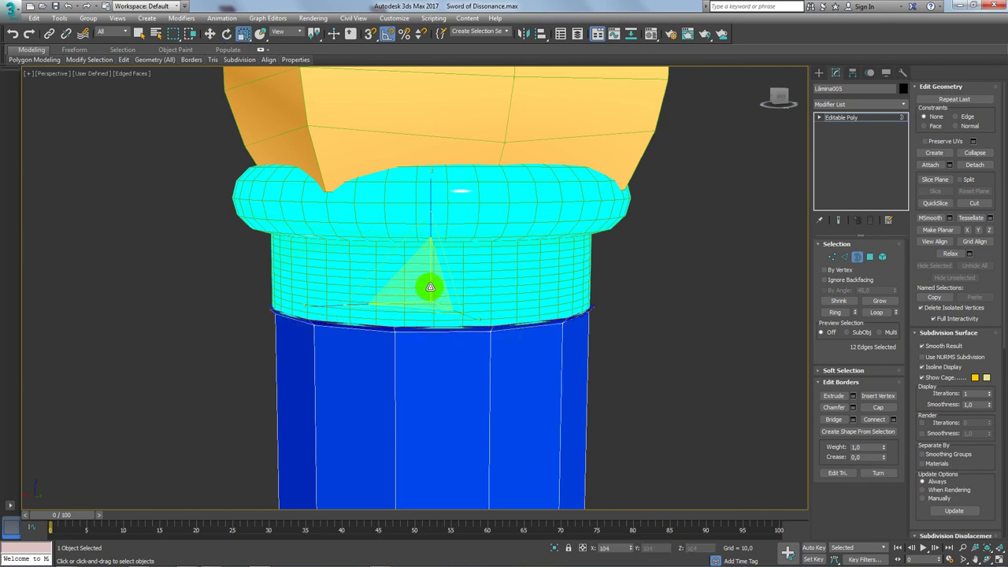
key("w")
left_click_drag(431, 246, 427, 180)
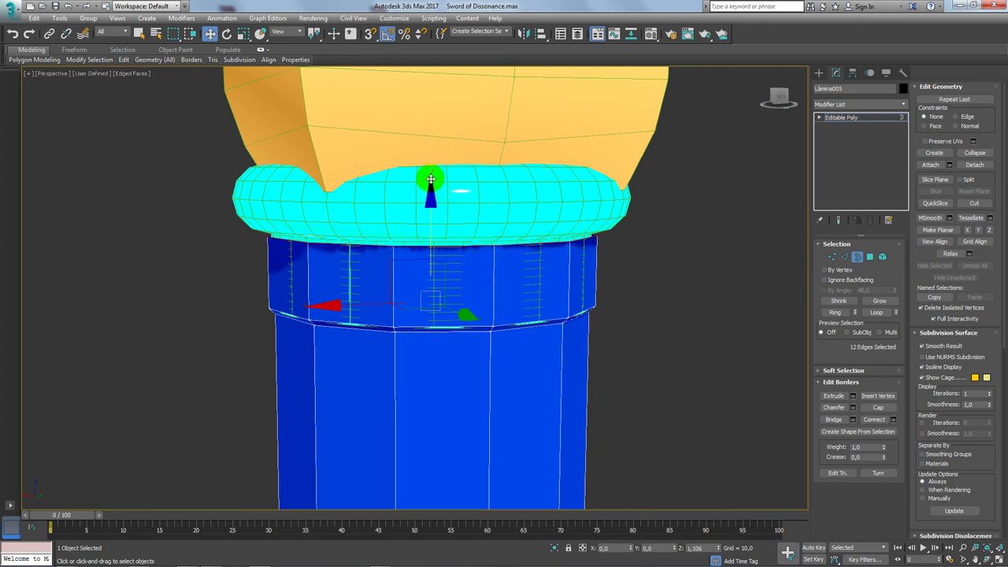
- Scale the border outward into a flared rim and lower it slightly
key("e")
key("w")
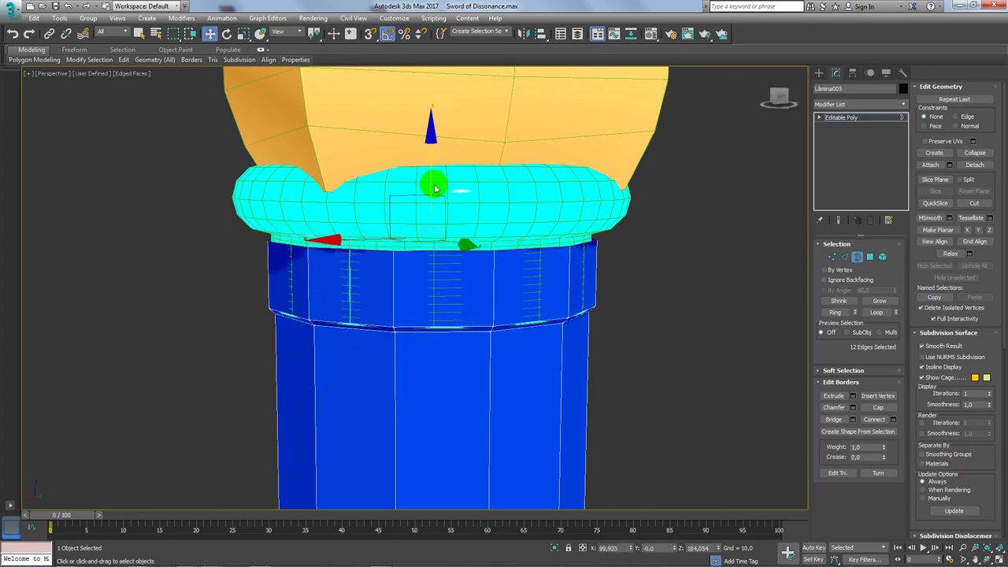
key("r")
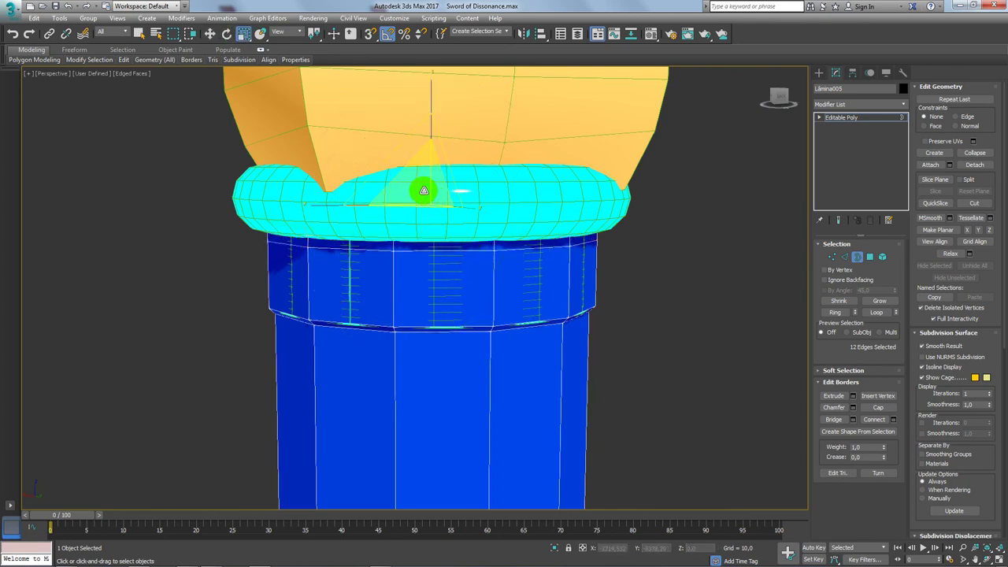
left_click_drag(419, 191, 422, 176)
key("w")
mouse_move(428, 140)
left_mouse_down()
mouse_move(429, 149)
mouse_move(430, 102)
left_mouse_up()
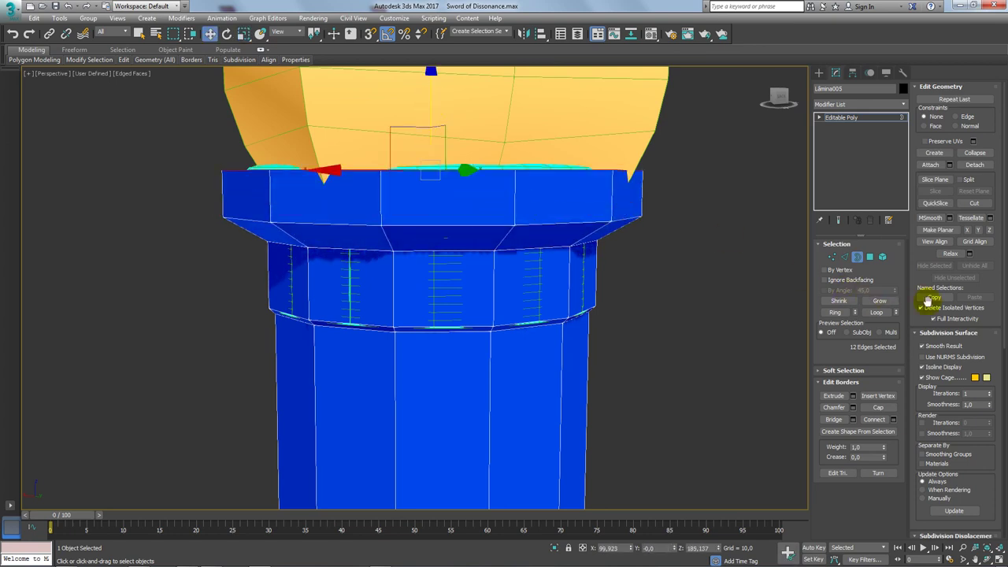
- Select the ring of 12 rim polygons and shrink them slightly
left_click(869, 256)
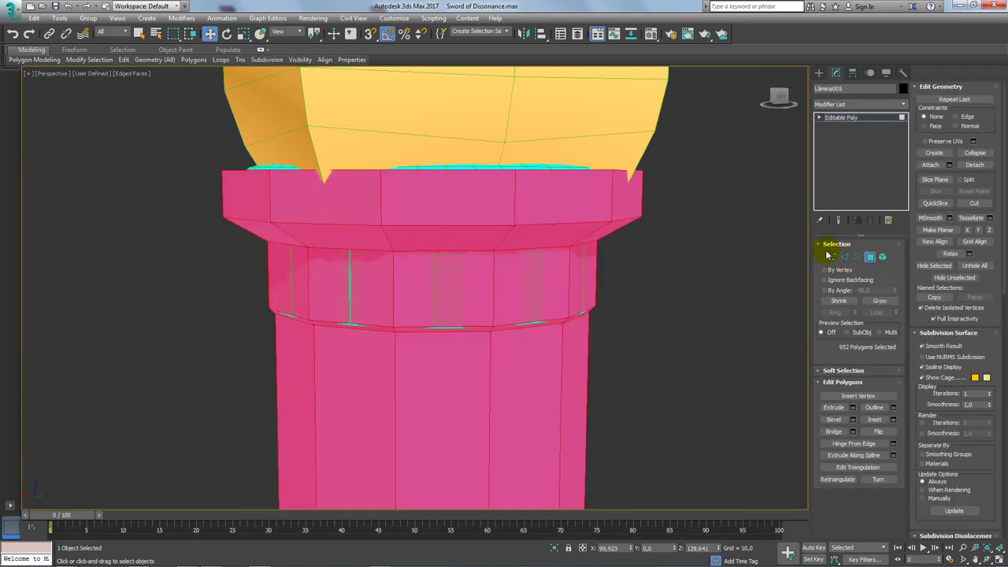
left_click(859, 258)
left_click(869, 256, "ctrl")
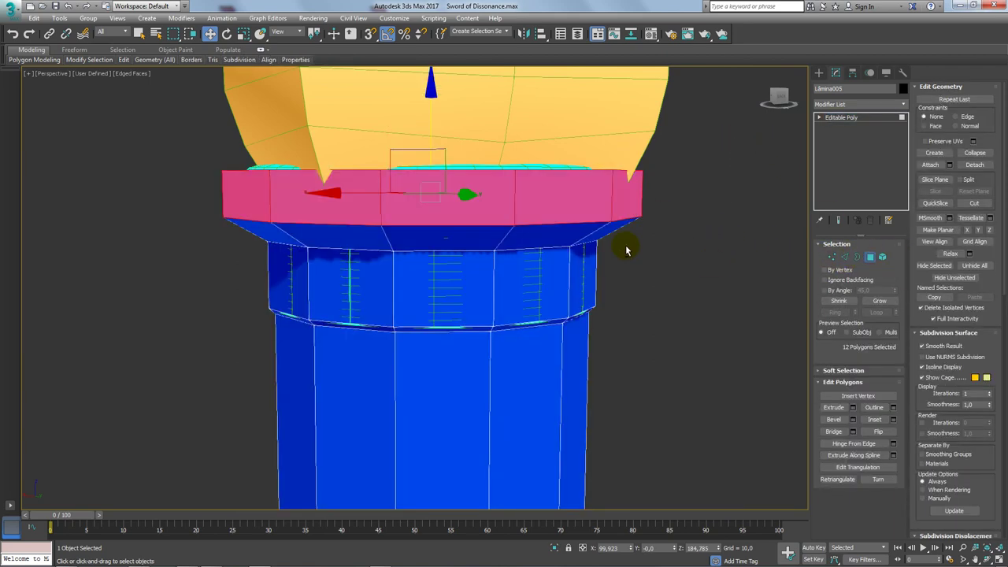
middle_click_drag(634, 243, 577, 169, "alt")
key("r")
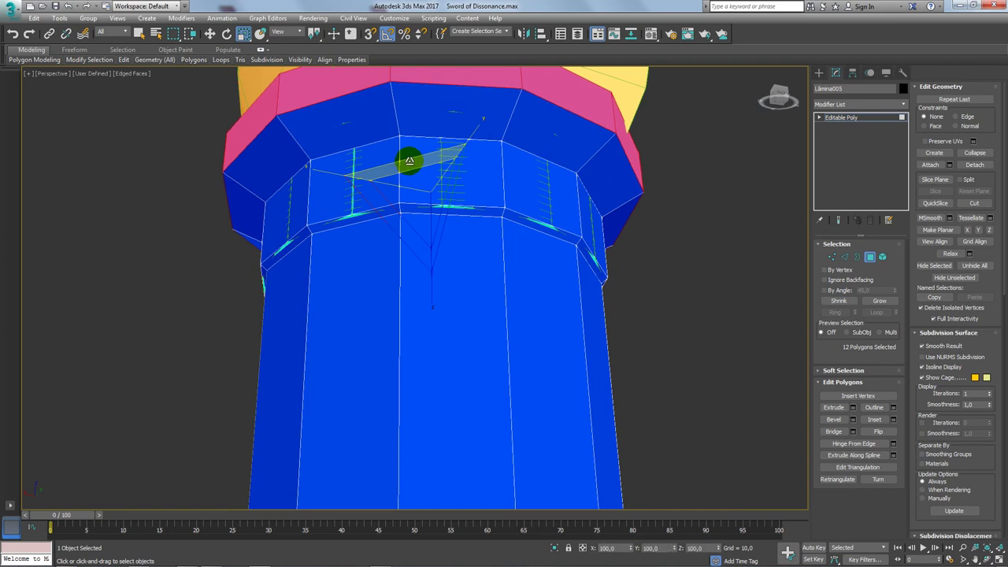
left_click_drag(410, 161, 410, 162)
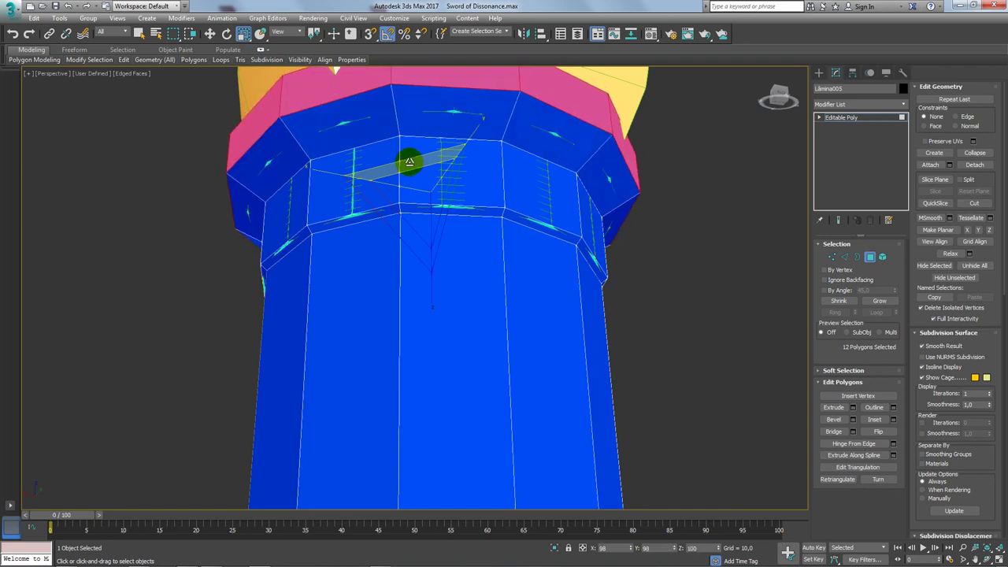
middle_click_drag(409, 160, 429, 252, "alt")
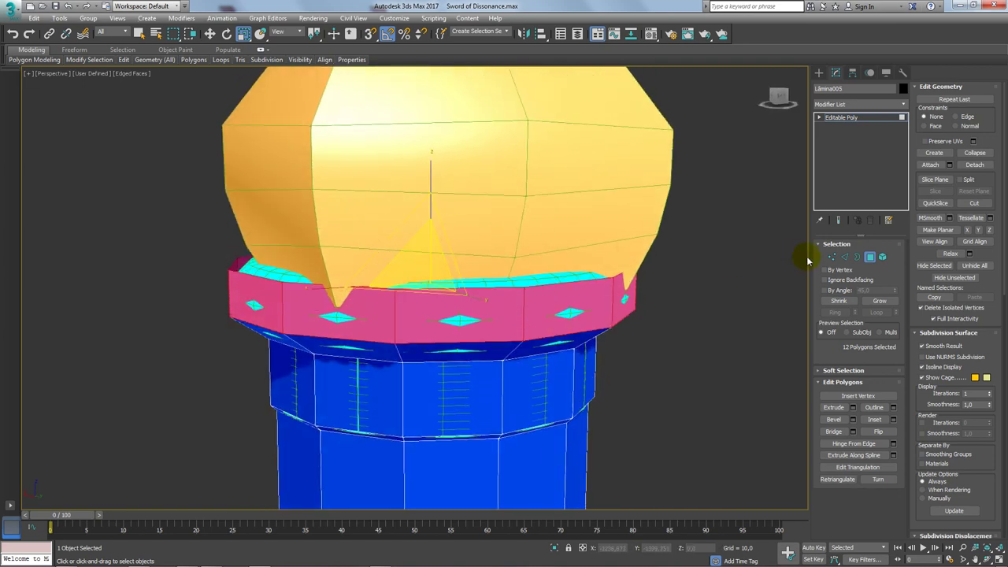
- Raise the border ring and widen it to tuck under the orange pommel
left_click(856, 258, "ctrl")
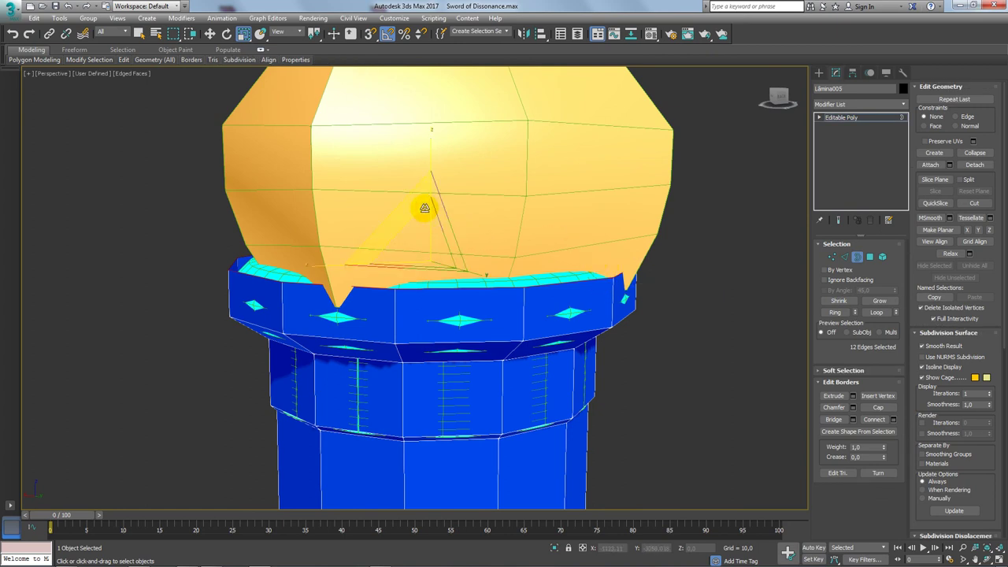
key("w")
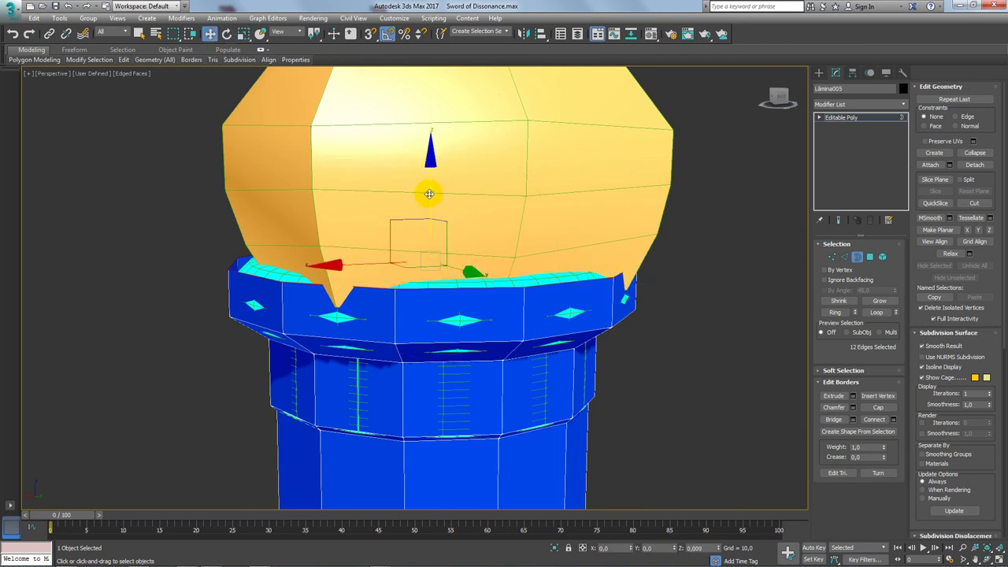
left_click_drag(429, 194, 426, 191)
key("r")
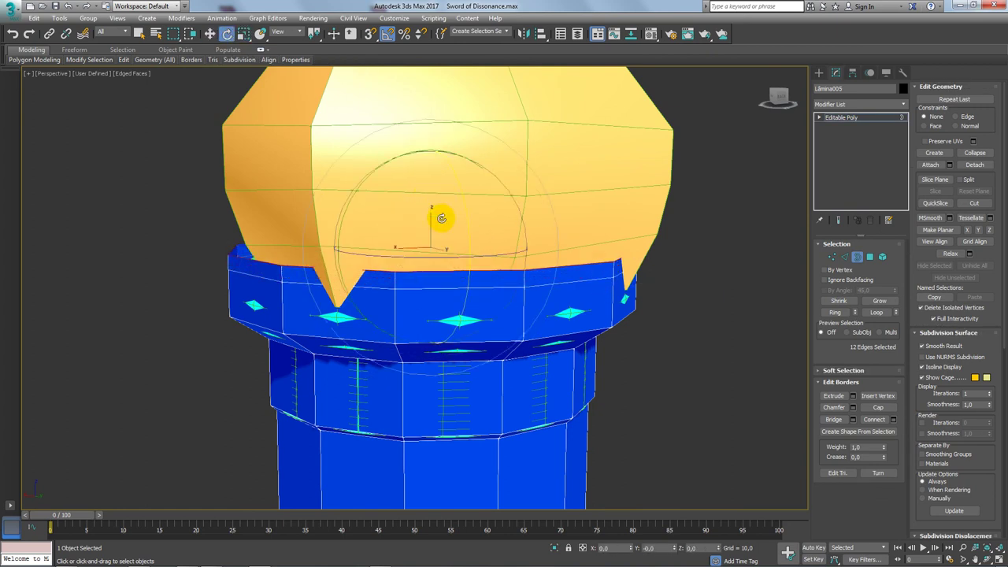
key("t")
key("shift+z")
scroll(455, 263, "down", 2)
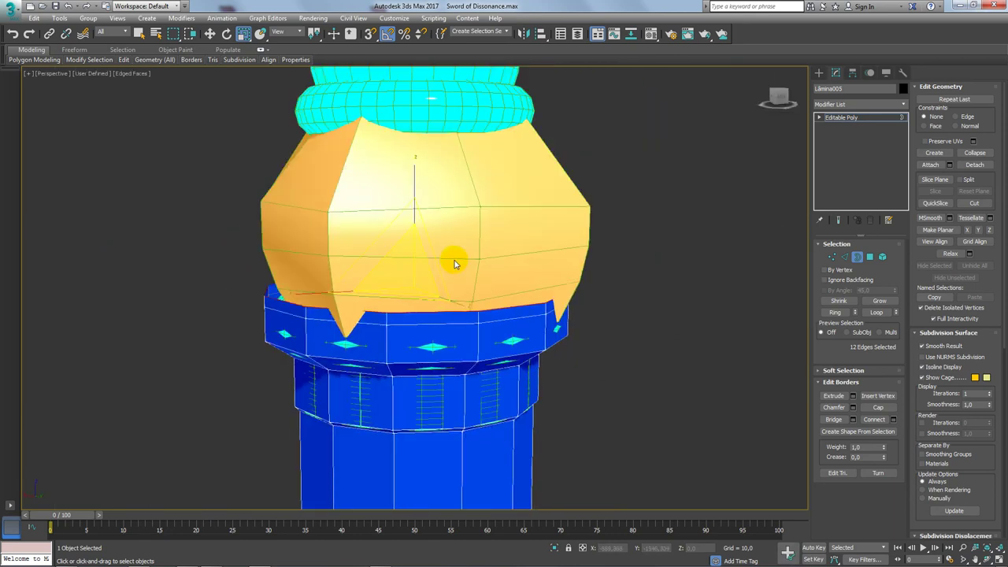
left_click_drag(404, 277, 410, 273)
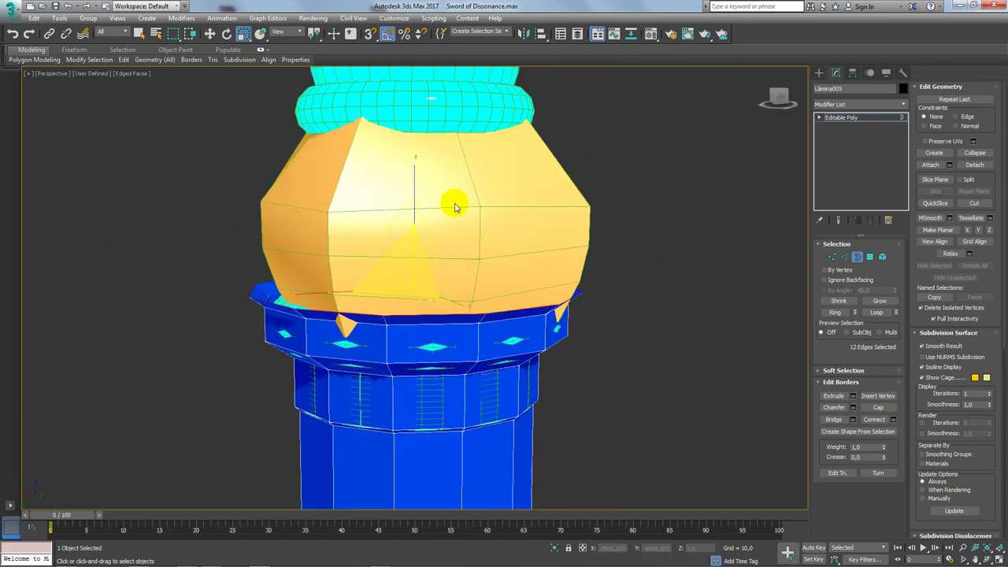
mouse_move(409, 269)
middle_mouse_down("alt")
mouse_move(423, 288)
mouse_move(371, 277)
mouse_move(360, 304)
mouse_move(419, 344)
mouse_move(465, 292)
mouse_move(511, 299)
mouse_move(401, 294)
mouse_move(479, 304)
middle_mouse_up("alt")
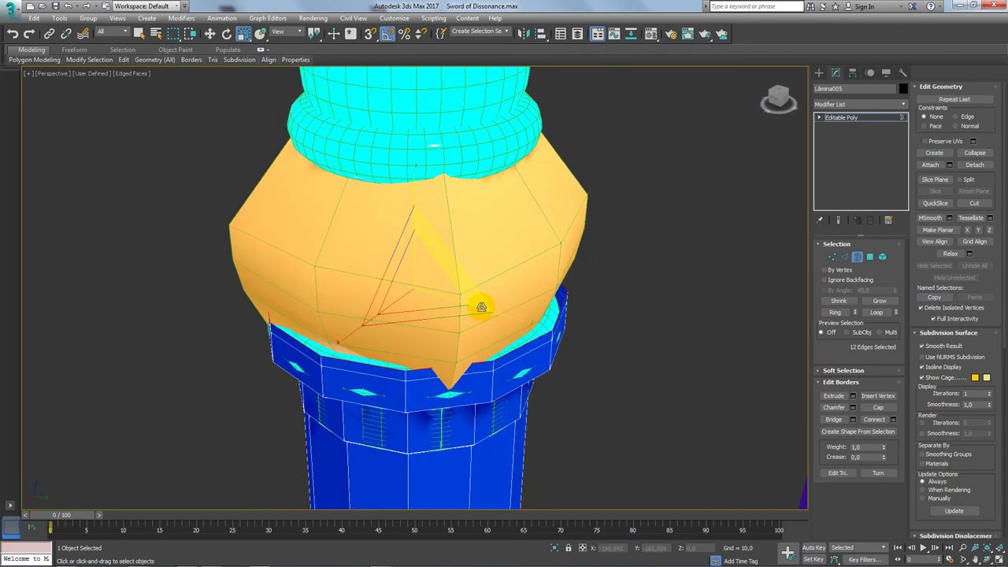
left_click(839, 118)
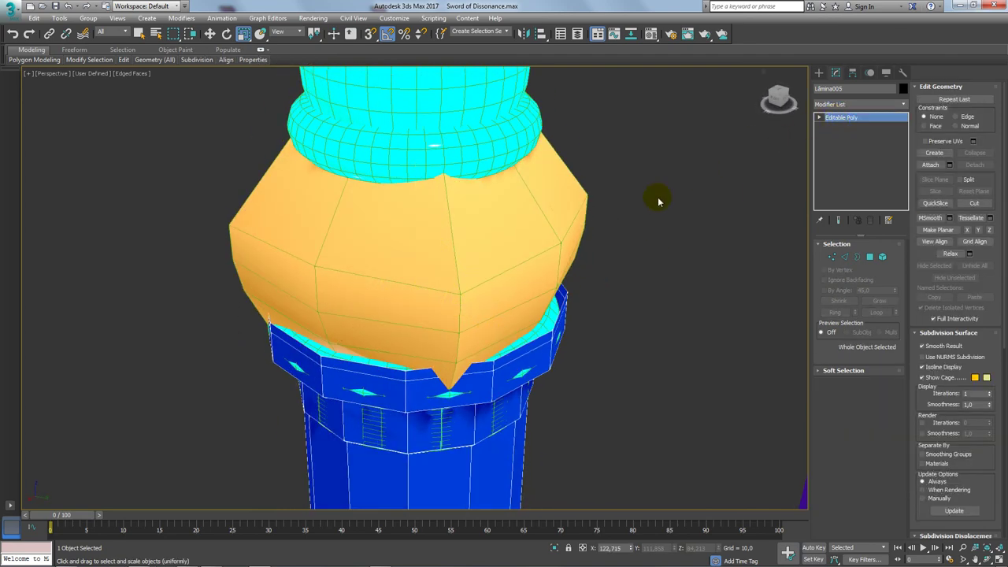
- Cap the column's open border and isolate the column
scroll(570, 211, "down", 5)
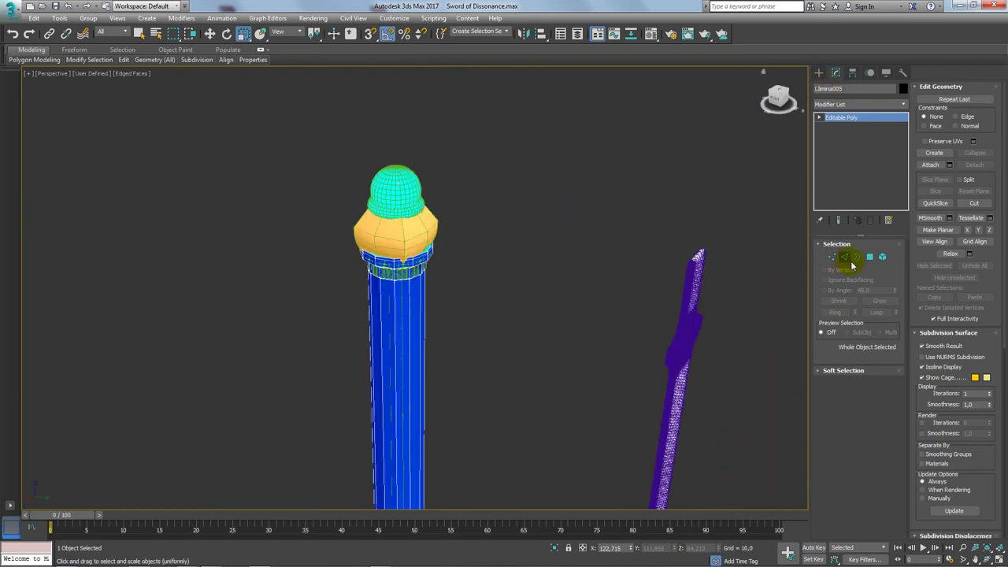
left_click(856, 258)
key("z")
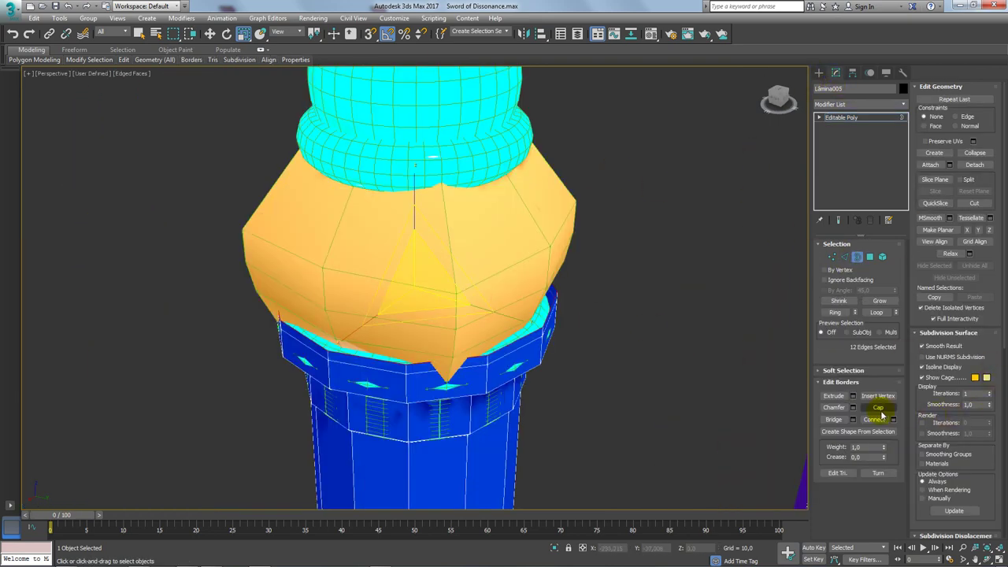
left_click(879, 410)
left_click(554, 547)
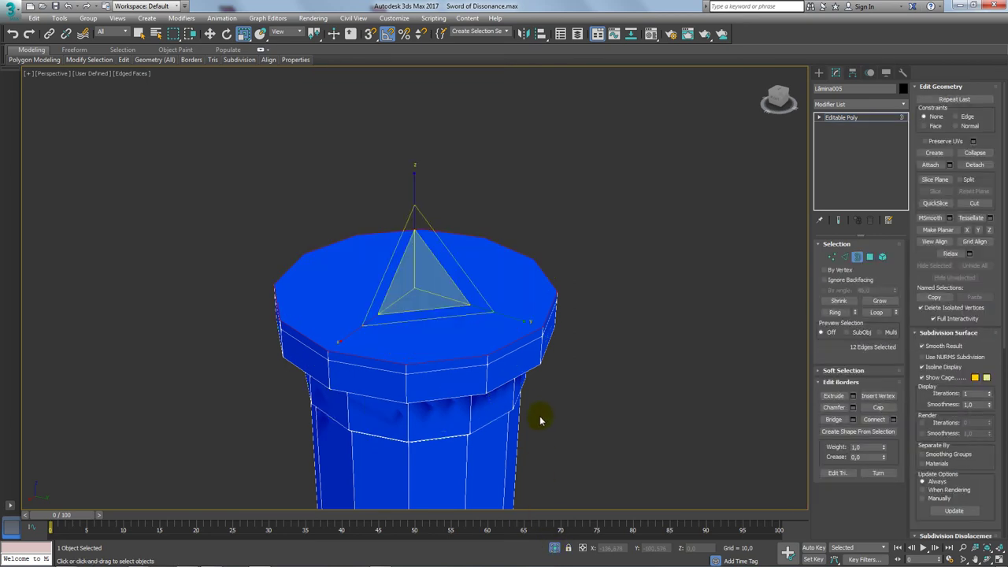
mouse_move(540, 412)
middle_mouse_down("alt")
mouse_move(533, 360)
mouse_move(663, 304)
middle_mouse_up("alt")
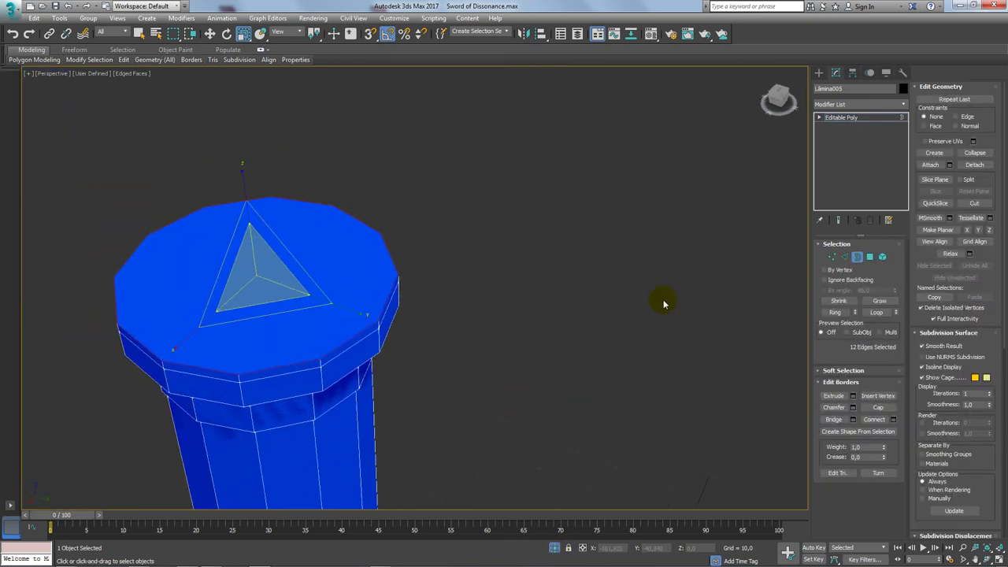
- Start drawing a Standard Primitives box beside the column
left_click(819, 72)
left_click(839, 137)
mouse_move(484, 438)
left_mouse_down()
mouse_move(536, 465)
mouse_move(571, 435)
left_mouse_up()
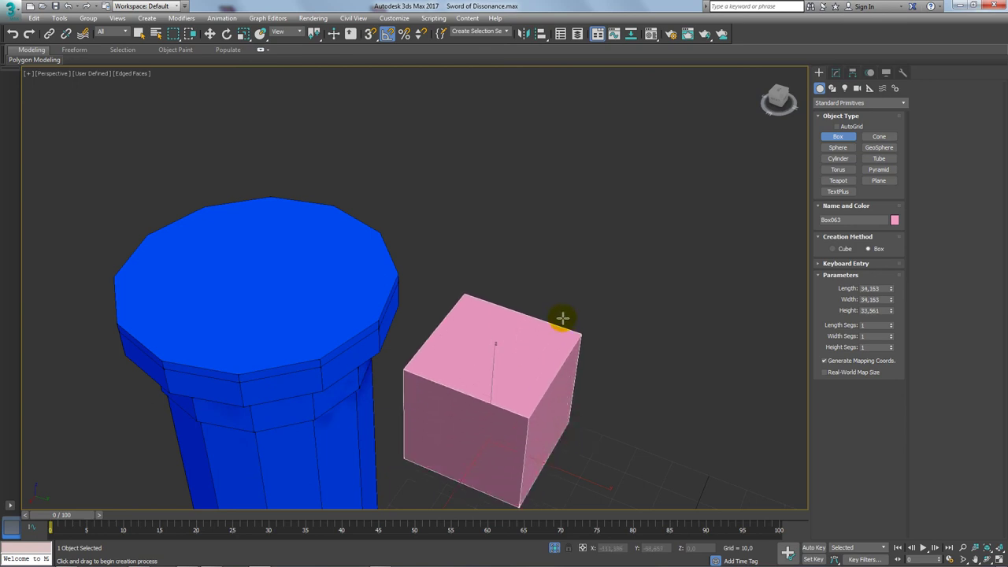
- Finish the cube and use Select and Place to set it on the blue grip
left_click(562, 315)
key("r")
left_click(260, 33)
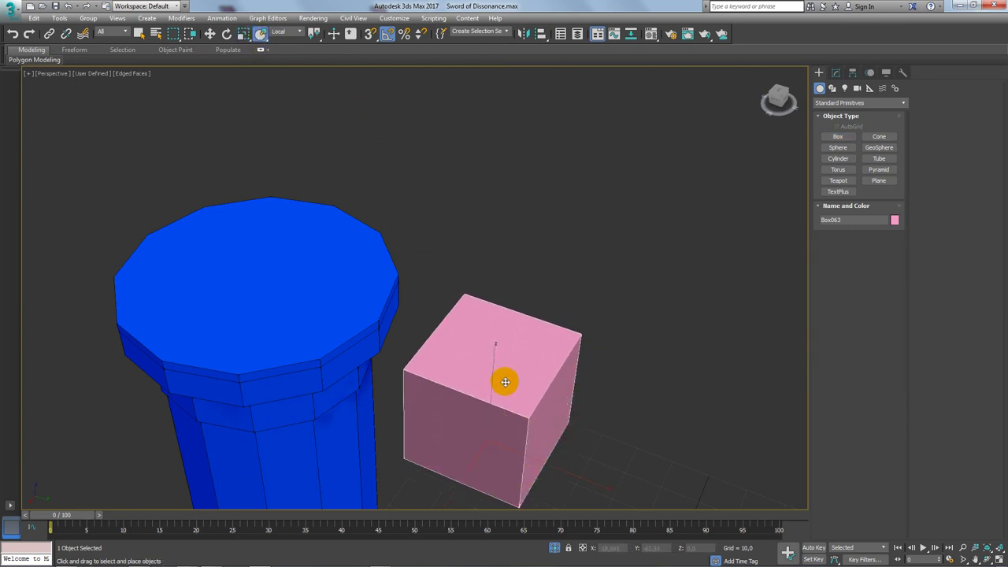
mouse_move(504, 380)
left_mouse_down()
mouse_move(308, 271)
mouse_move(387, 288)
mouse_move(418, 310)
mouse_move(452, 508)
left_mouse_up()
right_click(308, 272)
- Scale the cube slightly to fit the grip top and begin aligning it with Alt+A
left_click(838, 87)
key("r")
scroll(429, 405, "up", 5)
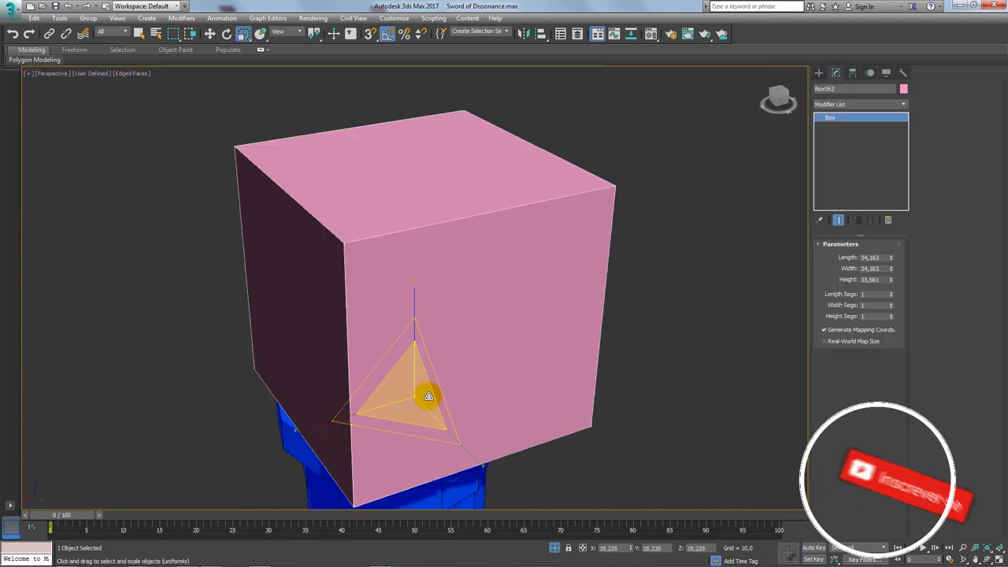
scroll(426, 433, "down", 2)
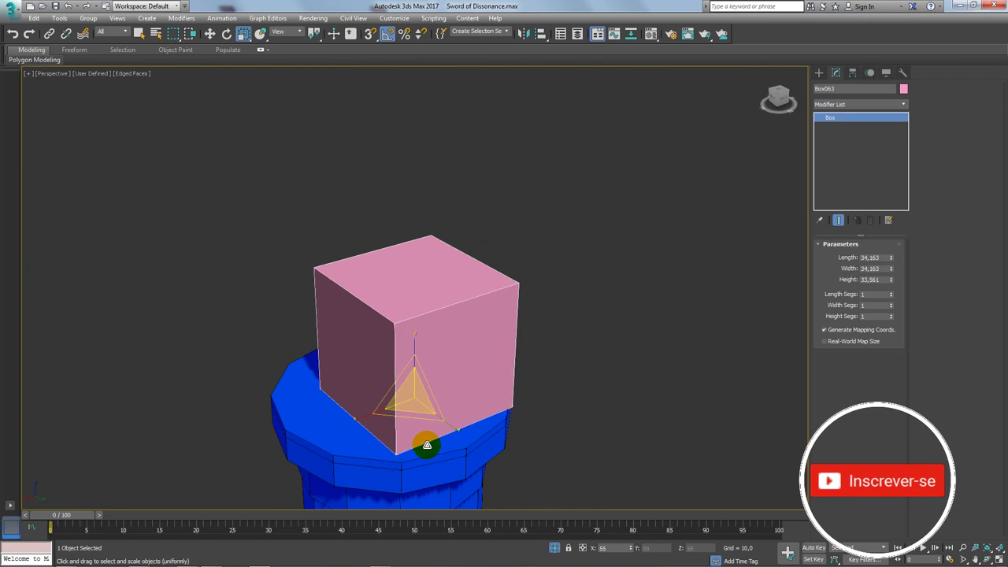
left_click_drag(424, 438, 433, 432)
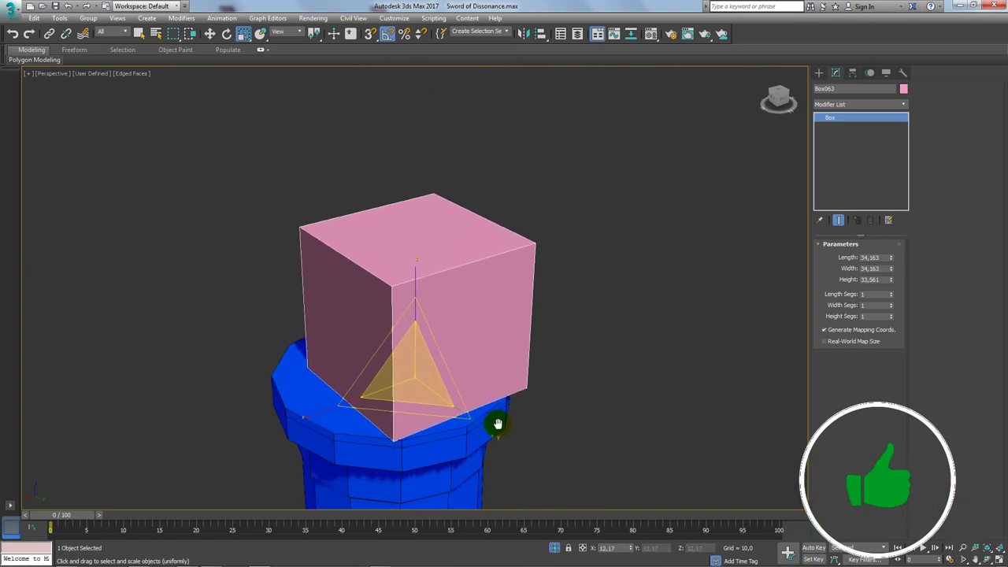
middle_click_drag(499, 420, 434, 232)
key("alt+a")
- Align the cube to Lámina005 in X and Y, pivot point to pivot point
left_click(323, 381)
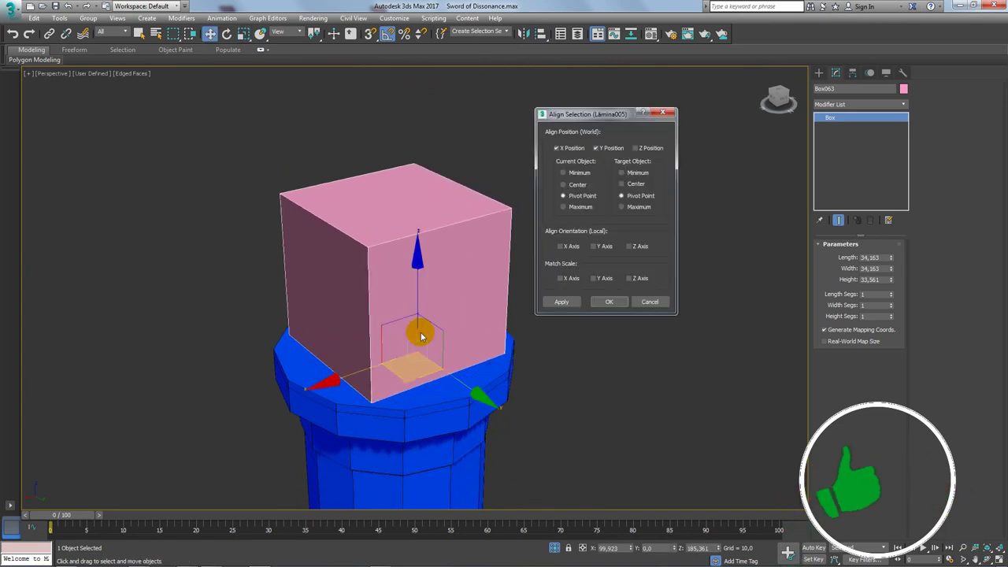
left_click(600, 149)
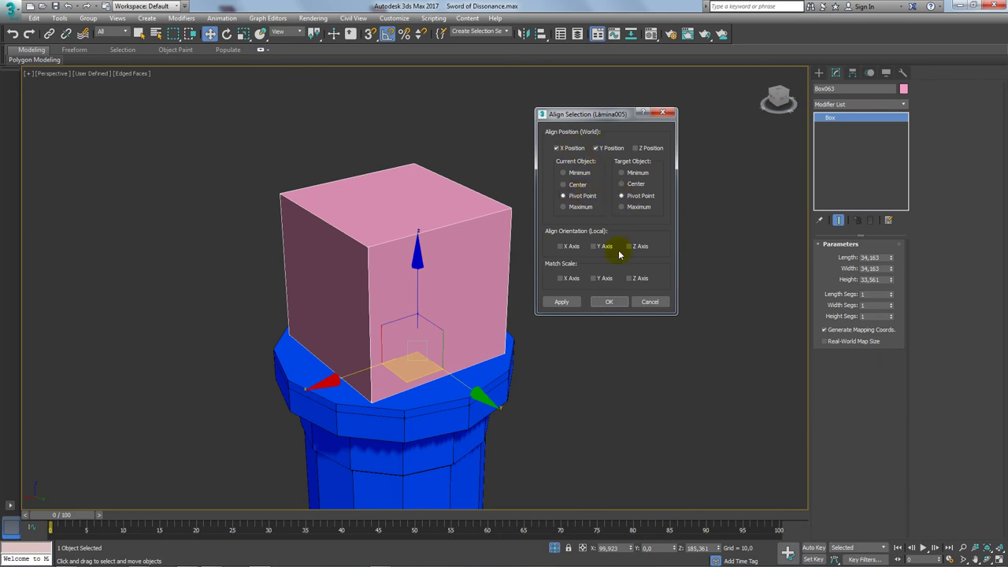
left_click(610, 303)
mouse_move(610, 303)
middle_mouse_down("alt")
mouse_move(547, 322)
mouse_move(567, 330)
middle_mouse_up("alt")
- Convert the cube to an Editable Poly and enter Polygon level
right_click(477, 272)
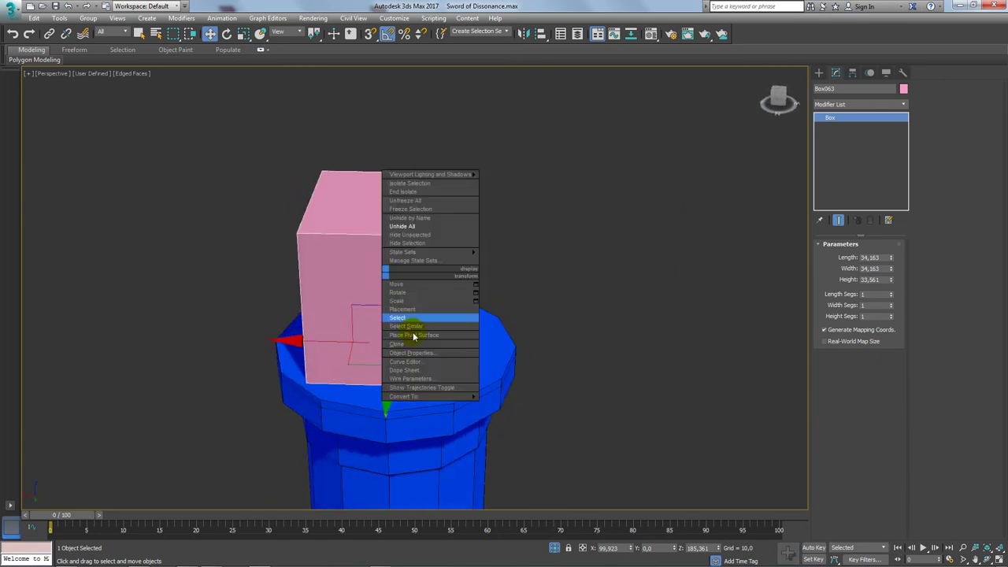
left_click(512, 406)
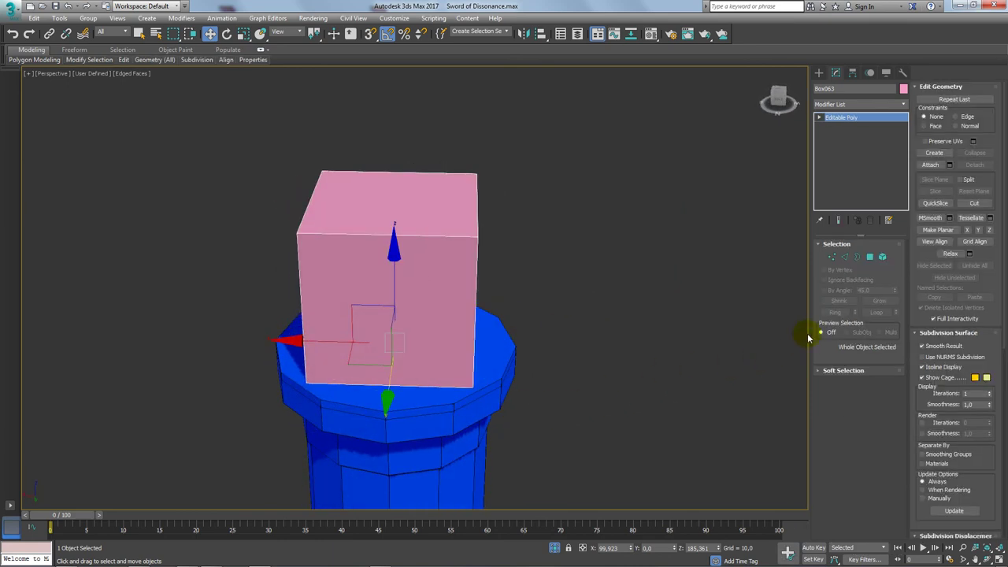
left_click(869, 257)
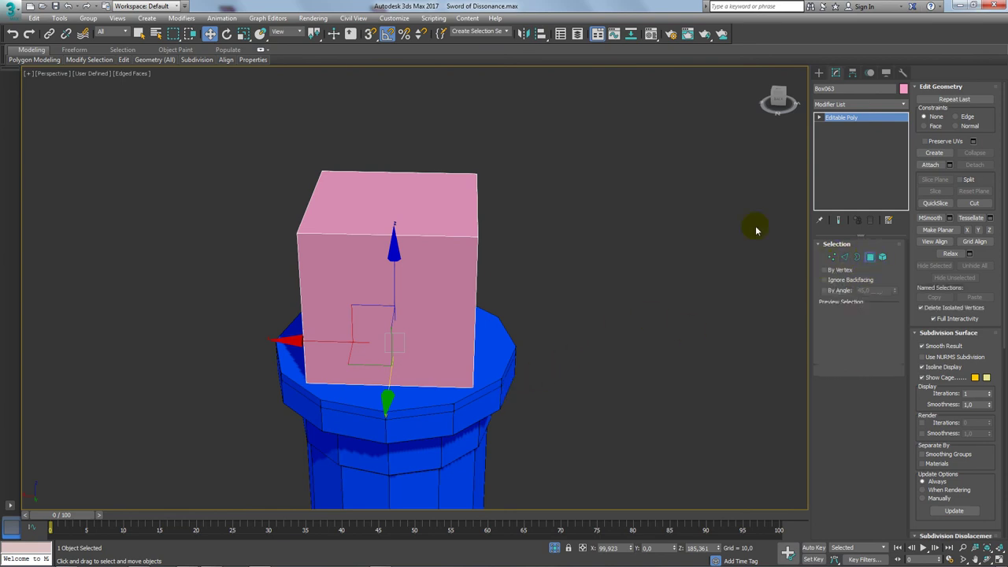
mouse_move(753, 225)
middle_mouse_down("alt")
mouse_move(513, 232)
mouse_move(393, 271)
mouse_move(399, 283)
middle_mouse_up("alt")
- Delete the cube's cap faces so it is open-ended
left_click(377, 270)
key("Delete")
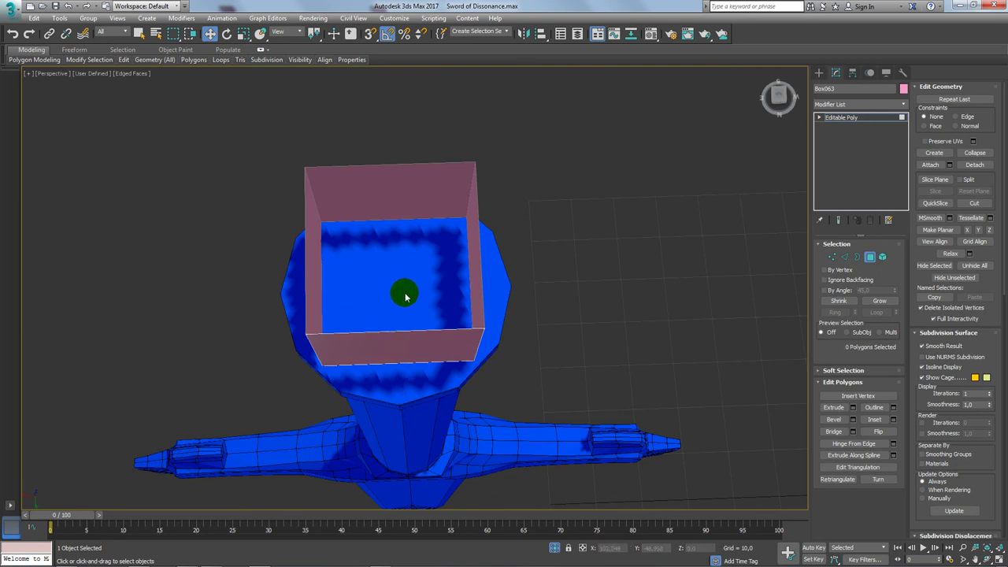
left_click(843, 256)
mouse_move(387, 247)
middle_mouse_down("alt")
mouse_move(386, 221)
mouse_move(364, 305)
middle_mouse_up("alt")
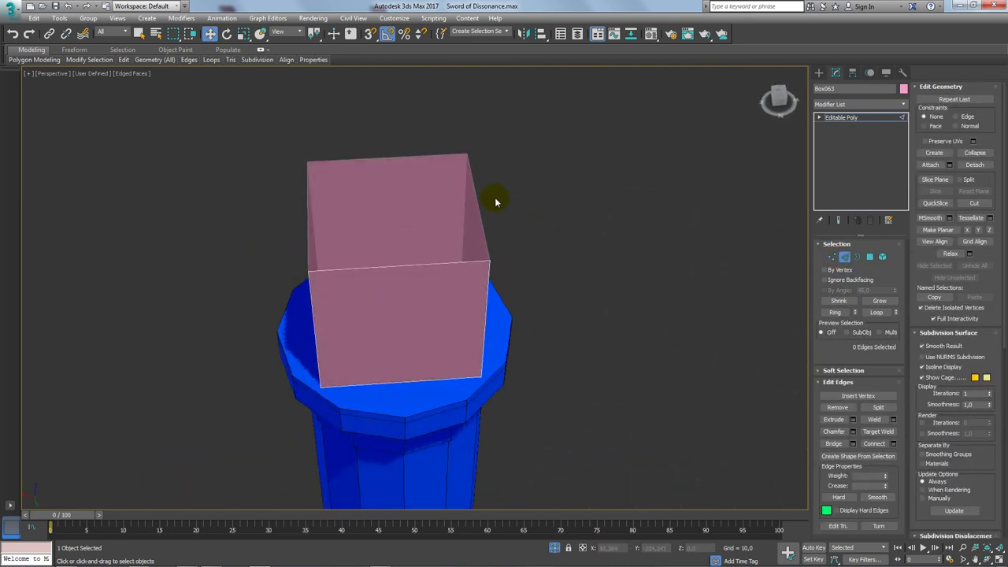
- Connect two side edge loops to split each wall into three panels
middle_click_drag(508, 238, 448, 166, "alt")
double_click(392, 391)
mouse_move(344, 295)
middle_mouse_down("alt")
mouse_move(449, 254)
mouse_move(383, 176)
middle_mouse_up("alt")
double_click(382, 384, "ctrl")
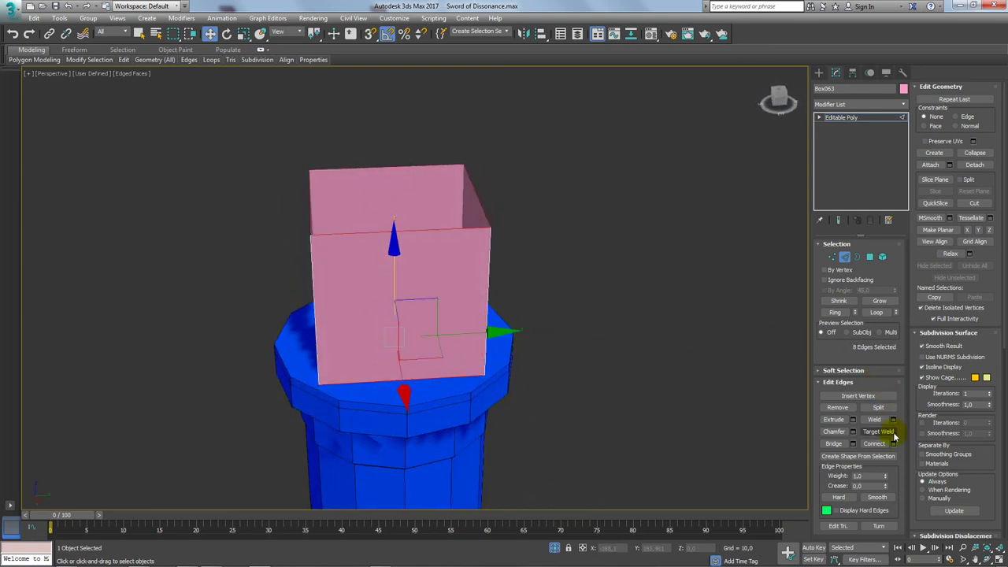
left_click(893, 444)
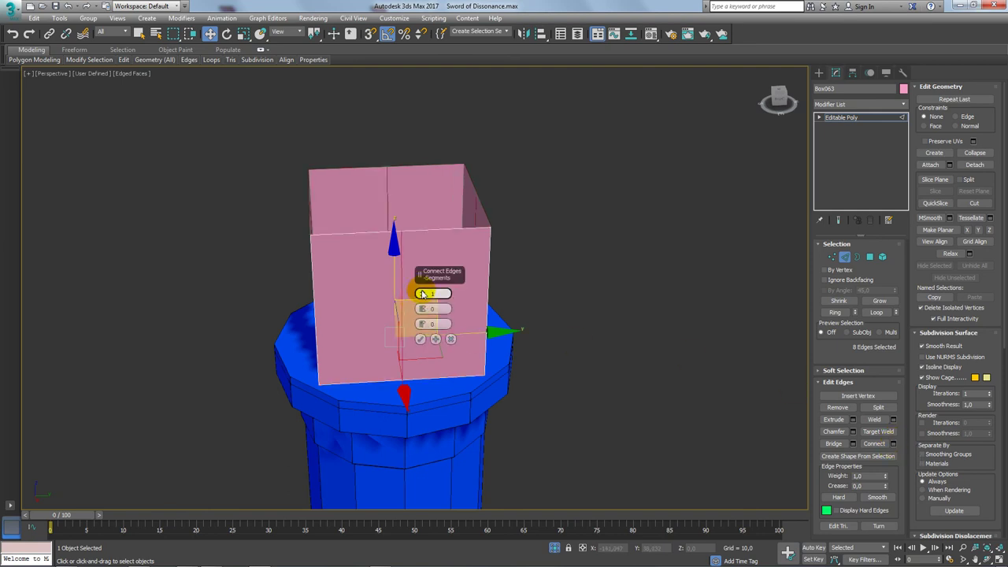
left_click(419, 338)
- Attach the open pink box to the blade object Lámina005 as one editable poly
left_click(856, 256)
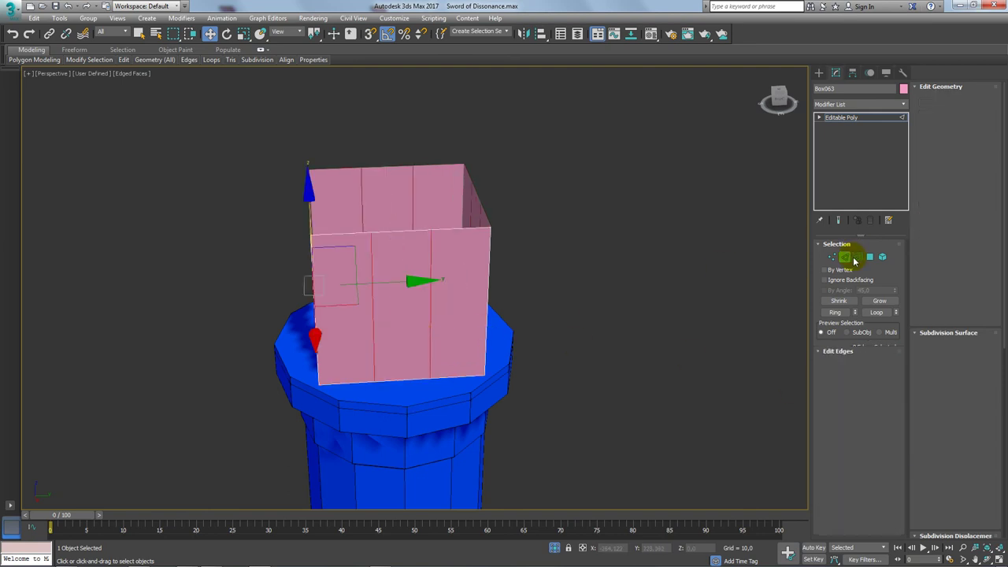
left_click(497, 229)
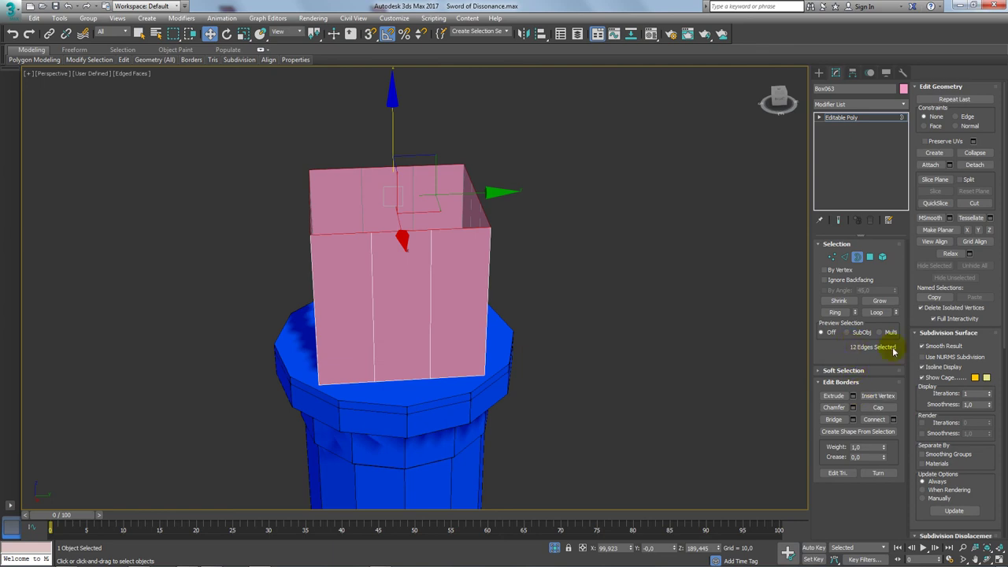
middle_click_drag(645, 331, 580, 342, "alt")
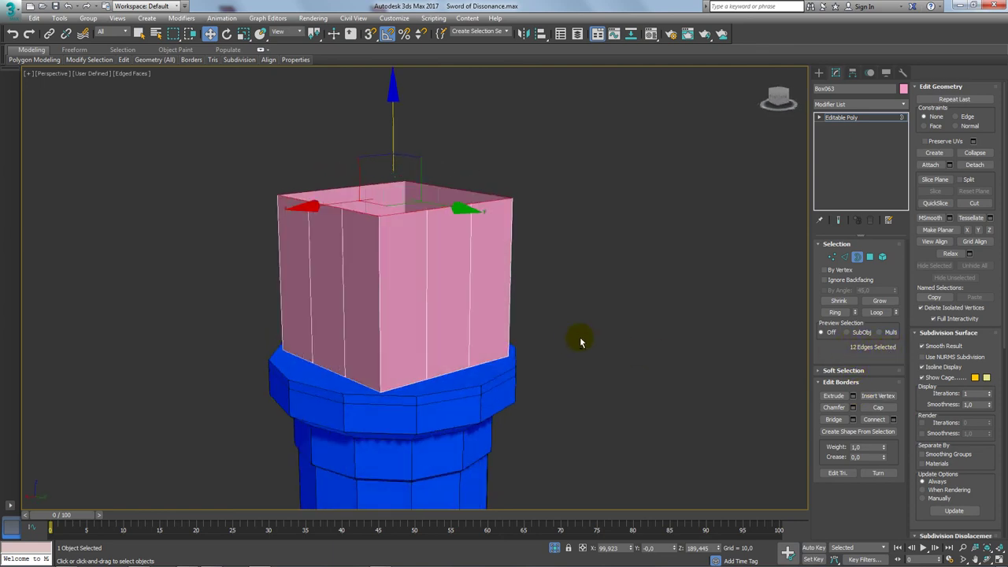
left_click(842, 117)
left_click(453, 386)
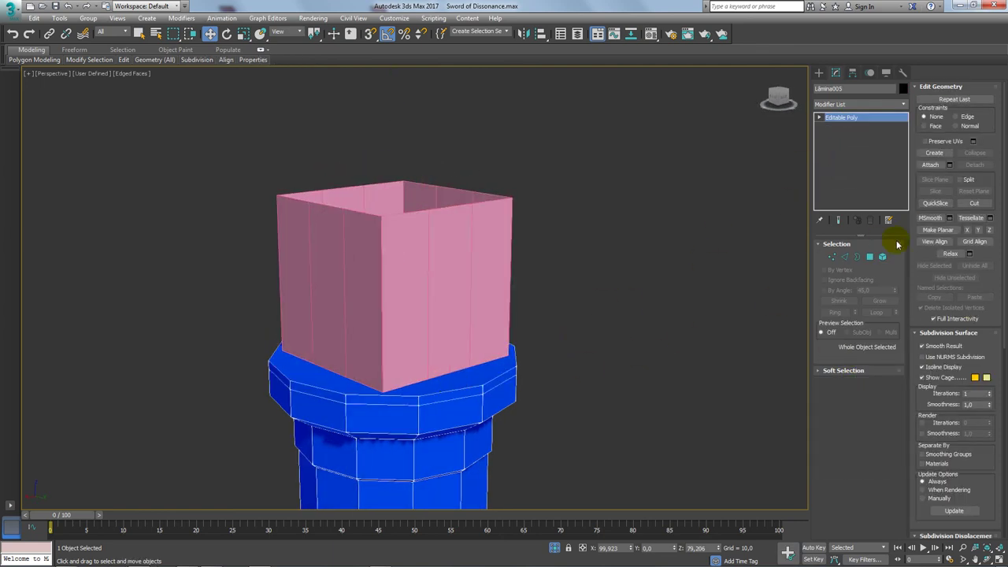
left_click(930, 165)
left_click(460, 255)
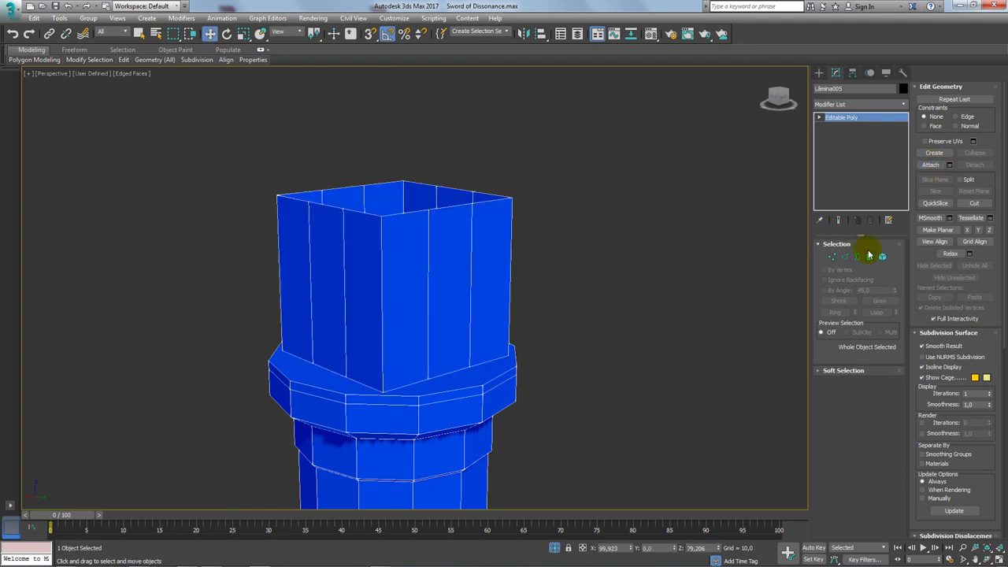
left_click(869, 256)
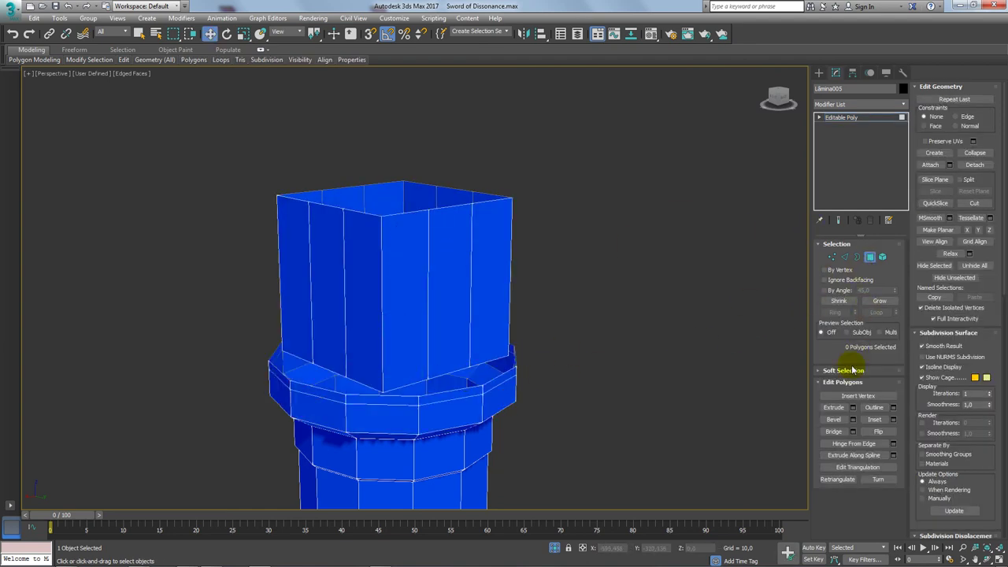
- Bridge the selected border rings and bring the hidden sword parts back into view
left_click(856, 256)
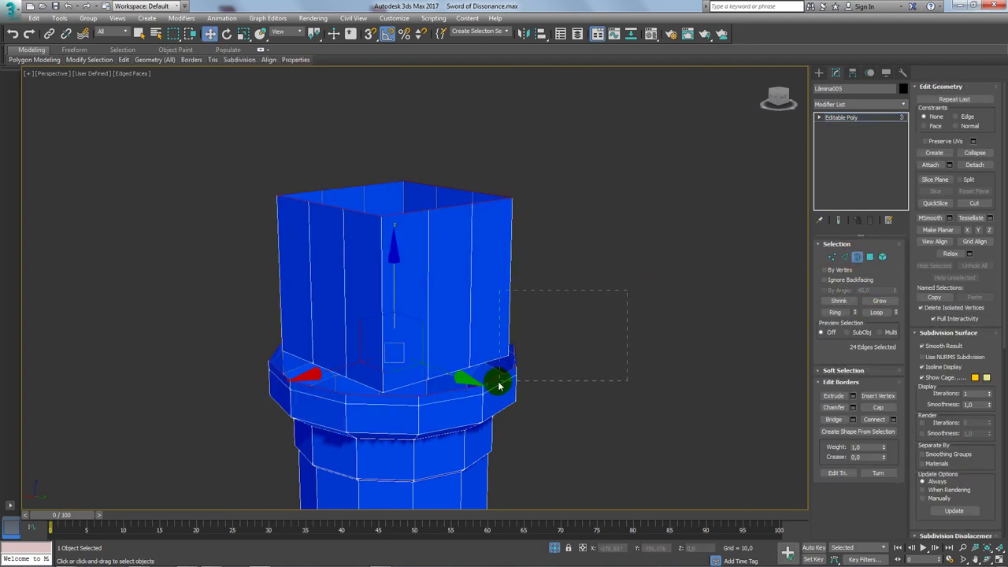
left_click(835, 423)
middle_click_drag(592, 345, 557, 342, "alt")
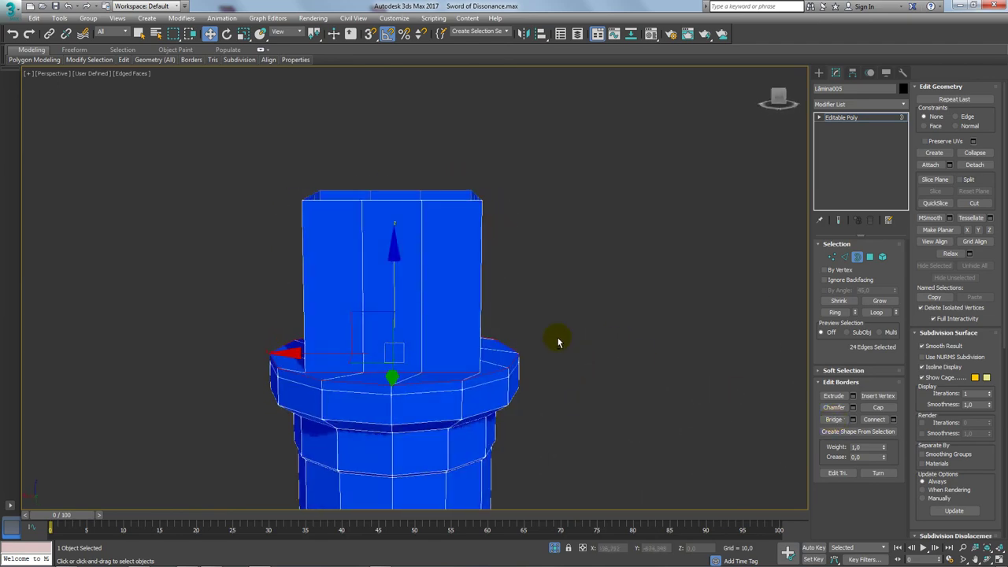
left_click(555, 548)
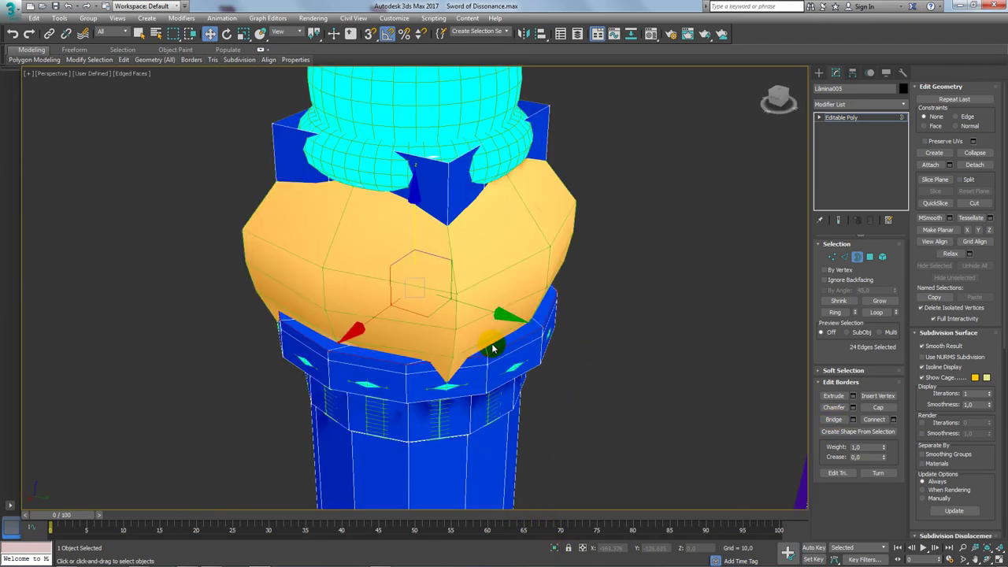
- Select the box's centre wall panels, one on each side
left_click(869, 258)
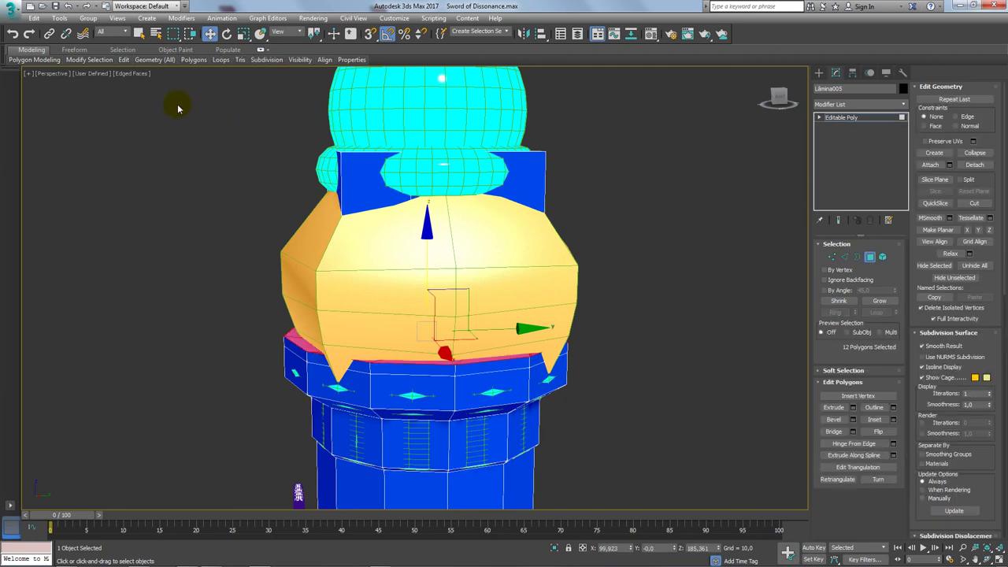
middle_click_drag(551, 235, 531, 216, "alt")
key("r")
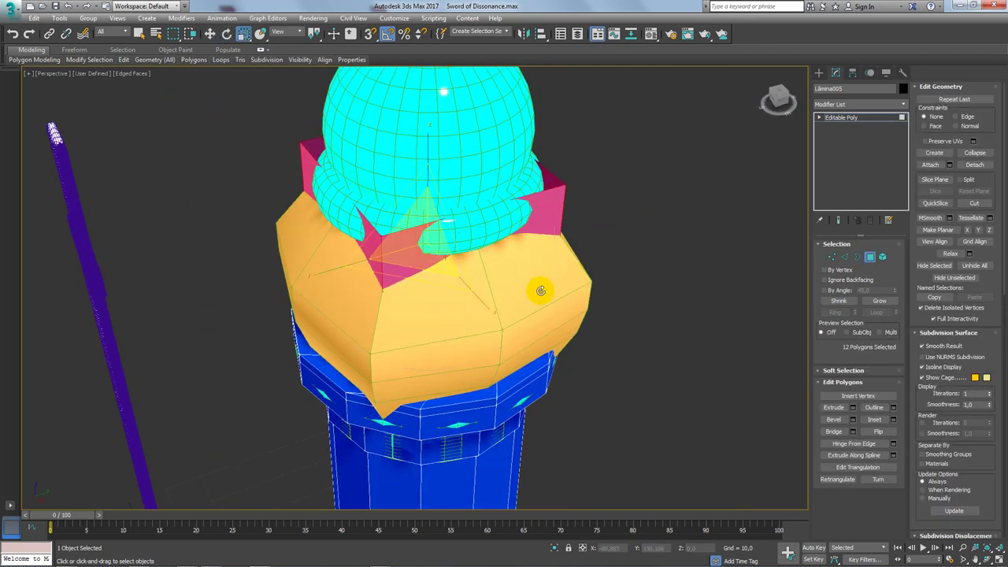
left_click_drag(417, 287, 424, 286)
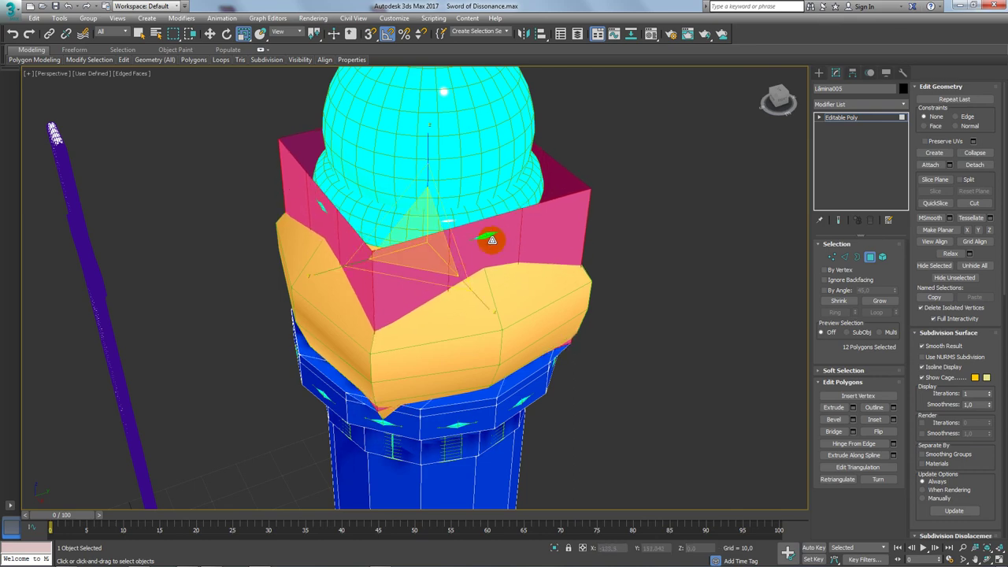
left_click(492, 239)
middle_click_drag(325, 207, 396, 227, "alt")
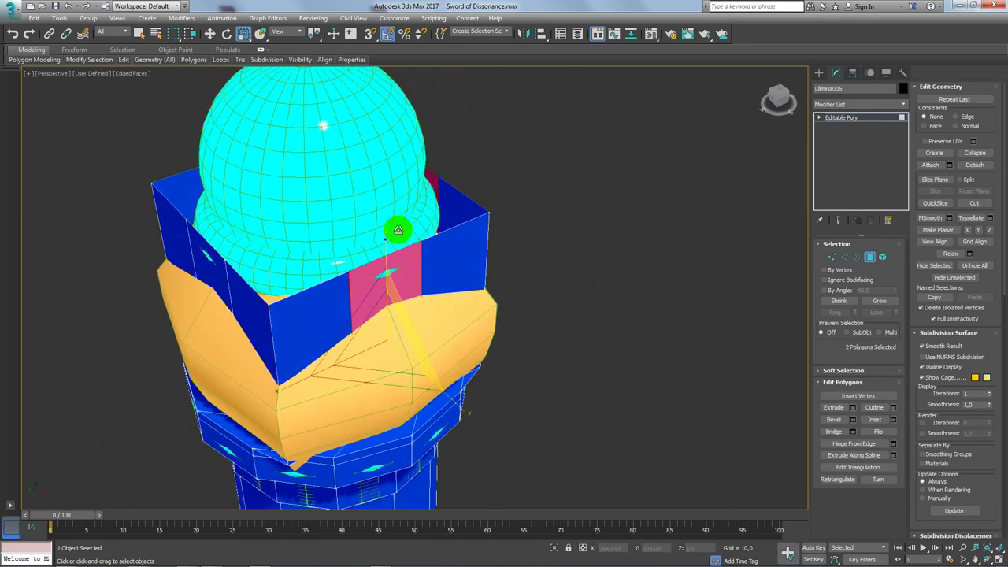
left_click(198, 263, "ctrl")
mouse_move(198, 263)
middle_mouse_down("alt")
mouse_move(237, 301)
mouse_move(218, 317)
middle_mouse_up("alt")
left_click(218, 317, "ctrl")
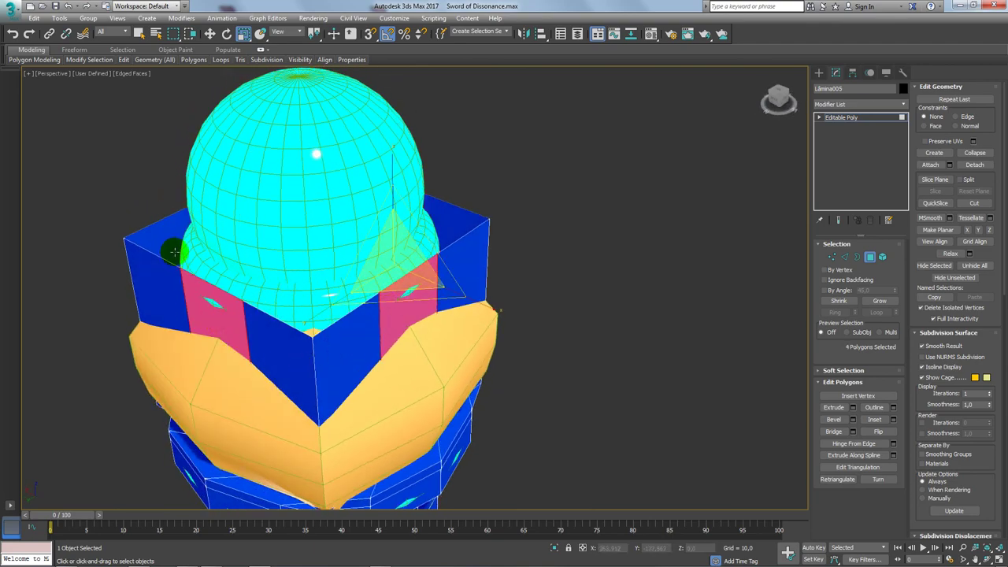
- Align the four selected faces and scale them outward to about 102%
middle_click_drag(173, 260, 244, 267, "alt")
middle_click_drag(321, 39, 316, 41, "alt")
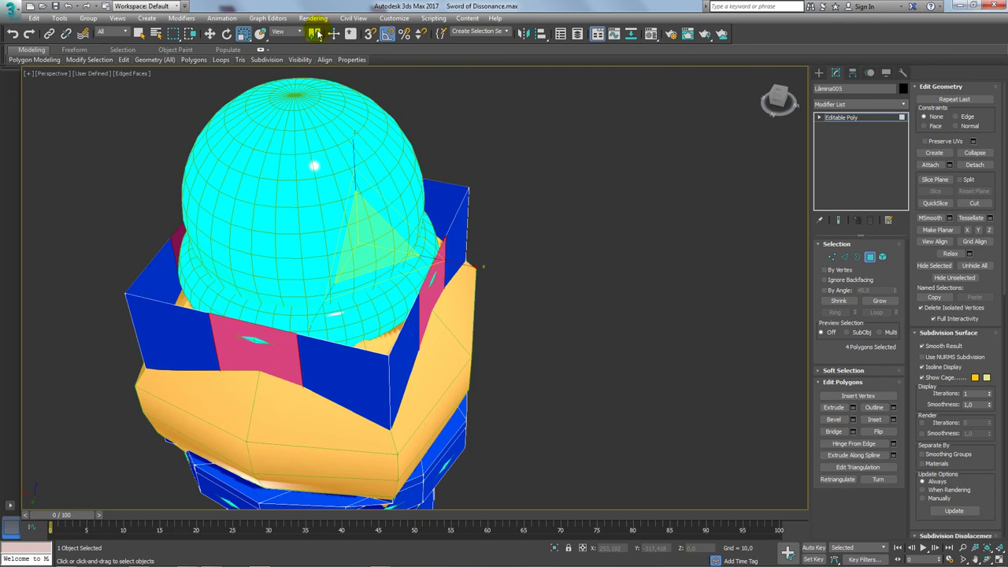
left_click(315, 66)
left_click_drag(333, 359, 350, 363)
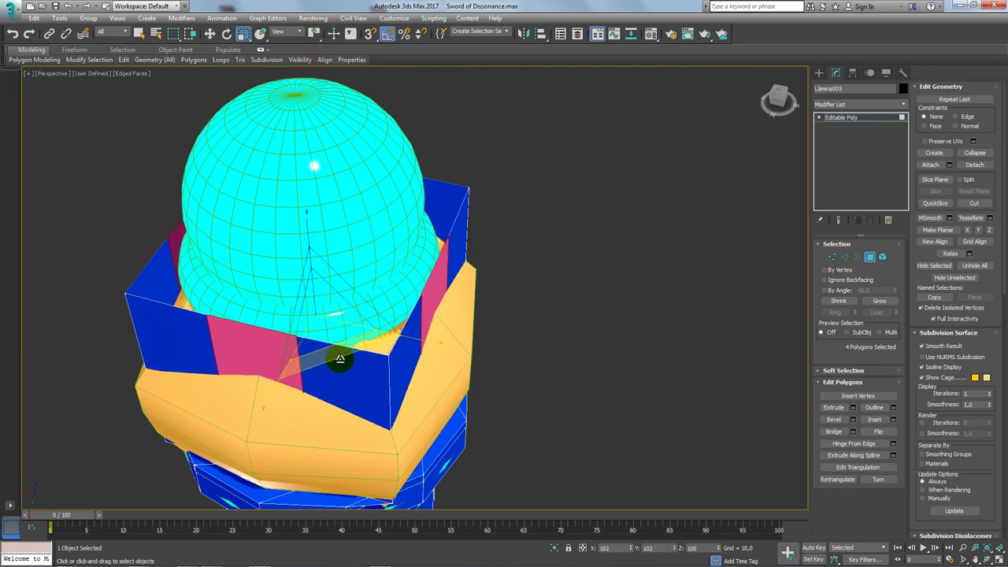
mouse_move(349, 367)
middle_mouse_down("alt")
mouse_move(315, 315)
mouse_move(312, 272)
mouse_move(292, 288)
middle_mouse_up("alt")
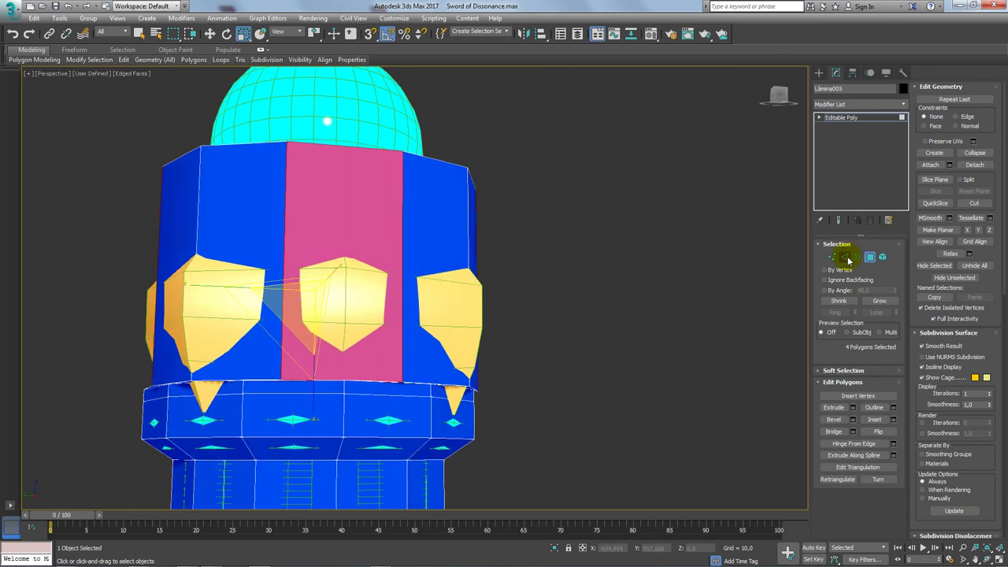
- Raise the box's lower edge loop slightly
left_click(845, 257)
key("w")
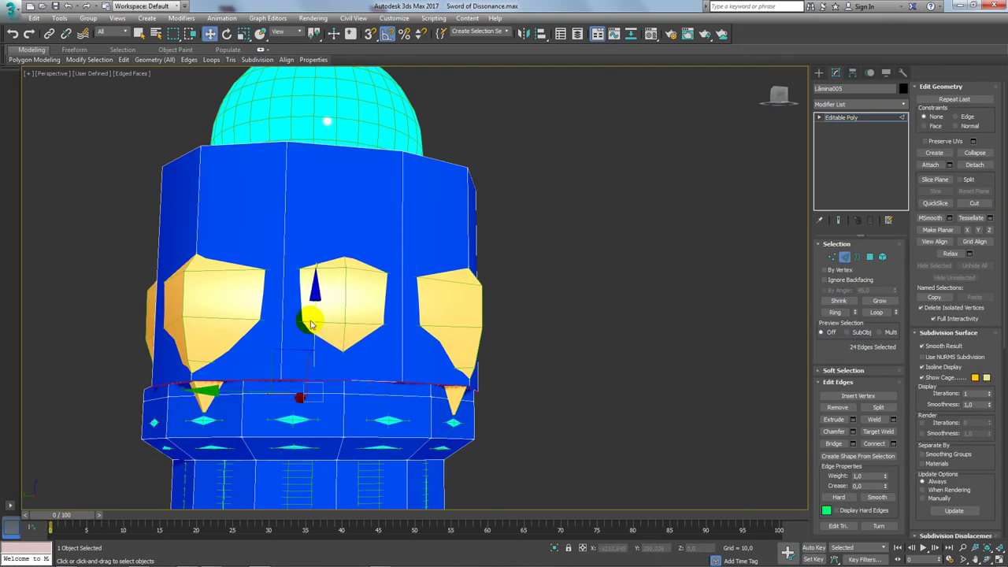
middle_click_drag(314, 298, 281, 377, "alt")
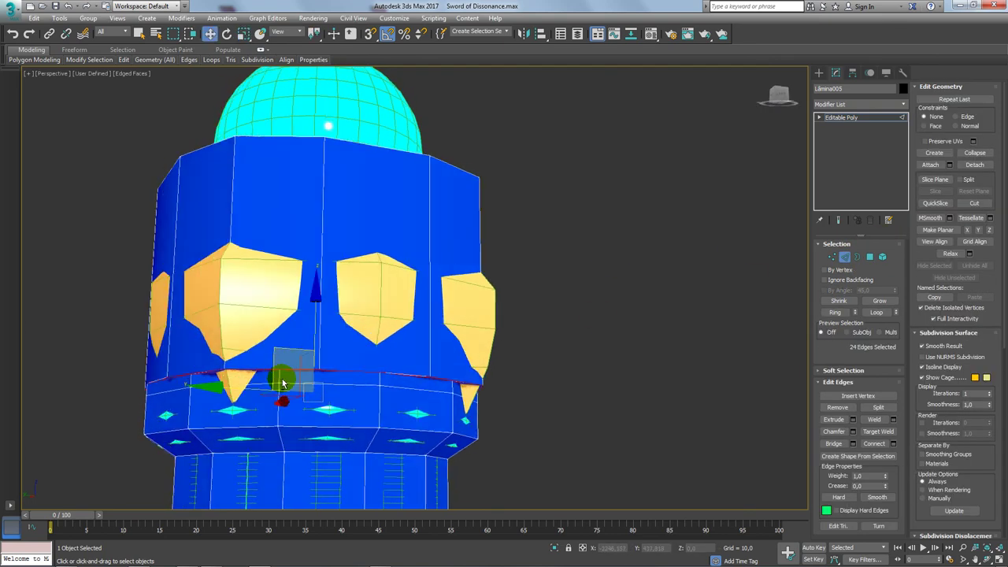
left_click_drag(318, 322, 311, 307)
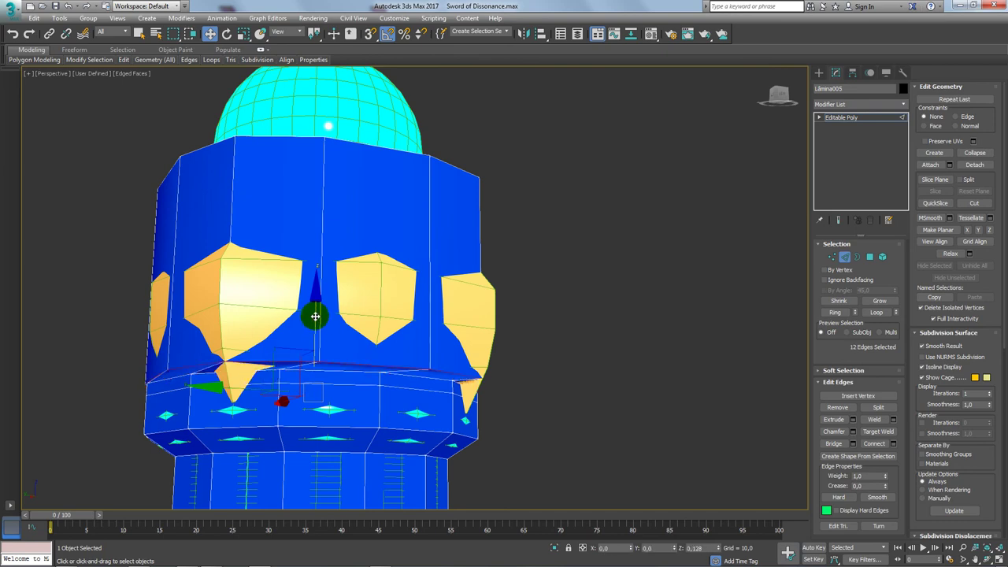
middle_click_drag(307, 310, 400, 229, "alt")
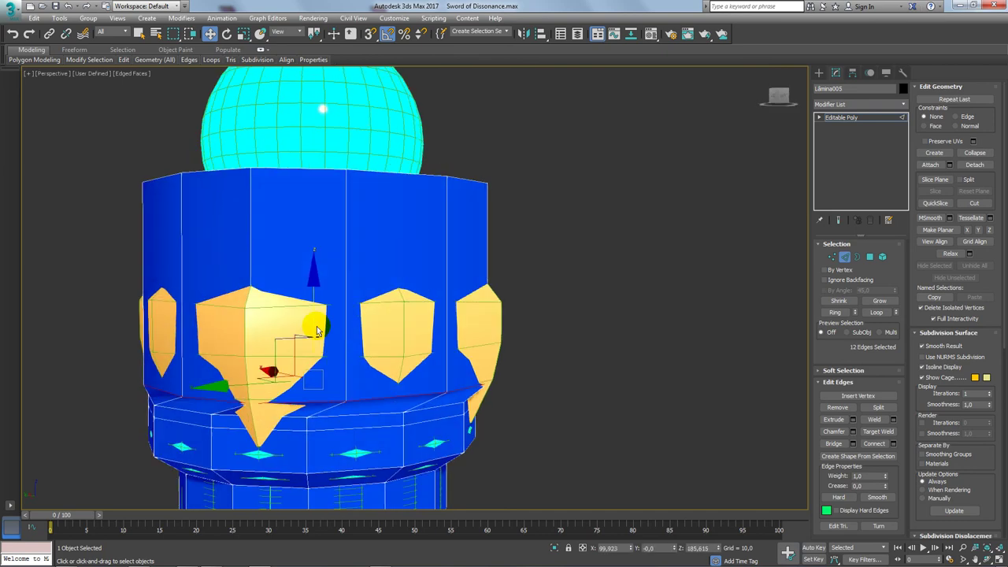
- Add the top border and scale the rim outward to about 104% over the yellow spikes
left_click(856, 256)
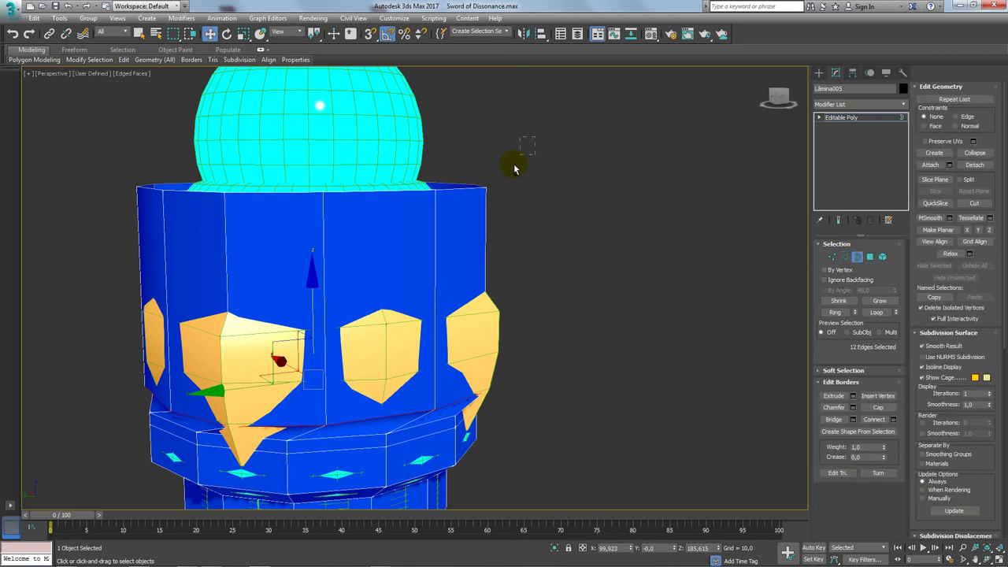
left_click(452, 197, "ctrl")
key("r")
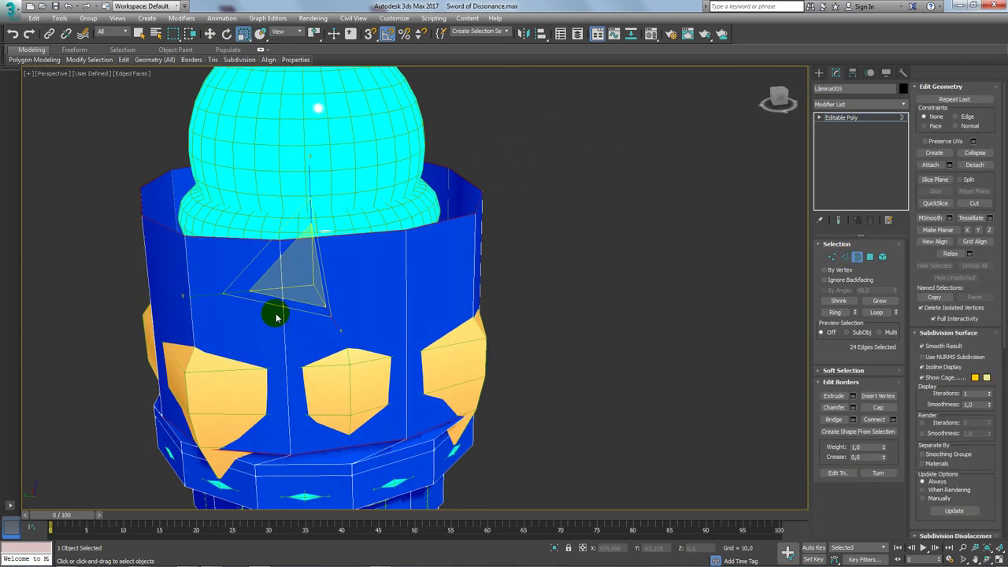
left_click_drag(270, 312, 276, 309)
mouse_move(277, 310)
middle_mouse_down("alt")
mouse_move(302, 285)
mouse_move(302, 268)
middle_mouse_up("alt")
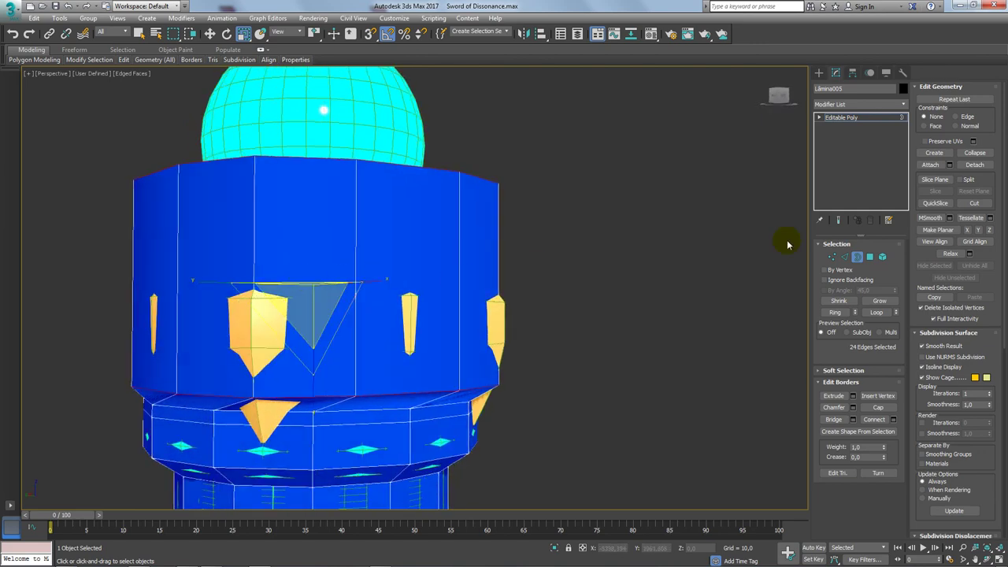
- Select the ring of 12 top vertices and lower it about 2.4 units, exposing the orange crown
left_click(832, 258)
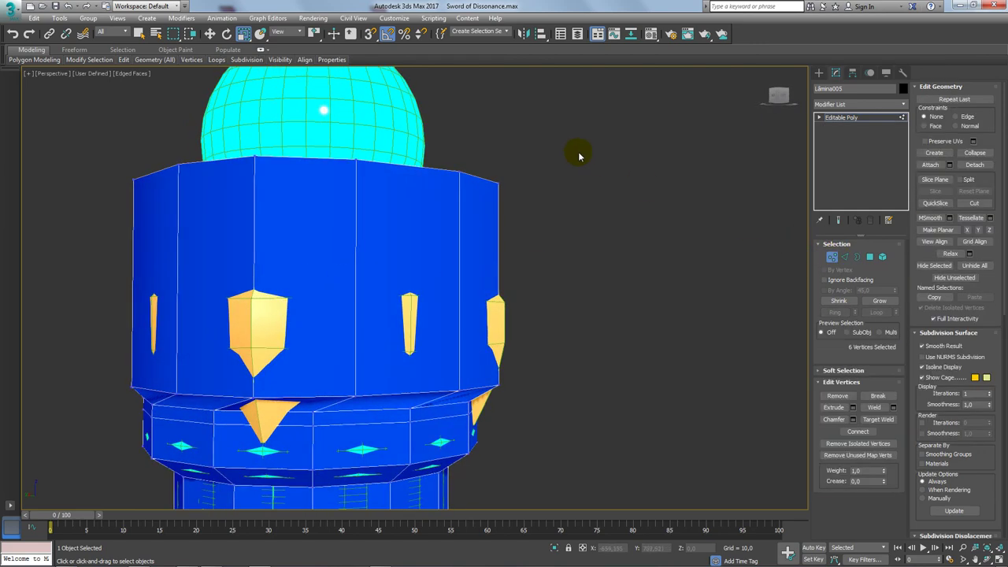
scroll(560, 180, "up", 5)
scroll(560, 180, "down", 5)
scroll(620, 134, "down", 2)
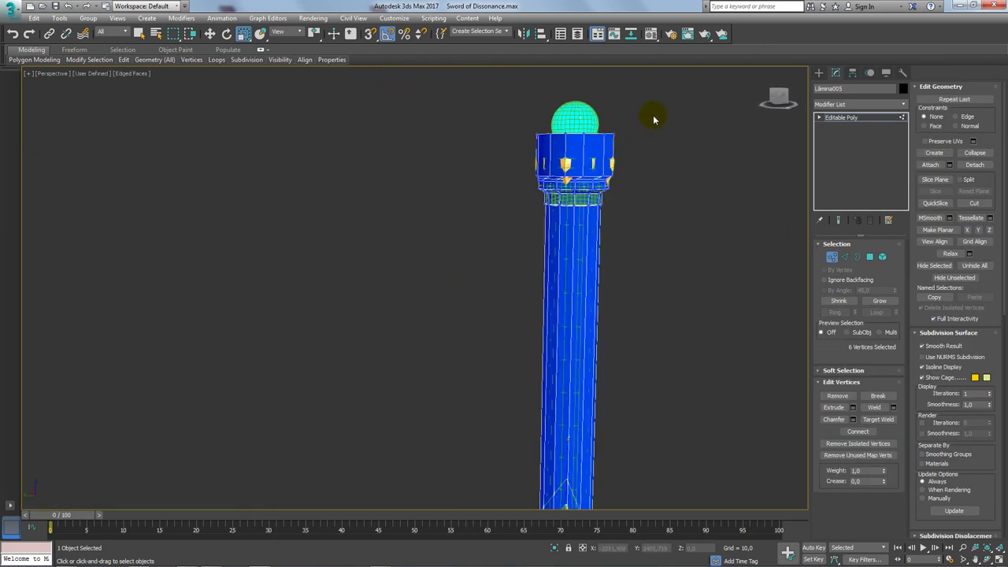
left_click_drag(661, 107, 480, 144)
key("z")
key("w")
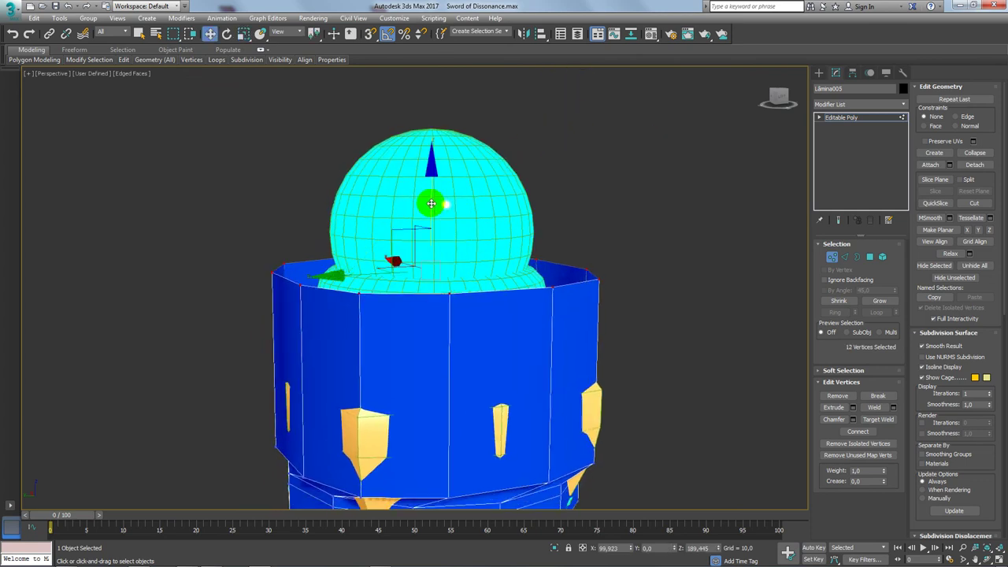
mouse_move(446, 297)
left_mouse_down()
mouse_move(450, 257)
mouse_move(454, 303)
left_mouse_up()
key("e")
mouse_move(479, 376)
middle_mouse_down("alt")
mouse_move(473, 396)
mouse_move(499, 415)
mouse_move(603, 329)
mouse_move(612, 288)
middle_mouse_up("alt")
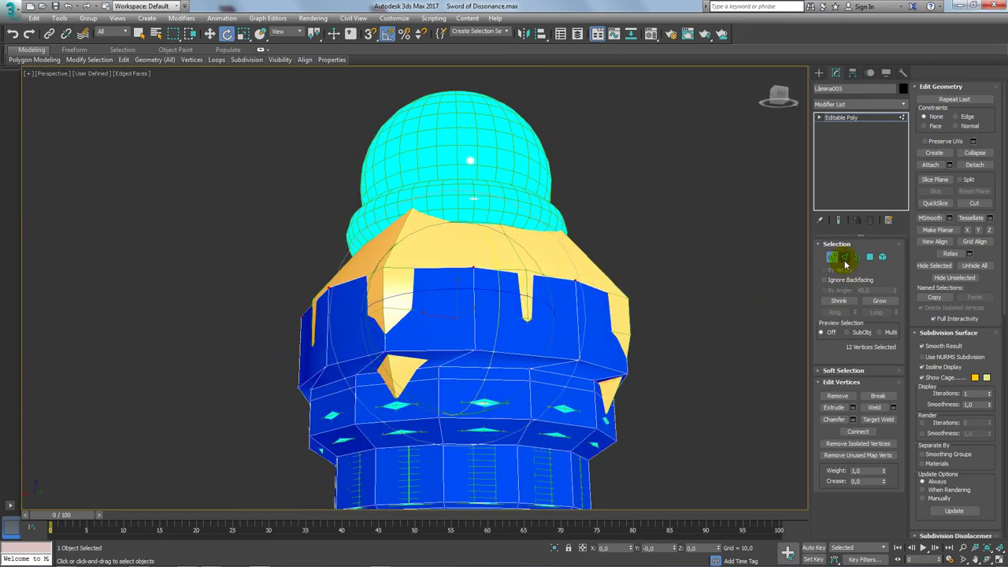
left_click(844, 260)
mouse_move(329, 312)
middle_mouse_down("alt")
mouse_move(393, 341)
mouse_move(481, 341)
mouse_move(440, 362)
mouse_move(449, 328)
mouse_move(574, 292)
mouse_move(549, 281)
mouse_move(573, 284)
middle_mouse_up("alt")
- Twist the selected collar faces 20 degrees around Z
left_click(861, 254)
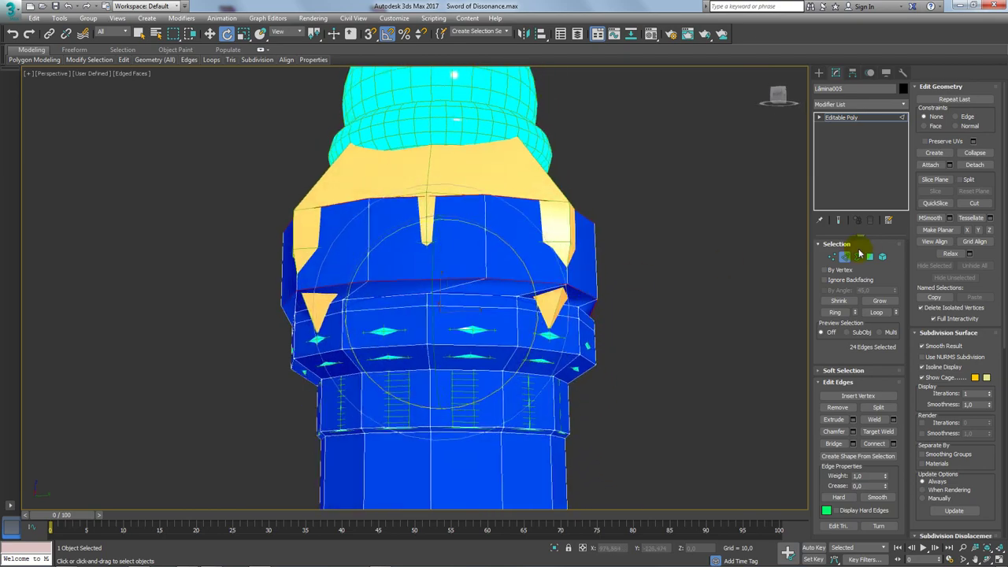
left_click(858, 256)
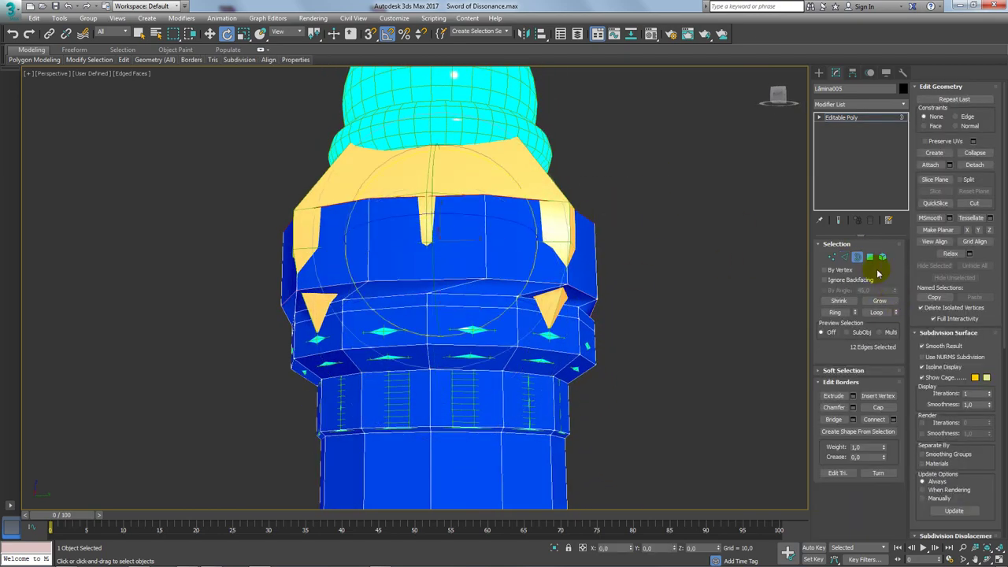
left_click(869, 256)
left_click_drag(474, 255, 462, 255)
mouse_move(460, 256)
middle_mouse_down("alt")
mouse_move(504, 231)
mouse_move(500, 263)
mouse_move(551, 299)
mouse_move(575, 289)
mouse_move(499, 297)
mouse_move(511, 311)
middle_mouse_up("alt")
- Shift a single edge on the yellow cap to the left
left_click(847, 260)
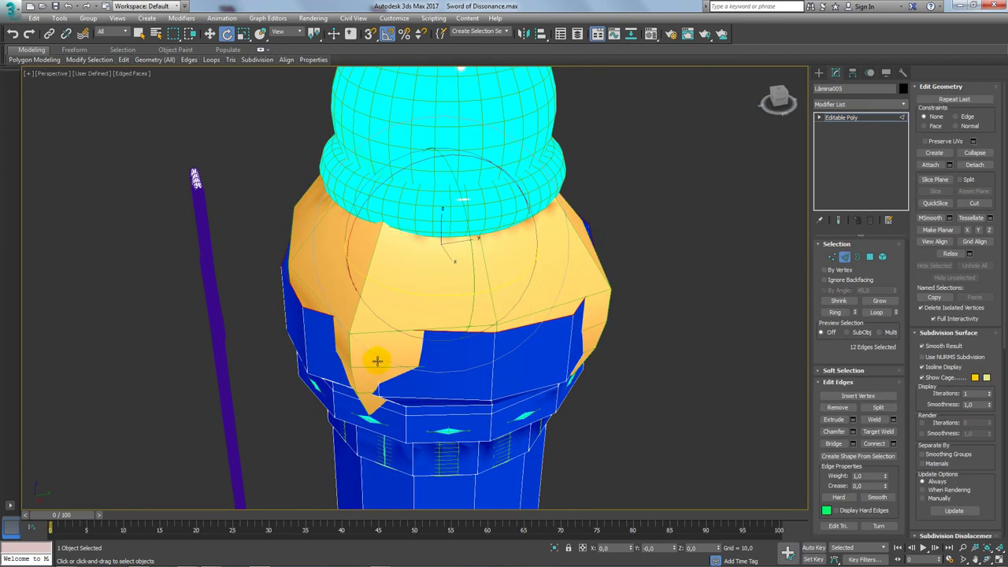
left_click(377, 361)
mouse_move(367, 360)
middle_mouse_down("alt")
mouse_move(400, 386)
mouse_move(394, 359)
mouse_move(416, 390)
middle_mouse_up("alt")
key("w")
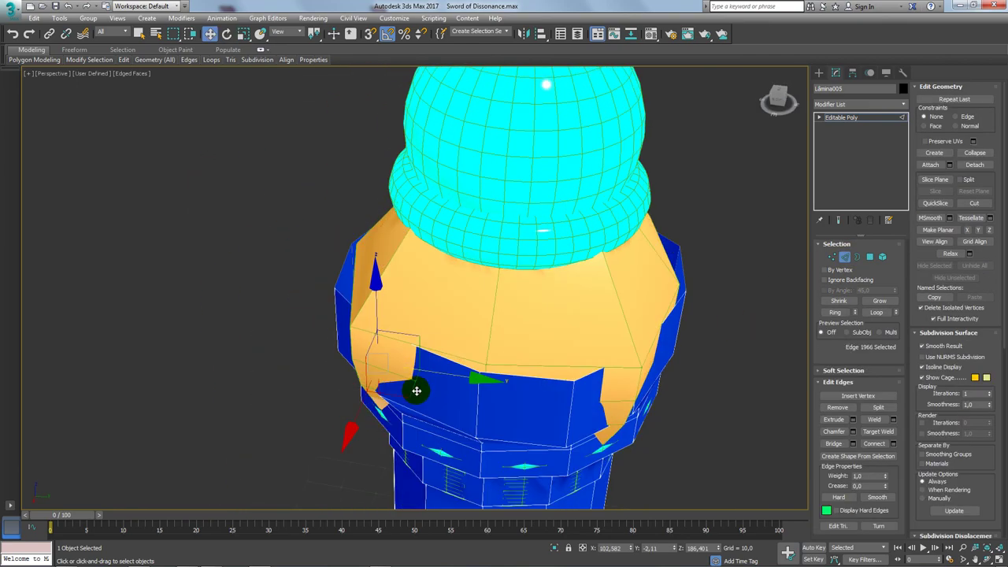
left_click_drag(409, 393, 388, 390)
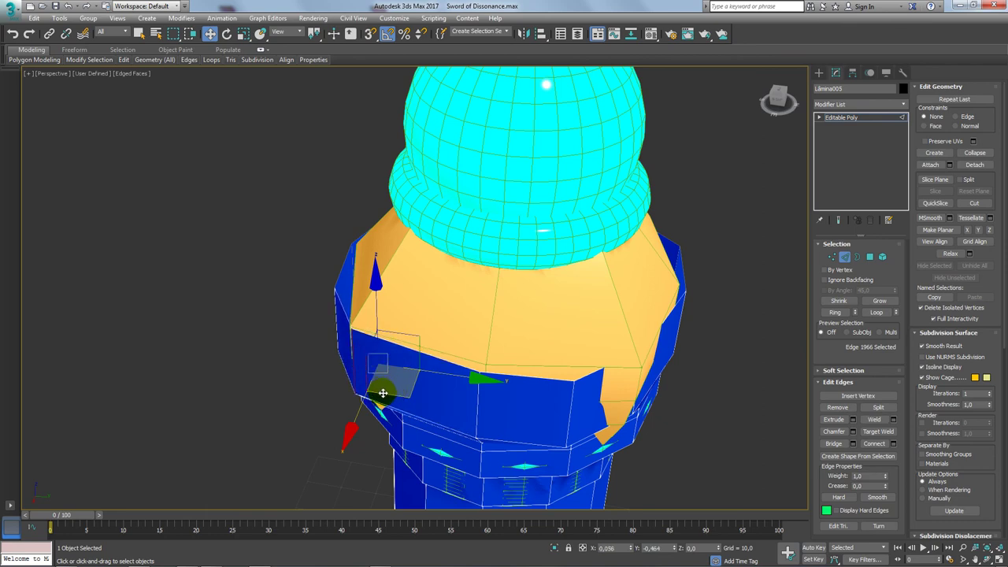
mouse_move(382, 392)
middle_mouse_down("alt")
mouse_move(540, 383)
mouse_move(616, 442)
mouse_move(612, 416)
mouse_move(493, 299)
mouse_move(549, 370)
middle_mouse_up("alt")
- Stretch the blue panel to the right from an edge near the cap's lower corner
left_click(618, 447)
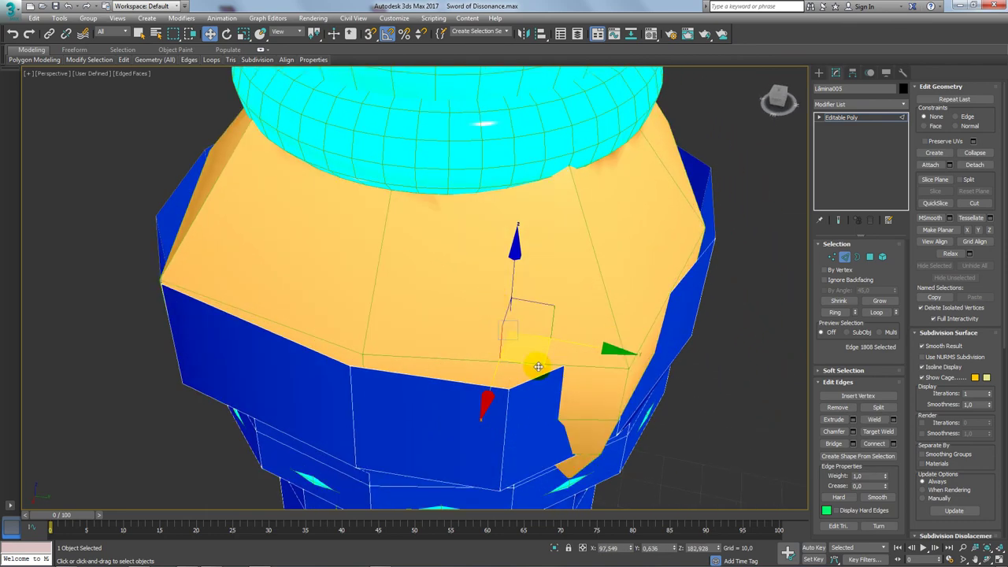
left_click(619, 412)
left_click(620, 414)
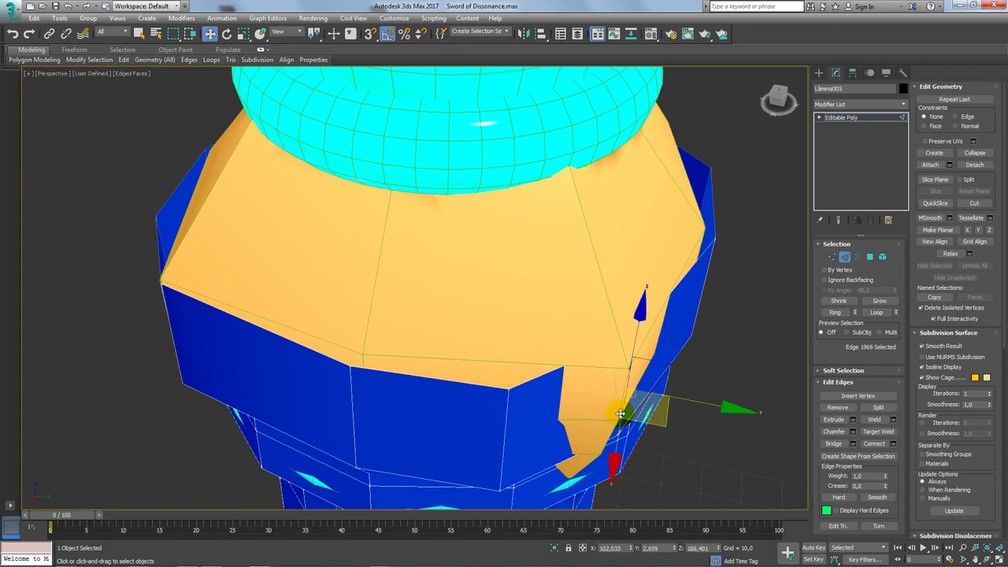
mouse_move(668, 443)
middle_mouse_down("alt")
mouse_move(664, 376)
mouse_move(527, 354)
mouse_move(634, 338)
mouse_move(612, 378)
middle_mouse_up("alt")
scroll(618, 381, "up", 2)
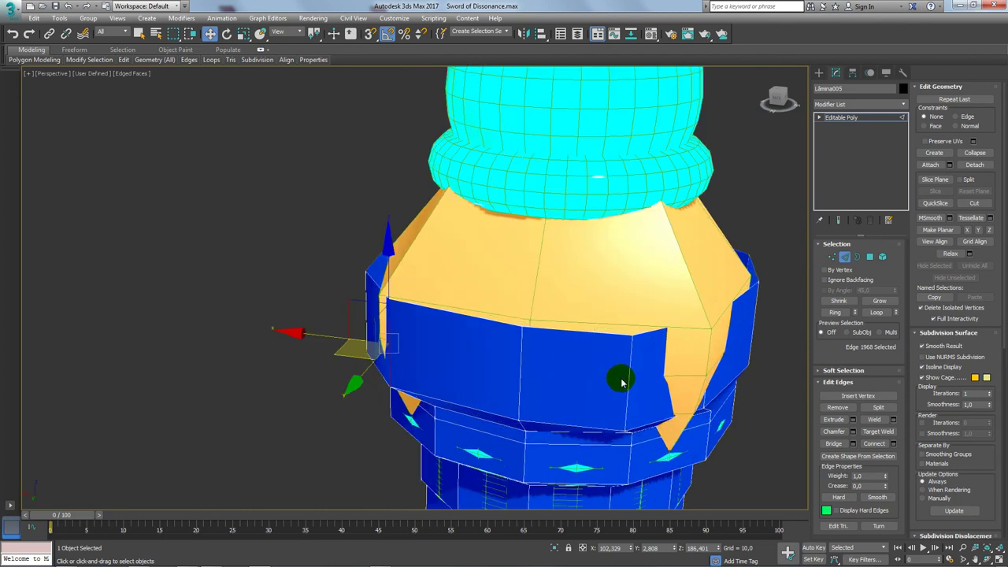
left_click(628, 381)
mouse_move(584, 398)
left_mouse_down()
mouse_move(645, 400)
mouse_move(662, 390)
left_mouse_up()
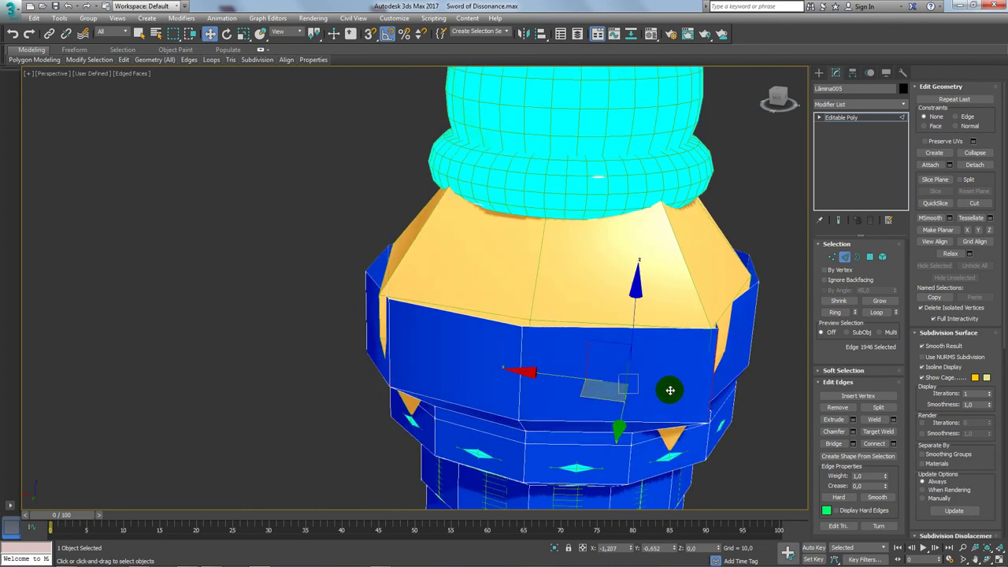
mouse_move(667, 388)
middle_mouse_down("alt")
mouse_move(670, 378)
mouse_move(551, 374)
middle_mouse_up("alt")
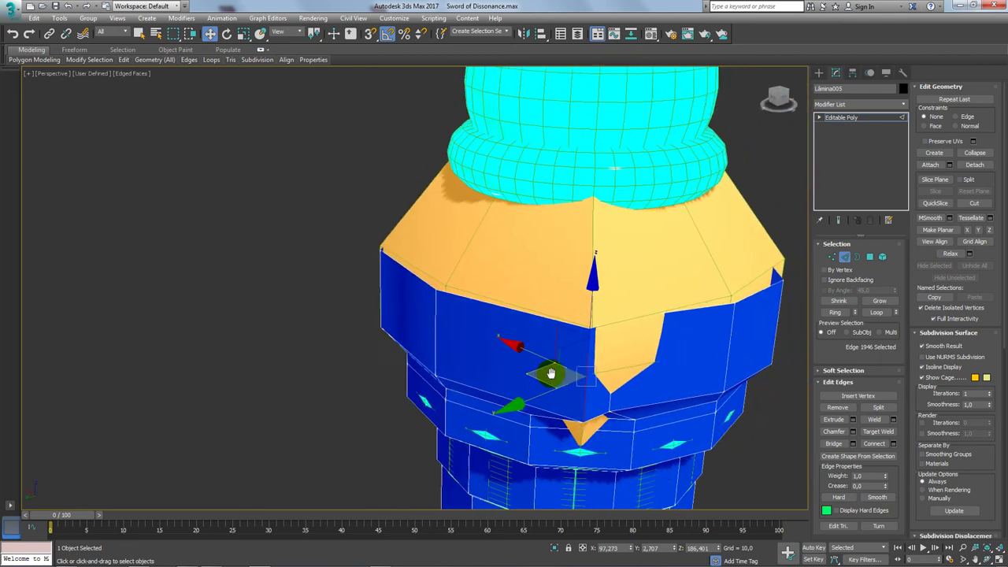
- Pull two edges beside the yellow wedge down and left to reshape its faces
left_click(564, 389)
mouse_move(612, 385)
middle_mouse_down("alt")
mouse_move(619, 404)
mouse_move(520, 372)
mouse_move(548, 325)
mouse_move(467, 370)
middle_mouse_up("alt")
left_click_drag(494, 364, 421, 363)
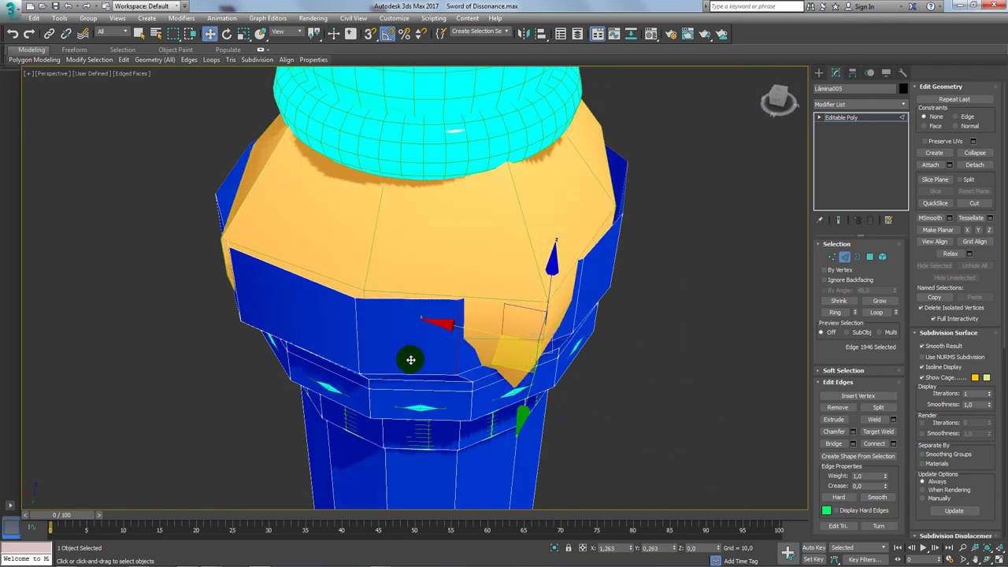
left_click(564, 321)
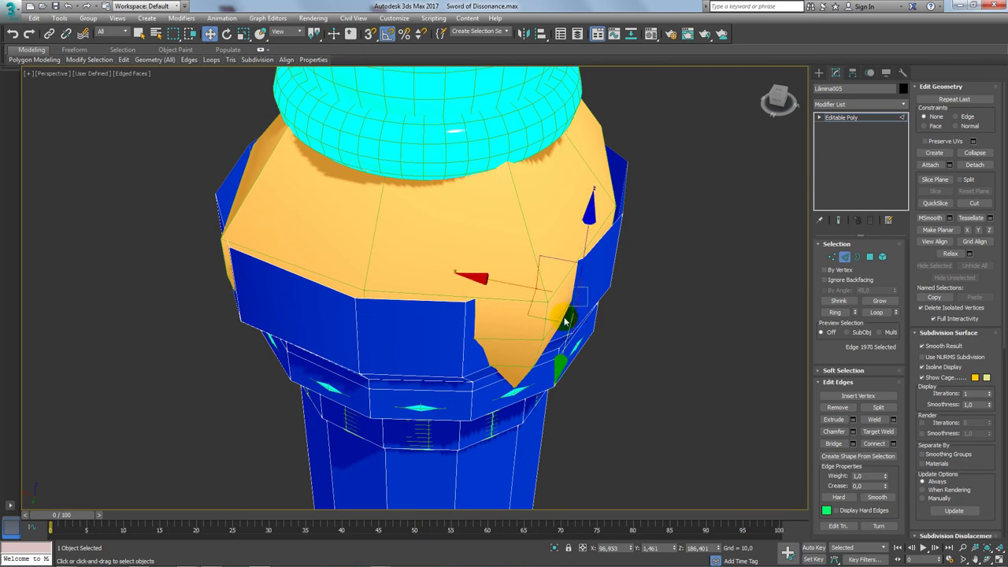
left_click_drag(535, 318, 501, 360)
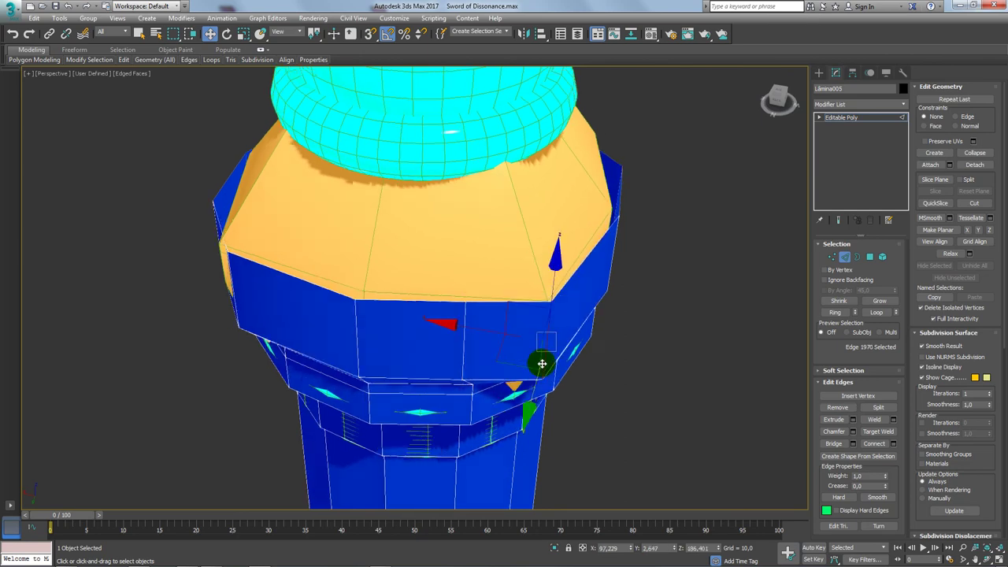
mouse_move(503, 363)
middle_mouse_down("alt")
mouse_move(556, 389)
mouse_move(522, 365)
mouse_move(540, 420)
mouse_move(481, 355)
mouse_move(623, 355)
mouse_move(603, 367)
mouse_move(374, 247)
middle_mouse_up("alt")
mouse_move(478, 265)
middle_mouse_down("alt")
mouse_move(448, 277)
mouse_move(522, 292)
mouse_move(531, 331)
mouse_move(461, 317)
mouse_move(629, 281)
mouse_move(300, 404)
mouse_move(334, 331)
mouse_move(331, 268)
middle_mouse_up("alt")
- Nudge the collar-corner edge on the rim to reshape the corner
left_click(438, 290)
middle_click_drag(468, 286, 383, 266, "alt")
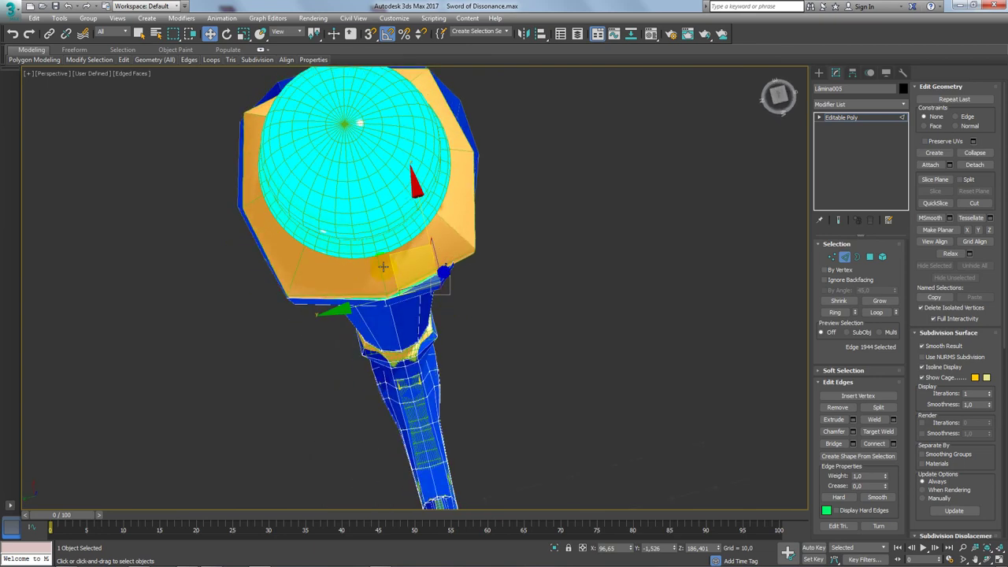
middle_click_drag(426, 229, 564, 249, "alt")
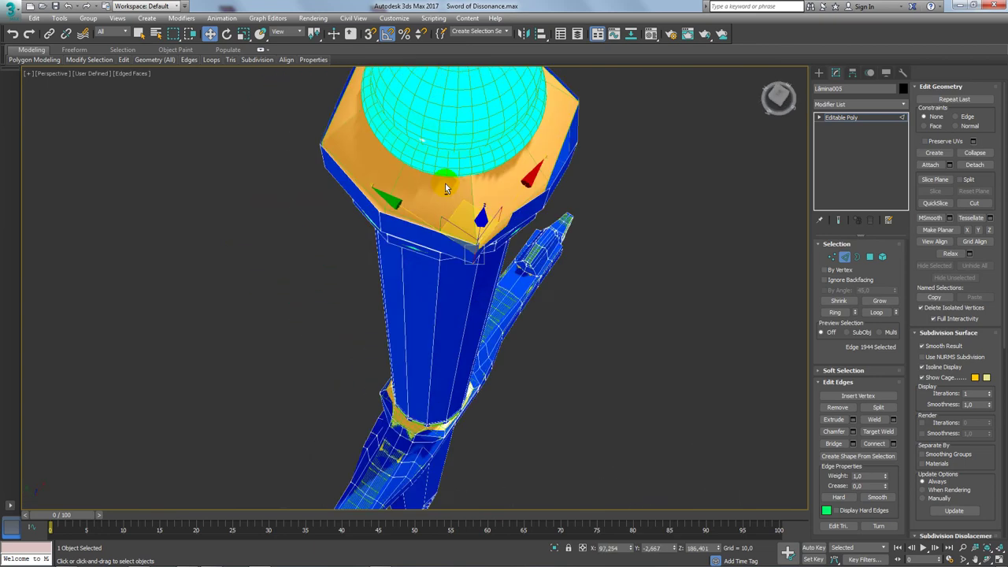
scroll(563, 249, "up", 3)
left_click(566, 245)
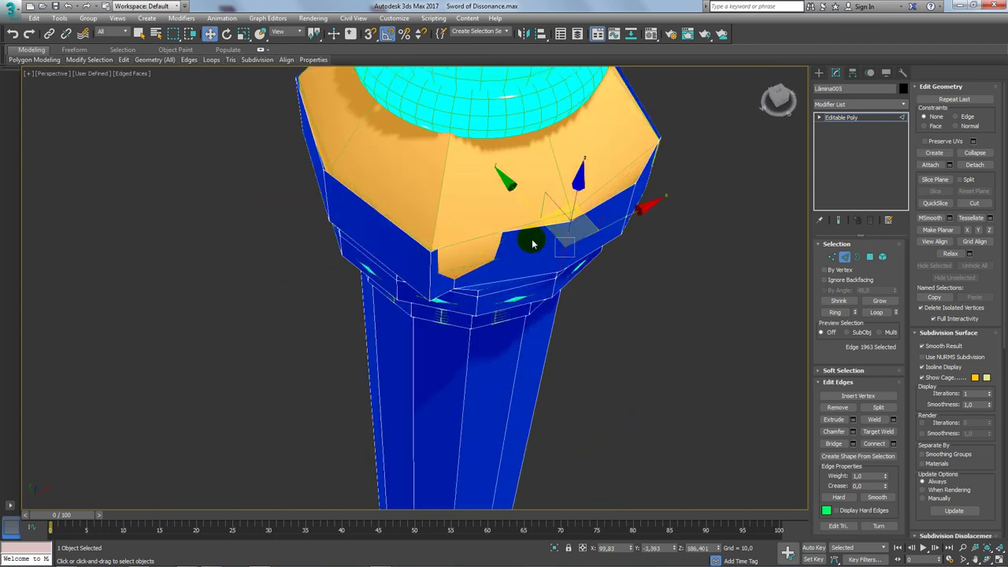
left_click(445, 241)
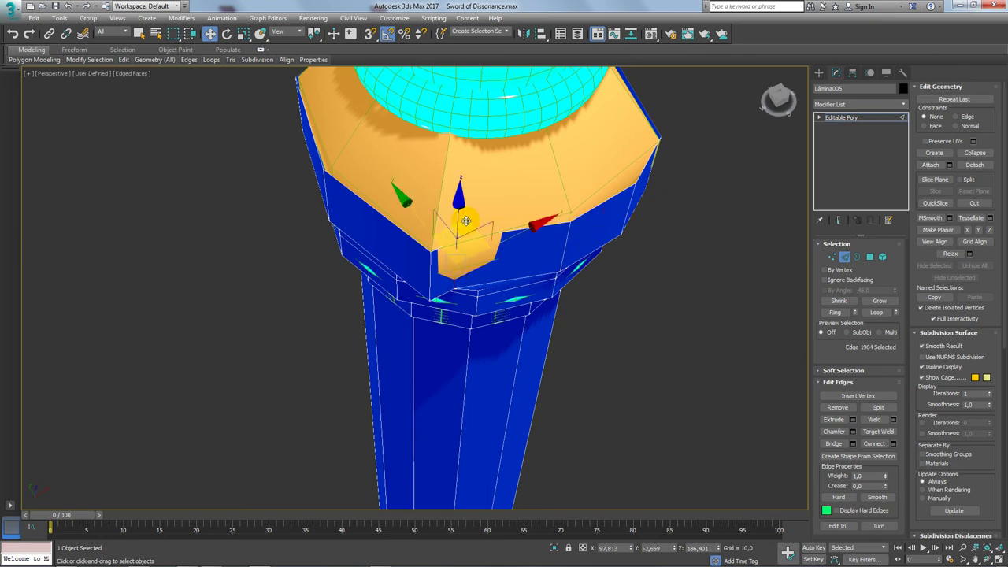
left_click_drag(465, 221, 513, 218)
- Pick further edges around the octagonal collar's rim and sides
mouse_move(517, 215)
middle_mouse_down("alt")
mouse_move(574, 214)
mouse_move(643, 347)
middle_mouse_up("alt")
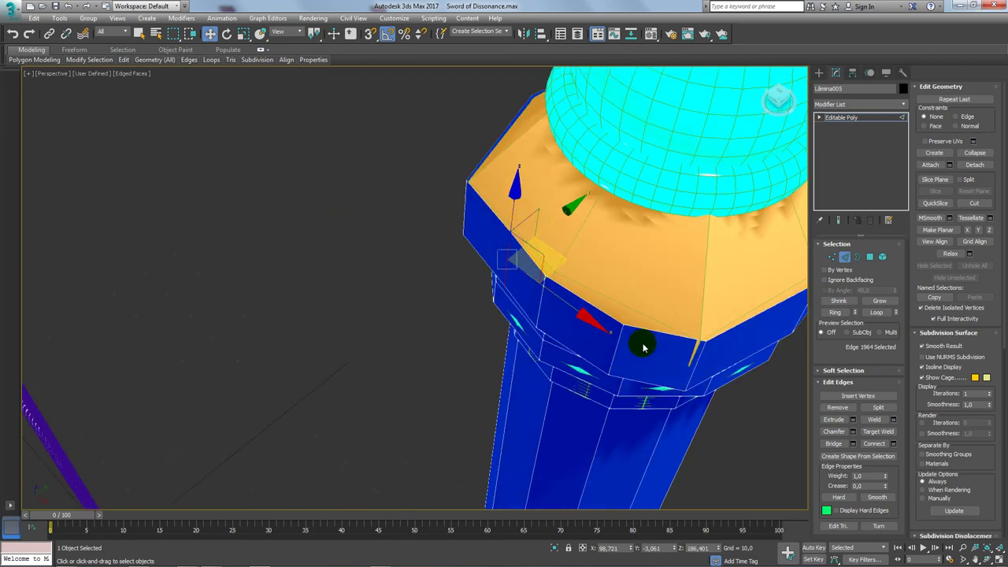
left_click(616, 342)
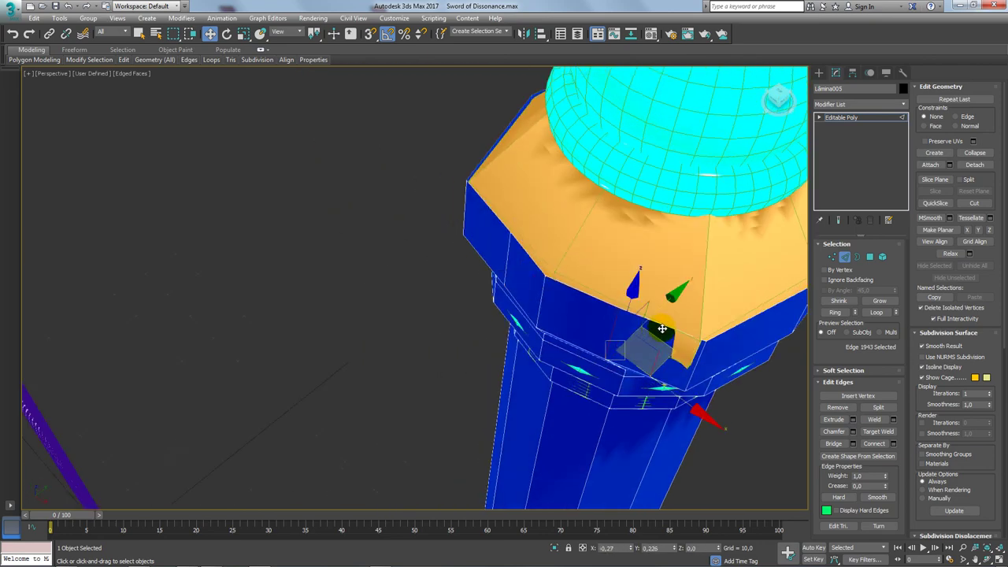
left_click(701, 359)
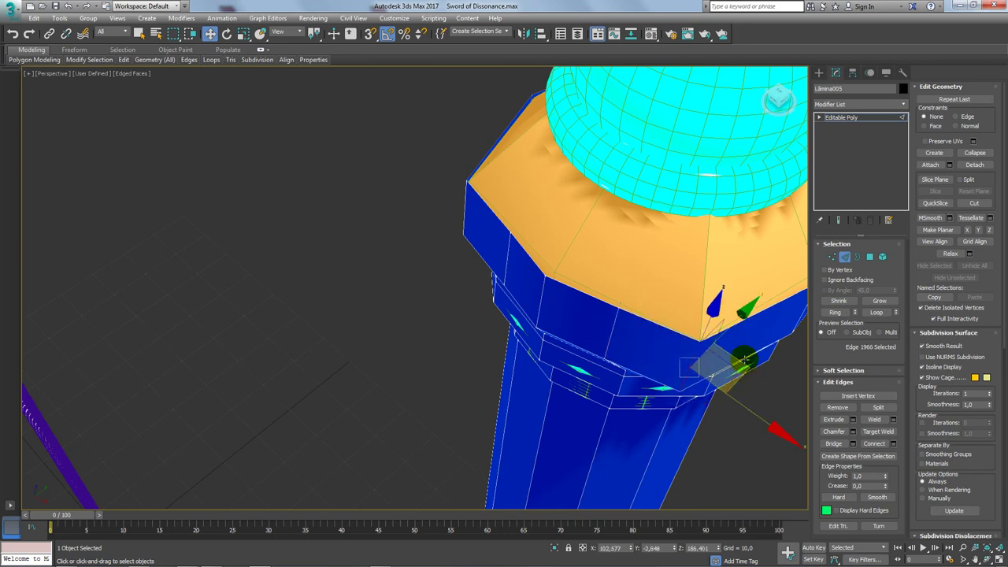
mouse_move(728, 361)
middle_mouse_down("alt")
mouse_move(579, 360)
mouse_move(600, 340)
mouse_move(551, 394)
mouse_move(598, 442)
middle_mouse_up("alt")
left_click(558, 391)
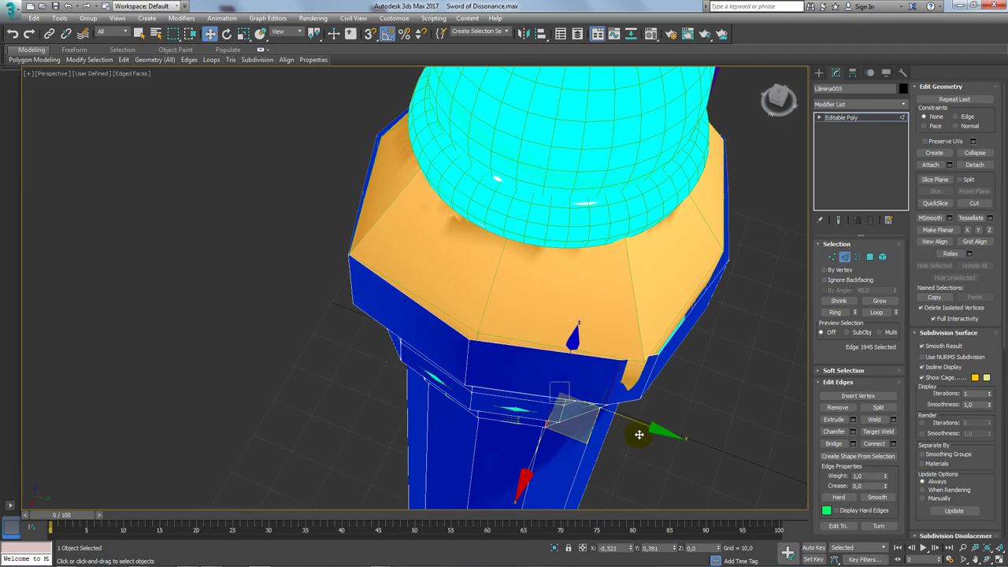
left_click(642, 387)
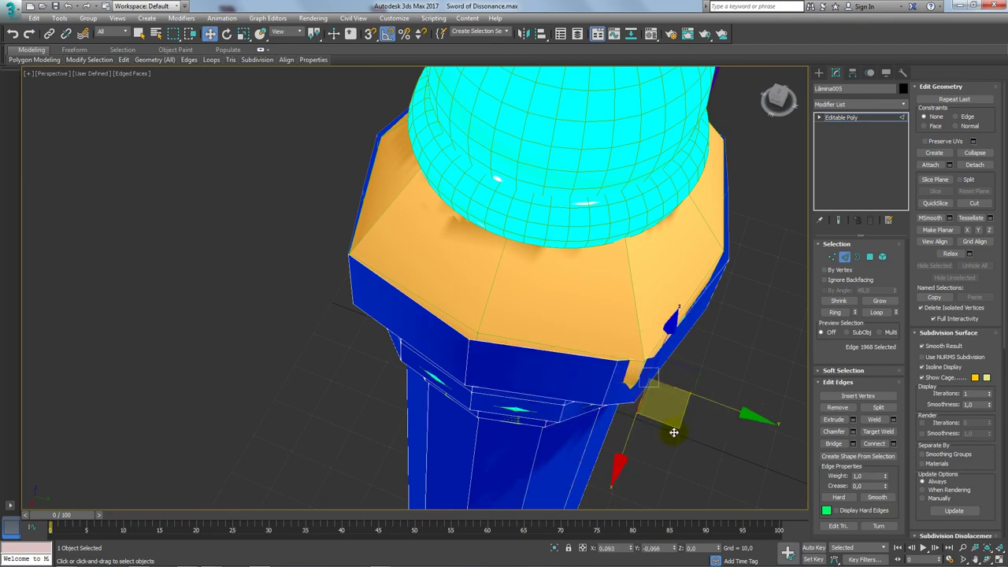
mouse_move(666, 437)
middle_mouse_down("alt")
mouse_move(662, 396)
mouse_move(544, 383)
mouse_move(599, 367)
mouse_move(615, 337)
mouse_move(621, 401)
mouse_move(597, 361)
middle_mouse_up("alt")
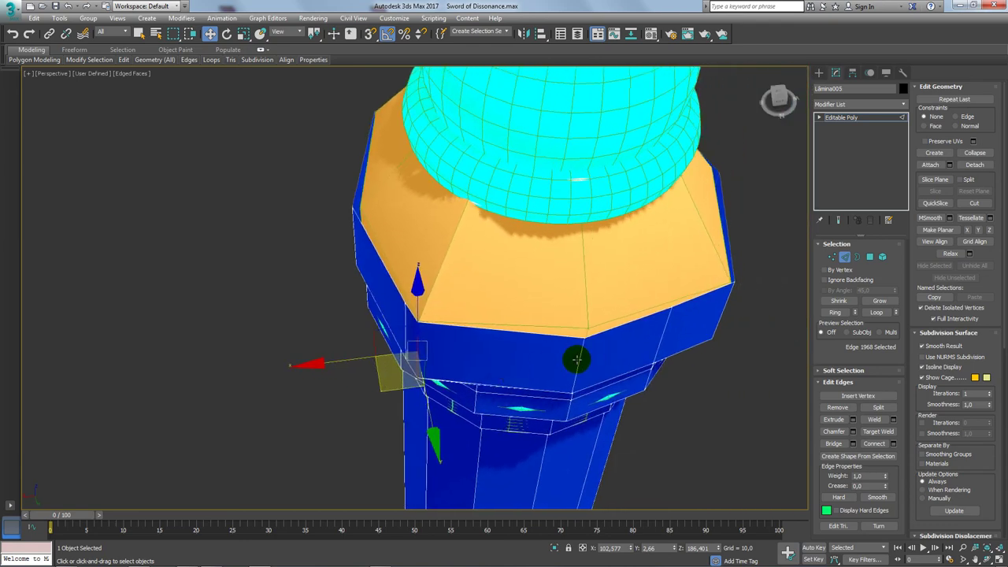
left_click(576, 361)
middle_click_drag(664, 389, 670, 364, "alt")
left_click(657, 397)
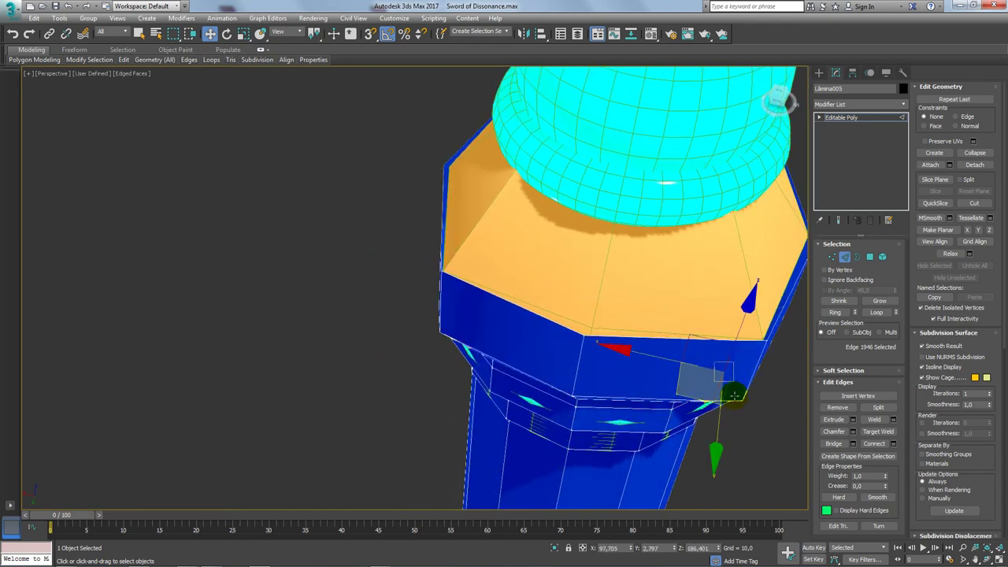
mouse_move(682, 396)
middle_mouse_down("alt")
mouse_move(621, 379)
mouse_move(572, 276)
mouse_move(588, 263)
mouse_move(638, 288)
mouse_move(619, 281)
mouse_move(515, 354)
mouse_move(517, 376)
middle_mouse_up("alt")
- Slide an edge on the lower ring to the left, then frame the whole pommel
left_click(513, 373)
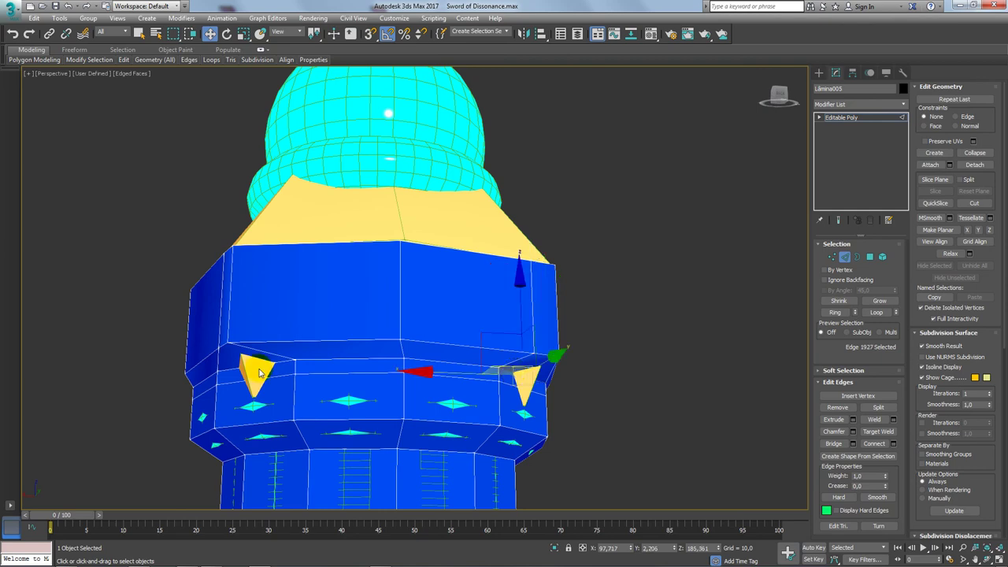
left_click(256, 366, "ctrl")
mouse_move(257, 367)
middle_mouse_down("alt")
mouse_move(344, 373)
mouse_move(383, 402)
middle_mouse_up("alt")
left_click(351, 368)
left_click_drag(357, 384, 322, 387)
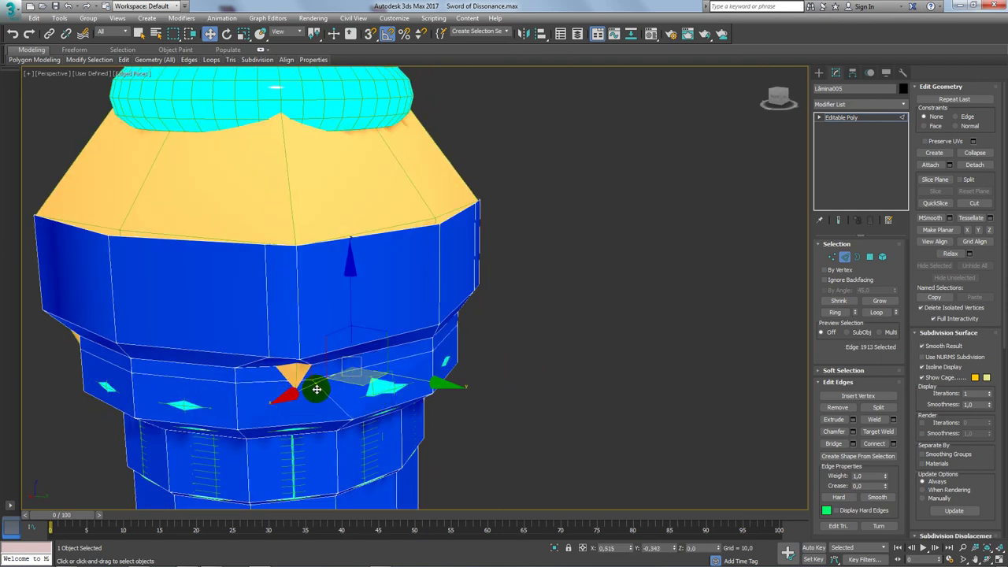
middle_click_drag(155, 373, 341, 344)
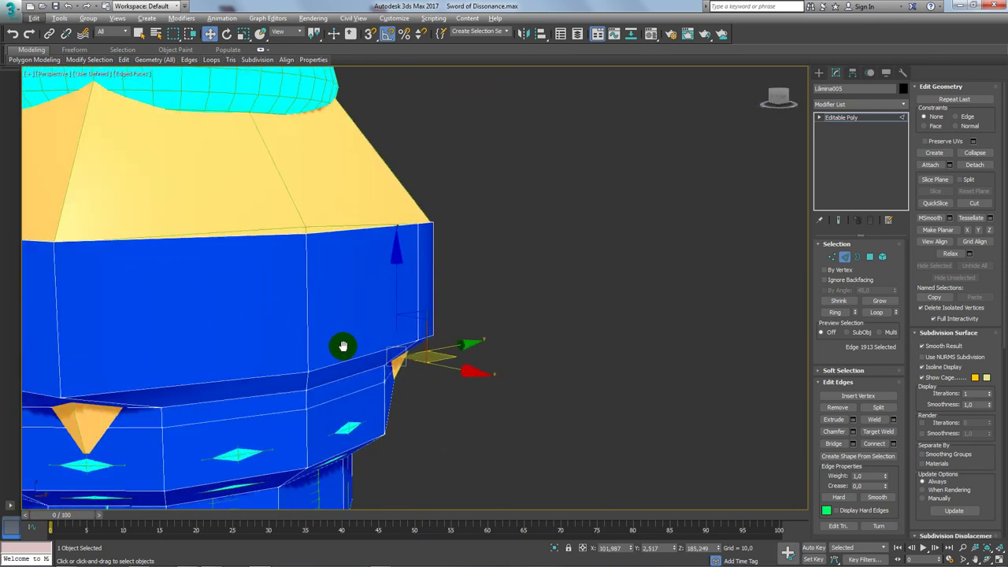
scroll(472, 346, "down", 5)
scroll(534, 309, "up", 2)
- Raise the blue collar's top border over the orange cap and scale it inward toward the dome
left_click(858, 260)
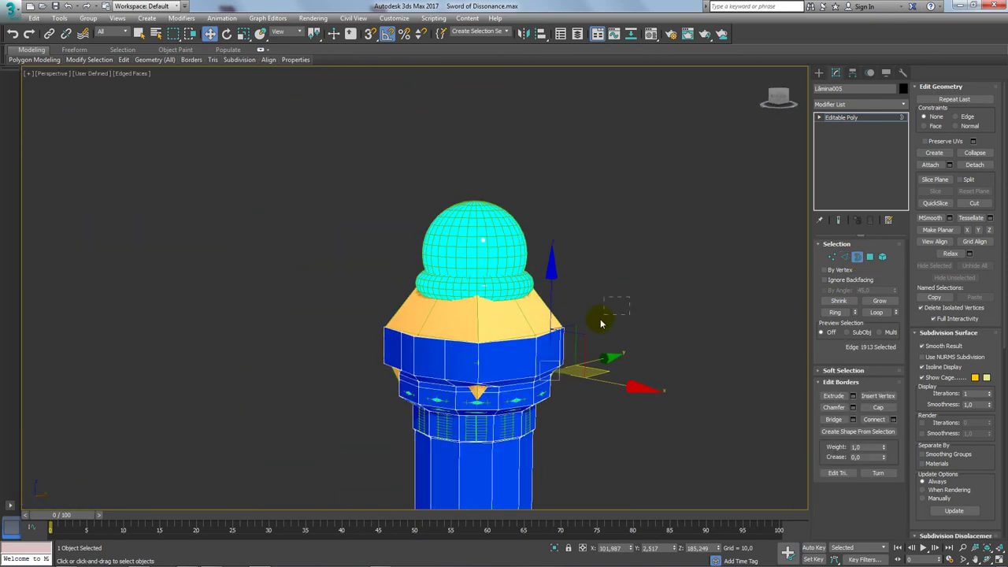
scroll(543, 344, "up", 4)
scroll(546, 330, "up", 5)
scroll(512, 296, "down", 3)
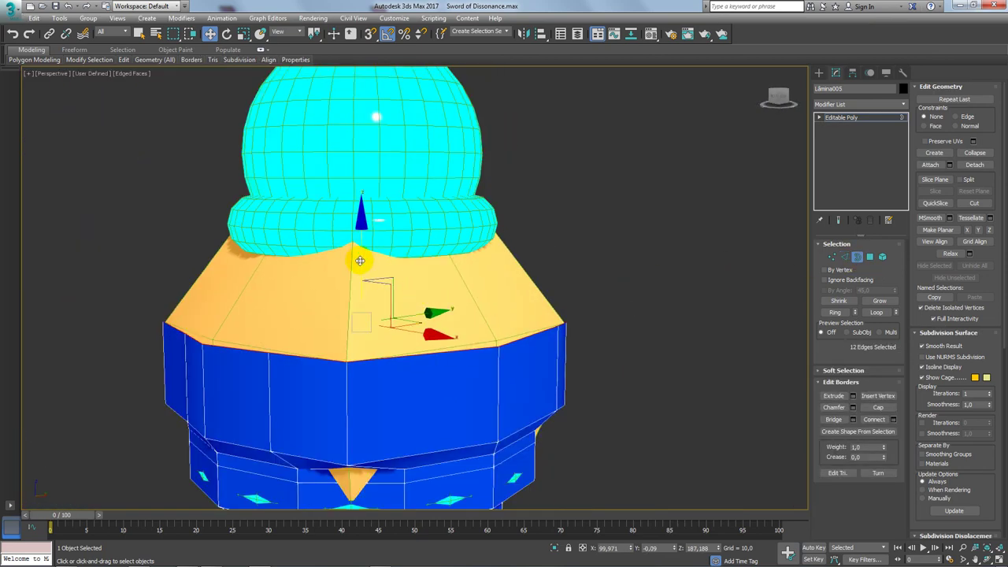
left_click_drag(359, 260, 360, 175)
key("r")
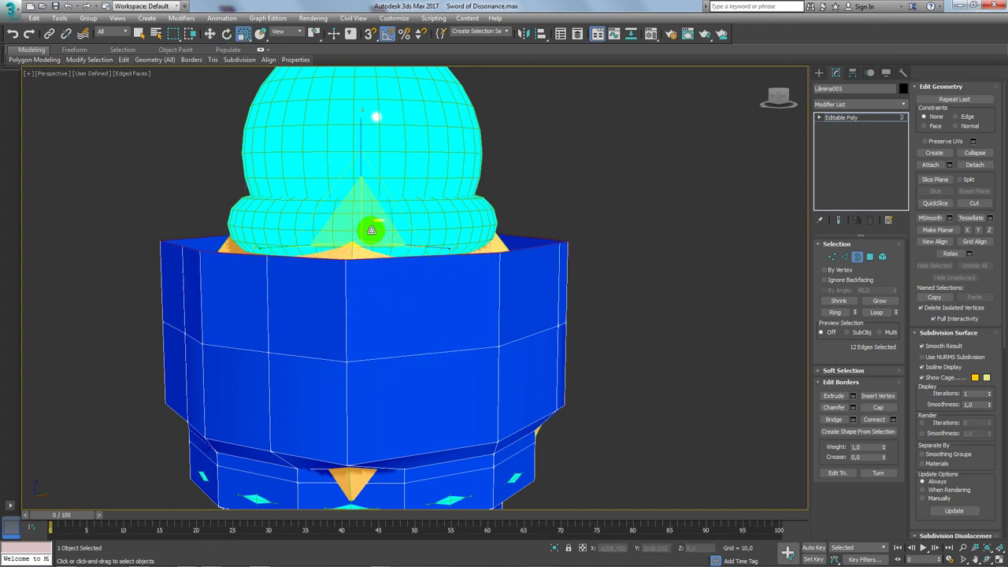
left_click_drag(371, 230, 371, 254)
- Pull the top border upward into new wall faces around the dome
key("w")
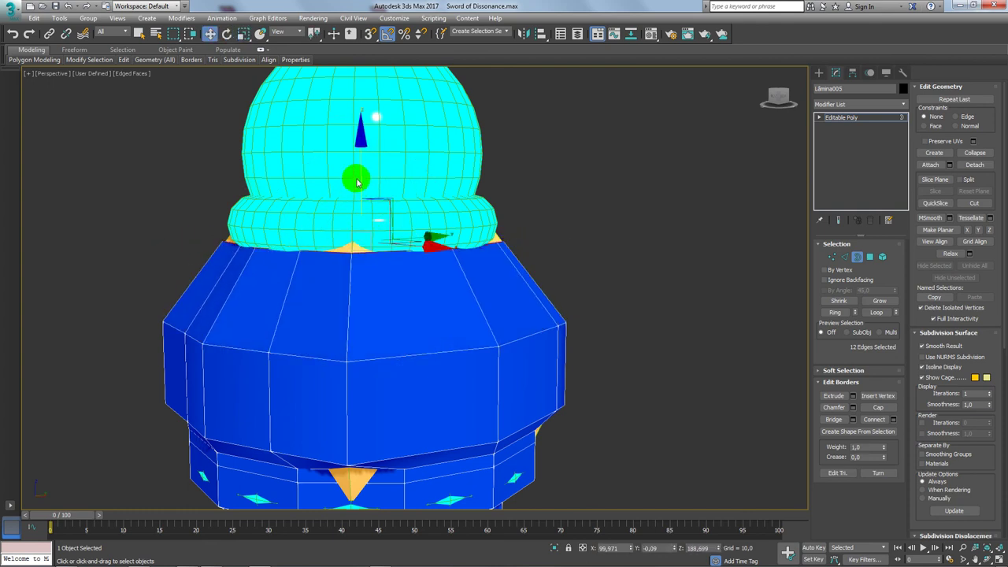
left_click_drag(359, 178, 355, 182)
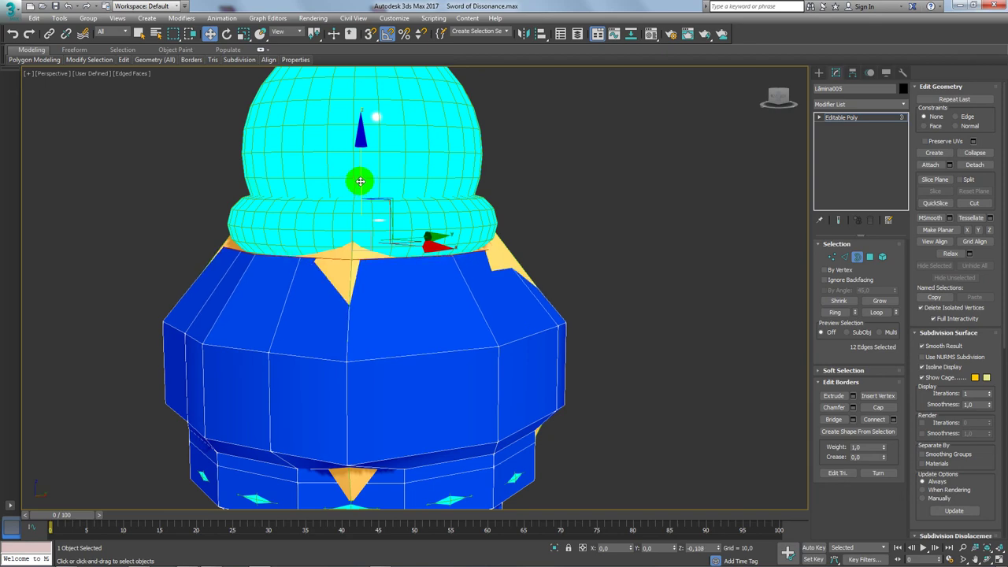
mouse_move(351, 194)
middle_mouse_down("alt")
mouse_move(405, 222)
mouse_move(415, 252)
middle_mouse_up("alt")
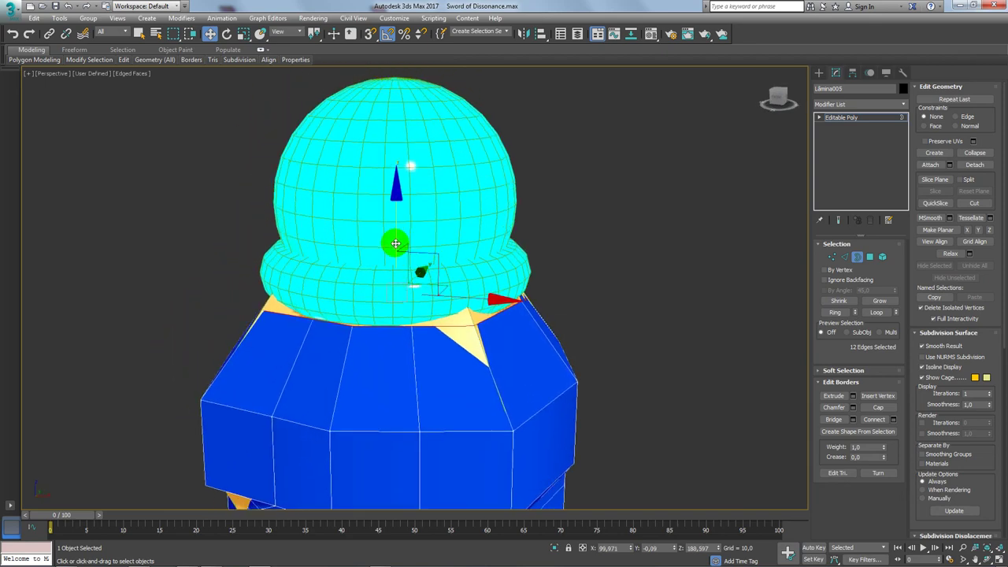
left_click_drag(396, 244, 383, 31)
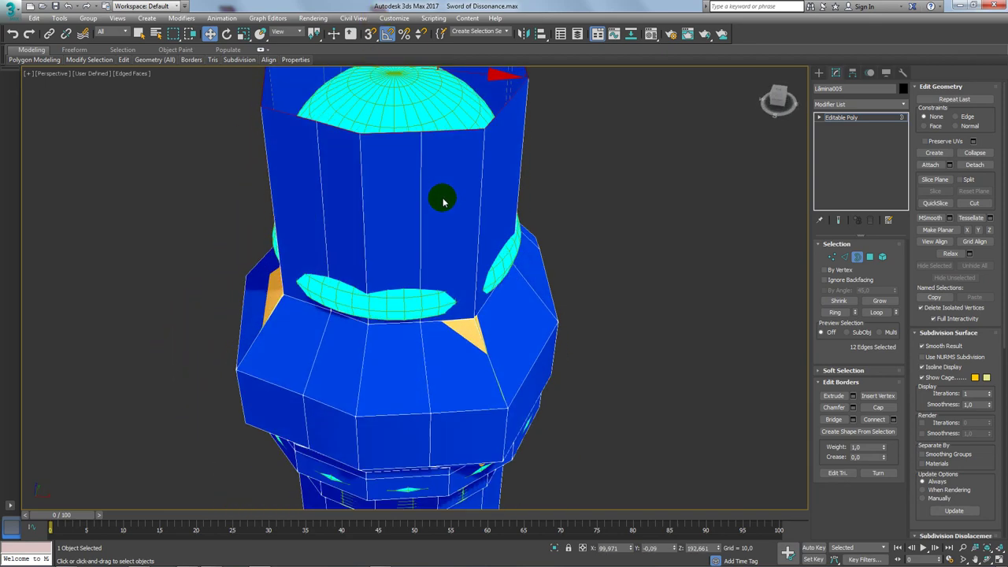
middle_click_drag(443, 197, 475, 330, "alt")
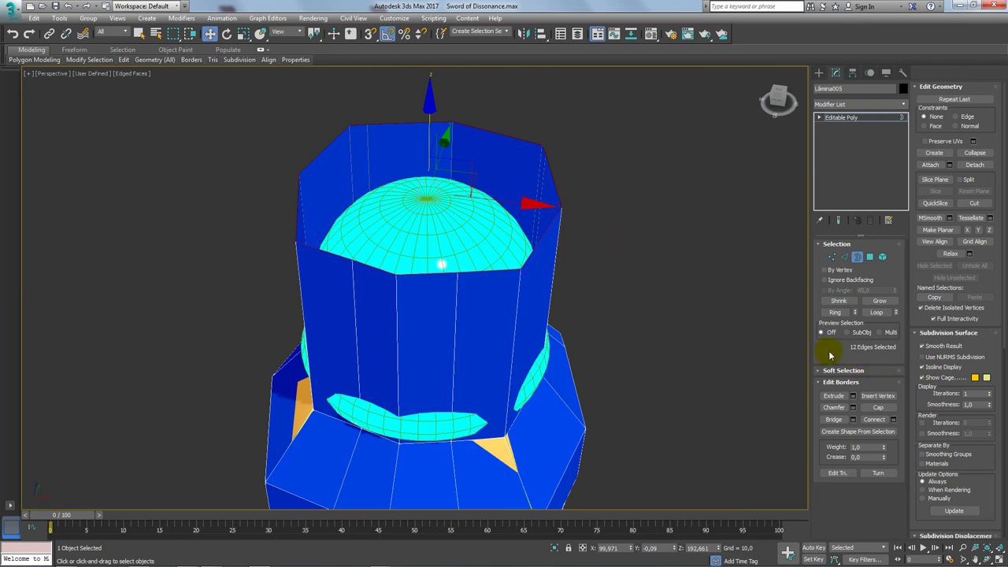
left_click(642, 334)
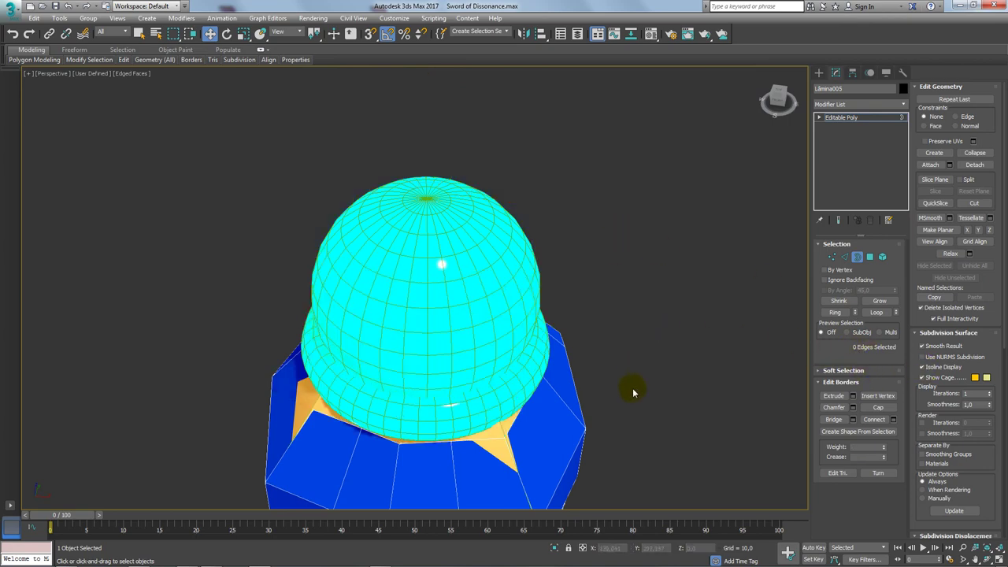
- Clone the grip polygons upward
scroll(632, 388, "down", 8)
left_click(866, 264)
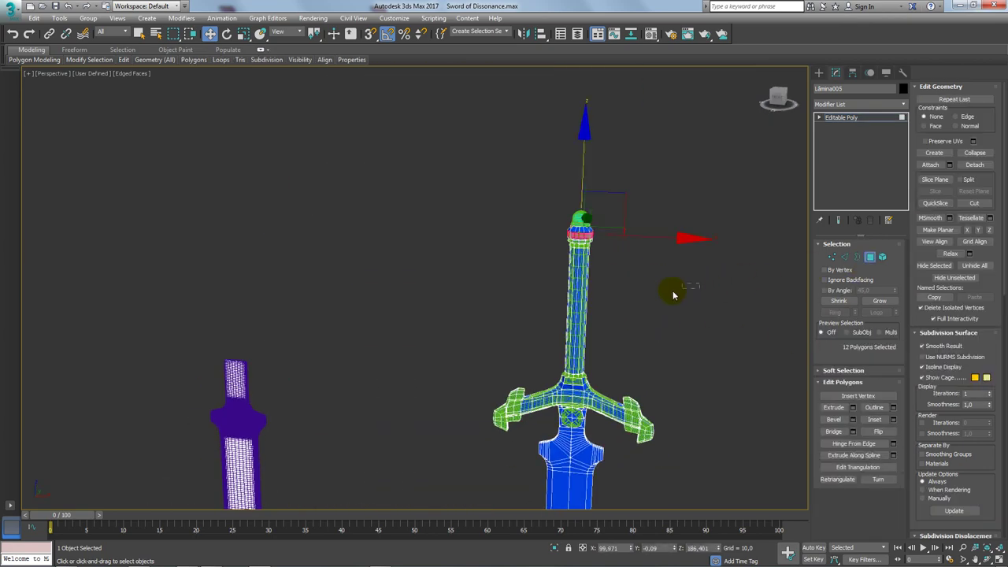
left_click(587, 303)
scroll(543, 316, "up", 5)
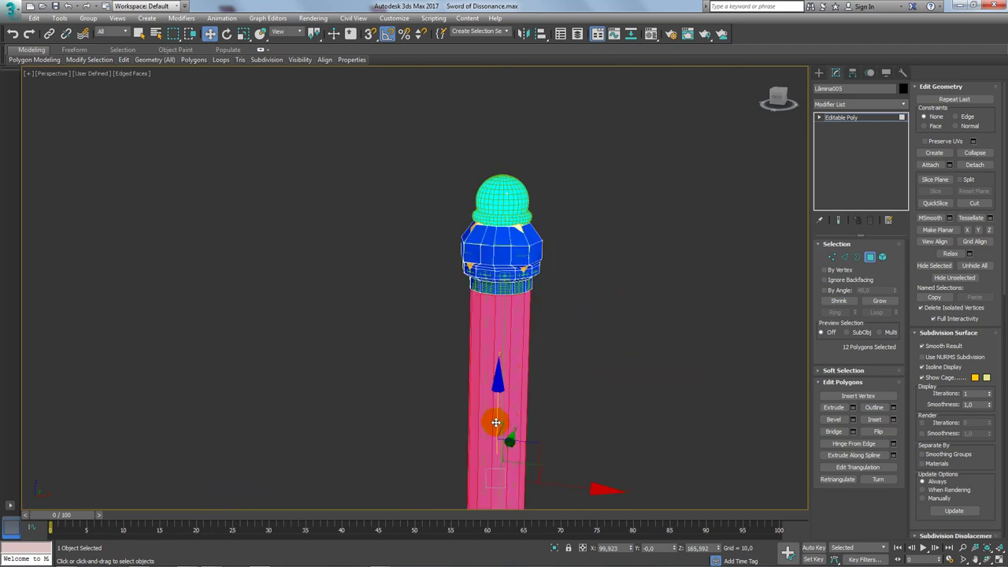
left_click_drag(496, 422, 512, 39, "shift")
left_click(541, 303)
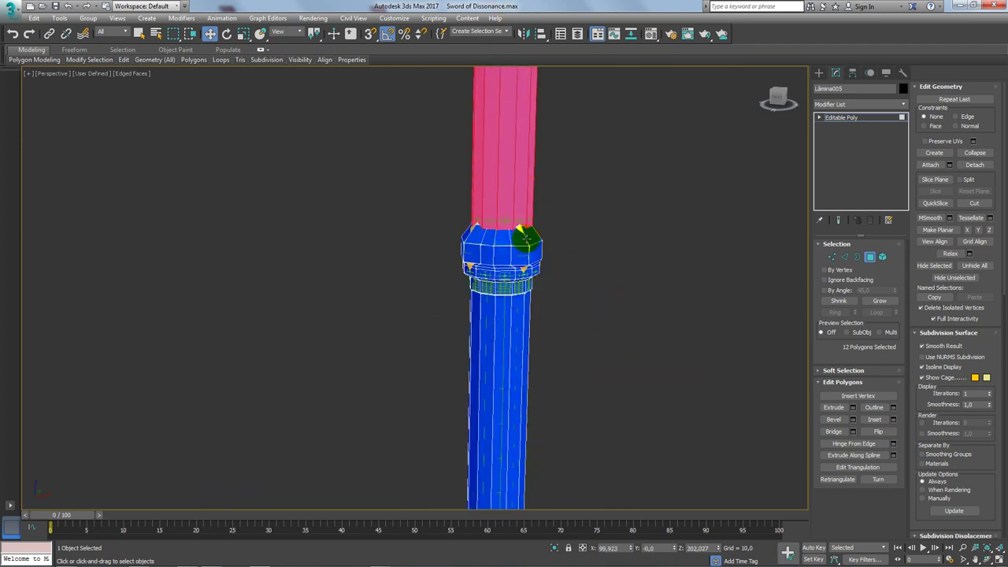
- Cap the open borders of the copied grip
scroll(516, 245, "down", 5)
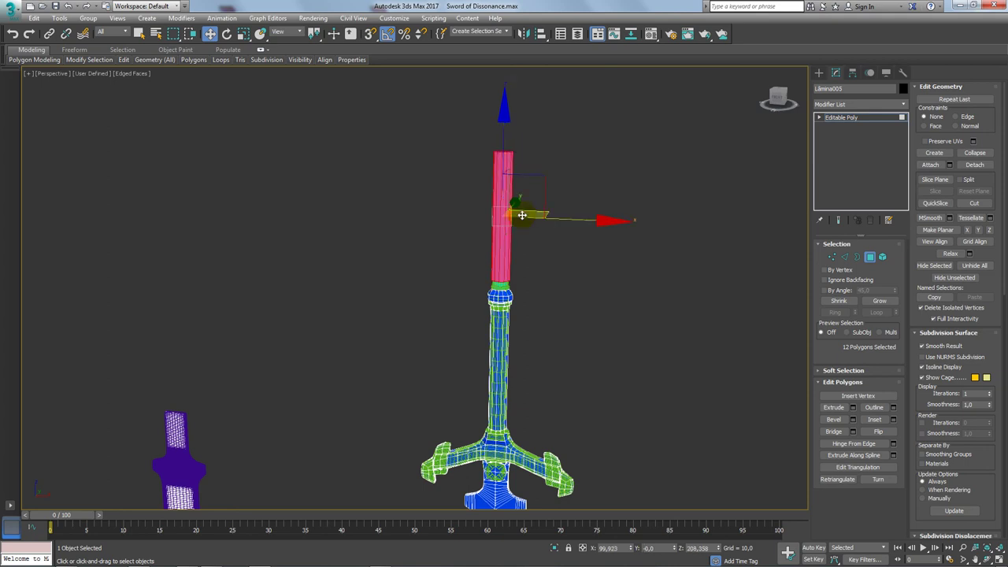
scroll(521, 215, "up", 3)
scroll(524, 270, "up", 2)
left_click(857, 257)
left_click(335, 447)
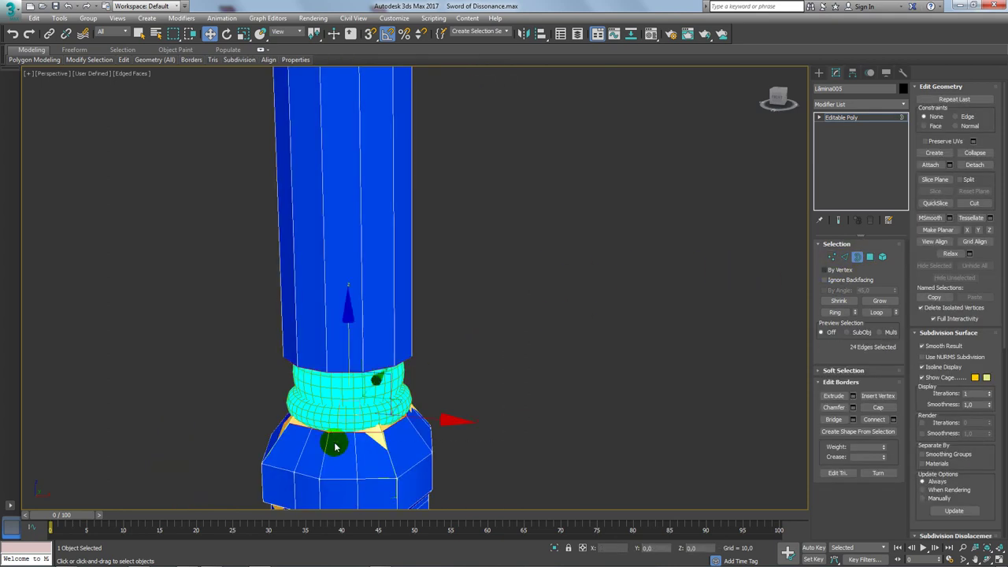
left_click(872, 418)
- Delete the upper column polygons and select the open rim left at the column top
scroll(516, 384, "down", 5)
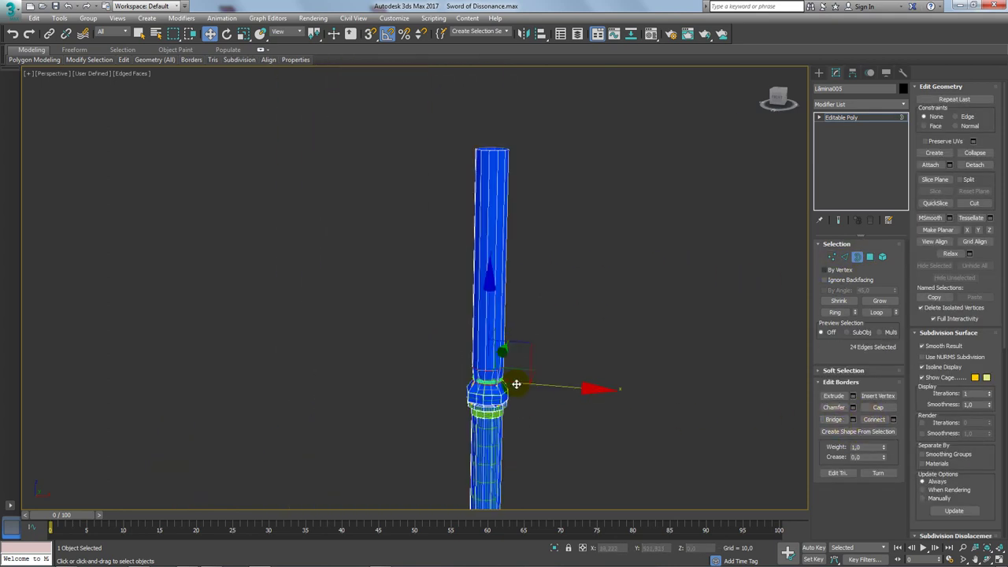
left_click(869, 257)
key("Delete")
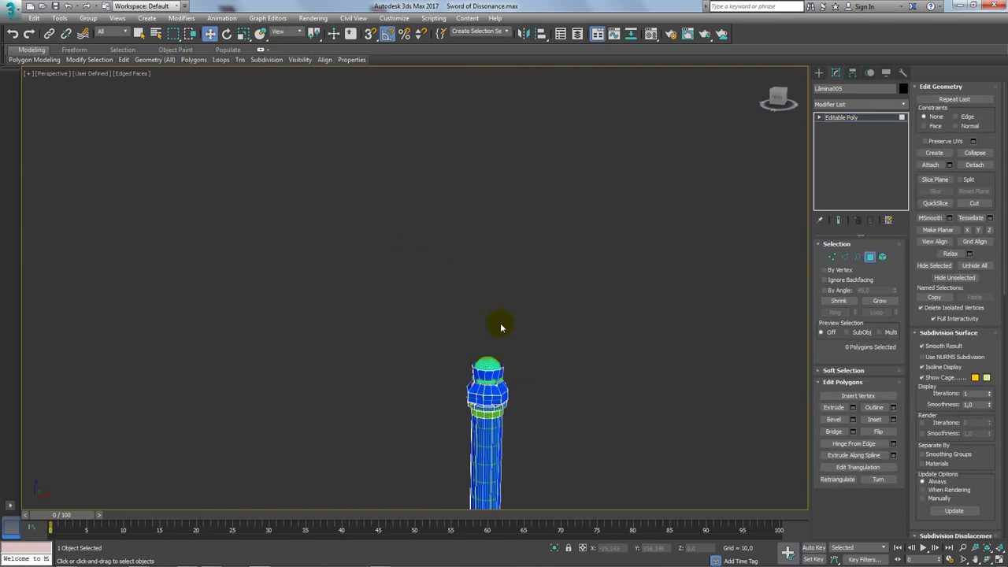
scroll(499, 322, "up", 2)
scroll(518, 362, "up", 3)
scroll(519, 363, "up", 2)
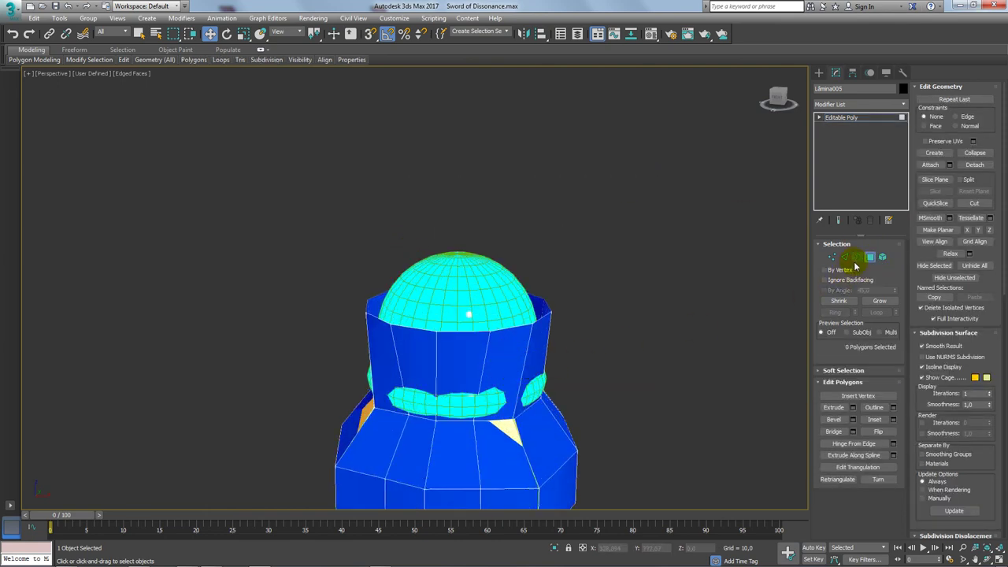
left_click(856, 257)
left_click(492, 348)
- Pull the open rim over the dome and adjust its height and size
left_click_drag(457, 241, 461, 309)
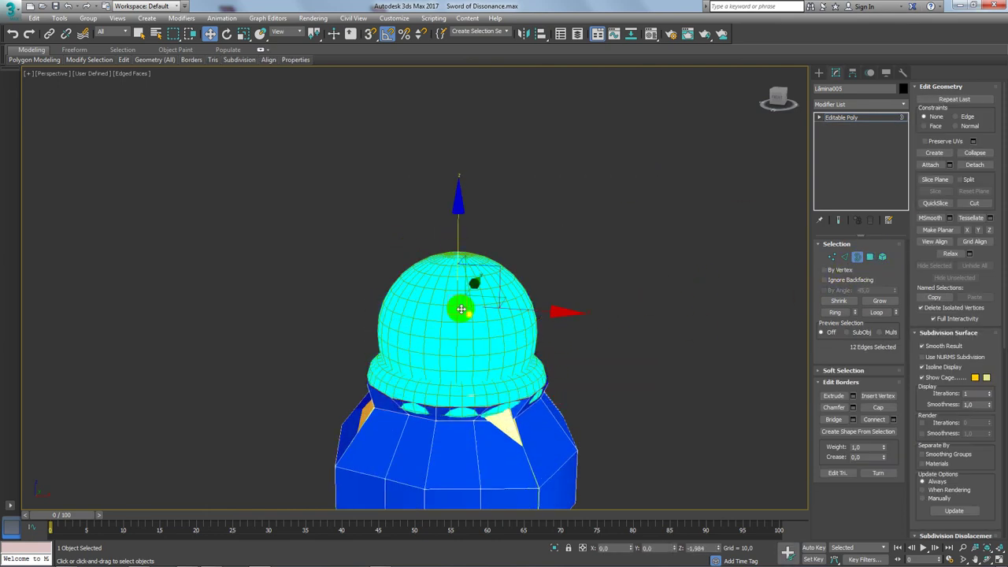
middle_click_drag(469, 315, 467, 349, "alt")
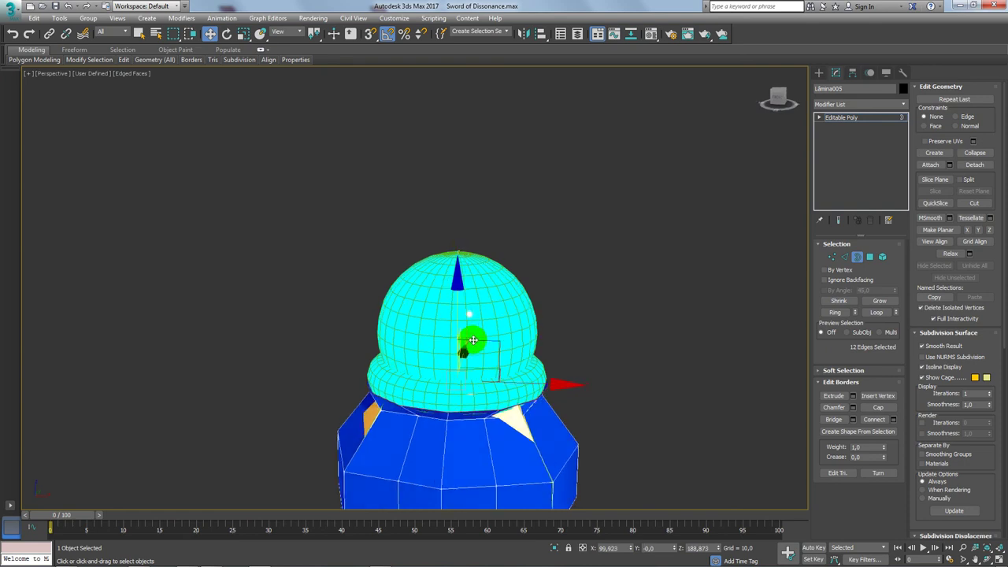
scroll(475, 331, "up", 2)
mouse_move(437, 340)
left_mouse_down()
mouse_move(439, 321)
mouse_move(425, 360)
left_mouse_up()
key("r")
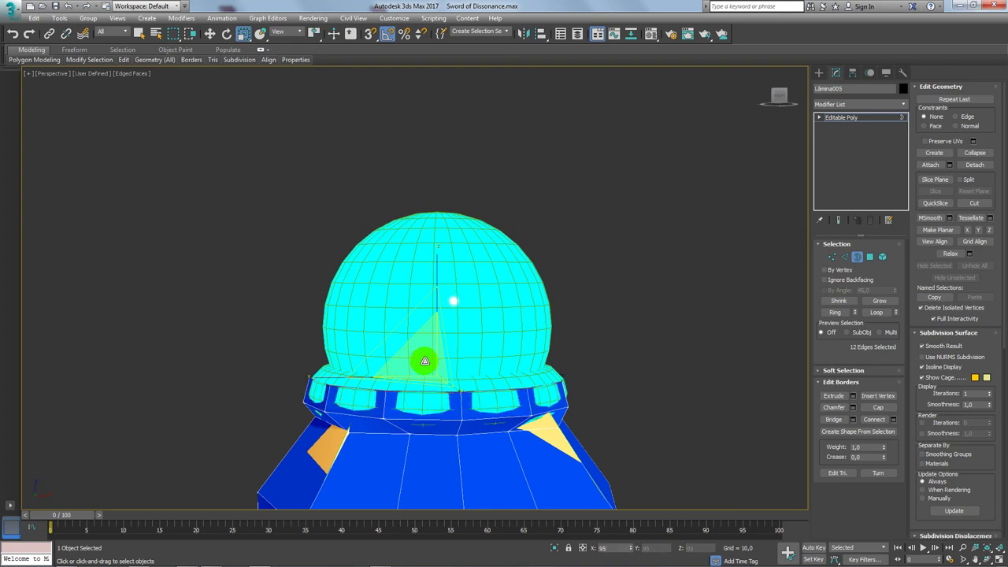
key("w")
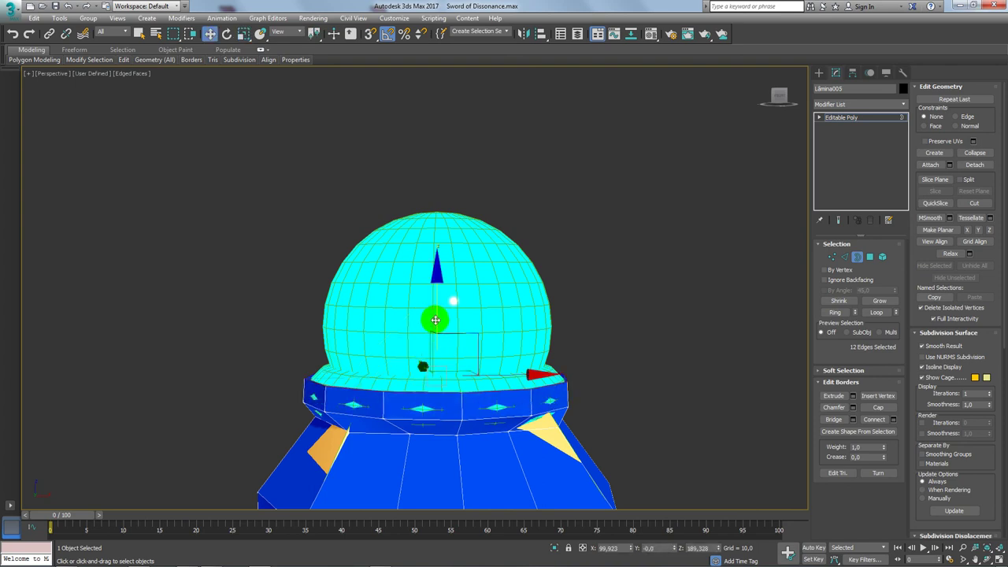
left_click_drag(437, 312, 434, 320)
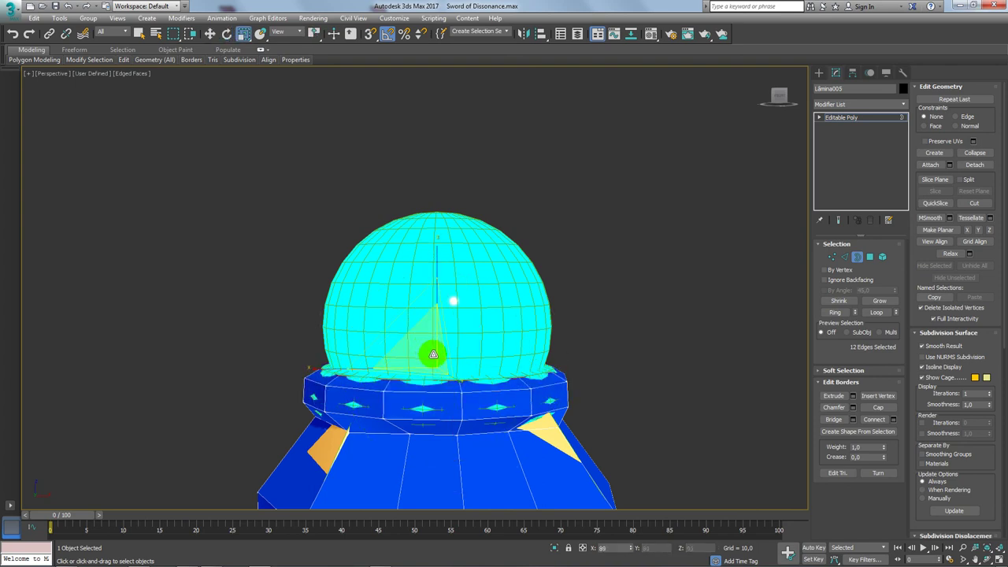
key("r")
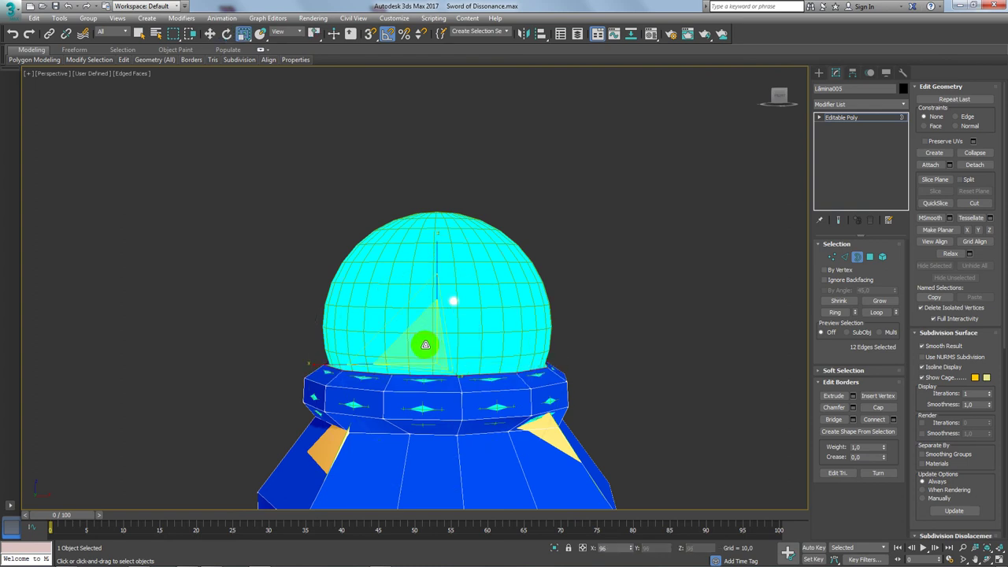
key("w")
- Extrude the rim upward twice, extending the blue body over the dome
mouse_move(436, 297)
left_mouse_down()
mouse_move(439, 271)
mouse_move(418, 308)
mouse_move(441, 221)
left_mouse_up()
key("r")
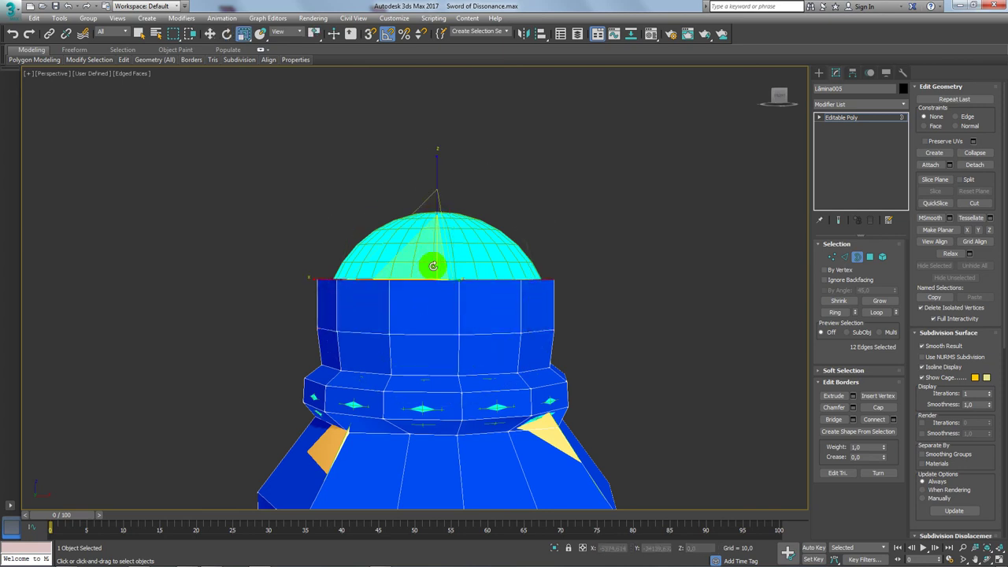
key("w")
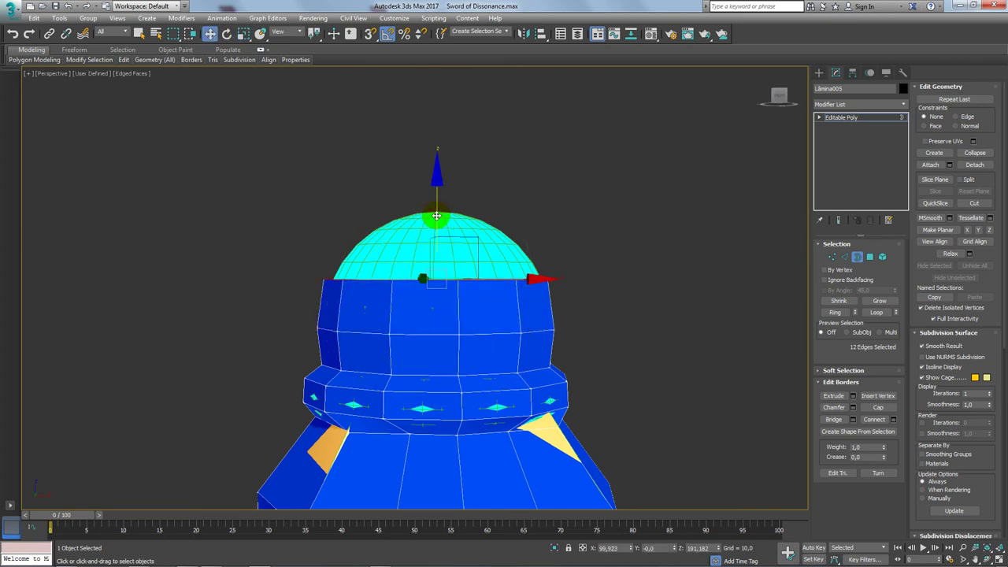
left_click_drag(432, 280, 431, 221)
key("r")
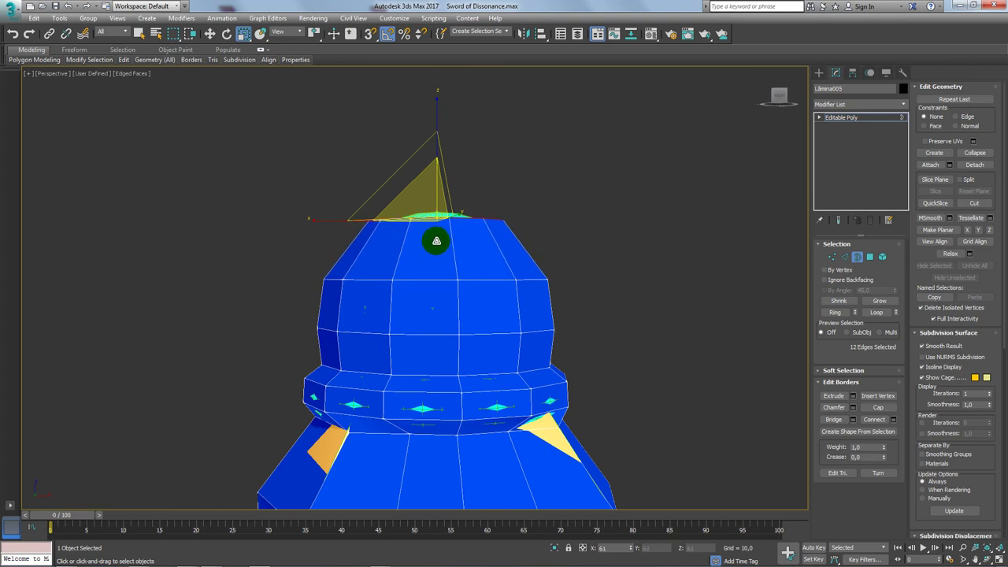
middle_click_drag(438, 236, 443, 233, "alt")
key("w")
left_click_drag(437, 160, 440, 168)
- Scale the top rim inward to round the top around a small opening
key("e")
key("r")
key("w")
key("e")
key("r")
left_click_drag(437, 222, 451, 247)
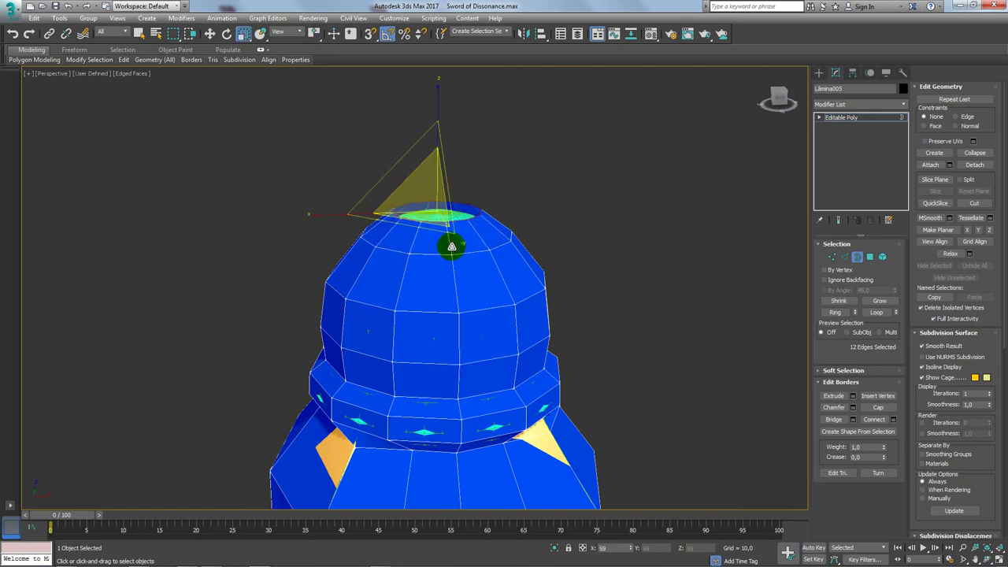
left_click_drag(460, 300, 461, 305)
- Close the small top opening with a cap polygon
key("w")
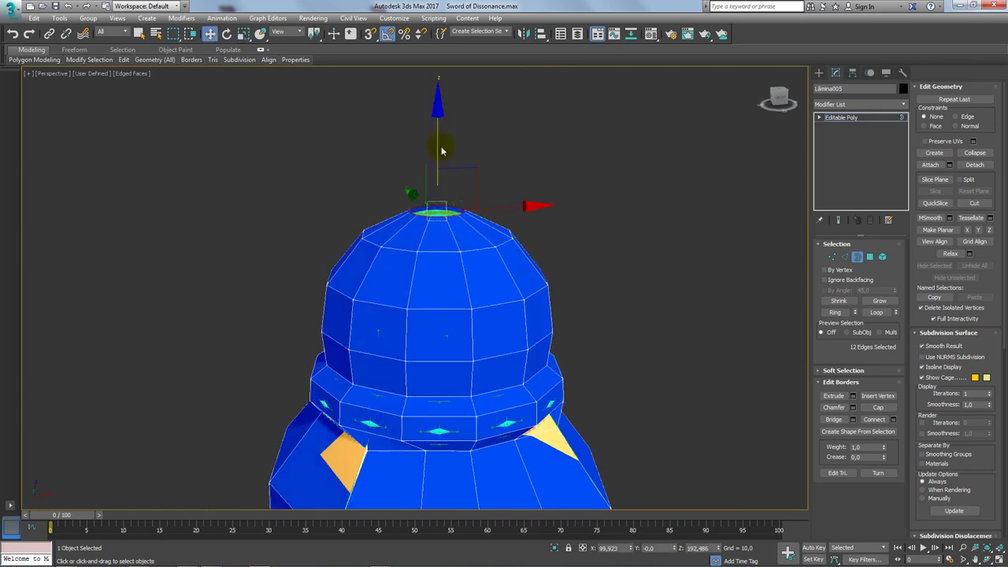
middle_click_drag(439, 200, 471, 234, "alt")
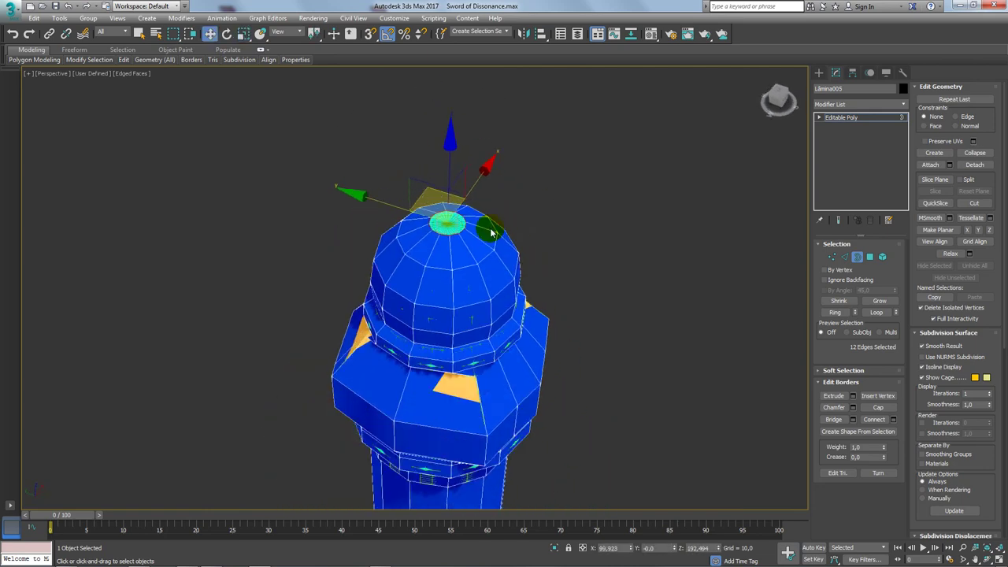
scroll(471, 234, "up", 5)
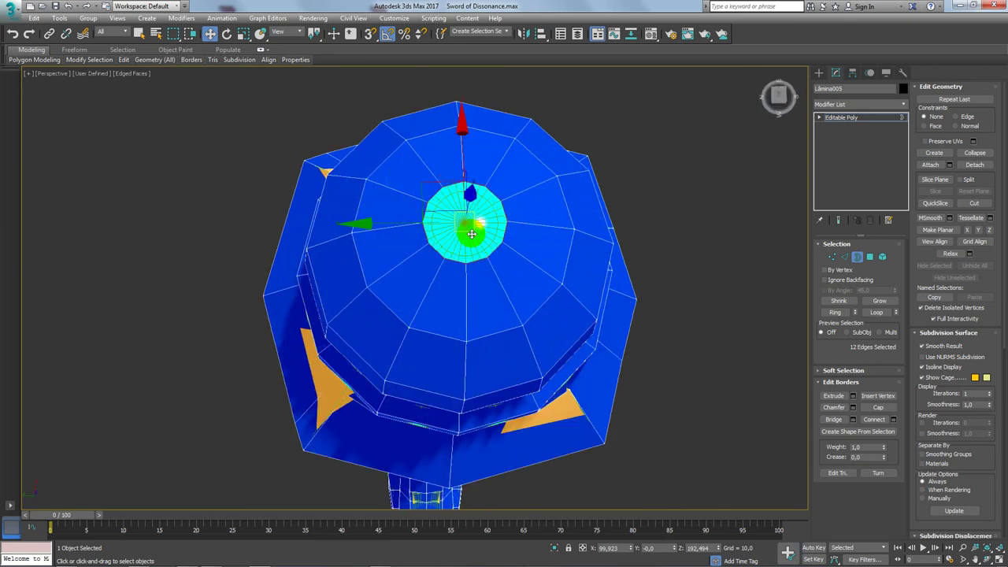
scroll(470, 234, "up", 1)
left_click(876, 406)
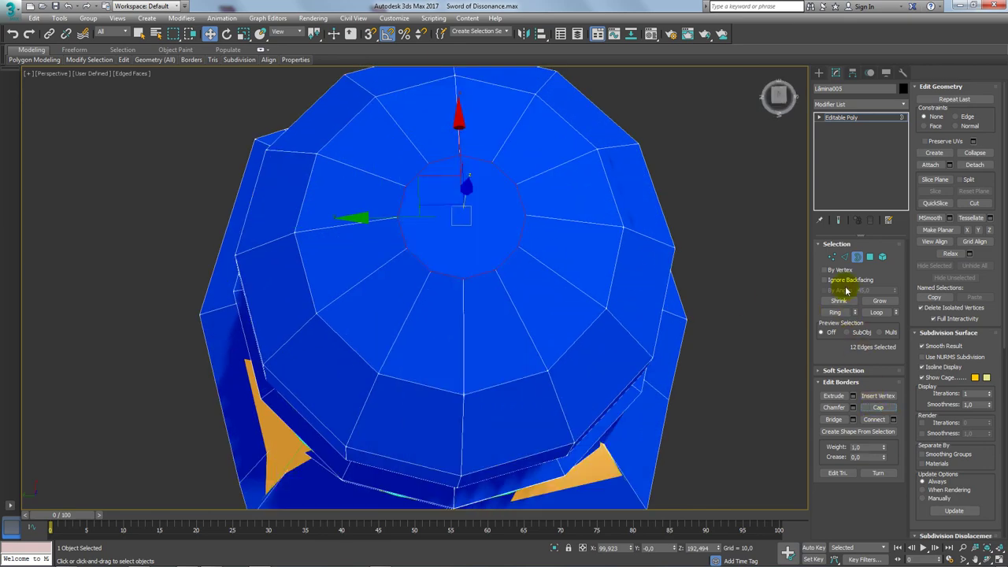
- Select two opposite cap vertices and cut a new edge between them
left_click(832, 259)
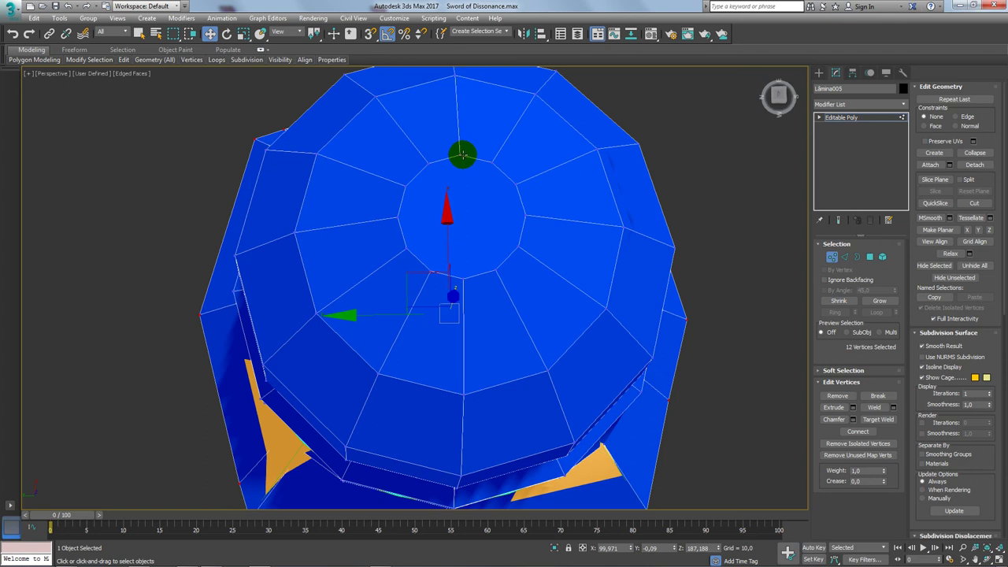
left_click(463, 155)
left_click(463, 281, "ctrl")
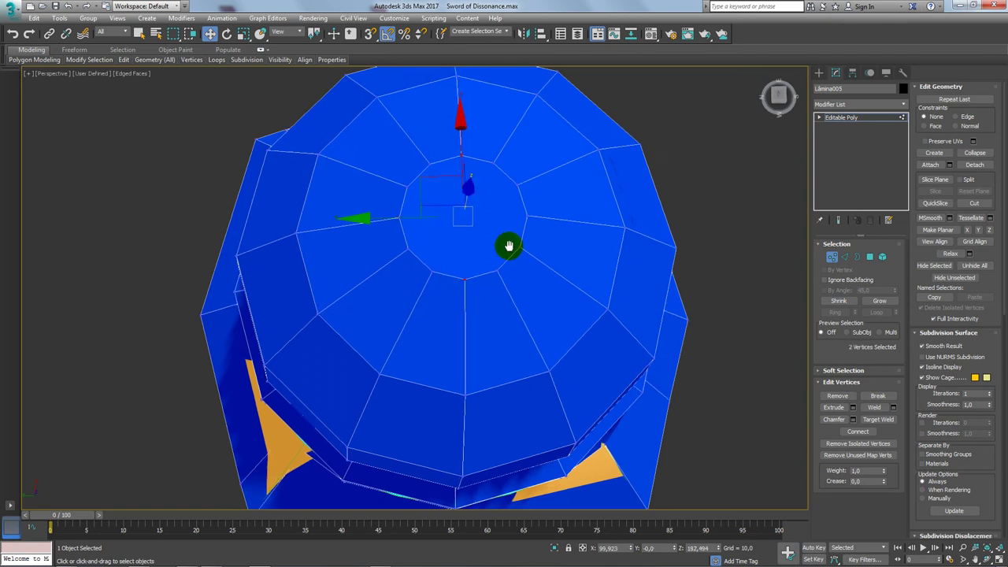
right_click(438, 270)
left_click(424, 171)
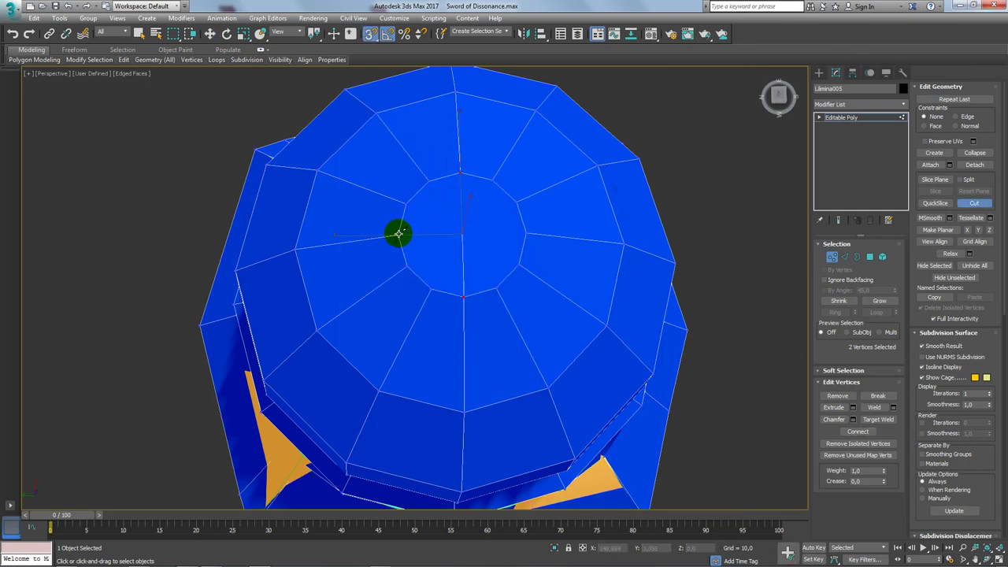
- Remove the stray radial edges around the cap centre in two batches
scroll(526, 229, "down", 5)
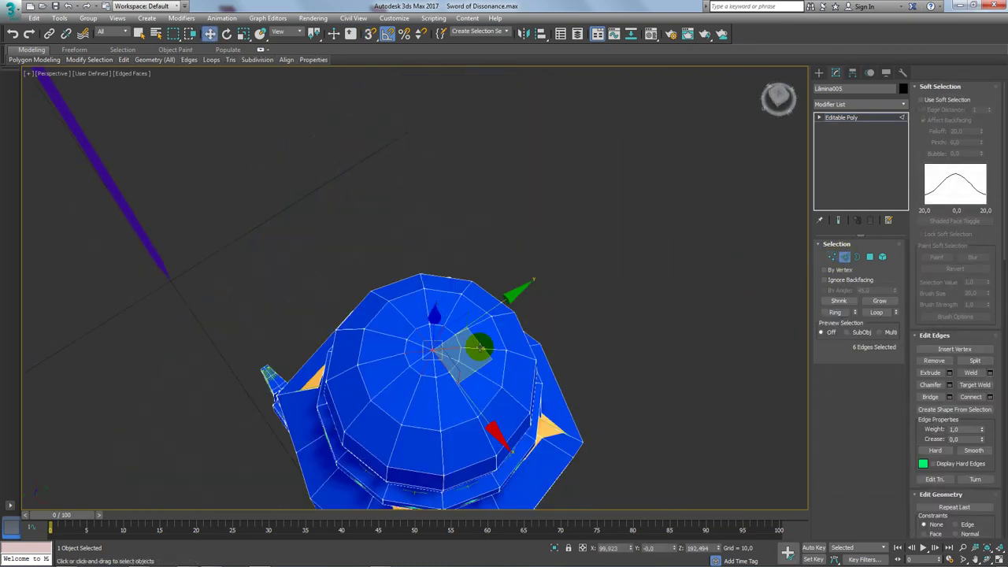
mouse_move(478, 353)
middle_mouse_down("alt")
mouse_move(510, 418)
mouse_move(363, 330)
middle_mouse_up("alt")
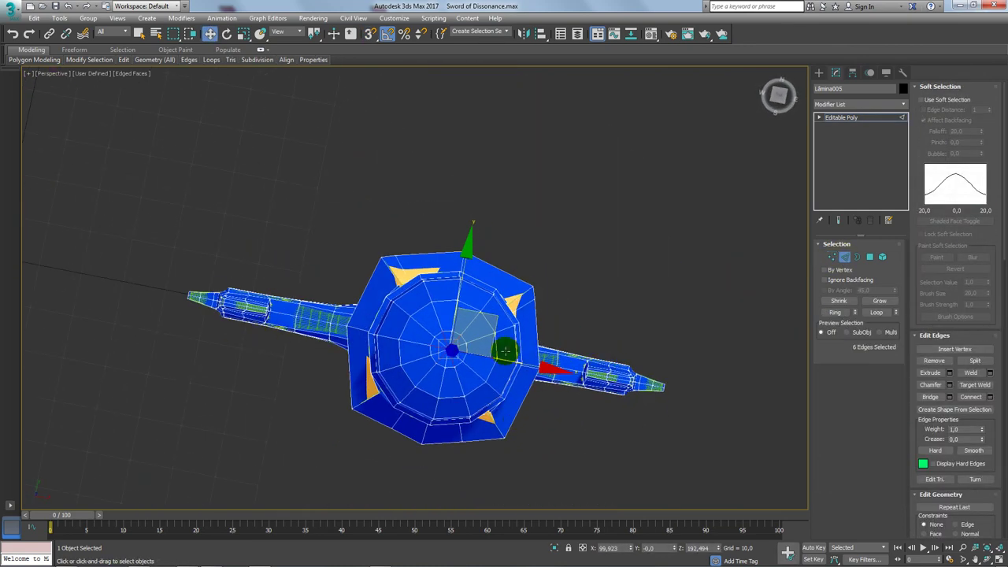
middle_click_drag(504, 349, 456, 338, "alt")
scroll(391, 360, "up", 5)
scroll(396, 356, "up", 2)
left_click(396, 356)
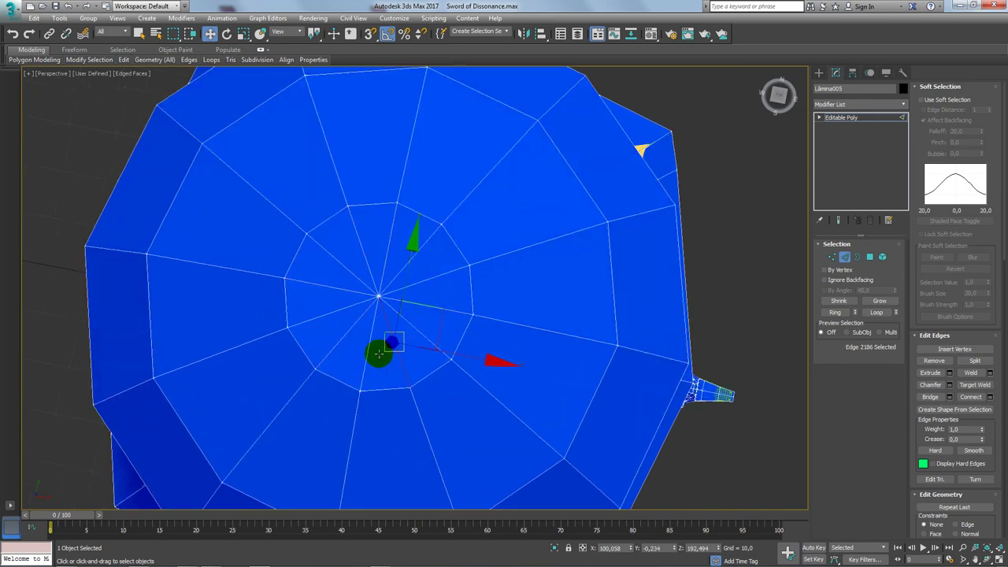
left_click(404, 328)
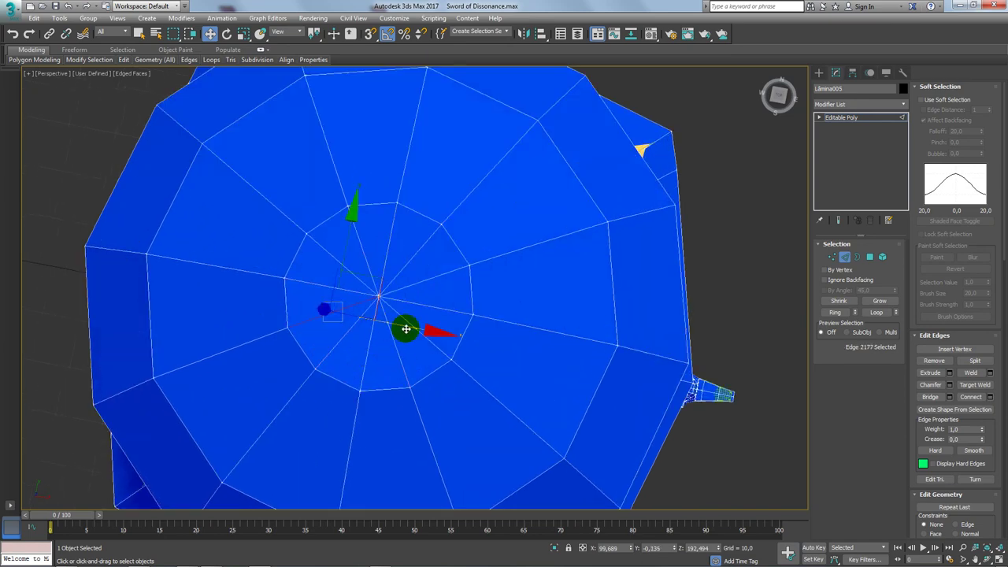
left_click(382, 344, "ctrl")
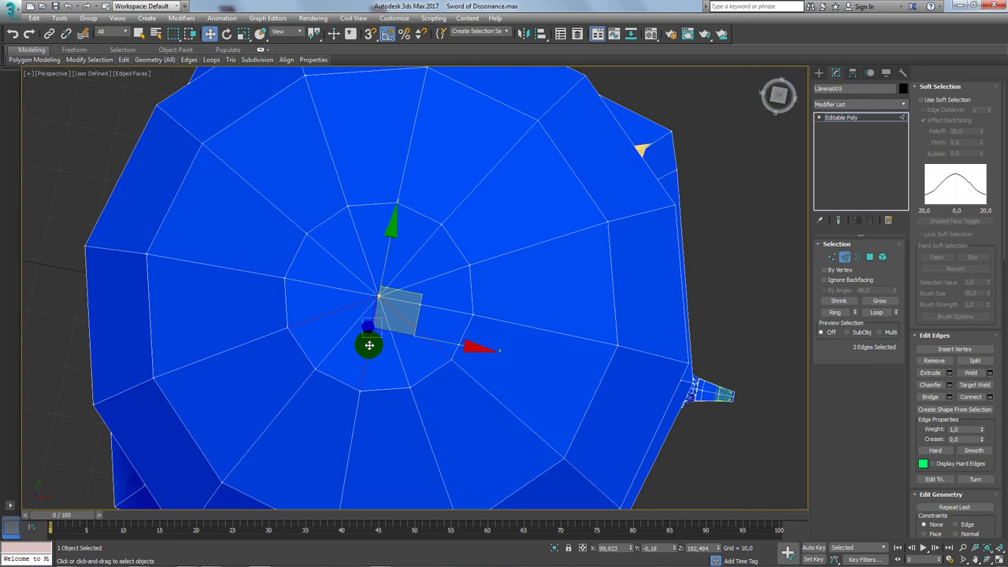
left_click(387, 243, "ctrl")
left_click(935, 360)
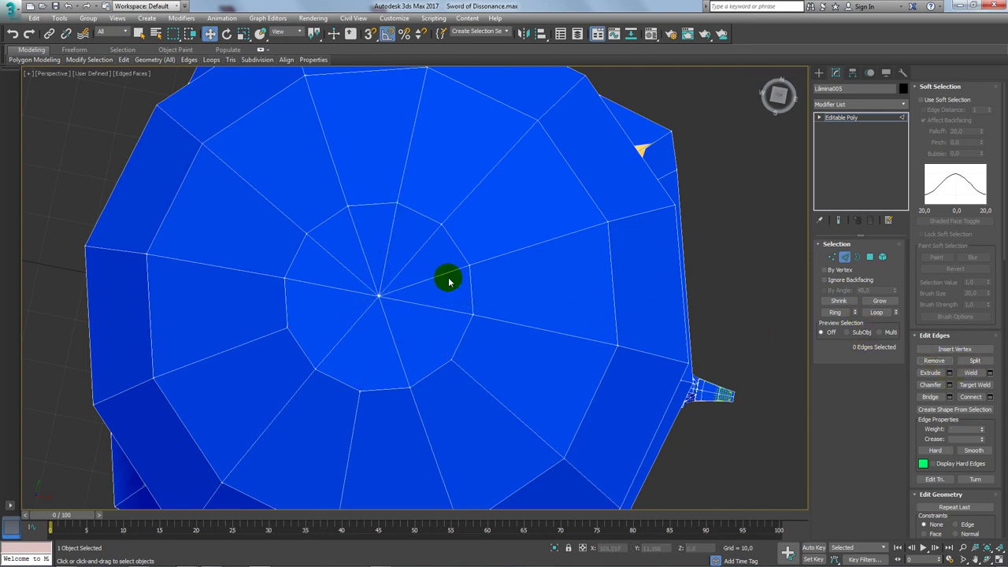
left_click_drag(429, 281, 328, 254)
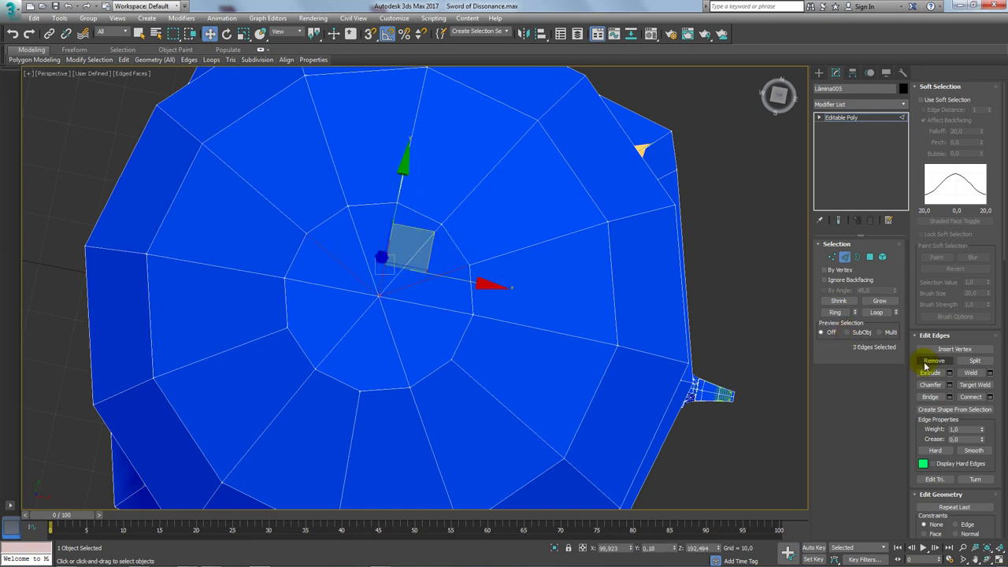
left_click(934, 360)
- At Polygon level, select the guard's upper polygons and deselect its wing polygons
left_click(876, 258)
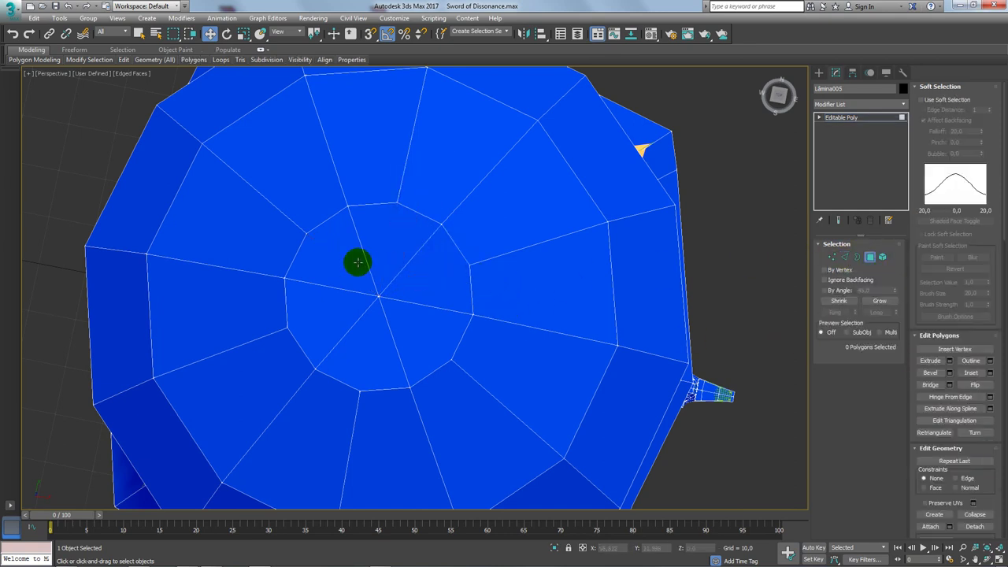
scroll(449, 292, "down", 5)
mouse_move(449, 286)
middle_mouse_down("alt")
mouse_move(492, 307)
mouse_move(490, 270)
mouse_move(607, 344)
mouse_move(512, 296)
middle_mouse_up("alt")
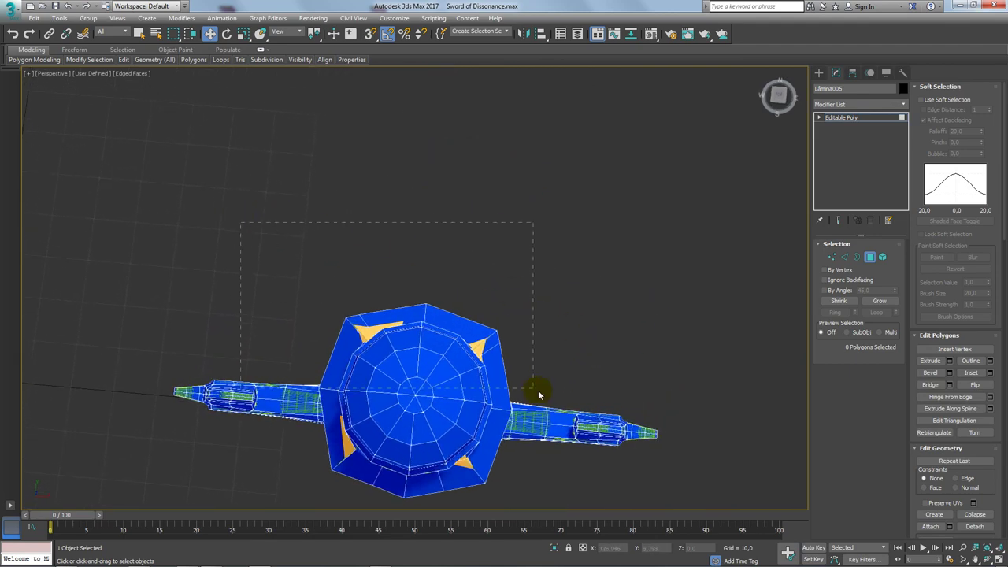
left_click_drag(554, 391, 553, 391)
middle_click_drag(554, 392, 538, 383, "alt")
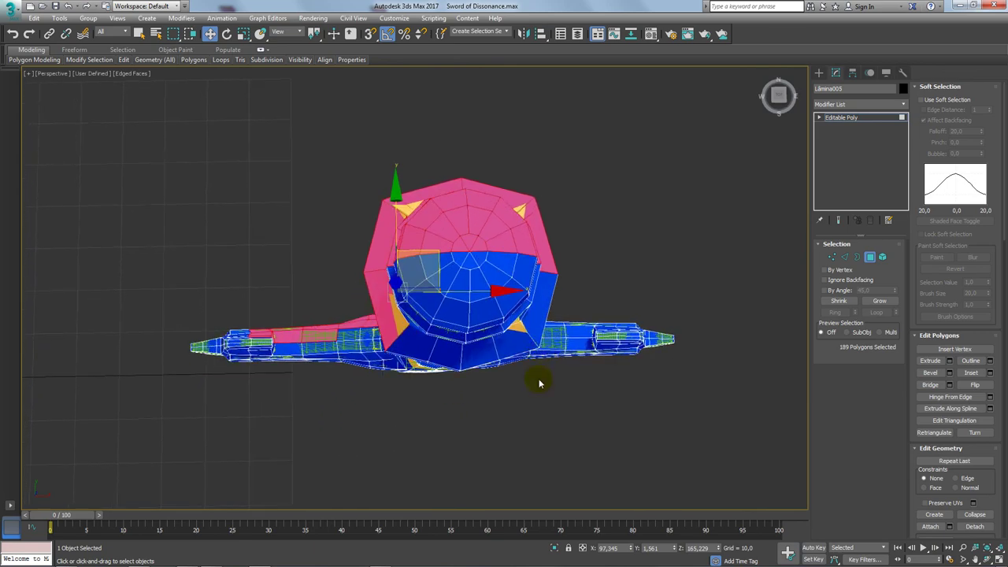
left_click_drag(339, 292, 339, 292)
middle_click_drag(207, 308, 328, 377, "alt")
- Return Lámina005 to object level and orbit until both swords stand upright side by side
scroll(329, 377, "up", 3)
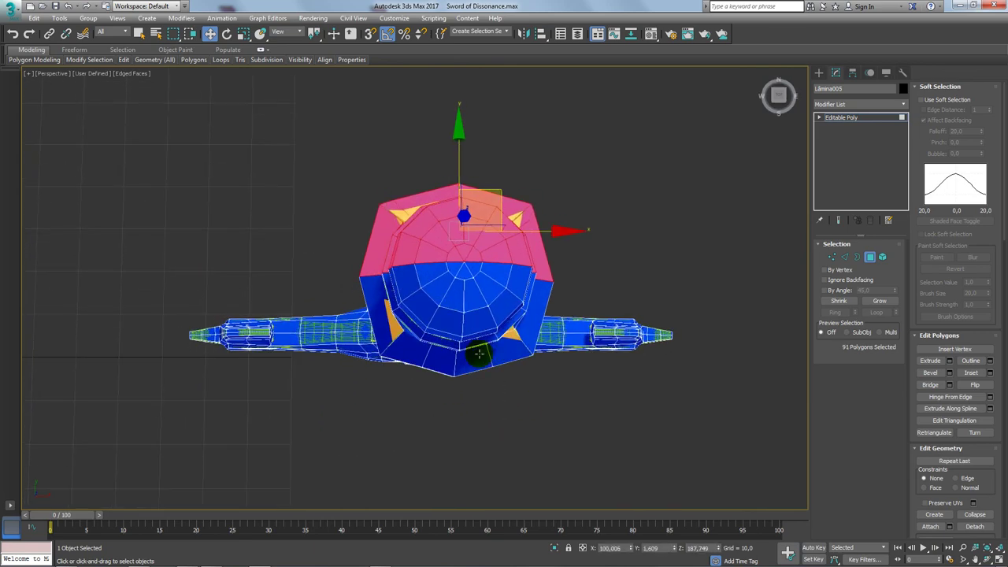
mouse_move(479, 360)
middle_mouse_down("alt")
mouse_move(490, 265)
mouse_move(420, 202)
middle_mouse_up("alt")
scroll(421, 202, "down", 2)
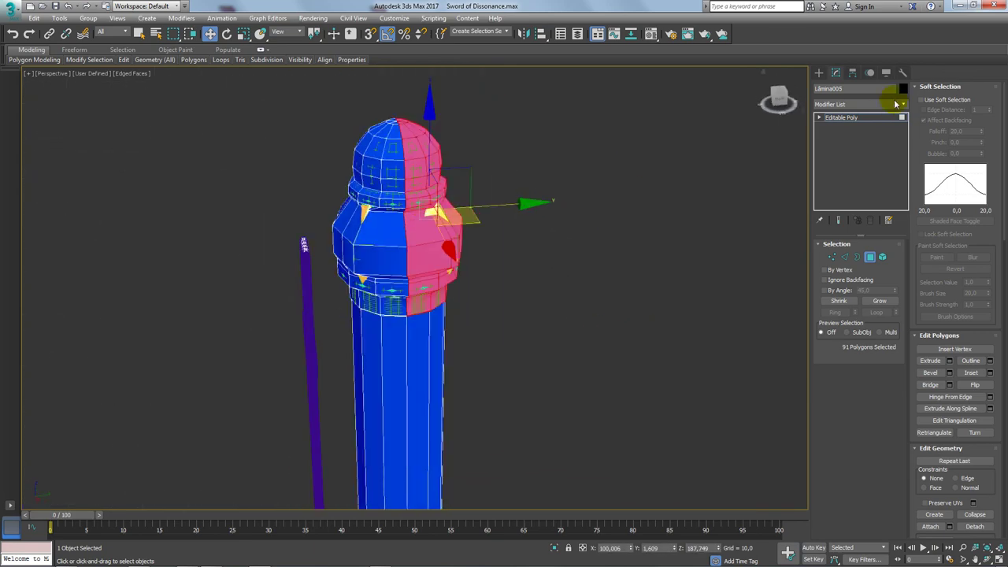
left_click(840, 117)
scroll(575, 205, "down", 5)
middle_click_drag(576, 204, 540, 313, "alt")
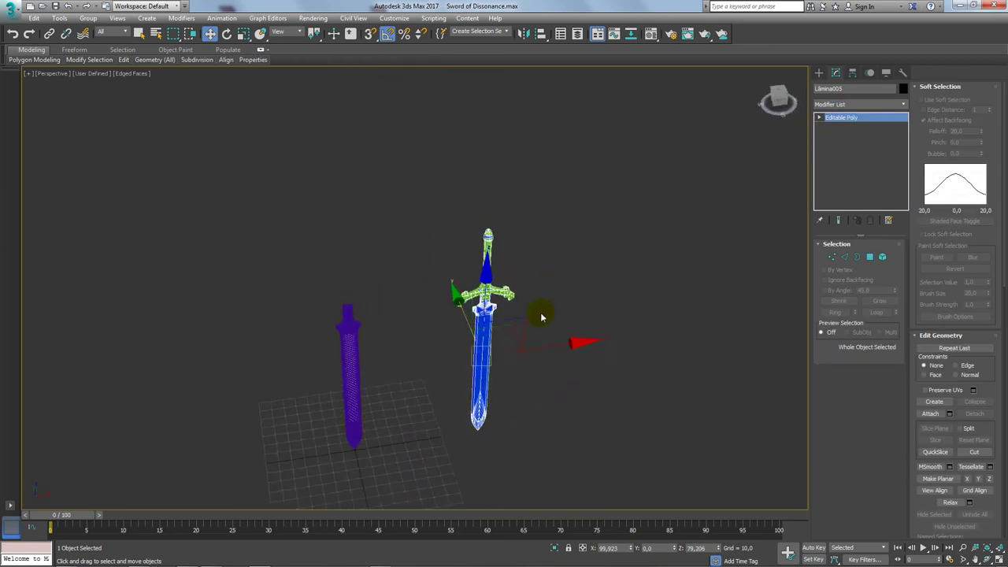
scroll(540, 312, "up", 3)
scroll(462, 338, "down", 4)
middle_click_drag(462, 338, 459, 323, "alt")
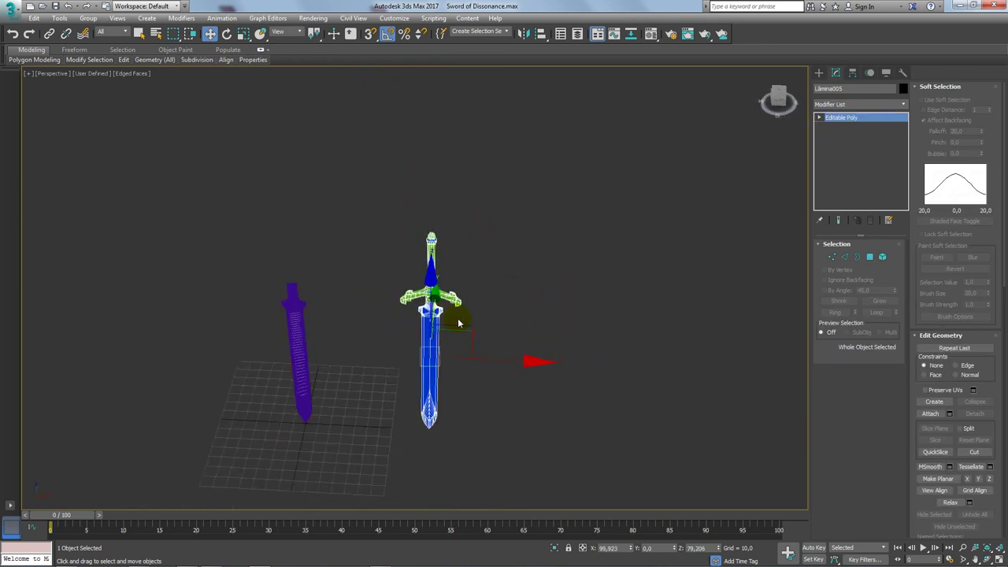
- Align the reference sword's guard onto the purple blade on X/Y pivot points
left_click(455, 304)
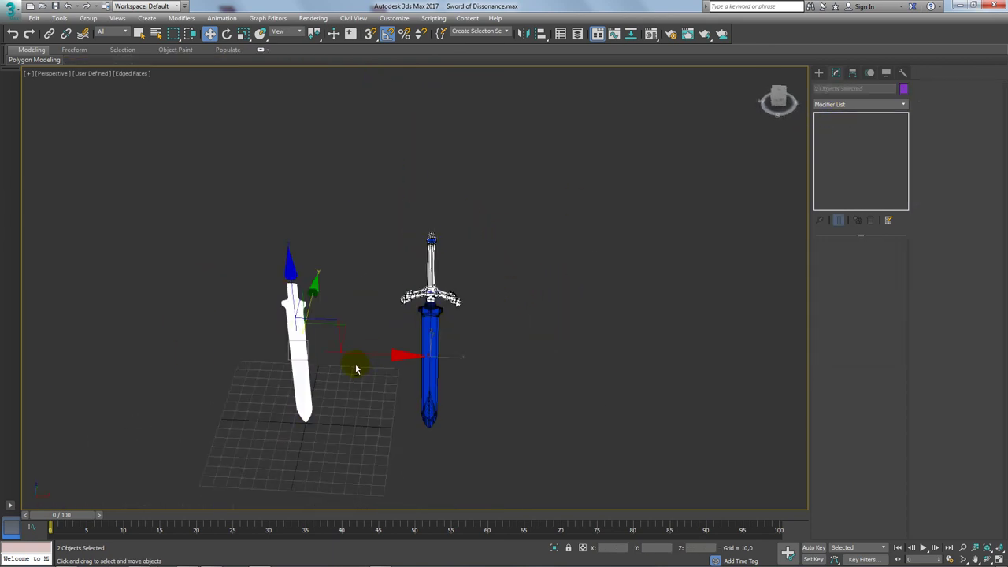
key("alt+a")
left_click(294, 331)
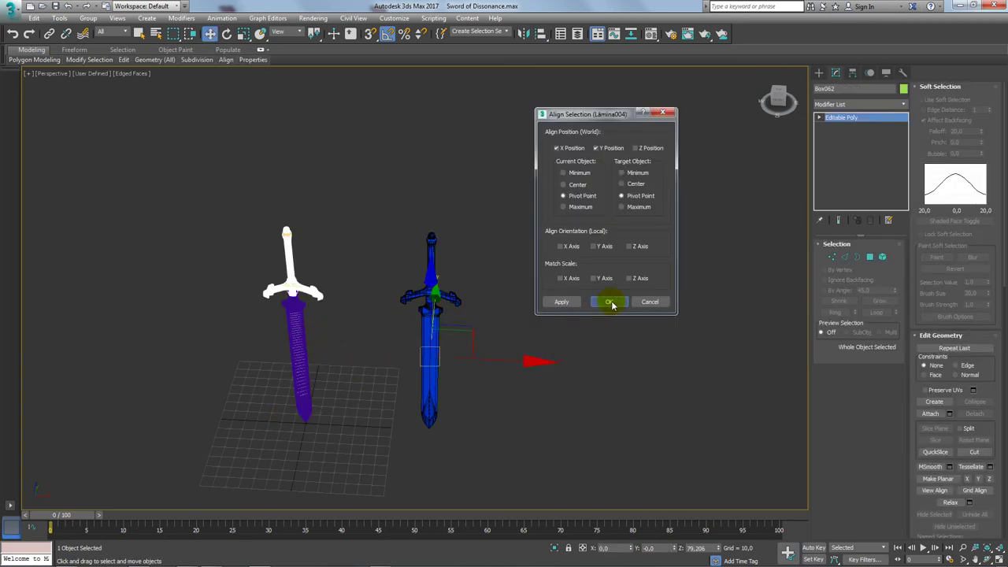
left_click(610, 302)
left_click(576, 316)
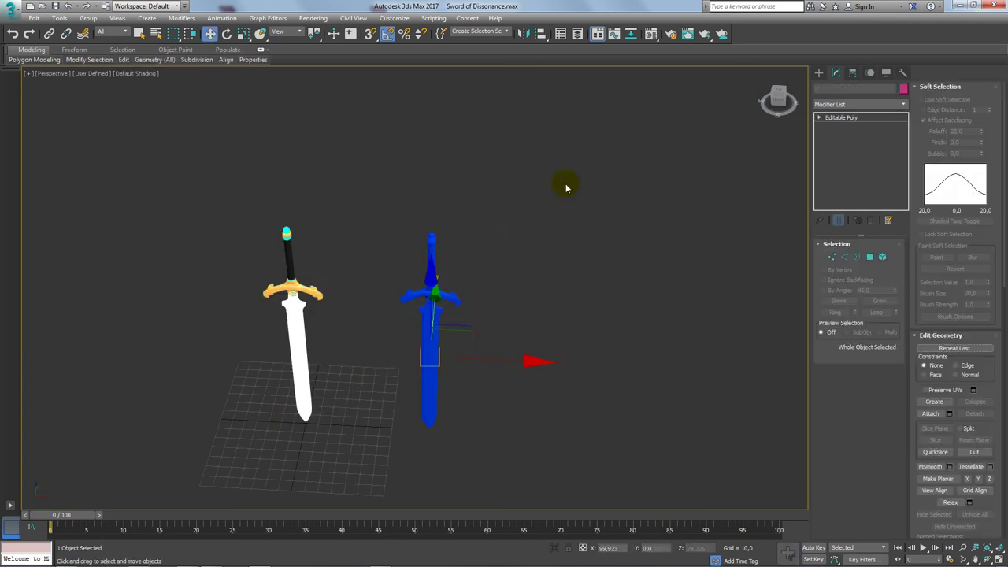
- Move the blue Lámina005 sword to X 45.949, right beside the reference sword
middle_click_drag(537, 261, 517, 230, "alt")
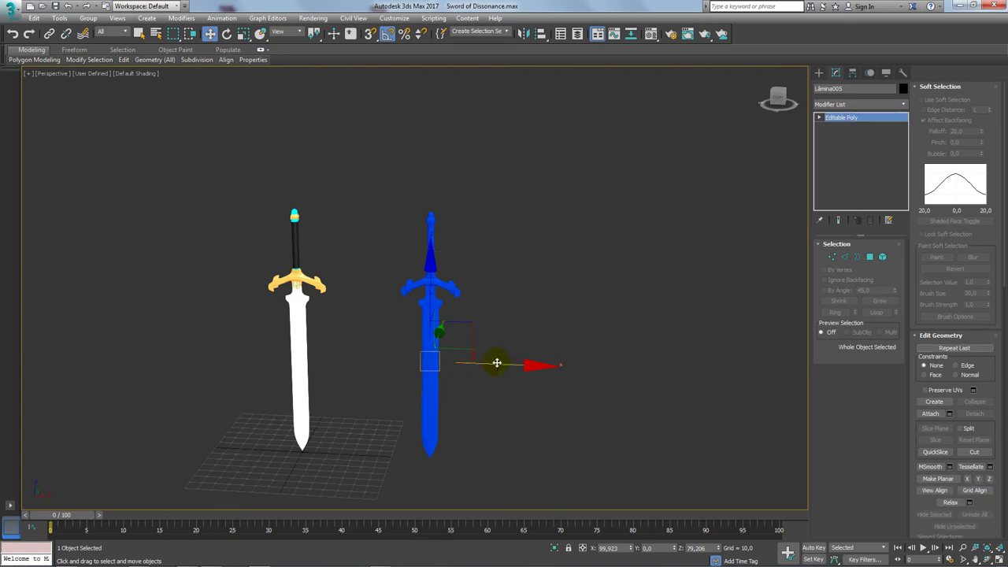
left_click_drag(486, 362, 425, 365)
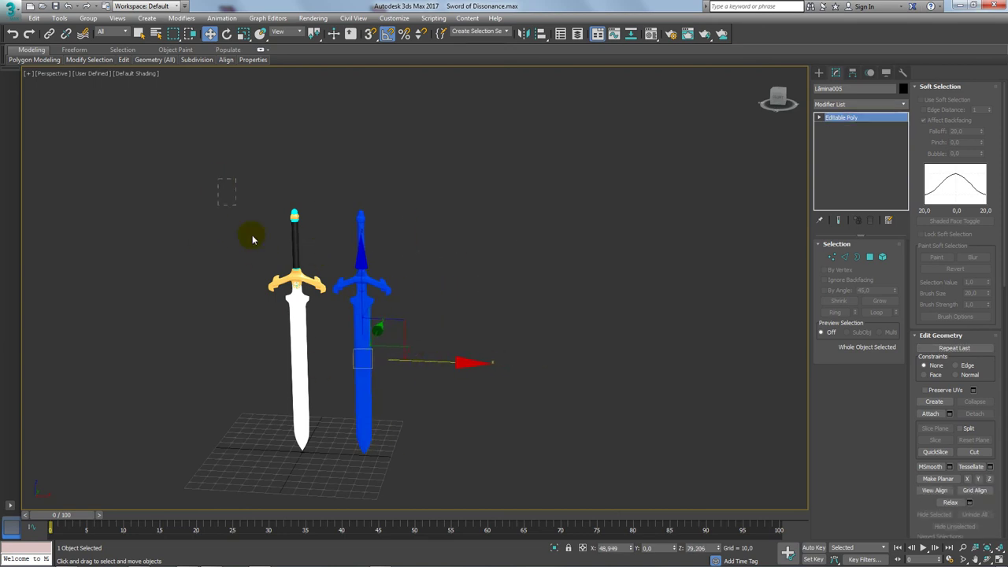
left_click(311, 394, "ctrl")
scroll(355, 293, "up", 3)
scroll(423, 275, "down", 1)
scroll(419, 221, "up", 1)
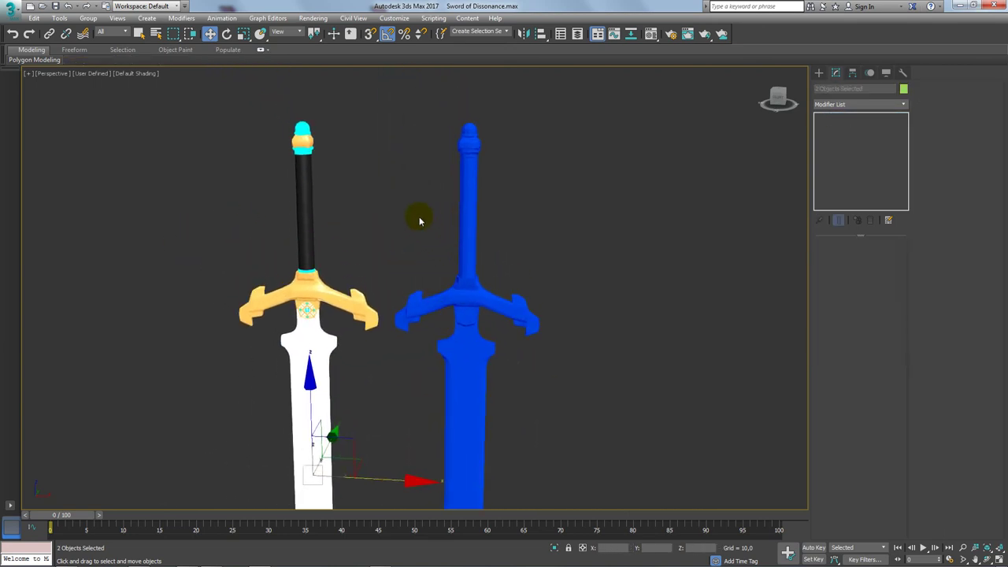
scroll(419, 221, "down", 2)
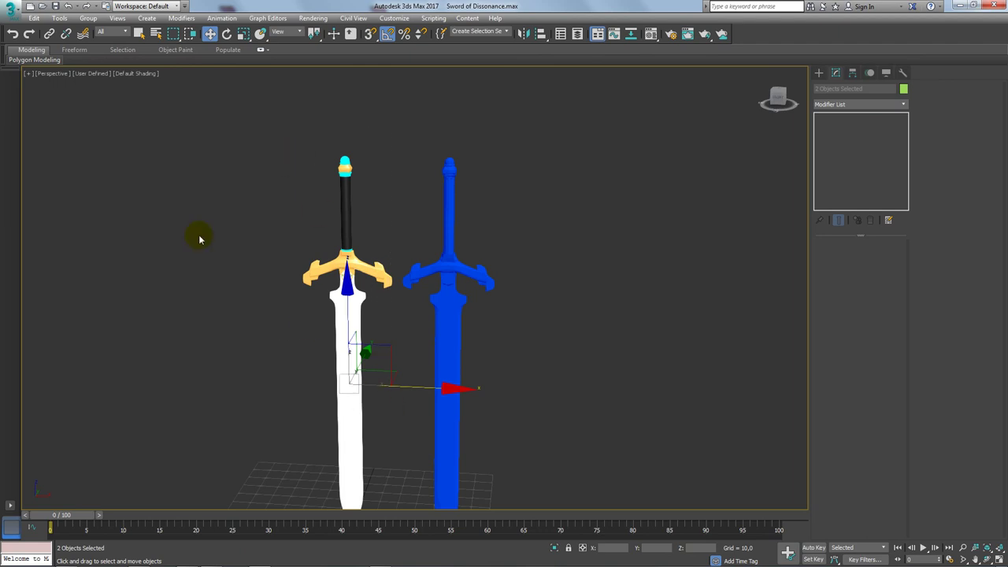
- Show polygon and vertex count statistics in the active view, reading 240,196 polygons for both swords
left_click(29, 73)
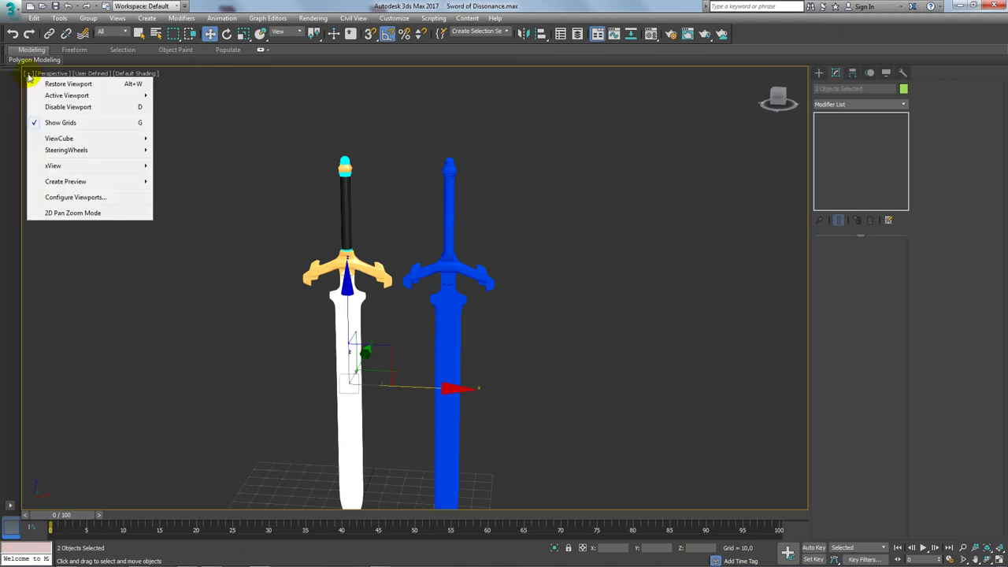
left_click(75, 197)
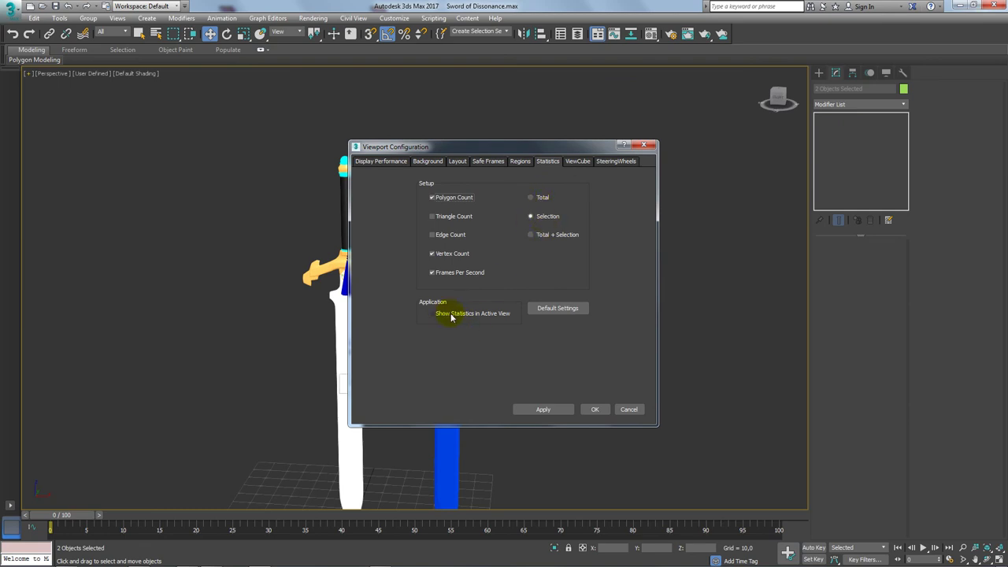
left_click(594, 409)
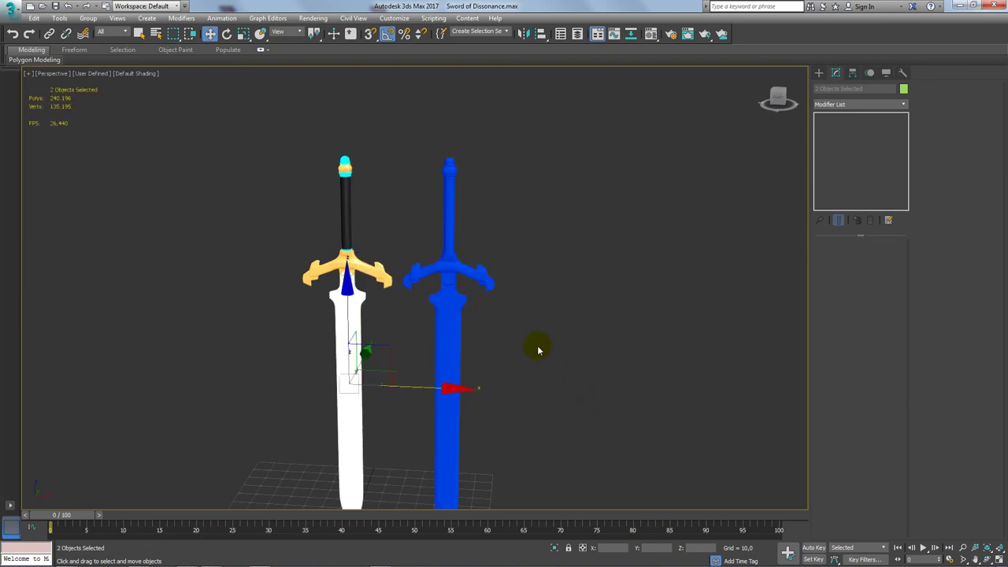
scroll(536, 335, "down", 3)
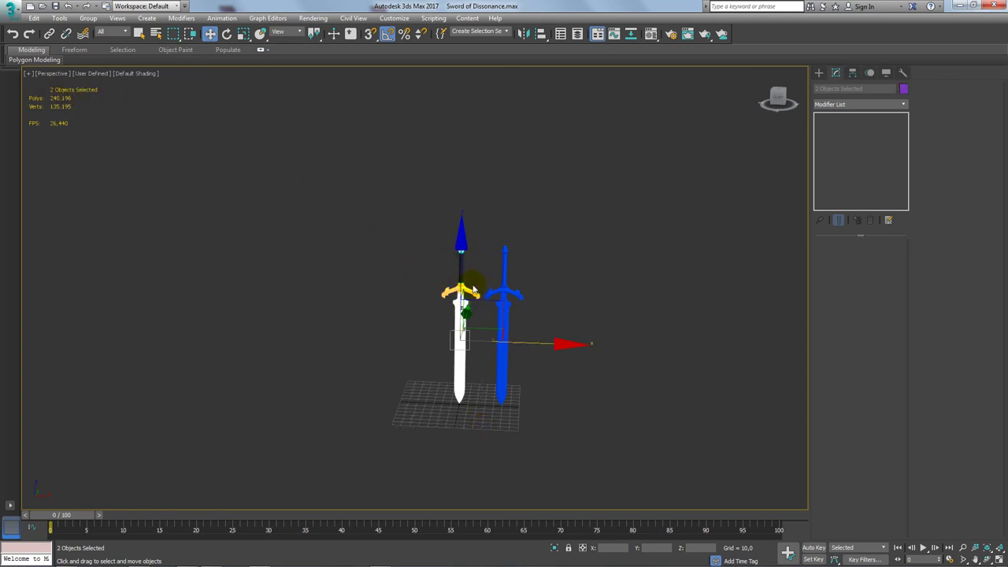
middle_click_drag(458, 277, 371, 276)
scroll(370, 272, "up", 5)
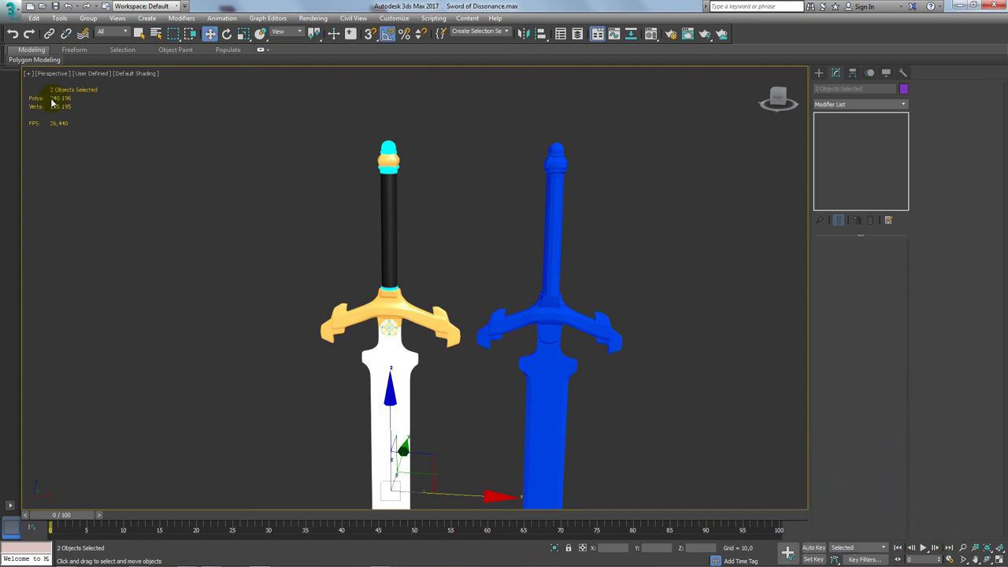
scroll(355, 194, "down", 2)
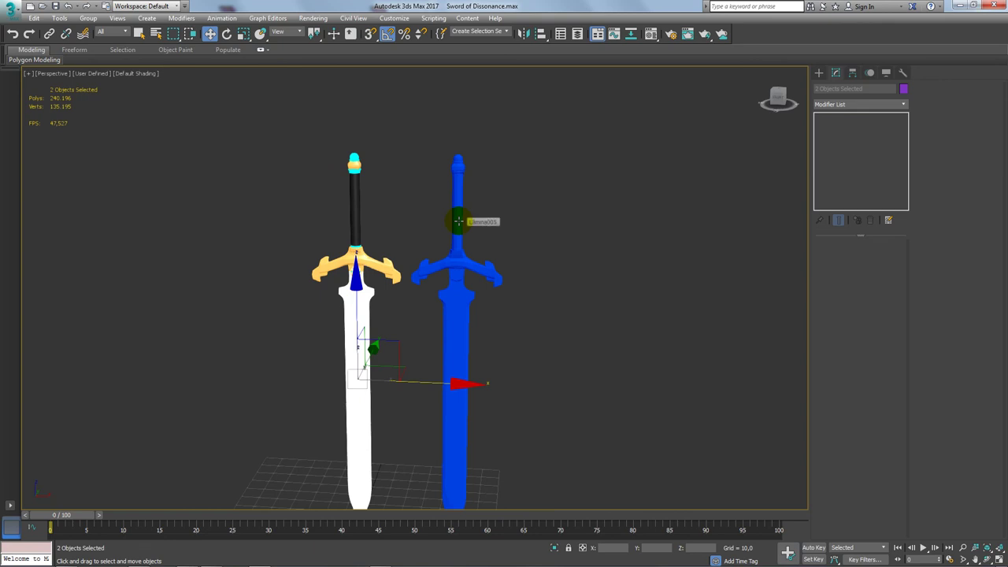
- Turn on Edged Faces with F4 and select the blue sword: 1,090 polygons, 1,092 vertices
key("F4")
left_click(458, 221)
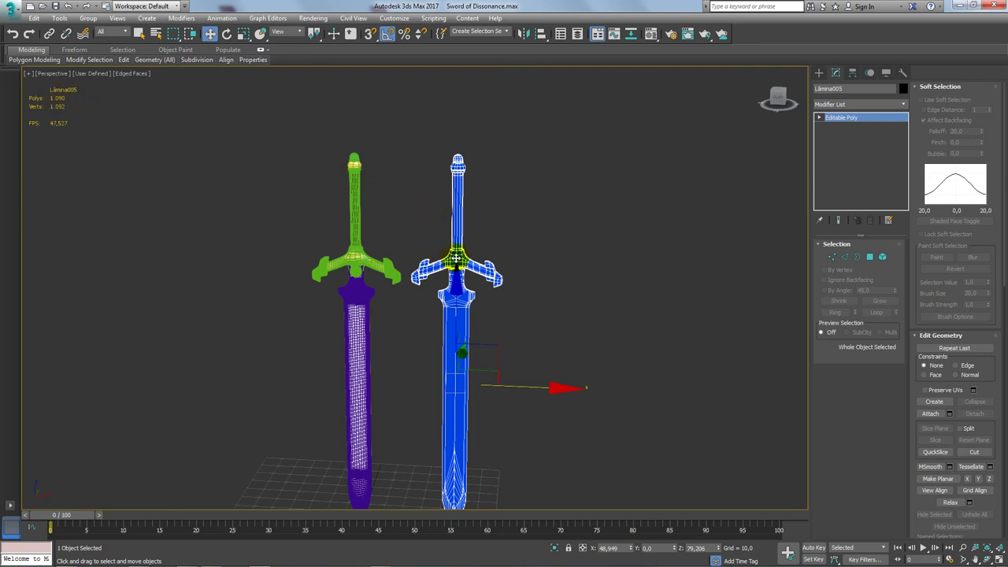
middle_click_drag(504, 308, 464, 224)
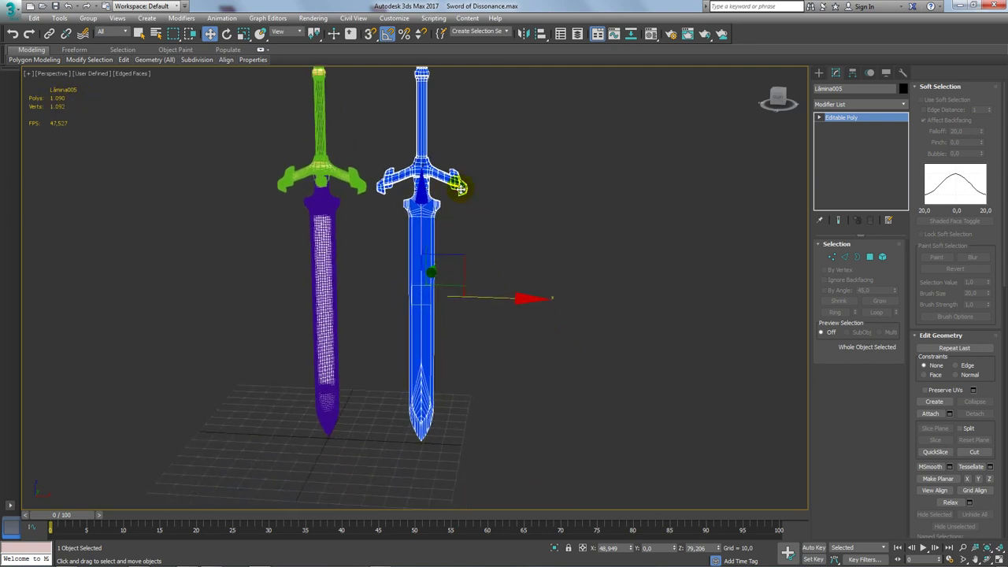
mouse_move(458, 186)
middle_mouse_down("alt")
mouse_move(580, 275)
mouse_move(580, 292)
mouse_move(519, 244)
mouse_move(548, 252)
mouse_move(610, 330)
mouse_move(596, 411)
mouse_move(585, 248)
mouse_move(535, 229)
mouse_move(583, 238)
middle_mouse_up("alt")
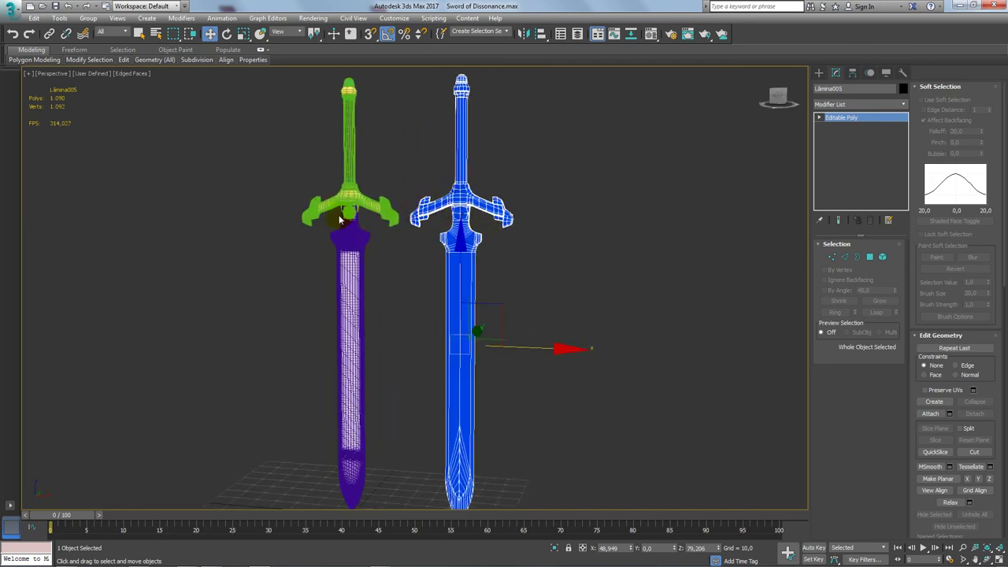
- Zoom and orbit to an angled view inspecting both swords' hilts
scroll(340, 221, "up", 3)
scroll(343, 217, "up", 3)
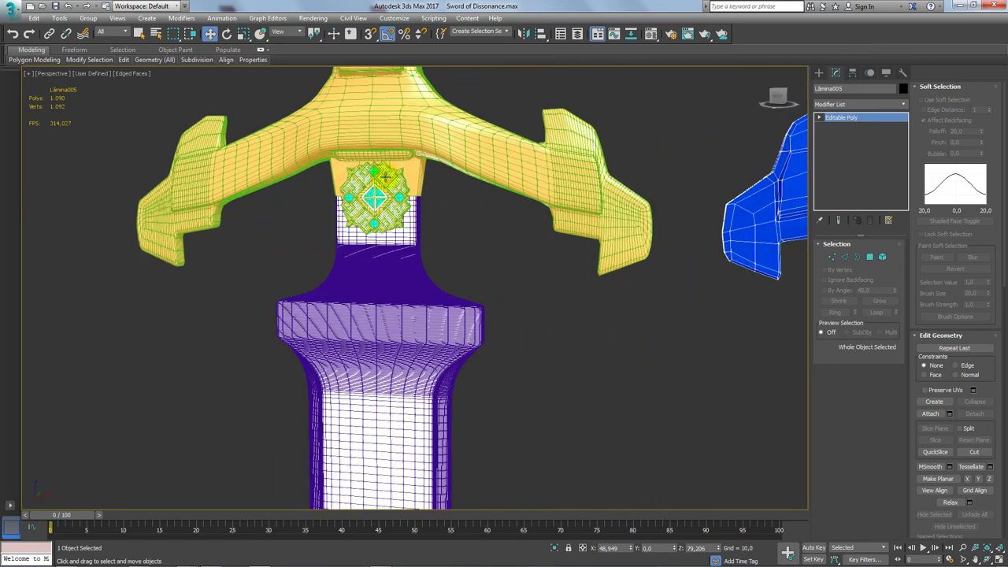
scroll(354, 206, "down", 2)
scroll(239, 232, "down", 4)
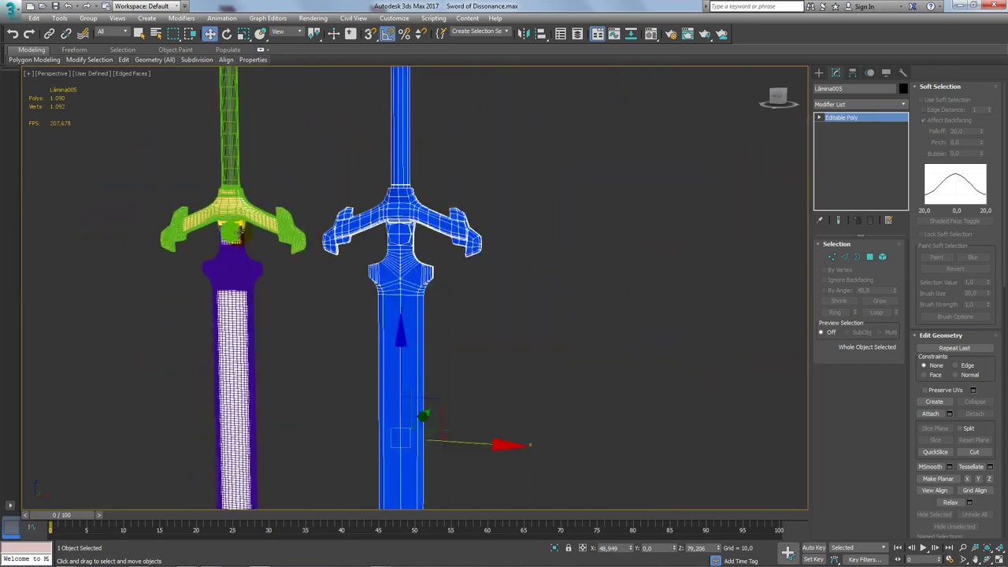
scroll(488, 239, "up", 2)
scroll(488, 239, "up", 2)
scroll(456, 209, "down", 6)
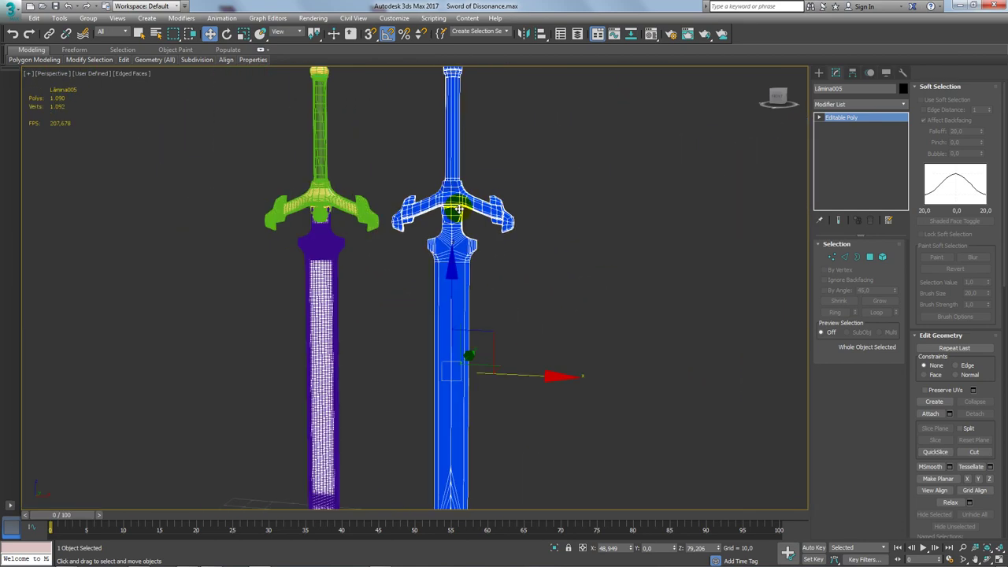
scroll(456, 209, "down", 5)
mouse_move(546, 281)
middle_mouse_down("alt")
mouse_move(531, 283)
mouse_move(540, 305)
middle_mouse_up("alt")
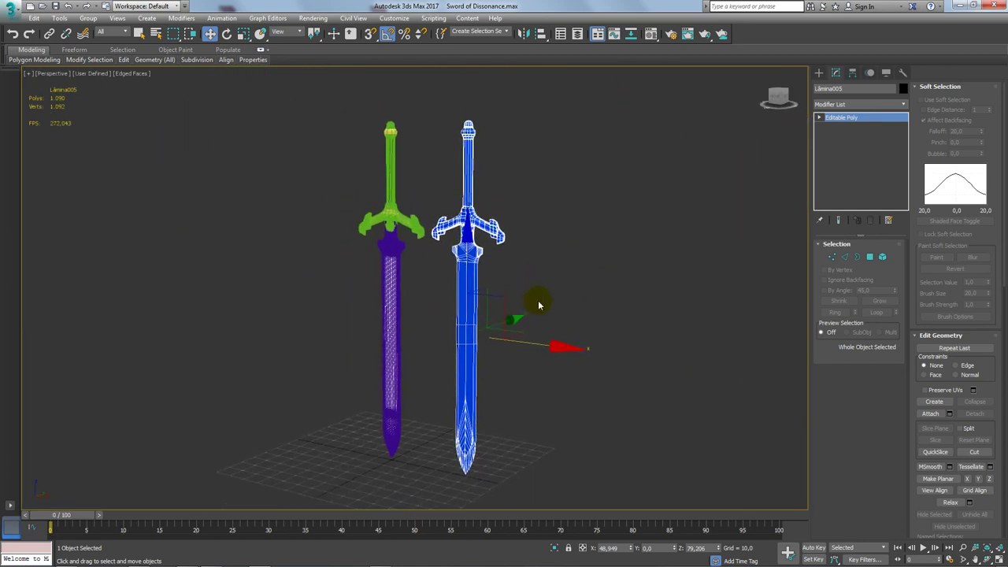